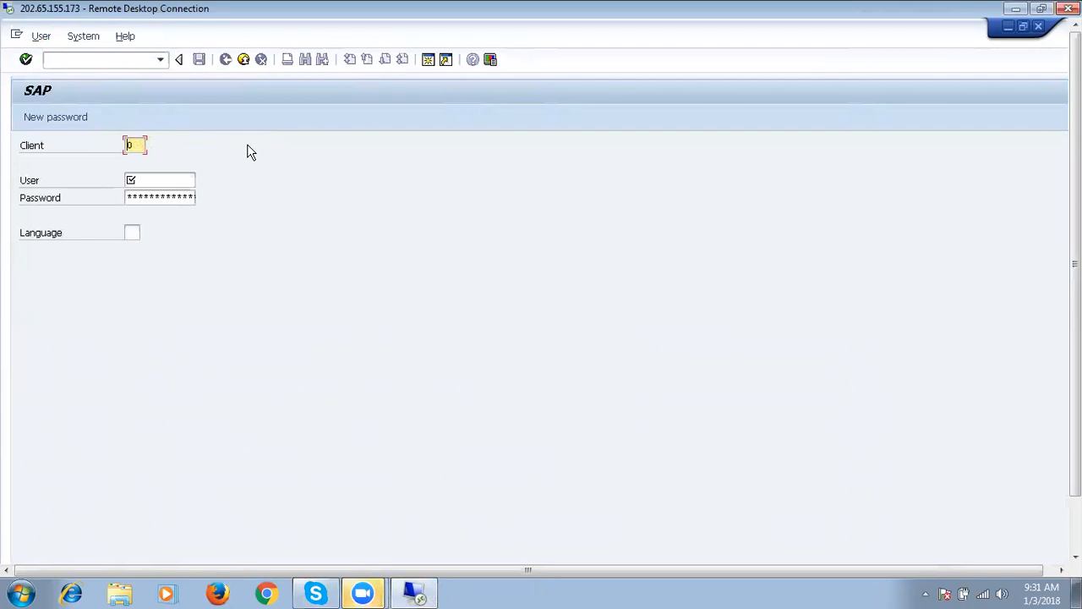
# Enter client 250, a previously used user name and its password.
pyautogui.write('2')
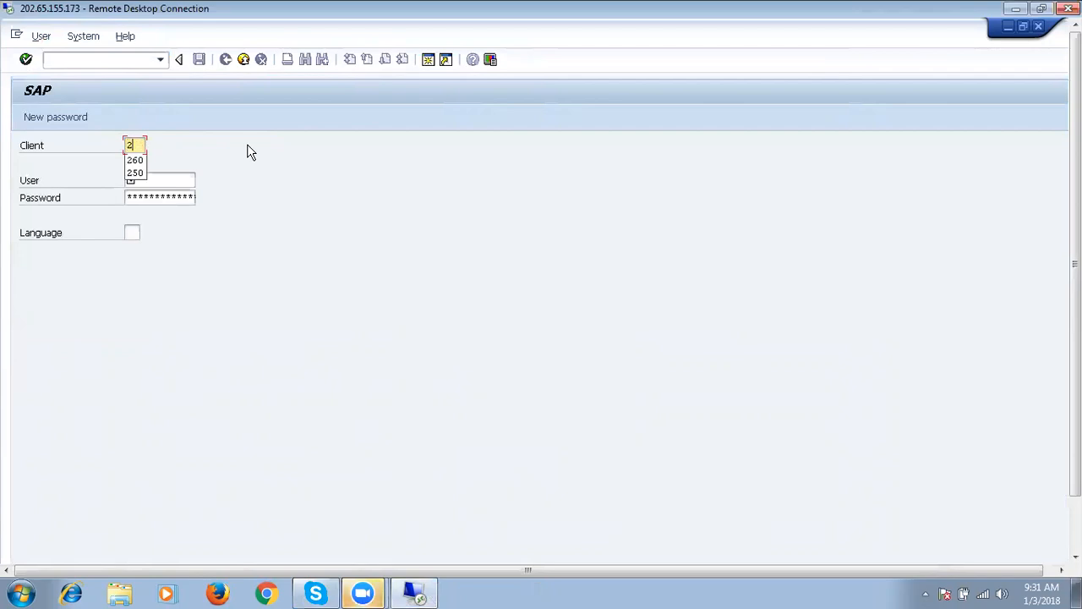
pyautogui.click(135, 172)
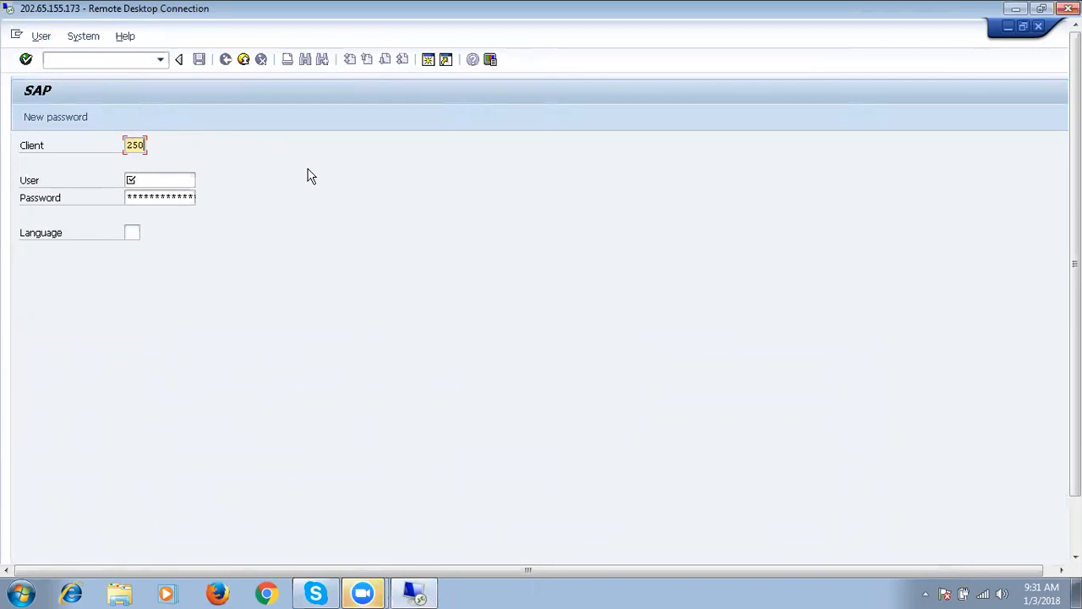
pyautogui.press('Tab')
pyautogui.write('s')
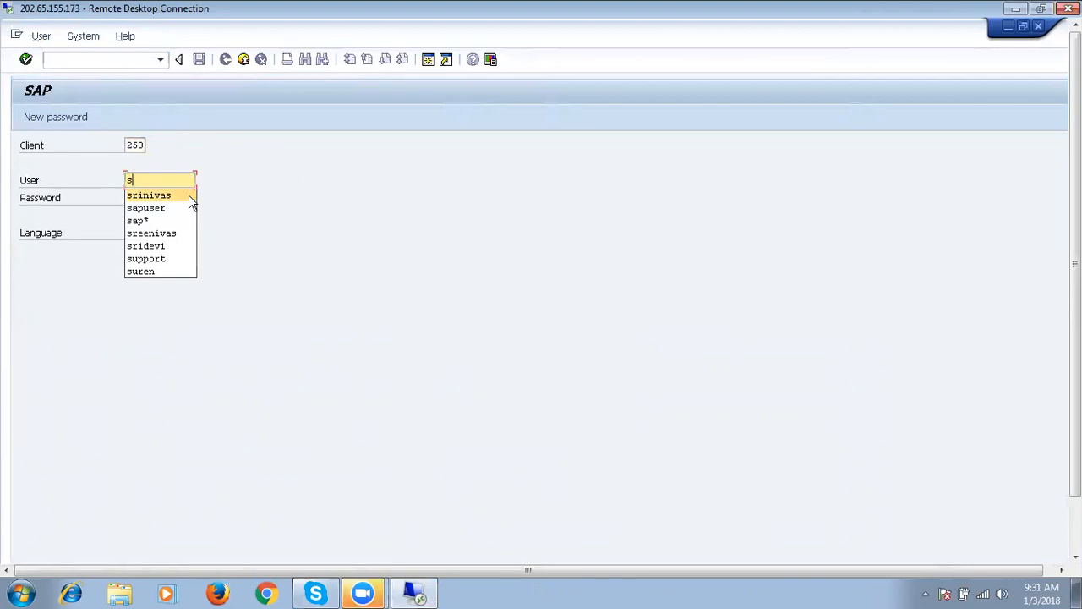
pyautogui.click(160, 195)
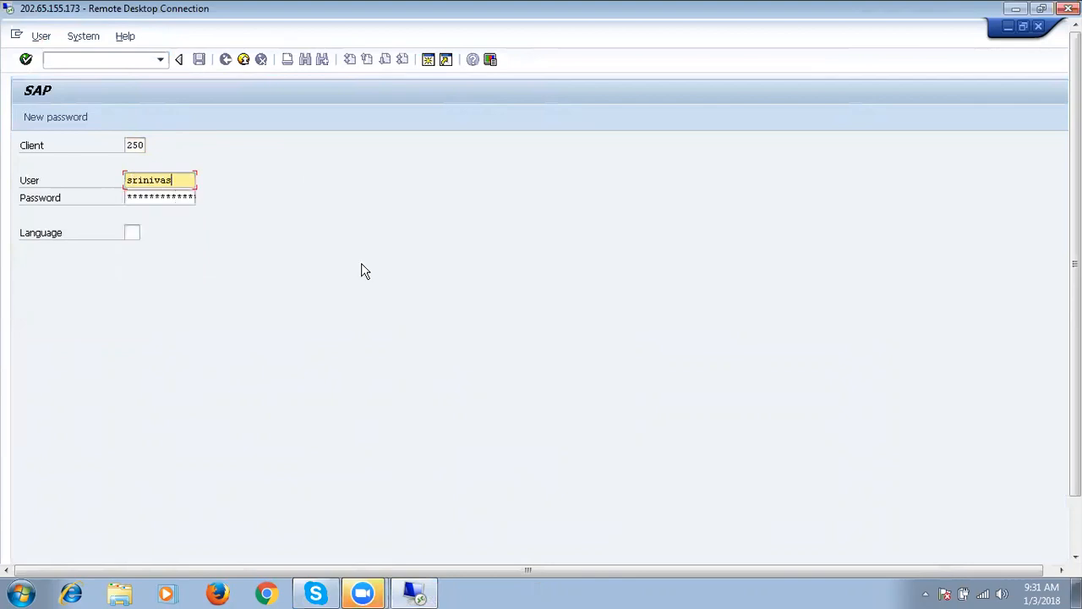
pyautogui.press('Tab')
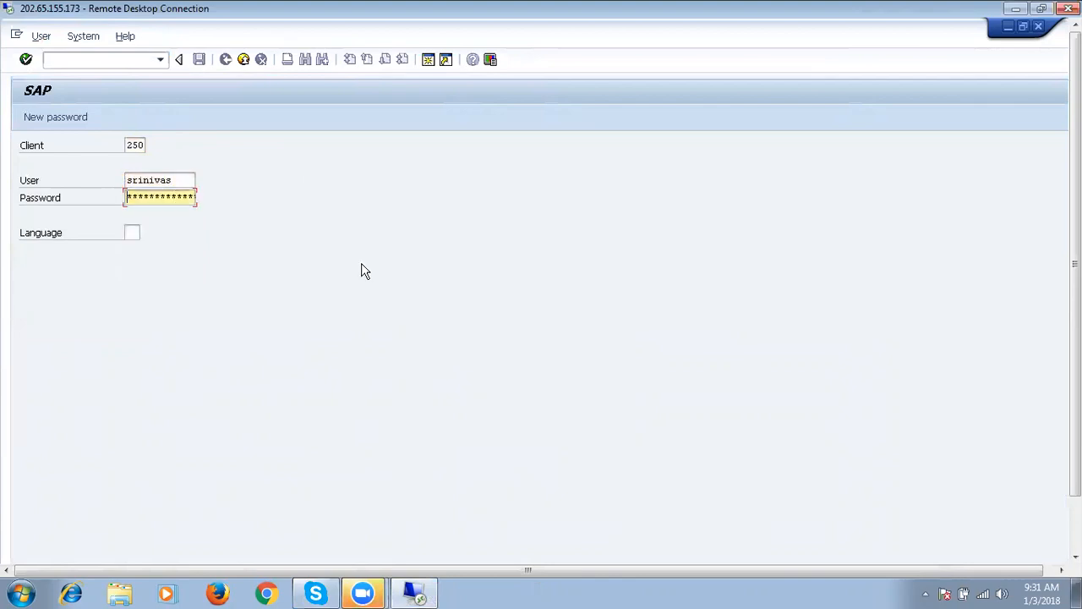
pyautogui.write('*******')
pyautogui.hotkey('shift', 'Tab')
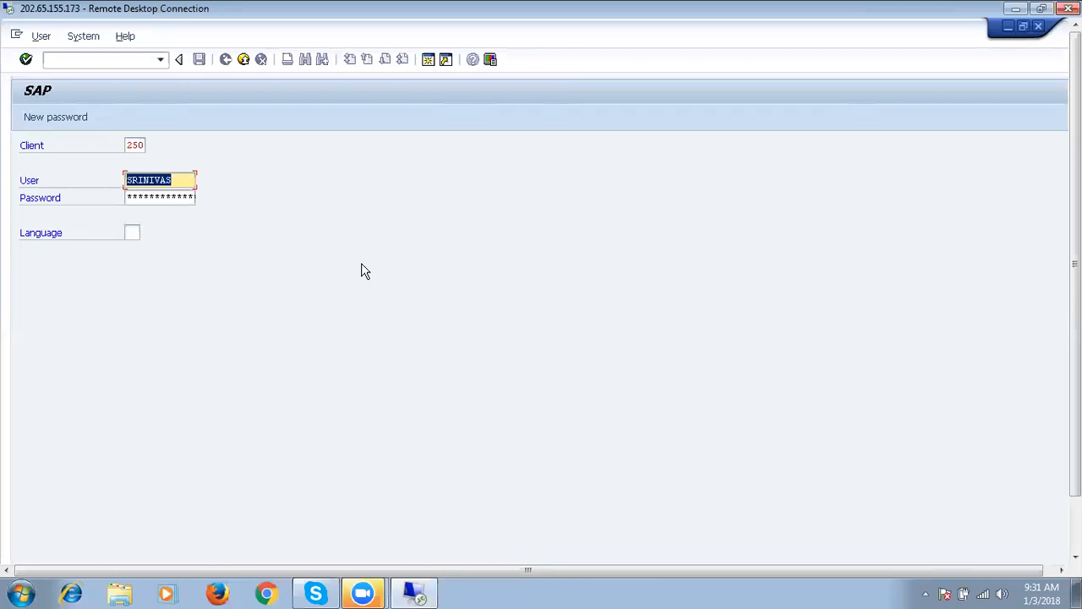
pyautogui.press('Tab')
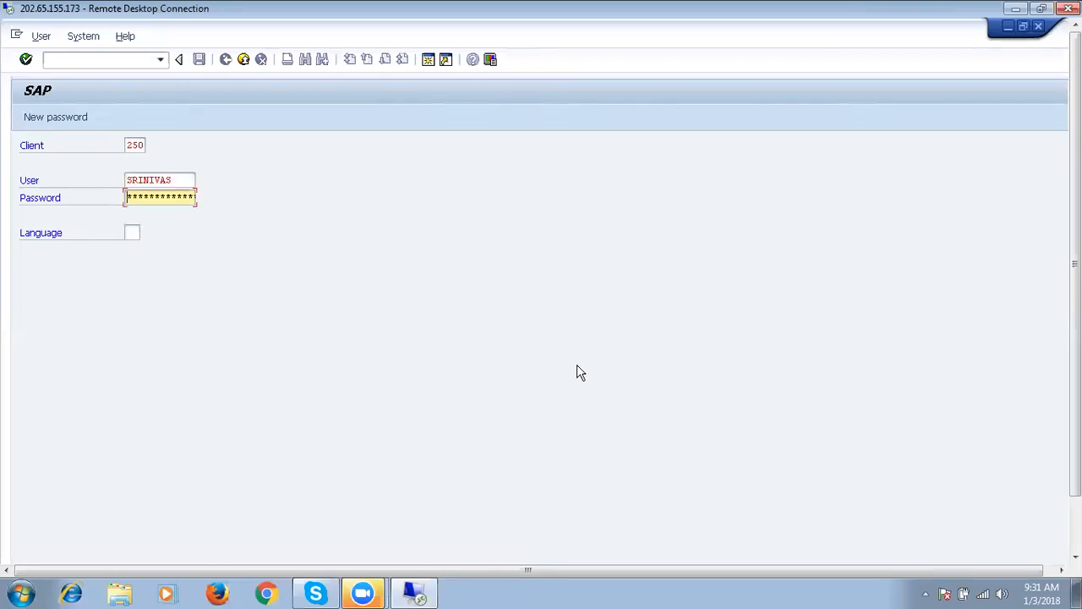
pyautogui.moveTo(1075, 338); pyautogui.dragTo(1075, 393)
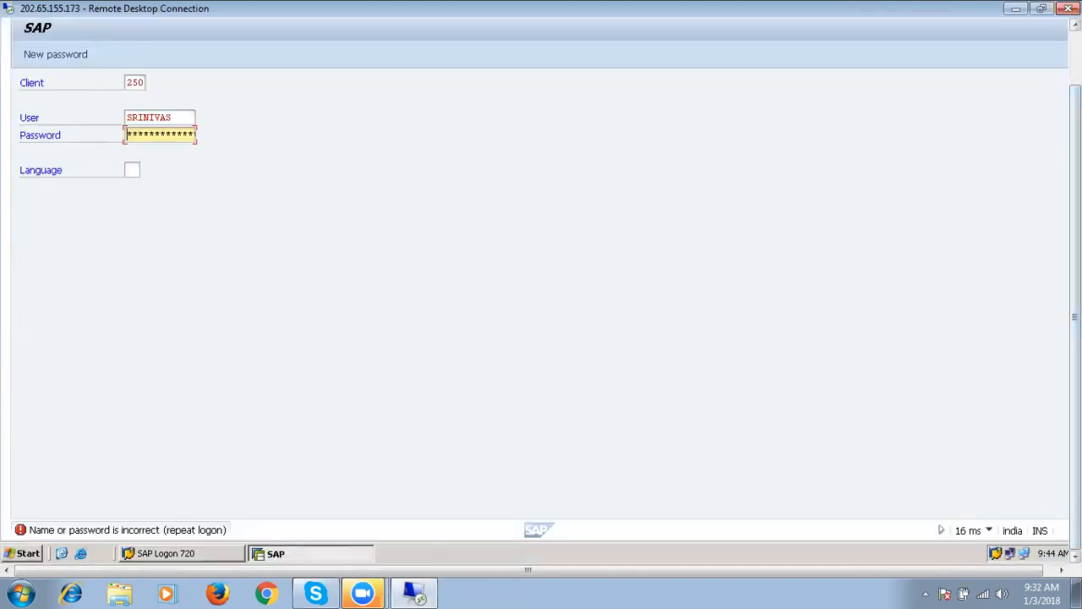
pyautogui.moveTo(1075, 338); pyautogui.dragTo(1075, 285)
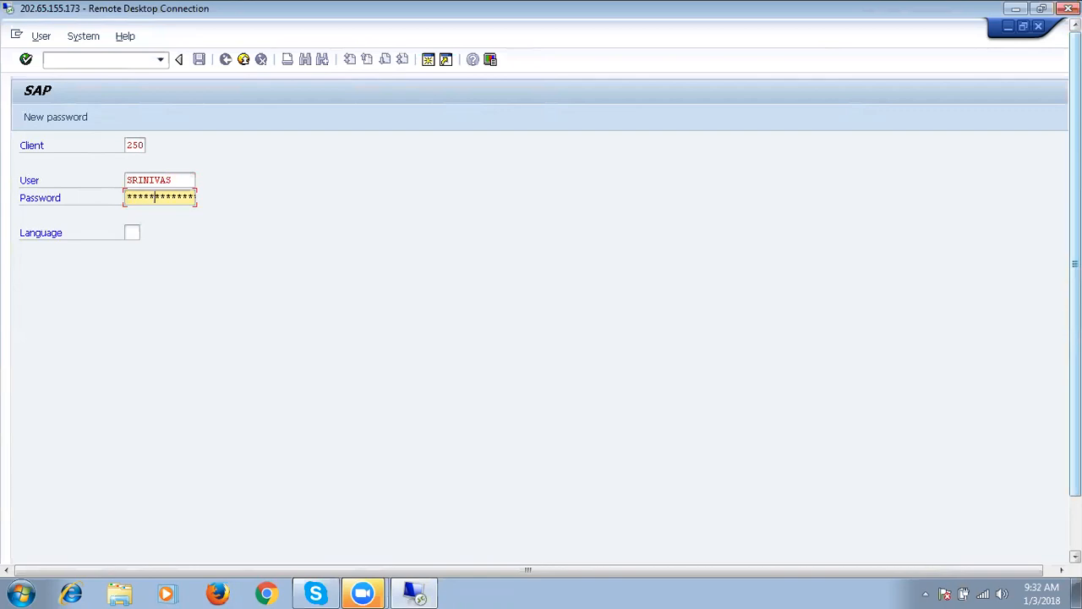
# Switch the user to the suggested generic SAP user, enter its password and log on.
pyautogui.hotkey('shift', 'Tab')
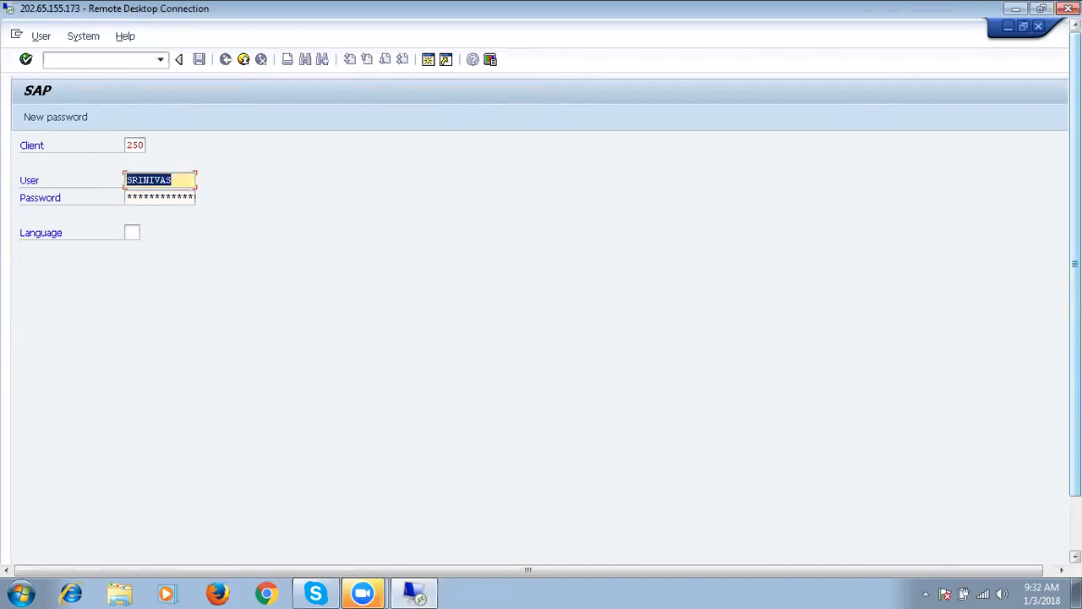
pyautogui.moveTo(1074, 264)
pyautogui.mouseDown()
pyautogui.moveTo(1075, 317)
pyautogui.moveTo(1075, 264)
pyautogui.mouseUp()
pyautogui.write('sa')
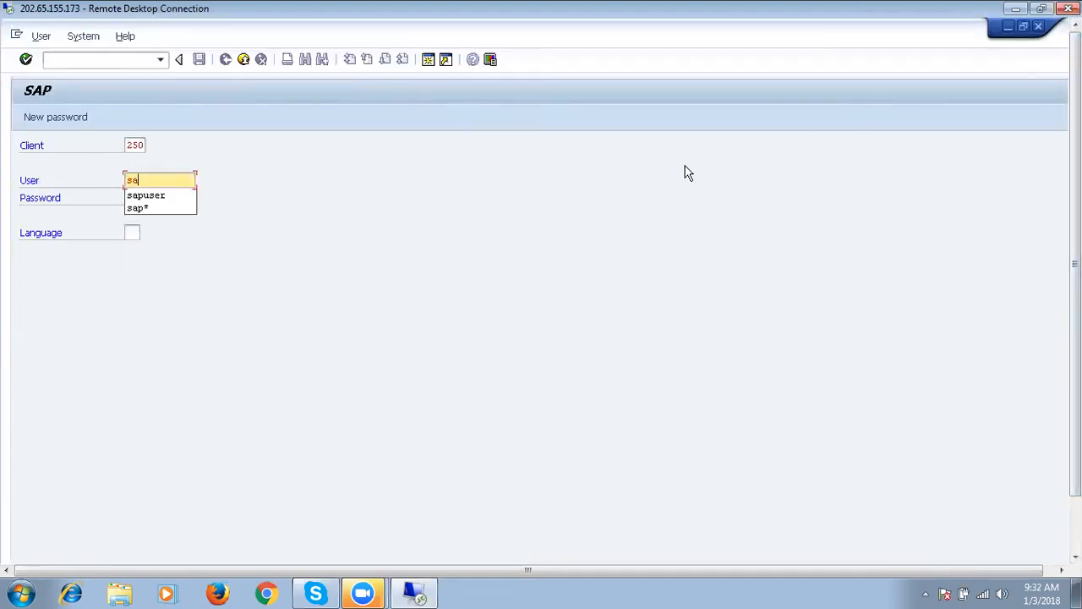
pyautogui.press('Down')
pyautogui.press('Return')
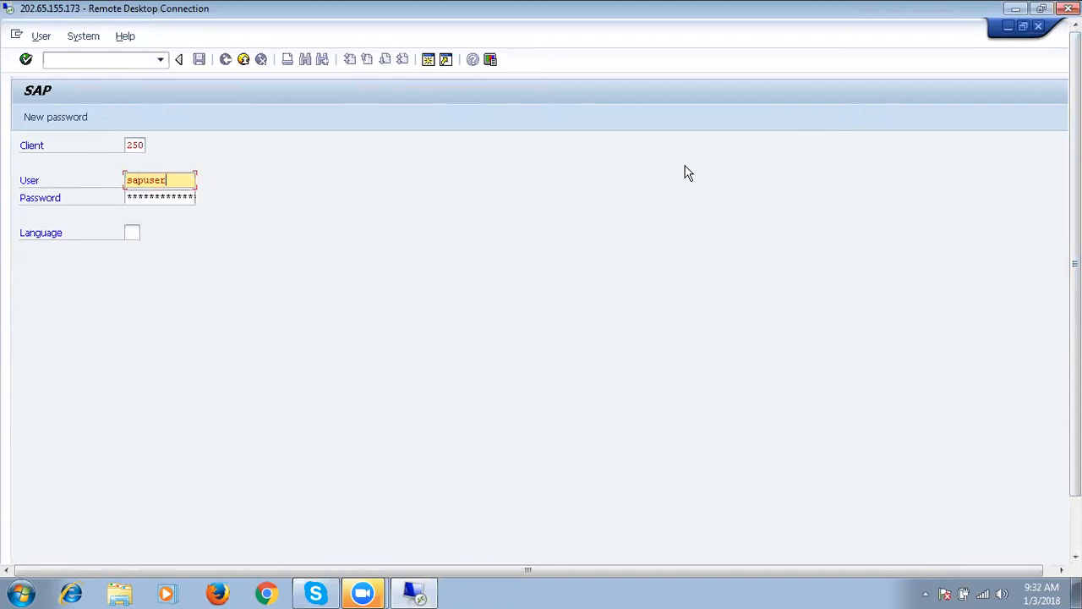
pyautogui.press('Tab')
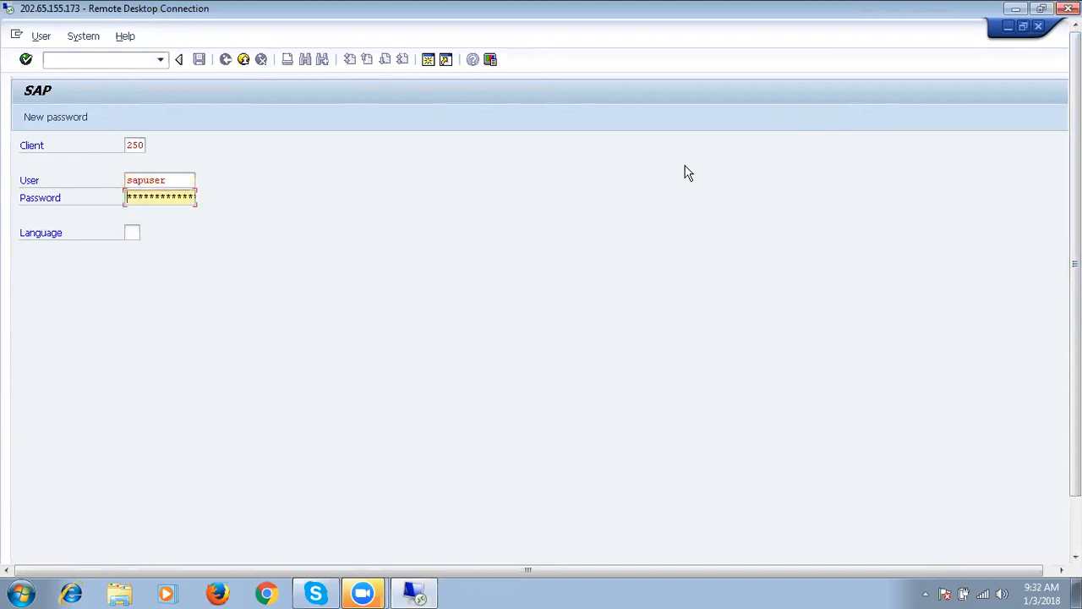
pyautogui.write('******')
pyautogui.press('Return')
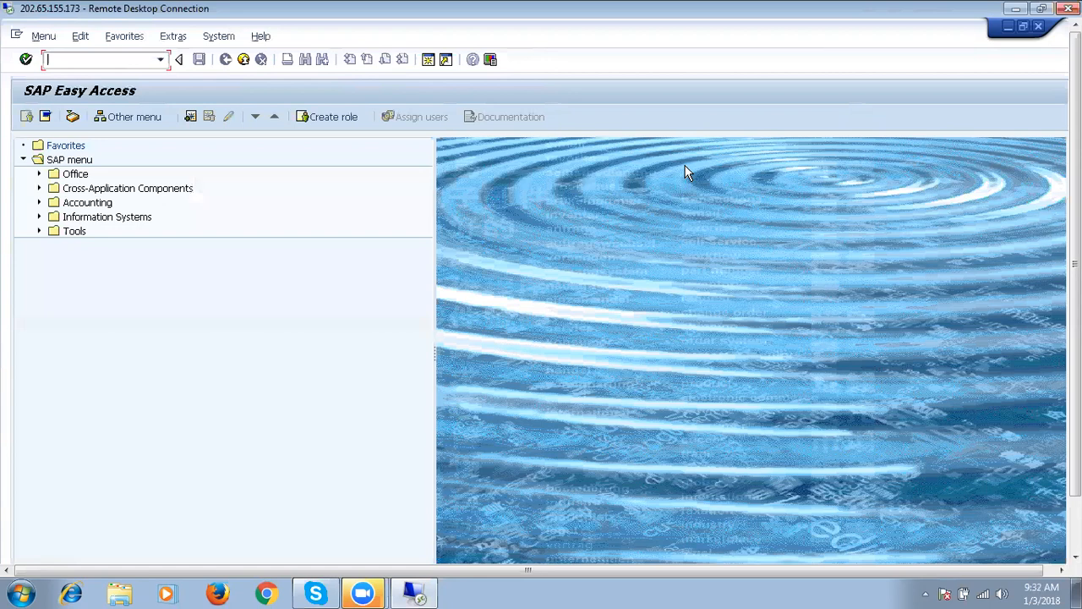
# Run transaction SPRO and open the SAP Reference IMG.
pyautogui.write('sp')
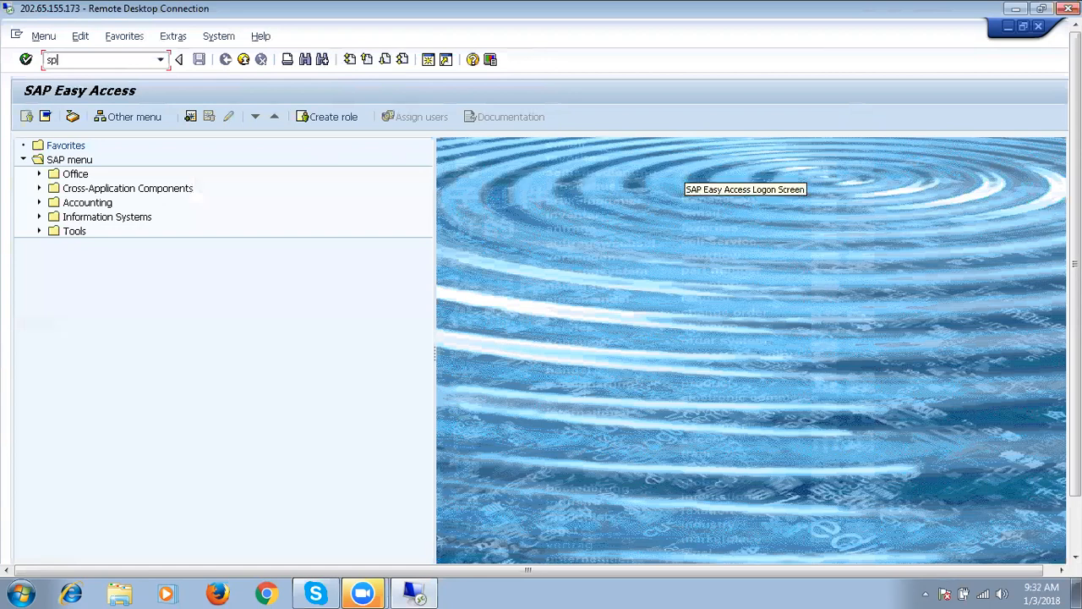
pyautogui.write('ro')
pyautogui.press('Return')
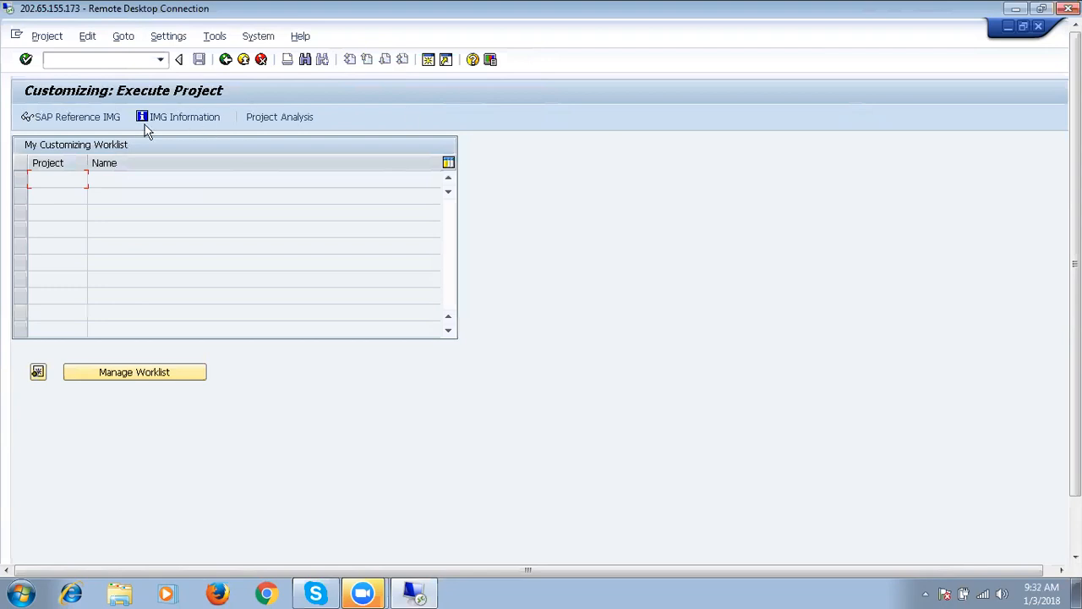
pyautogui.click(91, 121)
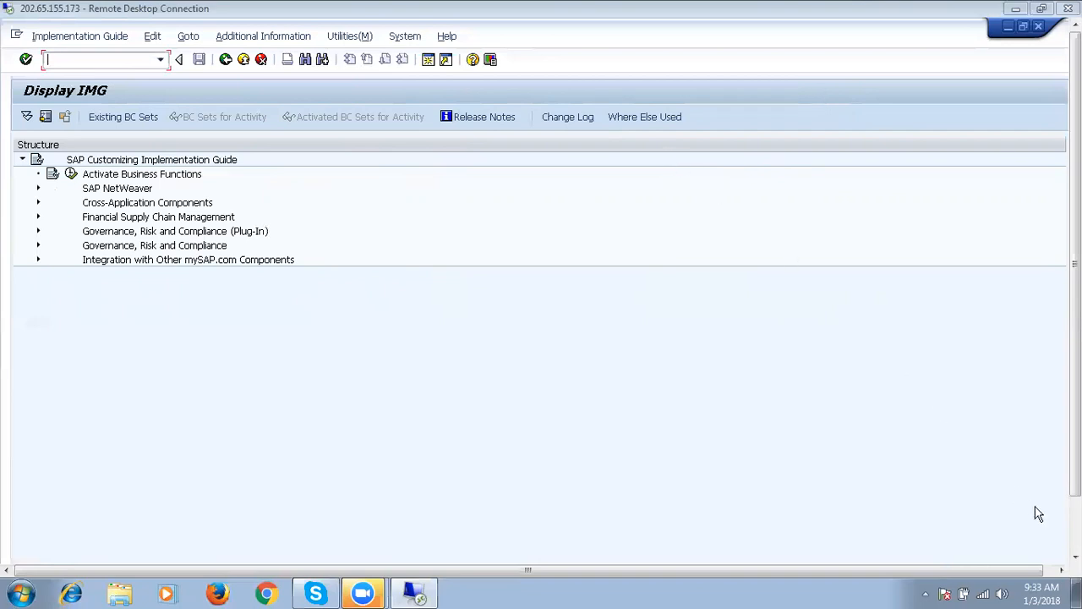
pyautogui.click(1046, 539)
pyautogui.click(1005, 593)
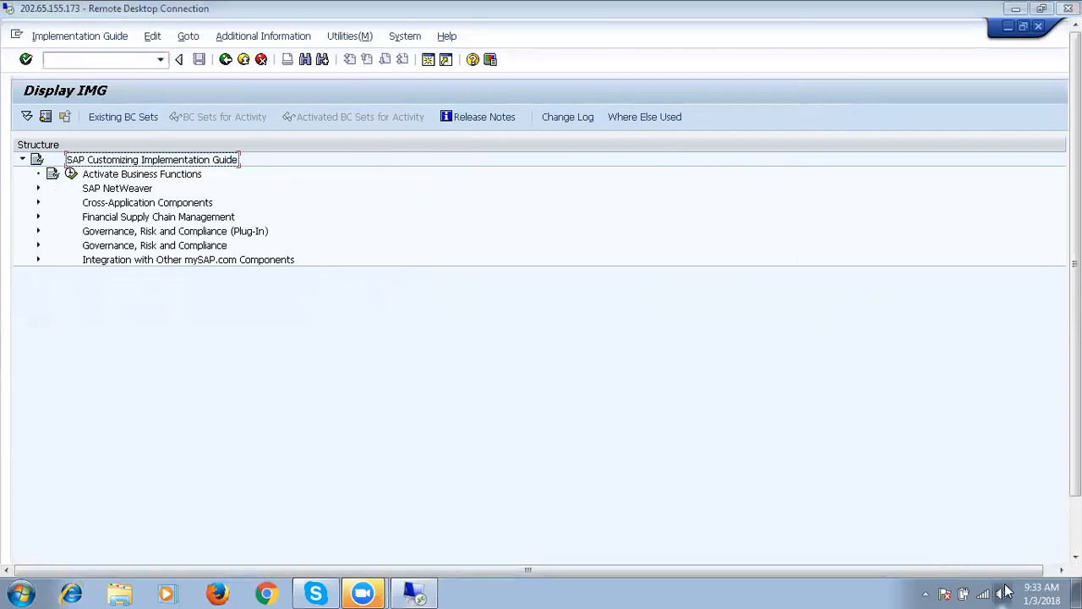
pyautogui.click(925, 431)
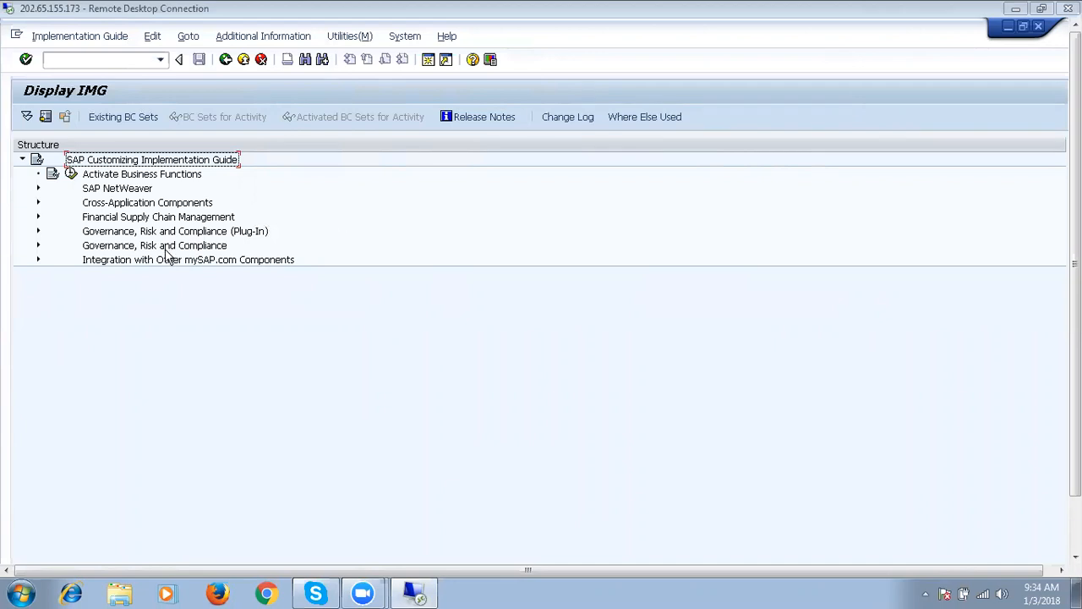
# Expand Governance, Risk and Compliance > Access Control > Access Risk Analysis > SoD Rules.
pyautogui.click(37, 246)
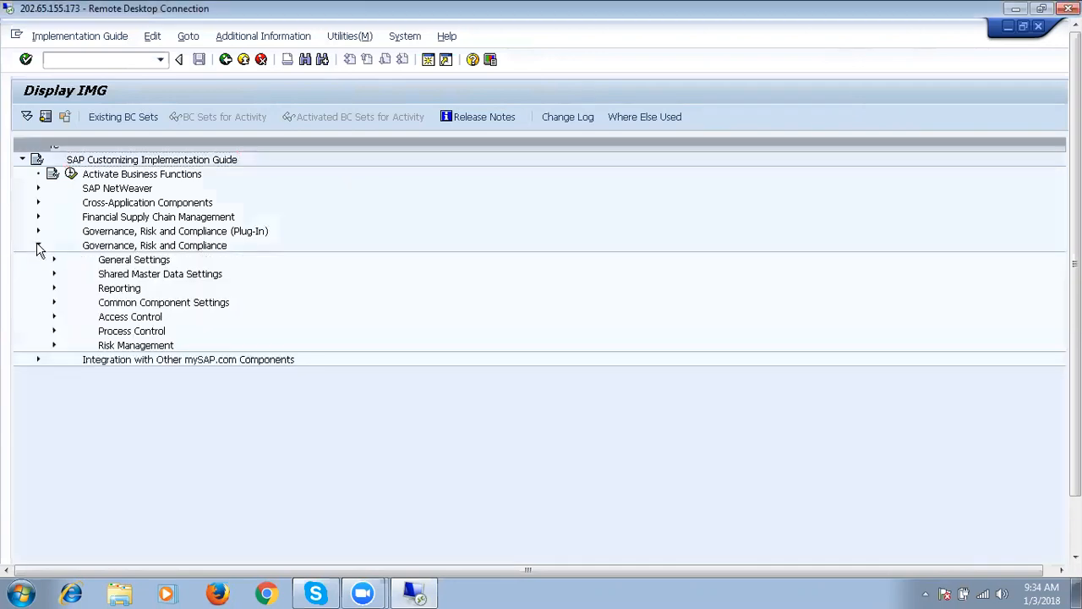
pyautogui.click(54, 322)
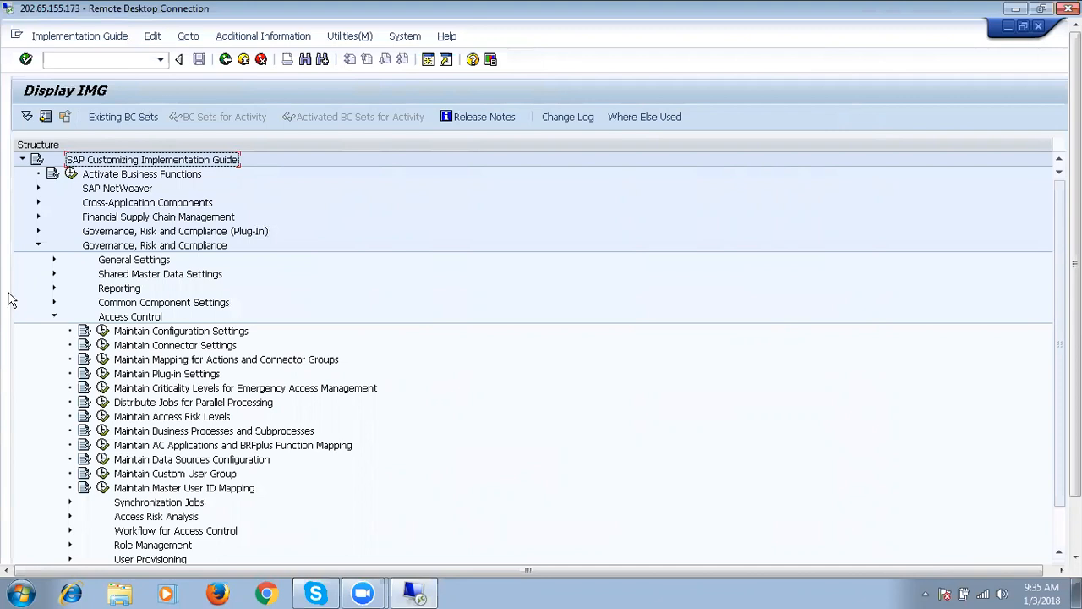
pyautogui.click(70, 502)
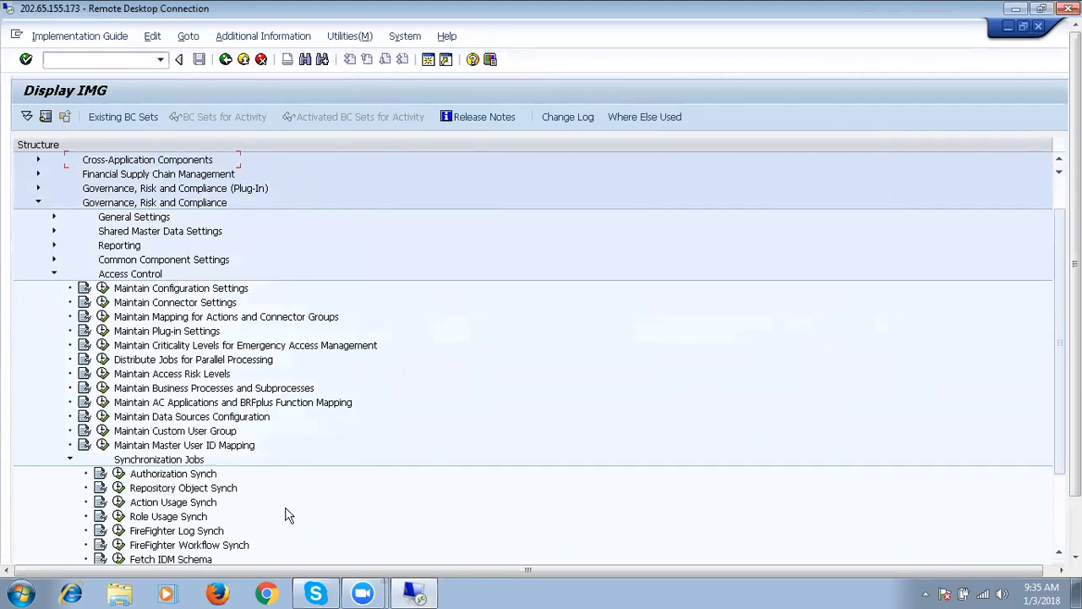
pyautogui.click(70, 460)
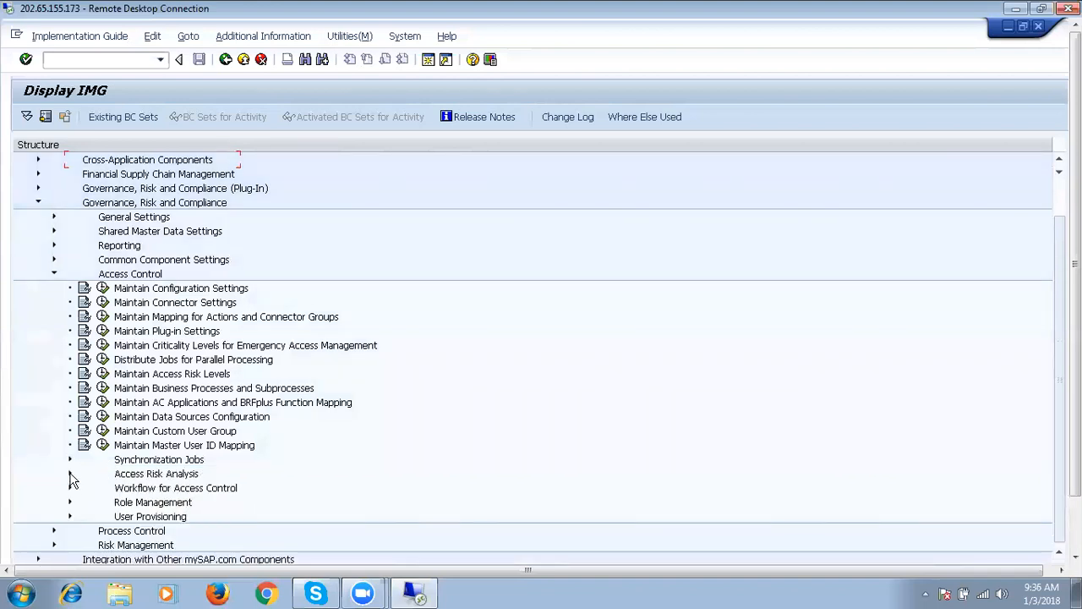
pyautogui.click(70, 476)
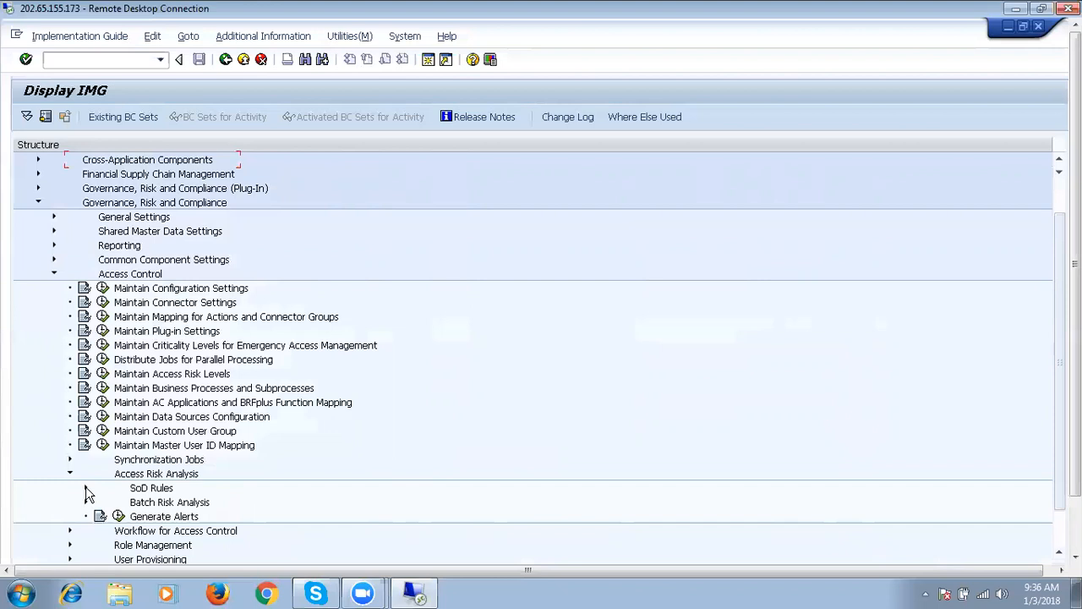
pyautogui.click(85, 487)
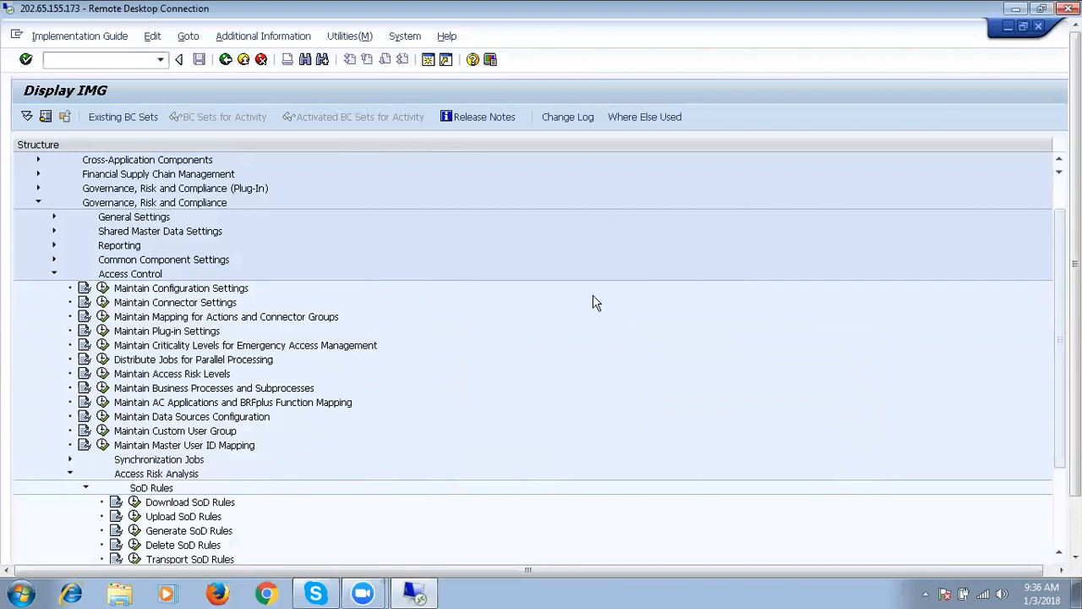
# Start the Generate SoD Rules activity with risk ID range *.
pyautogui.click(134, 531)
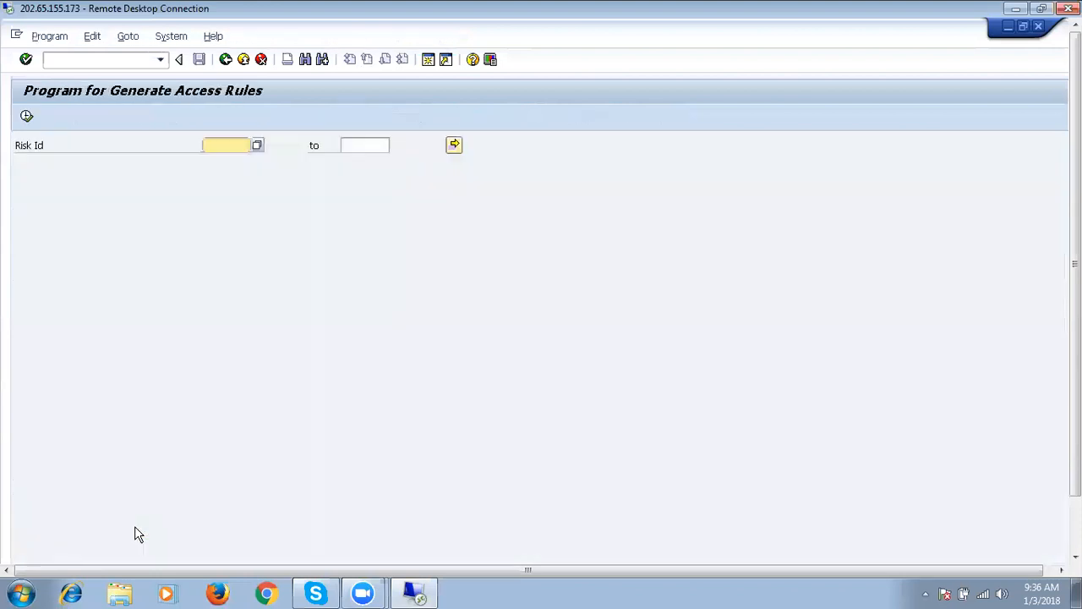
pyautogui.click(214, 143)
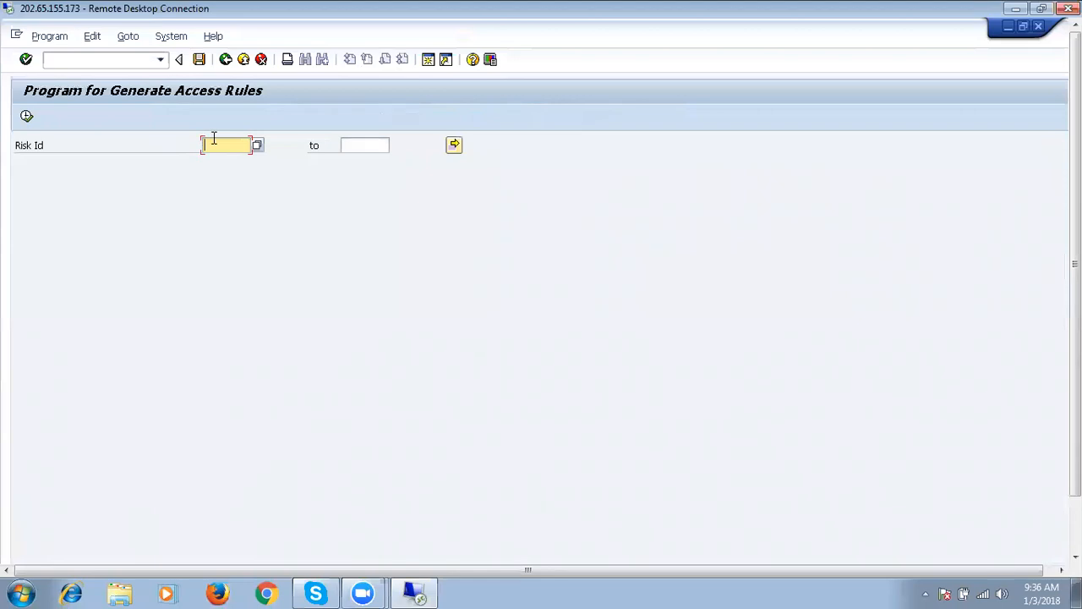
pyautogui.write('*')
# Schedule it as an immediate background job with output device LP01.
pyautogui.click(58, 38)
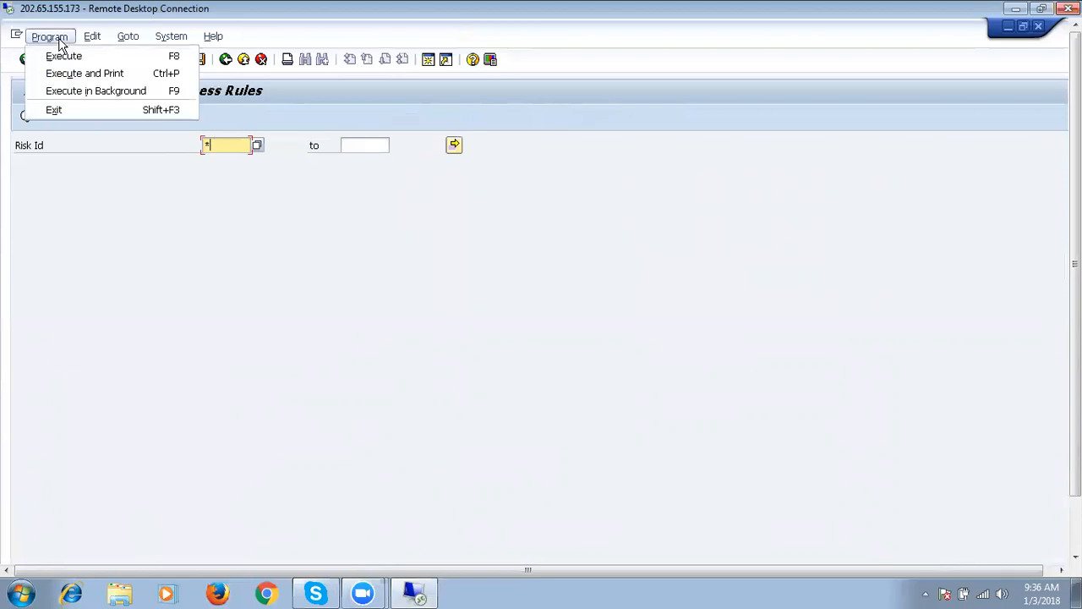
pyautogui.click(83, 91)
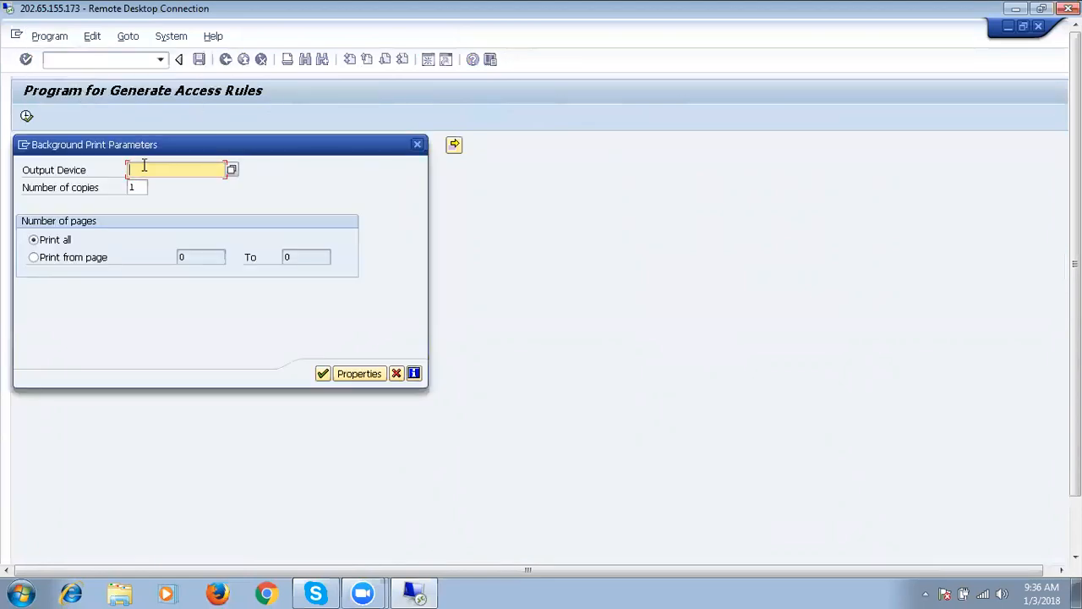
pyautogui.write('l')
pyautogui.click(148, 182)
pyautogui.press('Return')
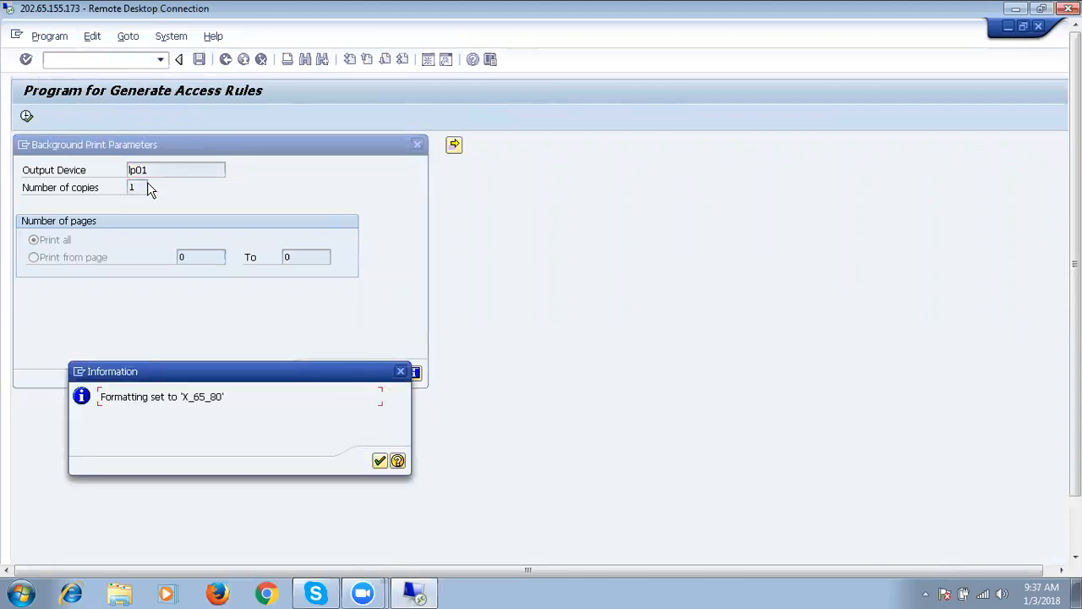
pyautogui.press('Return')
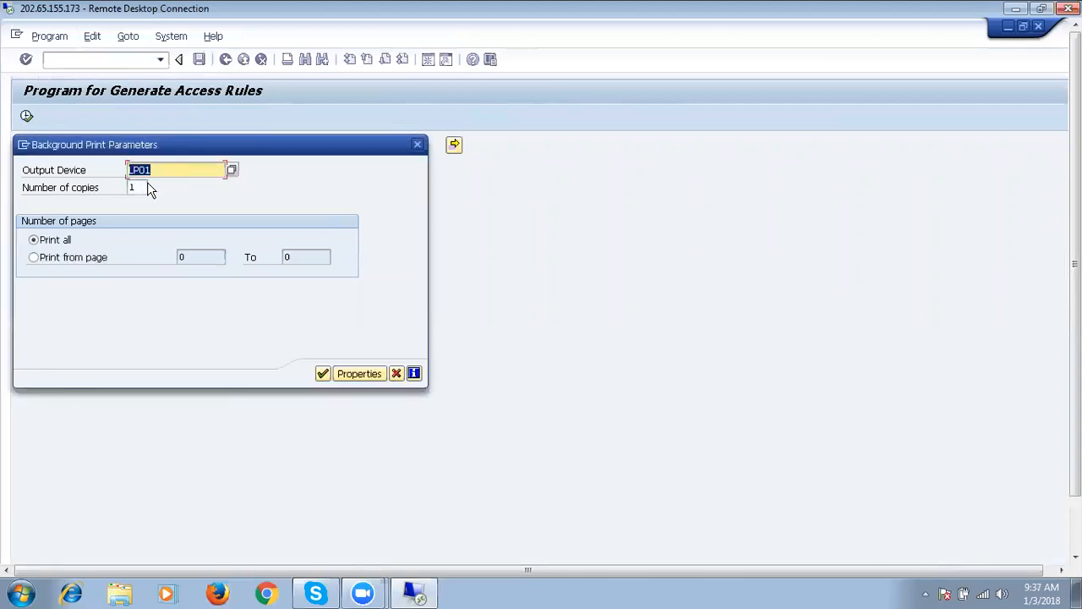
pyautogui.click(323, 373)
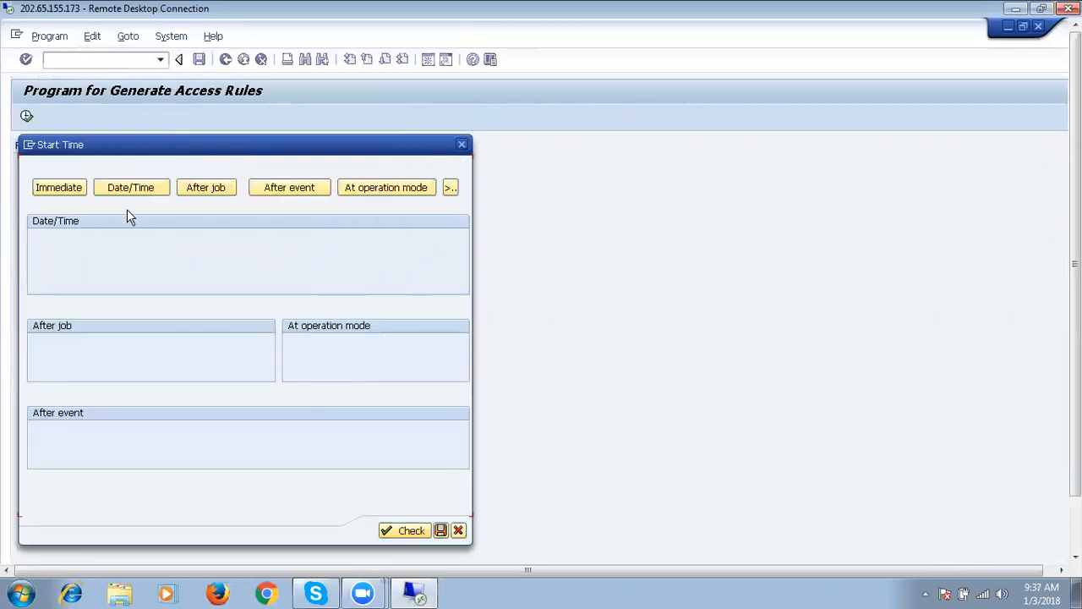
pyautogui.click(75, 189)
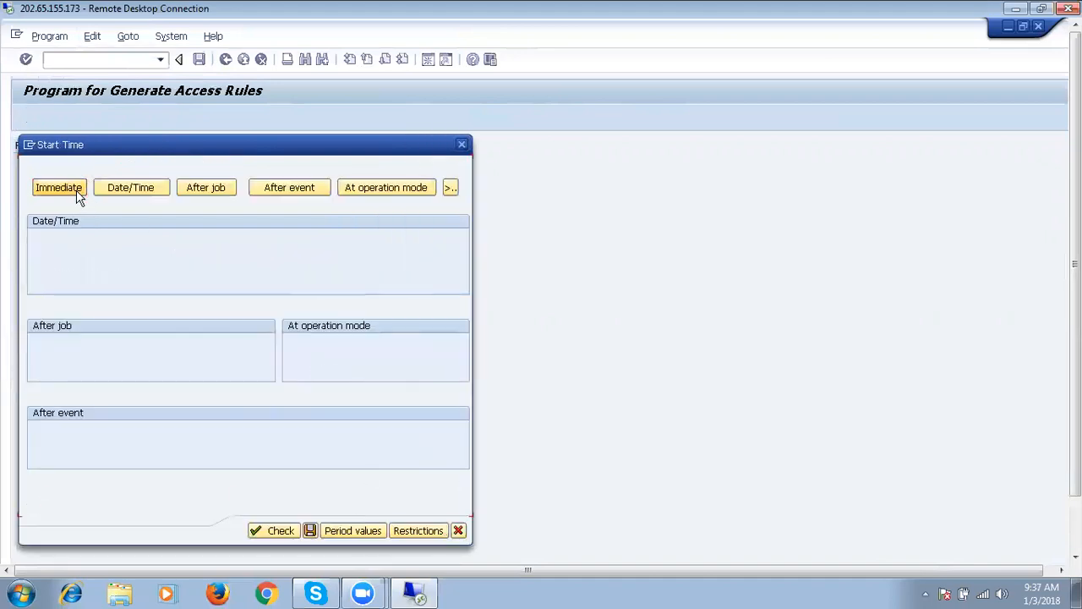
pyautogui.click(311, 531)
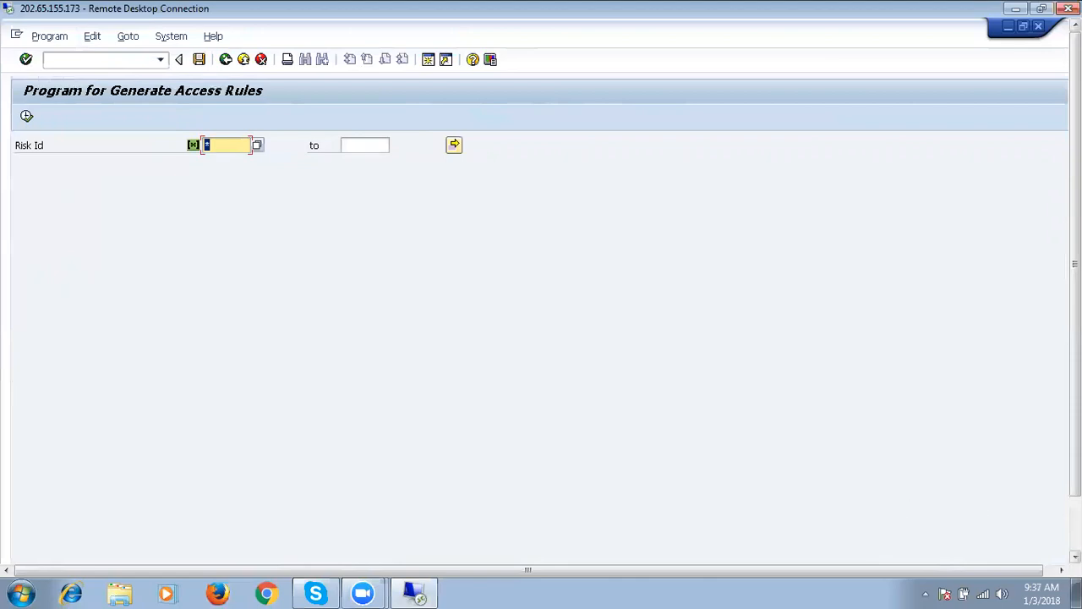
# Enter transaction /nse16 to reach the Data Browser initial screen.
pyautogui.moveTo(1075, 377); pyautogui.dragTo(1076, 440)
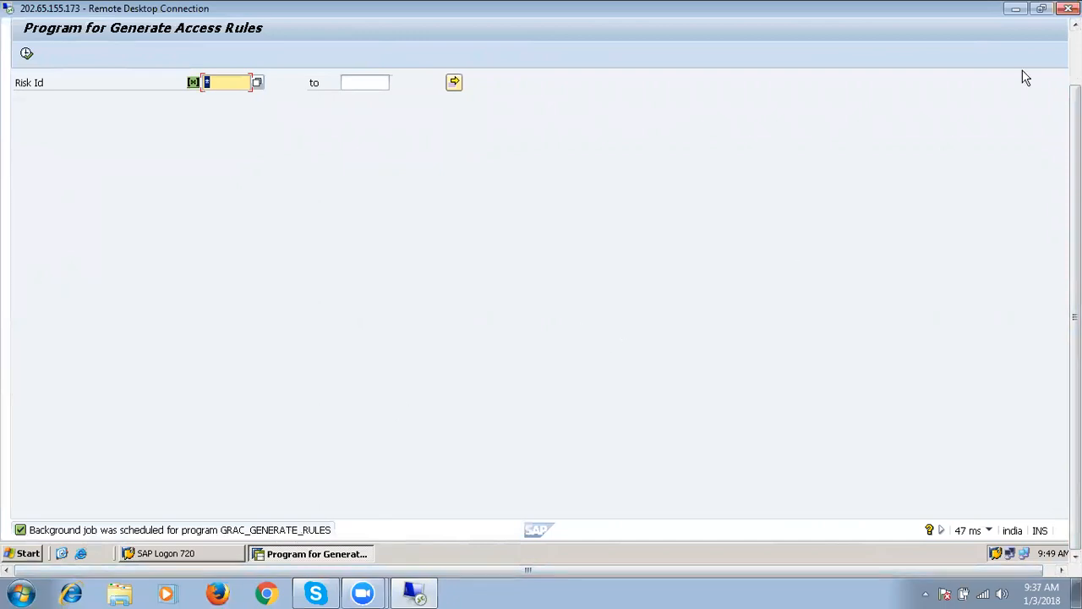
pyautogui.moveTo(1075, 186); pyautogui.dragTo(1076, 123)
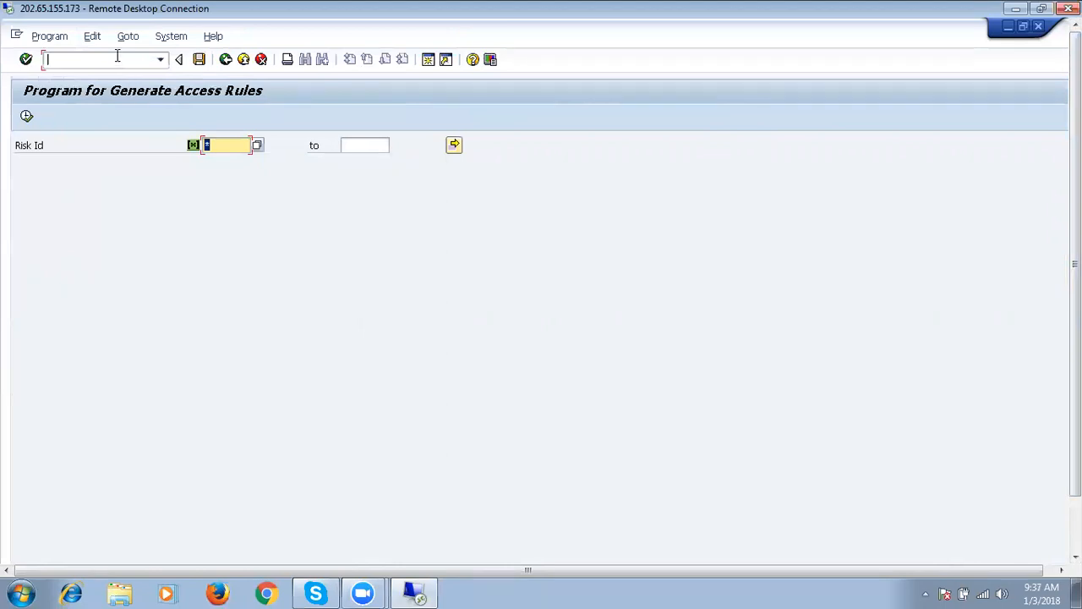
pyautogui.write('/nse16')
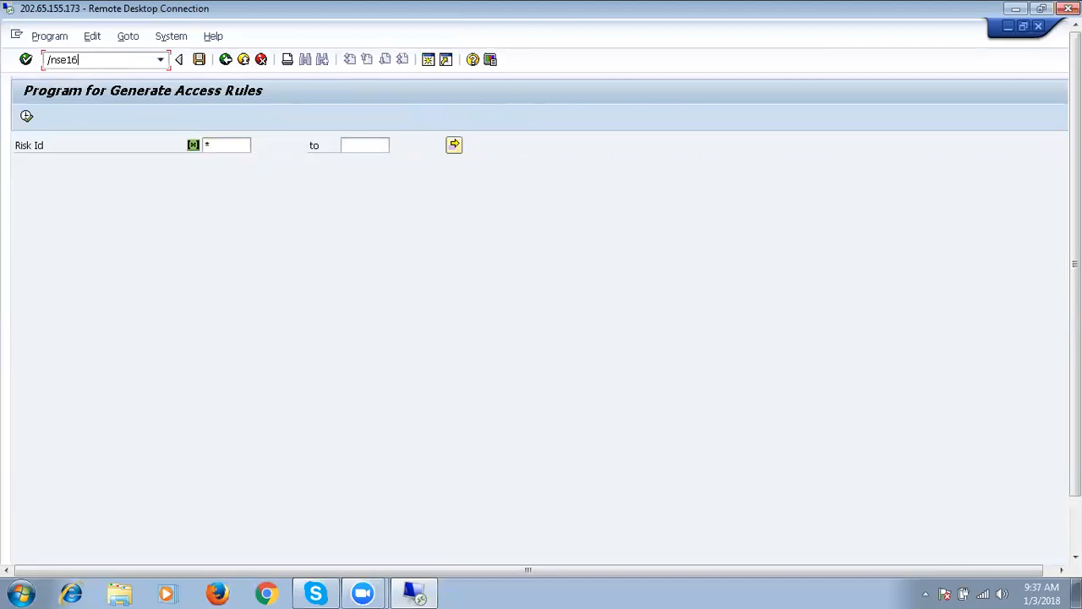
pyautogui.press('Return')
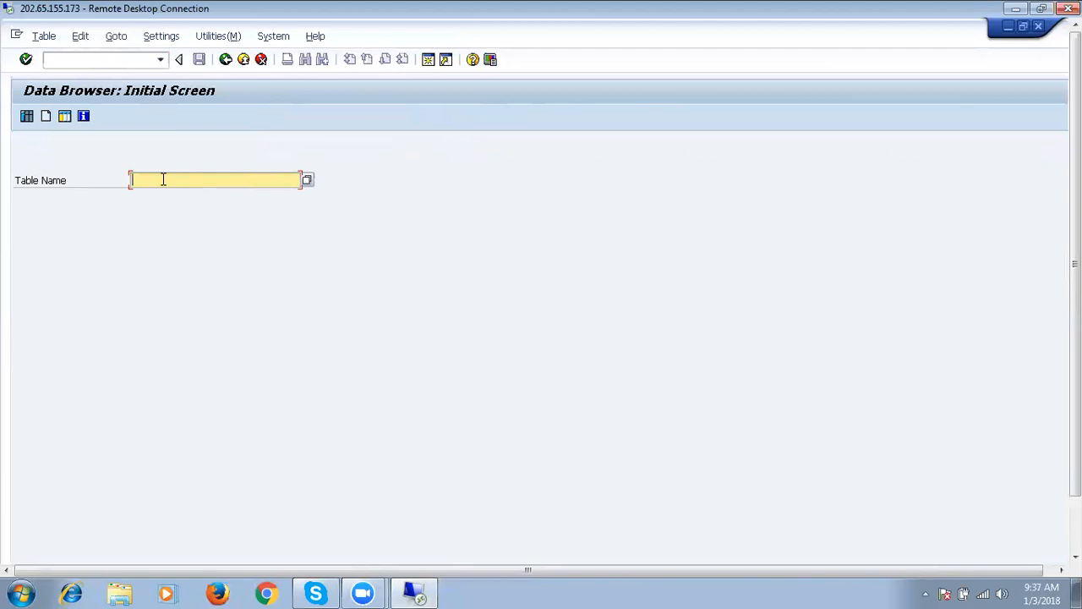
# Search for tables matching the pattern GRAC* in Table Name.
pyautogui.write('grac')
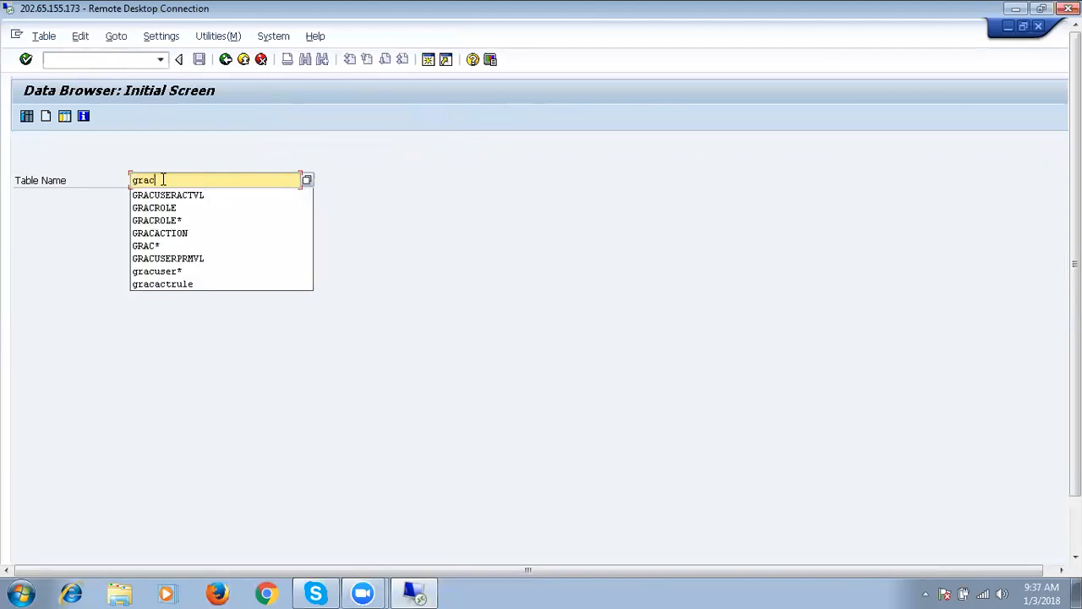
pyautogui.click(157, 246)
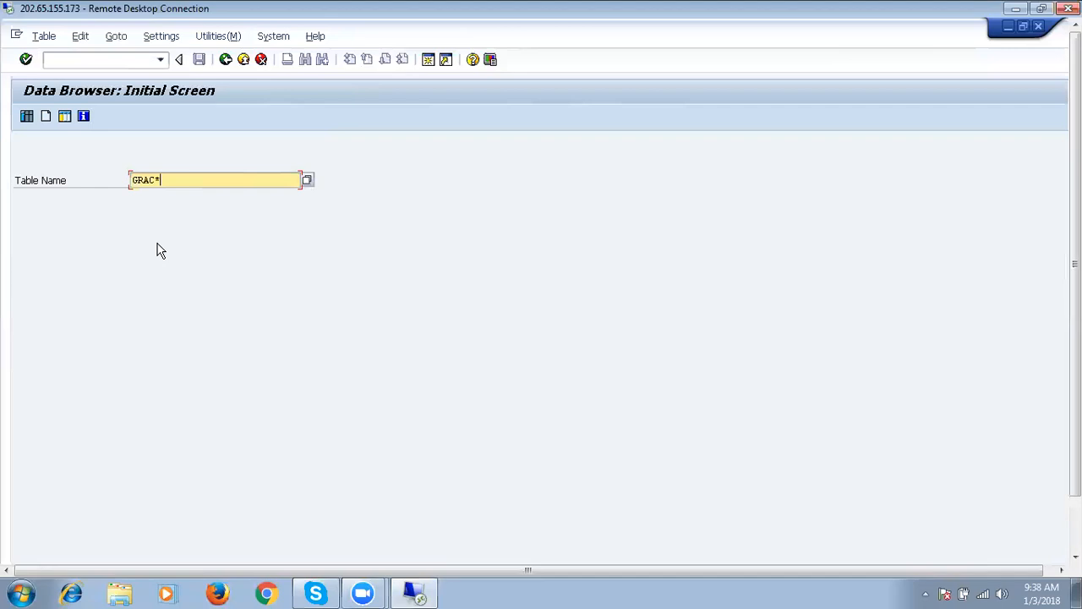
pyautogui.press('Return')
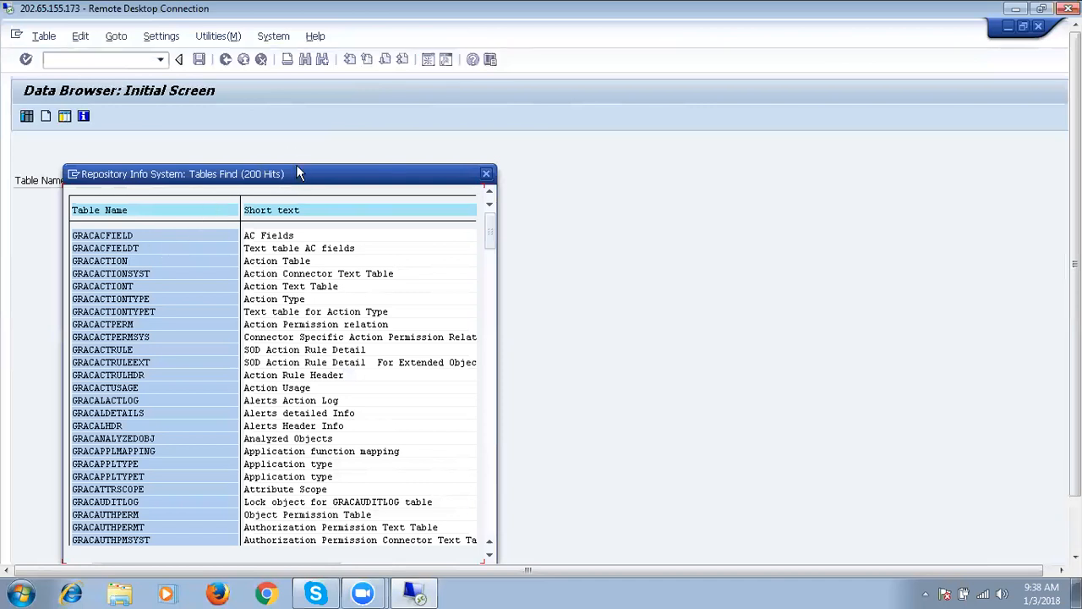
# Close the 200-hit GRAC* table list and trim Table Name to GRAC.
pyautogui.moveTo(298, 172); pyautogui.dragTo(370, 125)
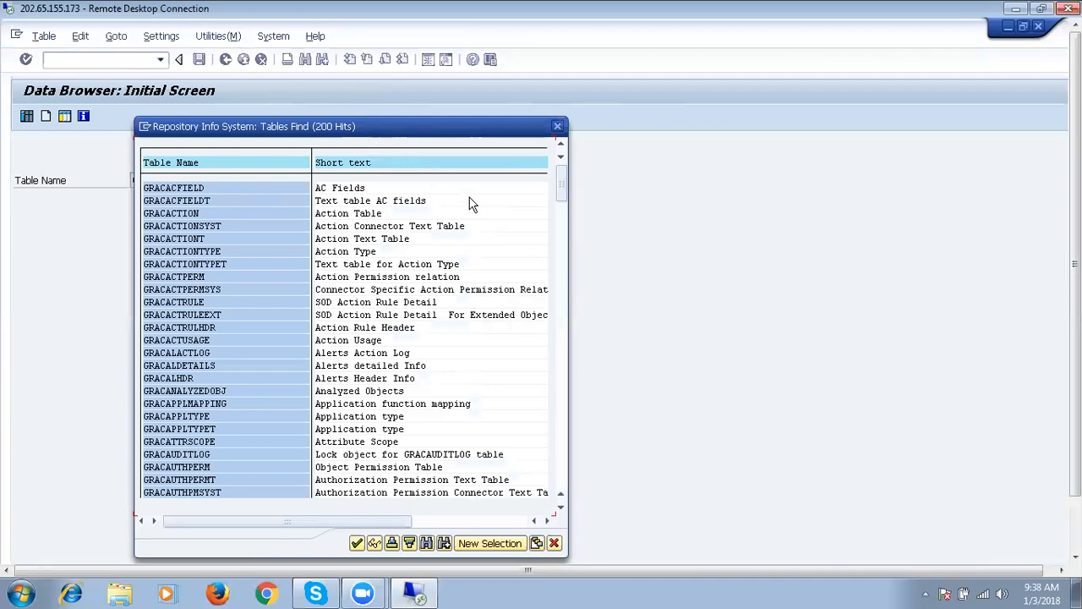
pyautogui.click(558, 126)
pyautogui.click(176, 179)
pyautogui.press('BackSpace')
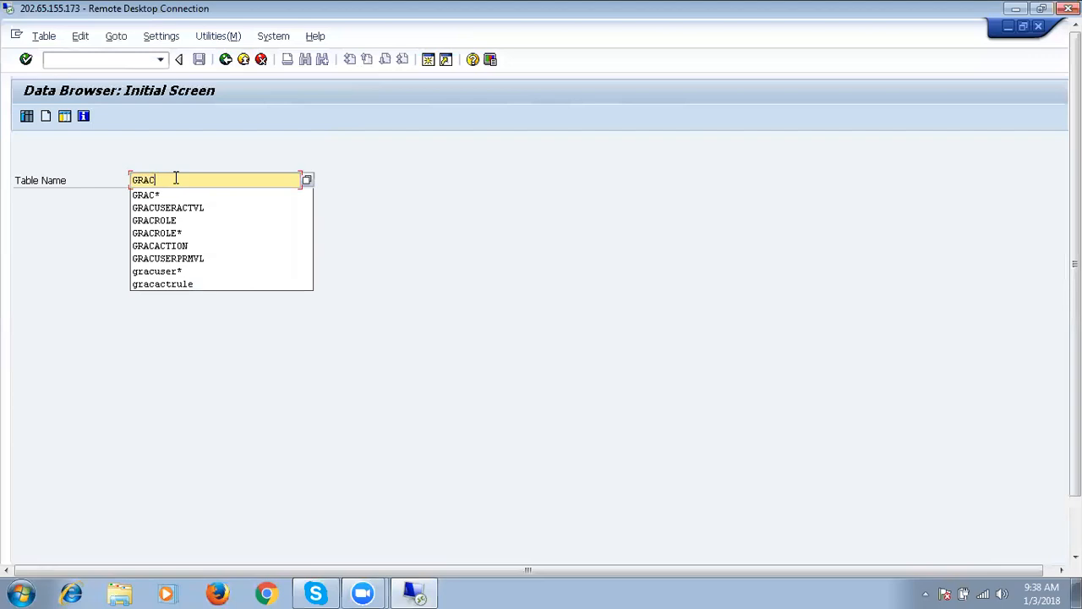
# Complete the table name to GRACUSER and open its selection screen.
pyautogui.write('user')
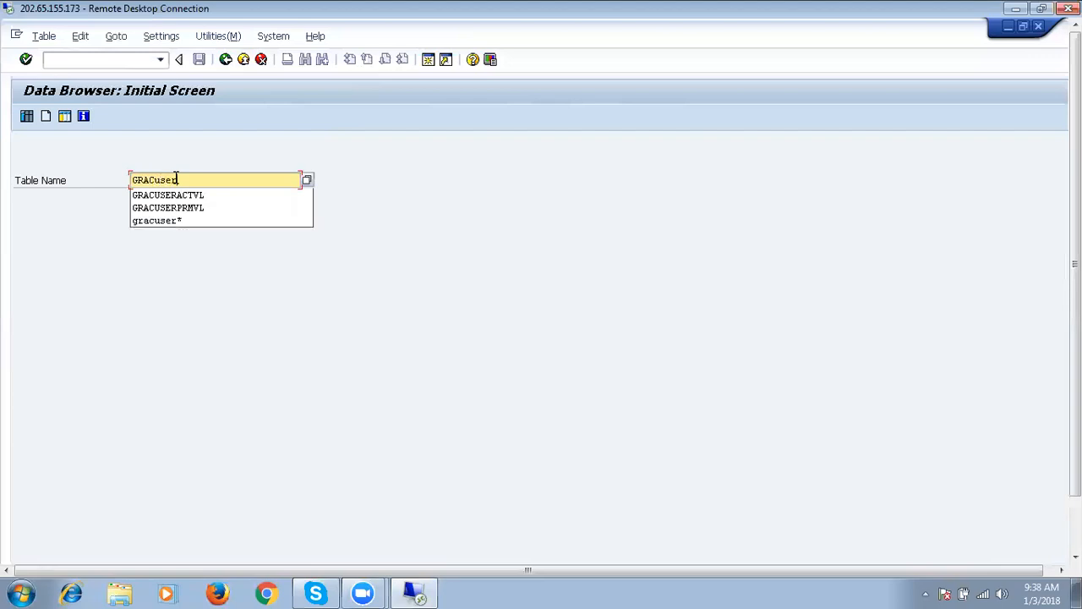
pyautogui.press('Return')
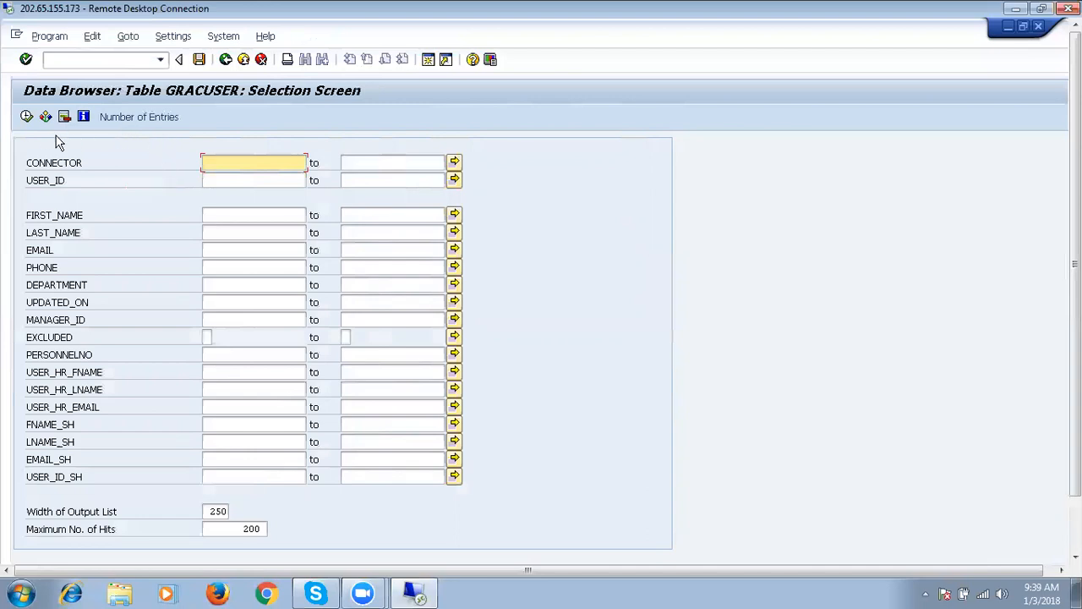
# Execute the GRACUSER query with CONNECTOR GRCCLNT260 and USER_ID SAP*.
pyautogui.click(223, 163)
pyautogui.write('GR')
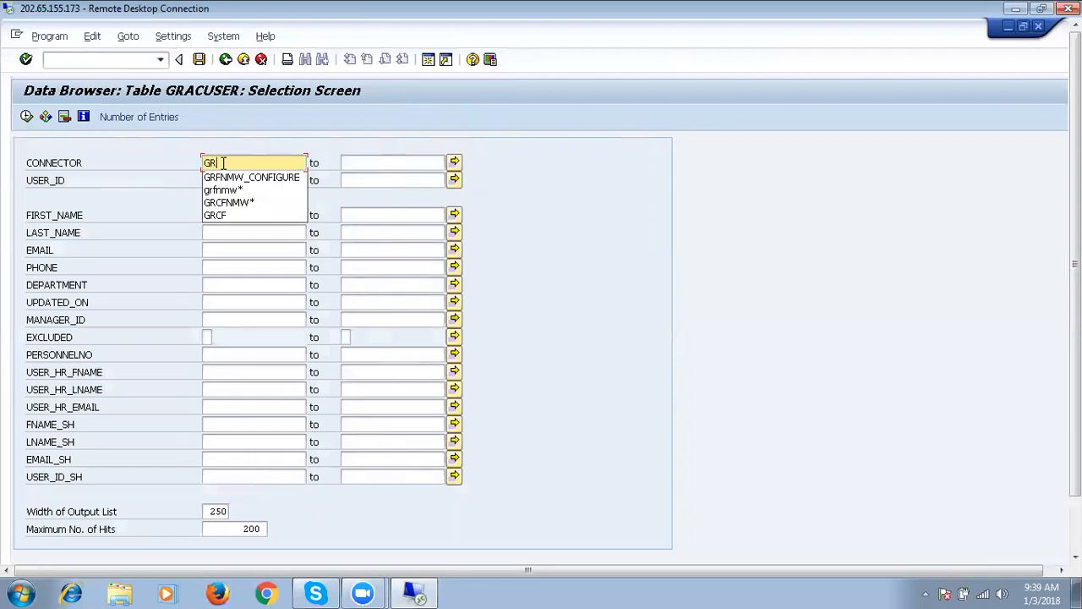
pyautogui.write('CCLNT')
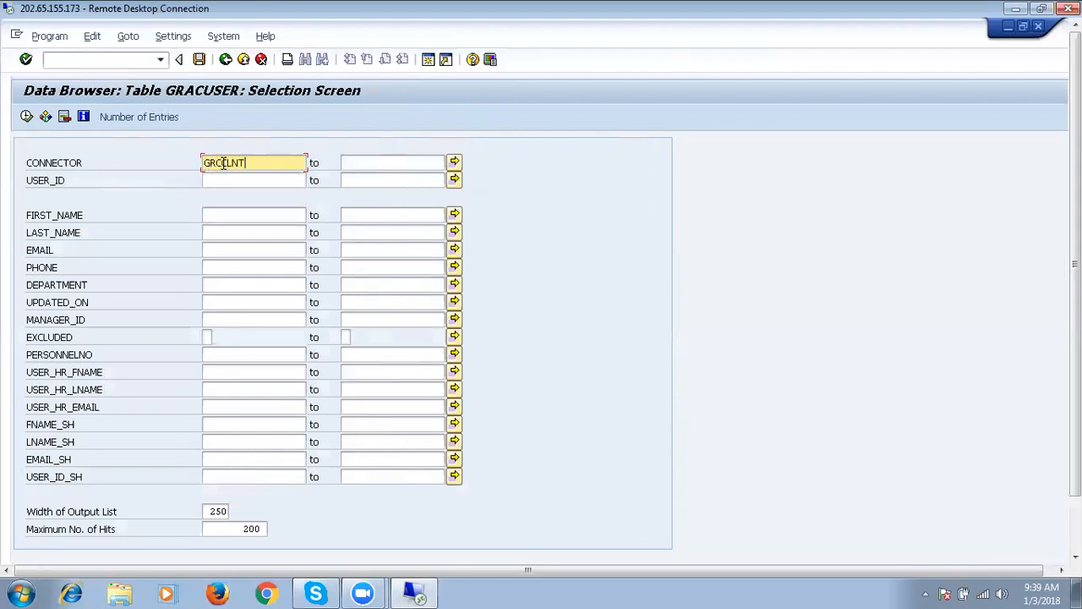
pyautogui.write('260')
pyautogui.click(26, 116)
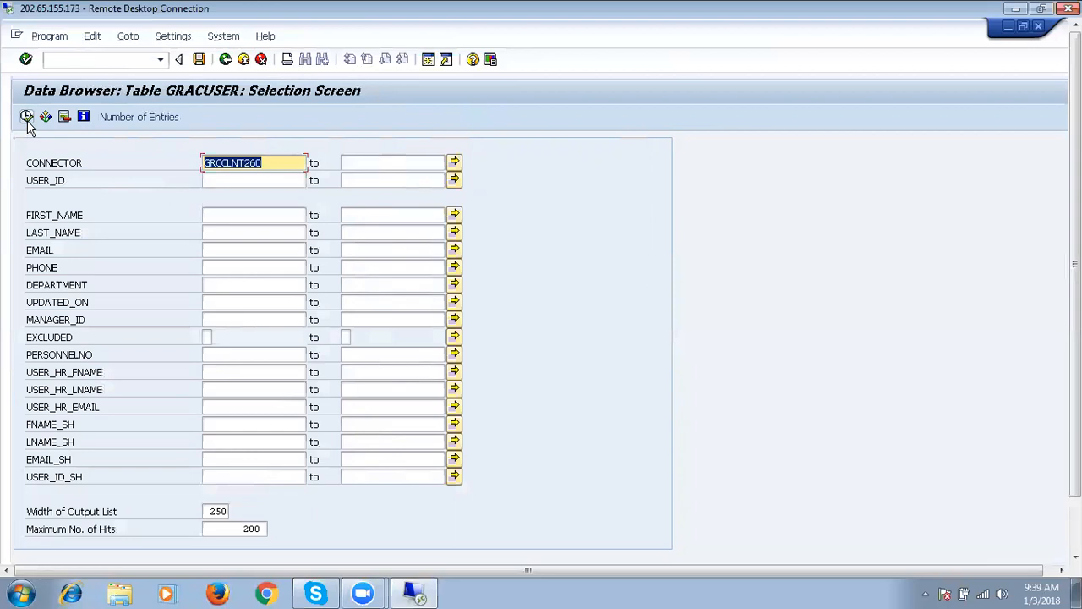
pyautogui.click(218, 180)
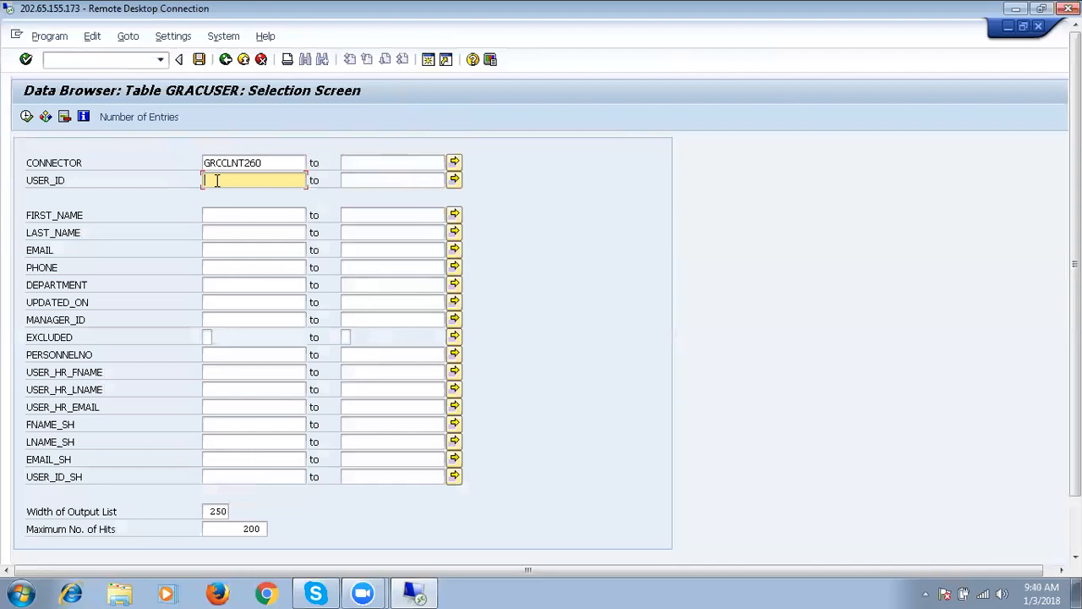
pyautogui.write('SAP')
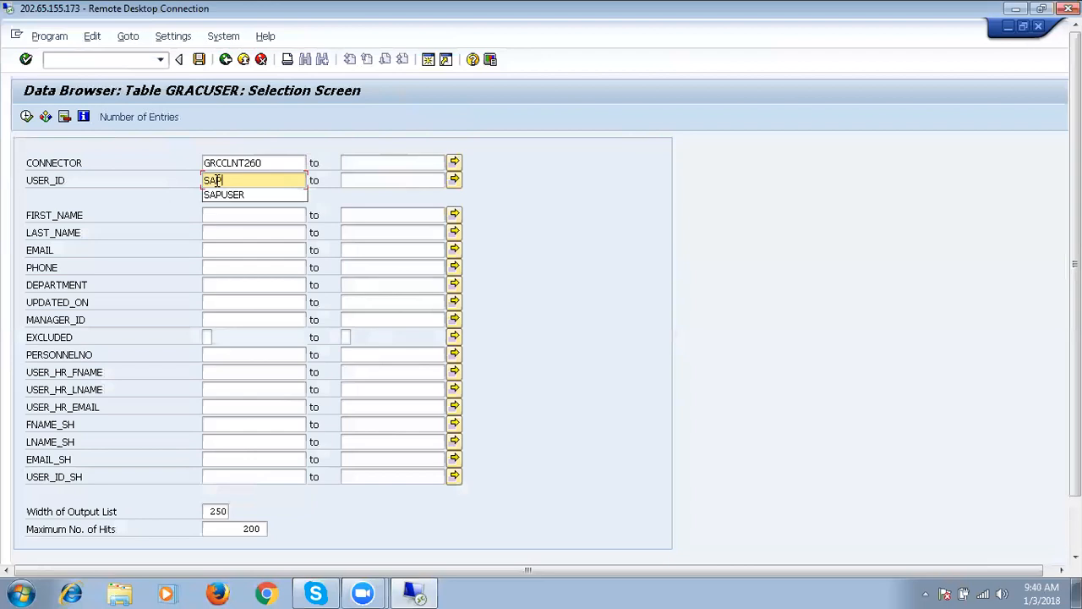
pyautogui.write('*')
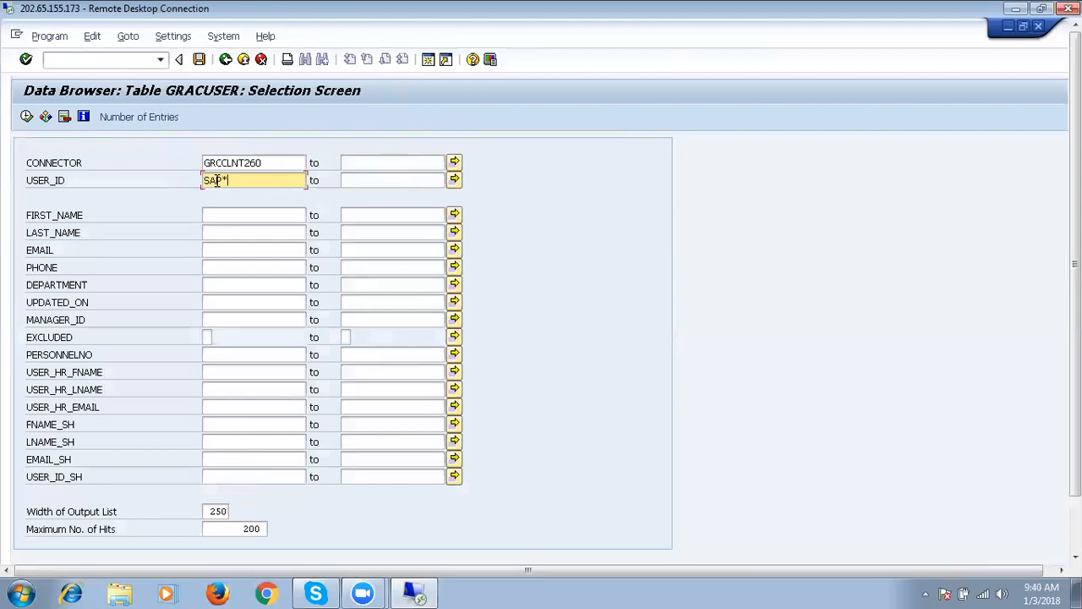
pyautogui.click(27, 118)
pyautogui.click(27, 118)
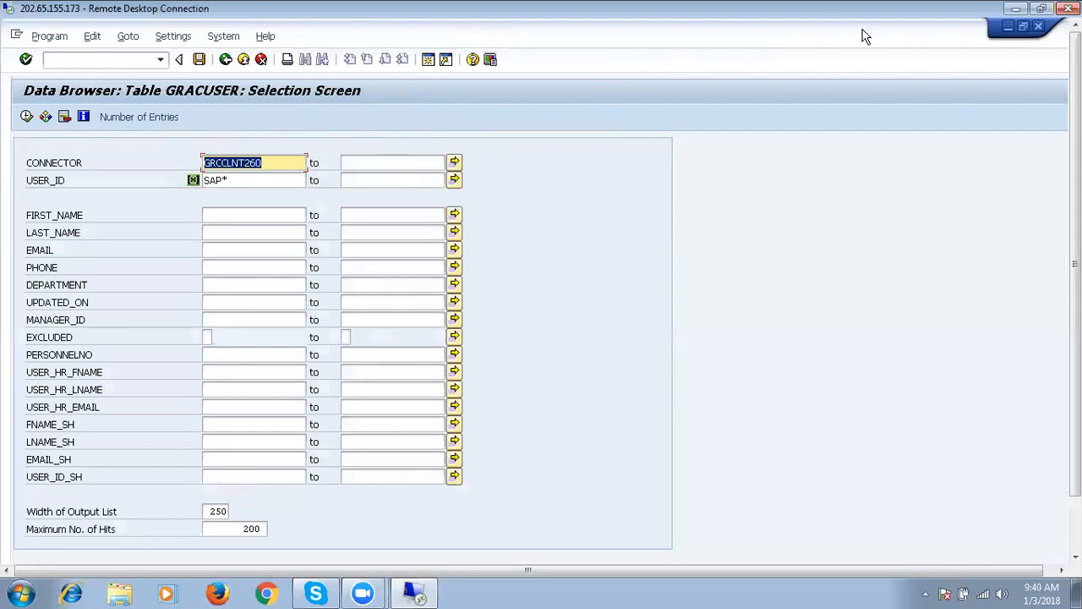
# Restore the SAP window to a smaller size, shrink it and move it slightly up.
pyautogui.click(1023, 28)
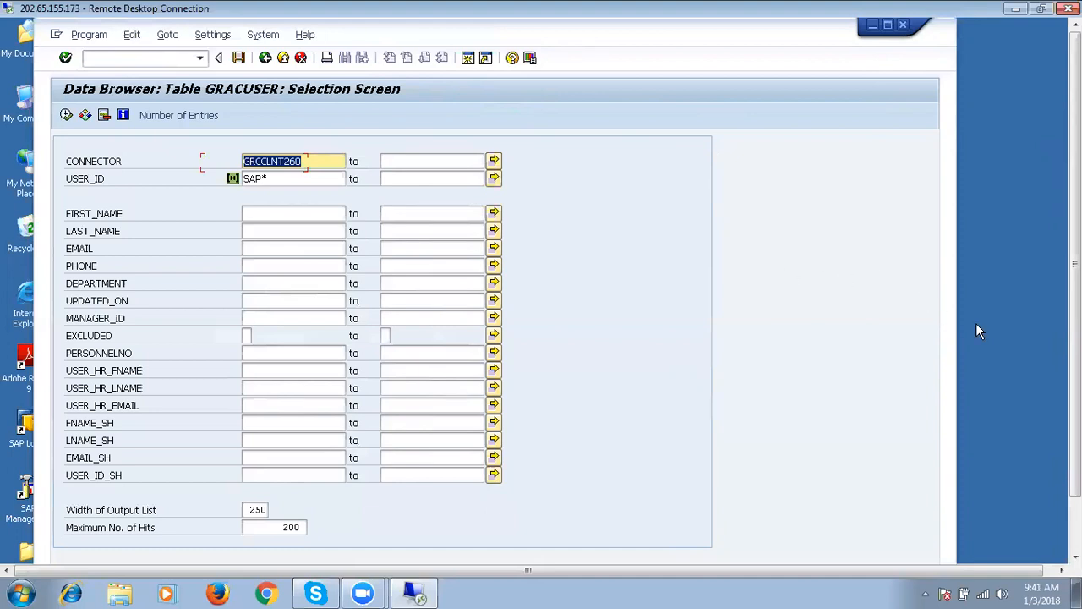
pyautogui.click(1005, 359)
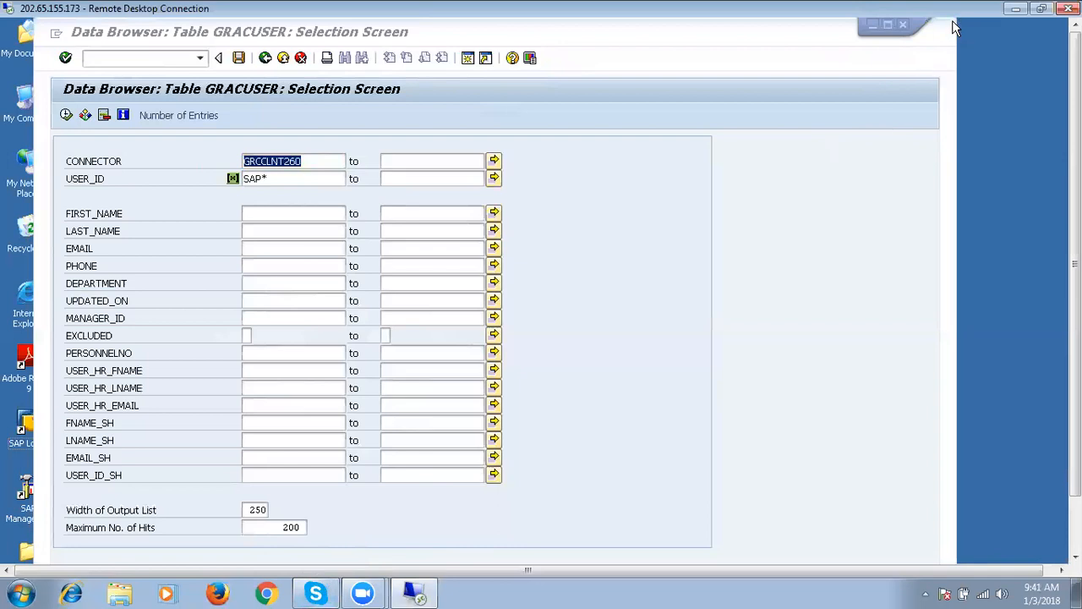
pyautogui.moveTo(953, 21); pyautogui.dragTo(976, 9)
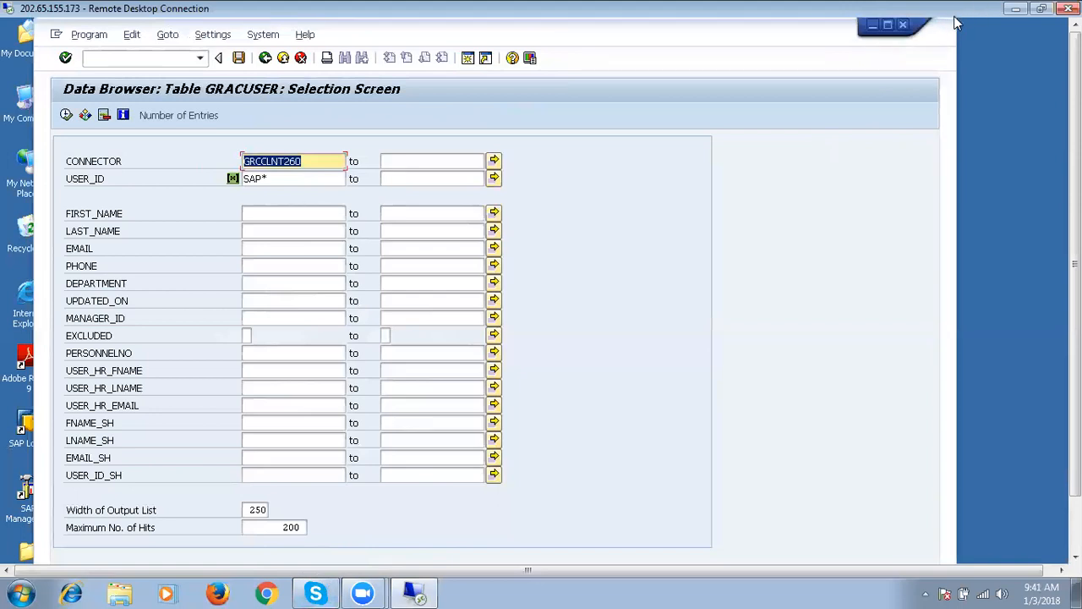
pyautogui.moveTo(957, 20); pyautogui.dragTo(948, 81)
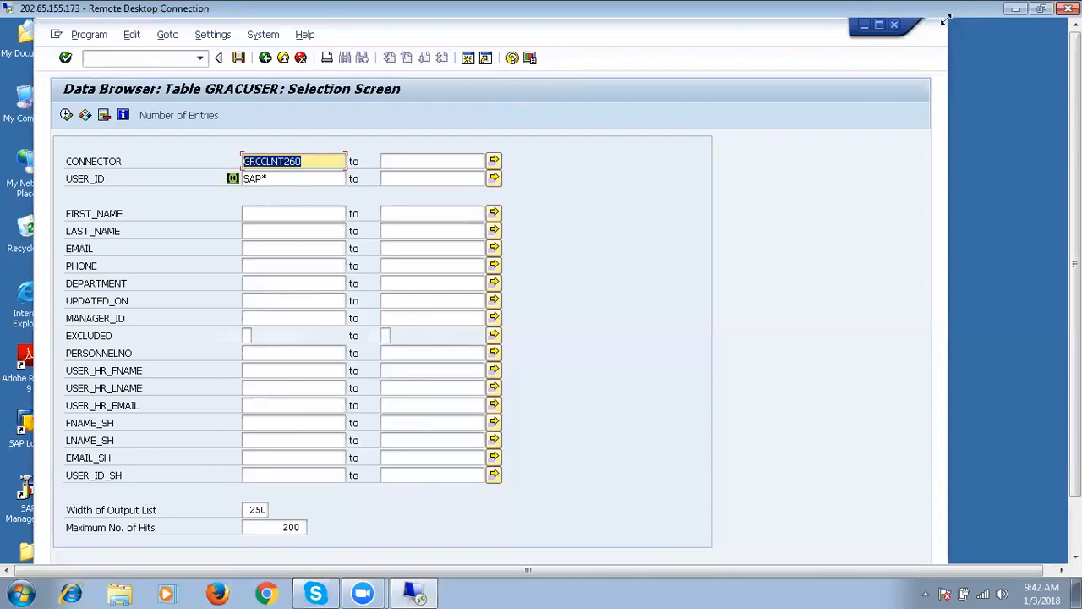
pyautogui.moveTo(945, 18); pyautogui.dragTo(927, 76)
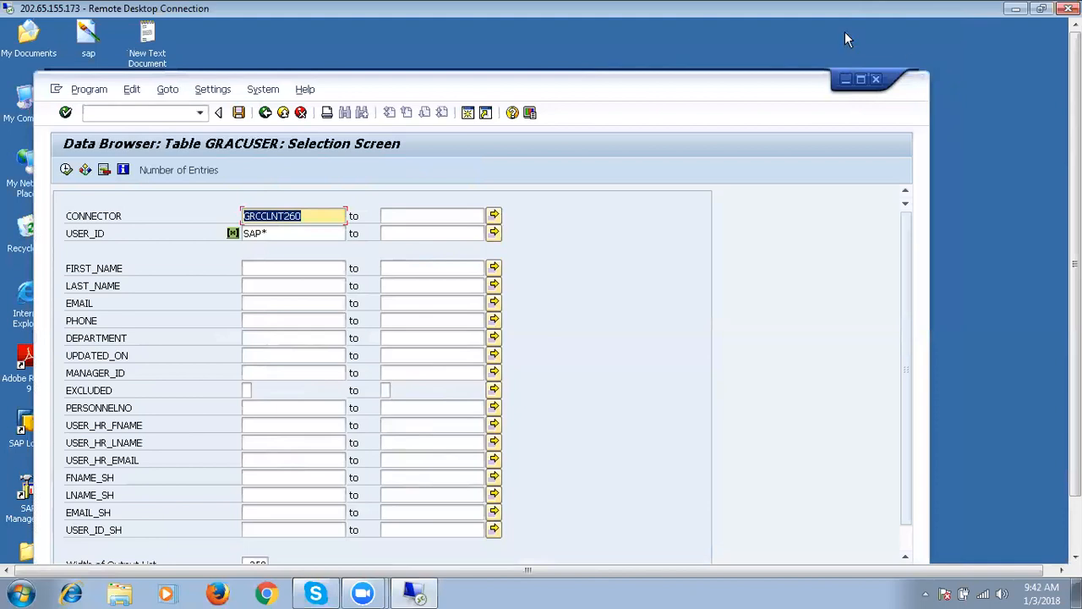
pyautogui.moveTo(725, 95); pyautogui.dragTo(731, 54)
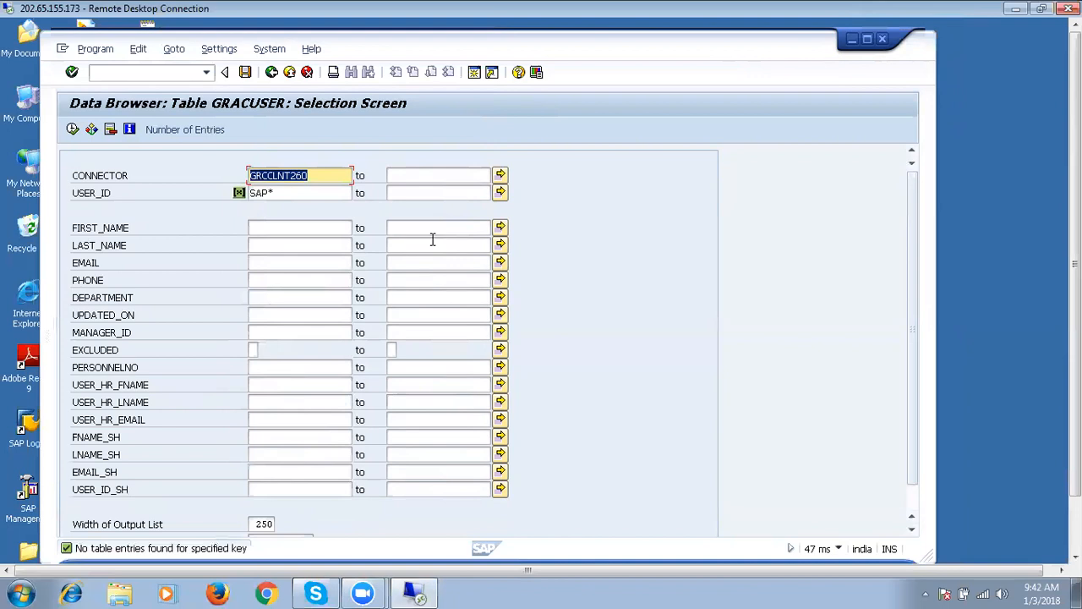
# Rerun the GRACUSER selection with USER_ID set to the wildcard * instead of SAP*.
pyautogui.click(298, 192)
pyautogui.press('BackSpace')
pyautogui.press('BackSpace')
pyautogui.press('BackSpace')
pyautogui.press('BackSpace')
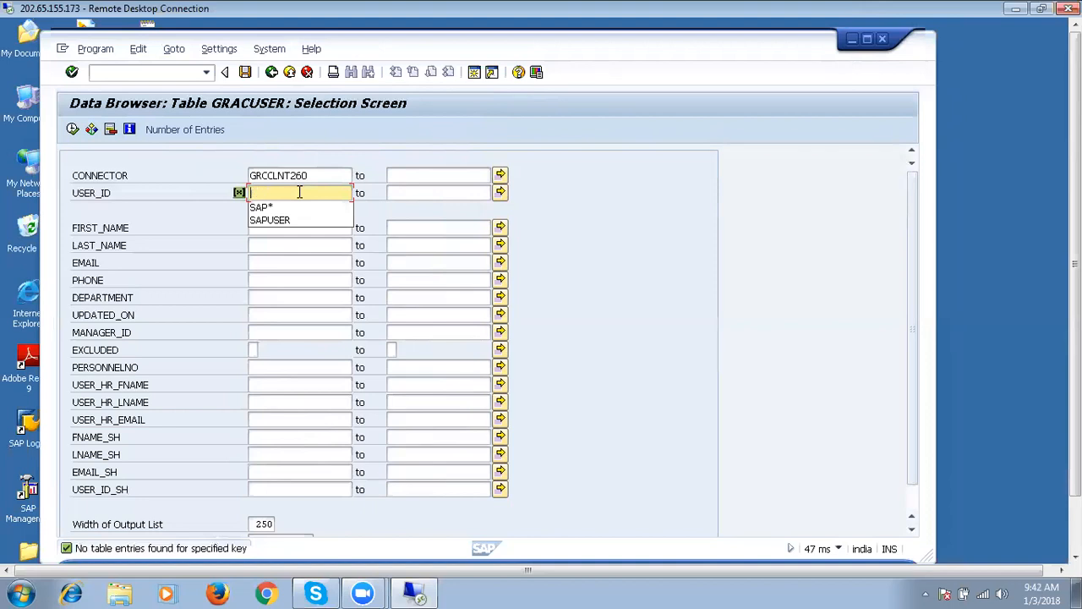
pyautogui.write('*')
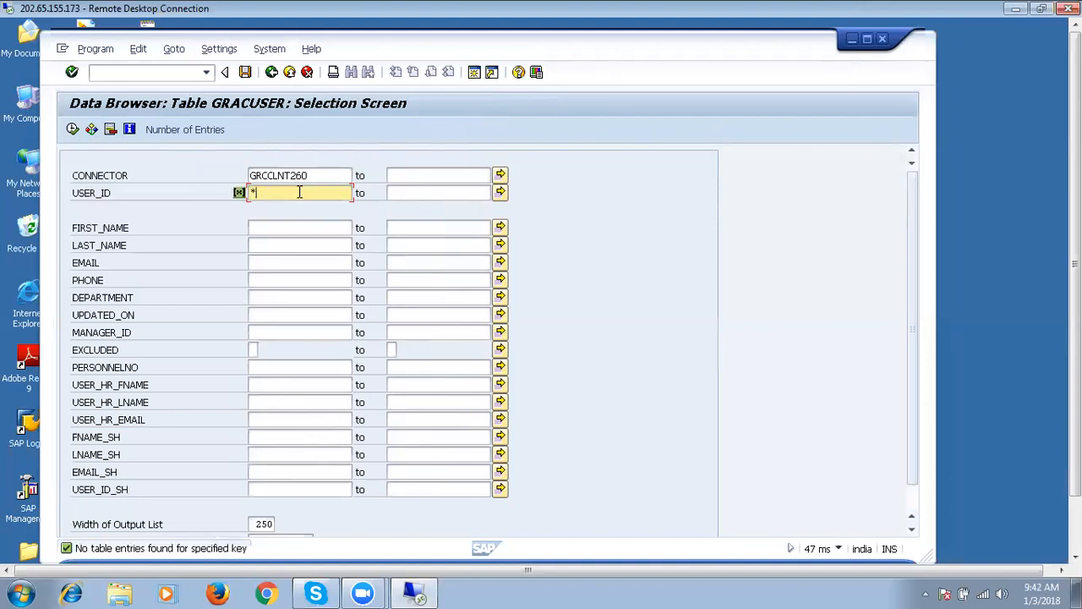
pyautogui.click(73, 130)
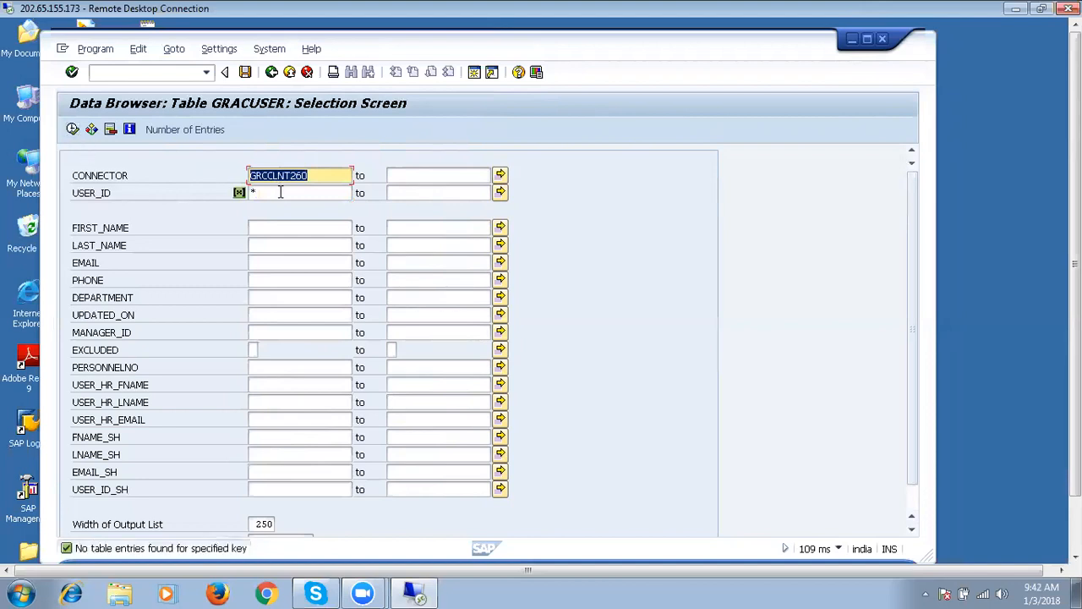
# List the GRACUSER entries for connector ECCCLNT260 with no user filter, then go back to the table-name screen.
pyautogui.click(280, 192)
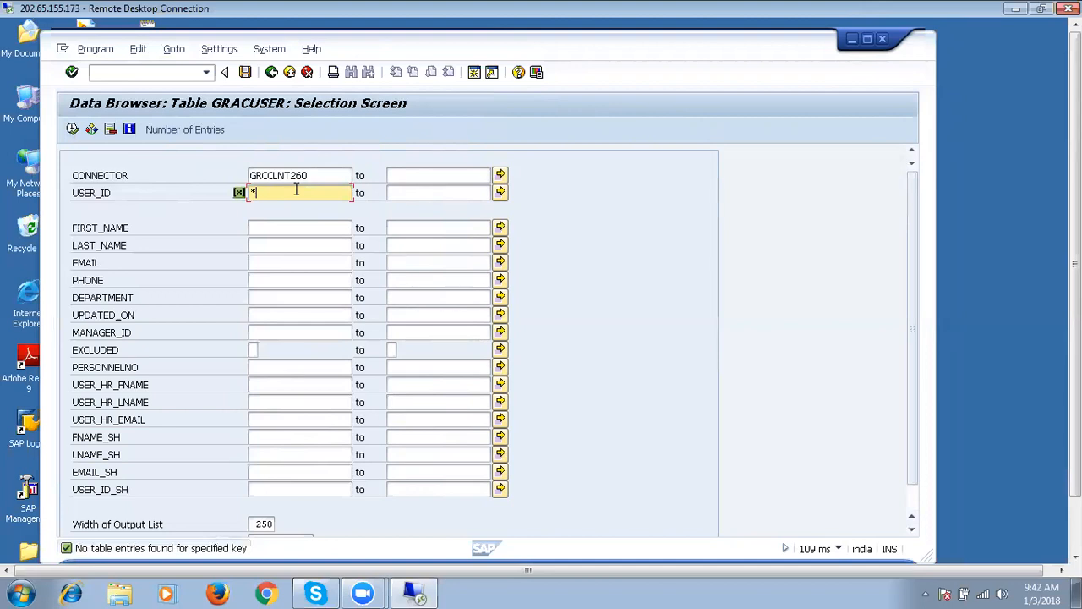
pyautogui.press('BackSpace')
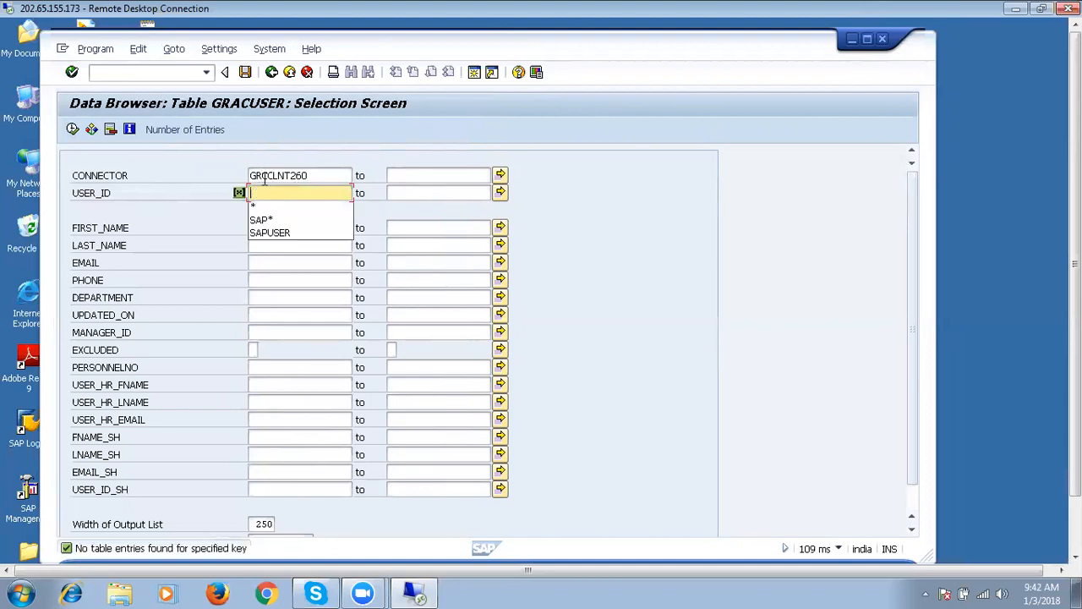
pyautogui.click(268, 175)
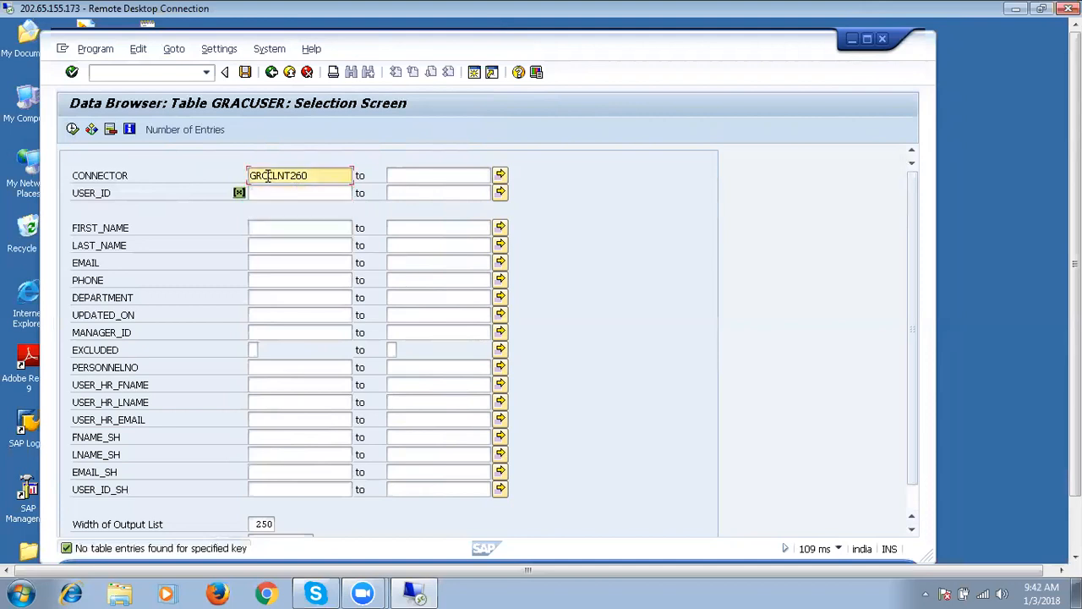
pyautogui.press('BackSpace')
pyautogui.press('BackSpace')
pyautogui.press('BackSpace')
pyautogui.write('ECC')
pyautogui.click(73, 130)
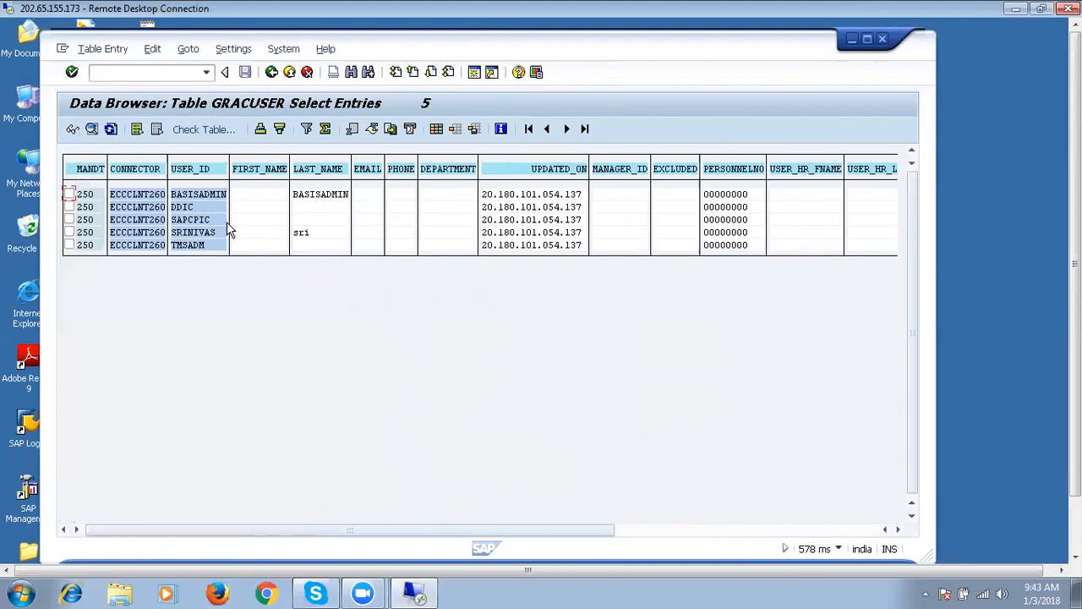
pyautogui.click(272, 72)
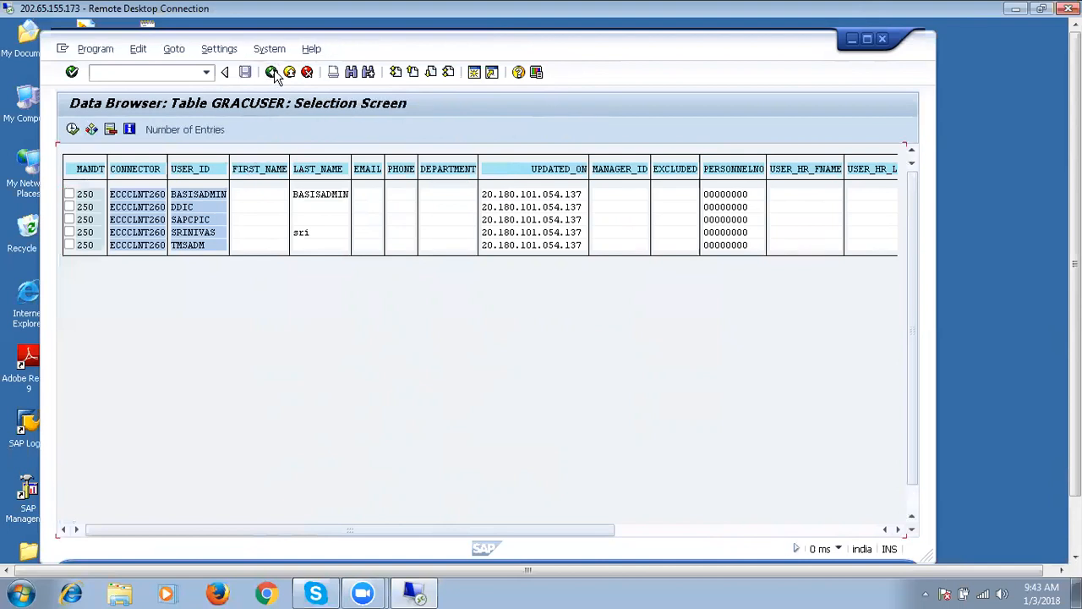
pyautogui.click(272, 72)
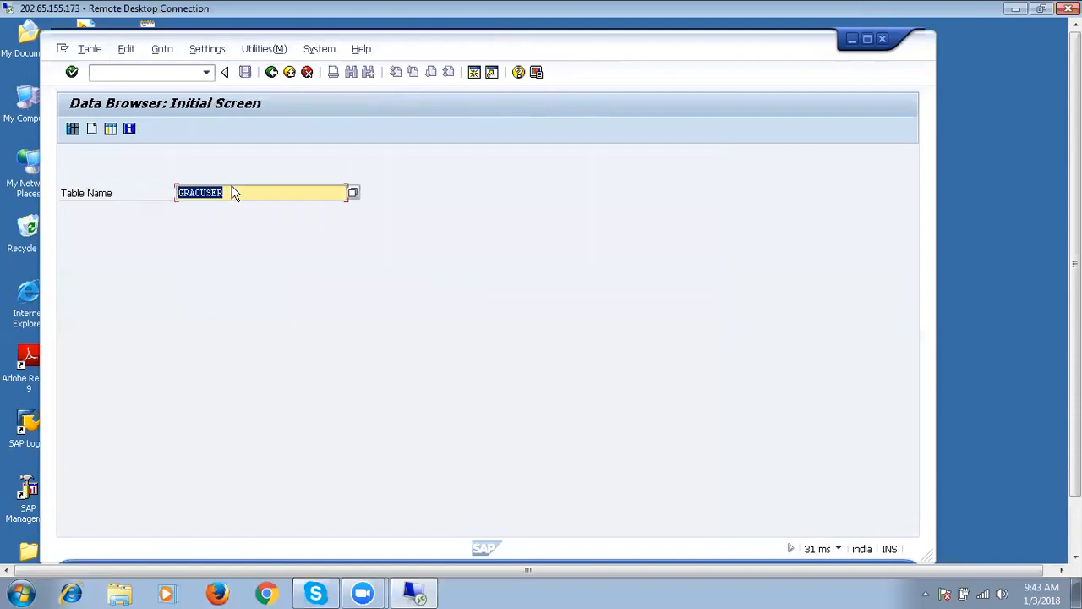
# Change the table name from GRACUSER to GRACUSERACTVL using the autocomplete suggestion.
pyautogui.click(231, 193)
pyautogui.write('ACT')
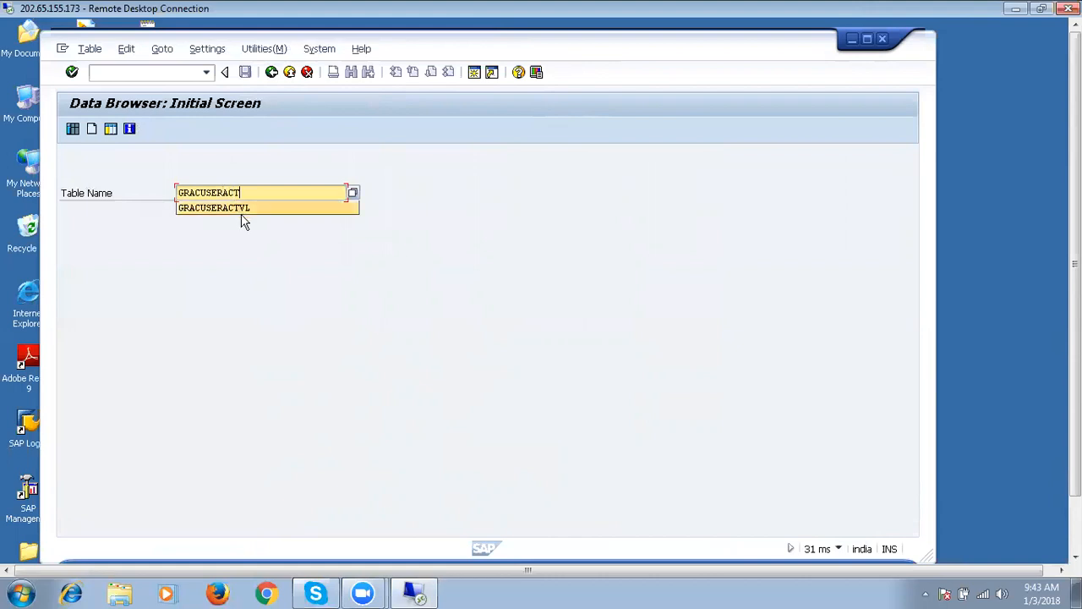
pyautogui.click(243, 209)
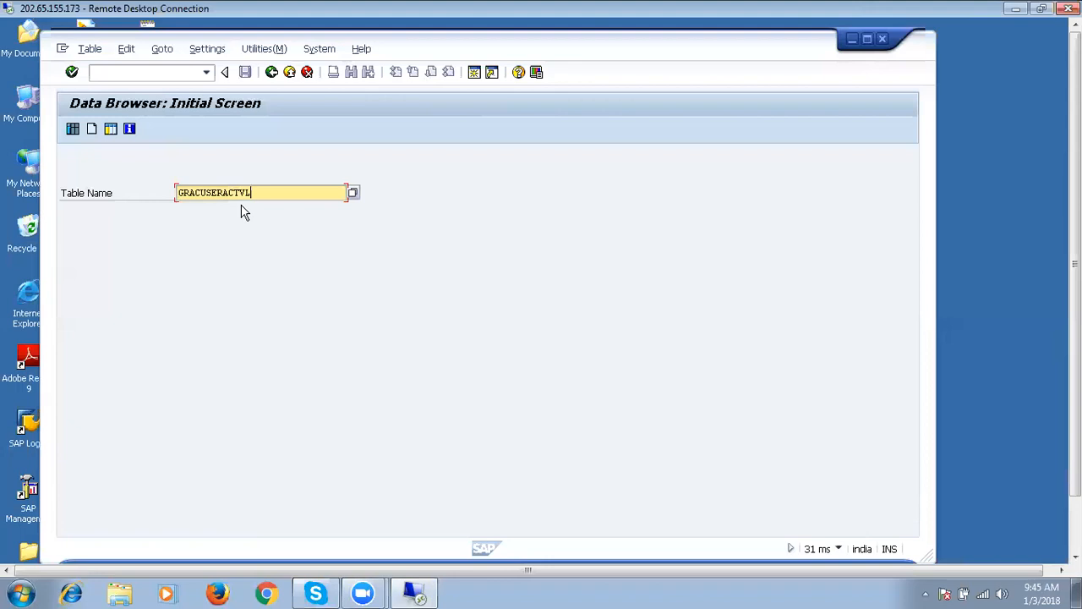
pyautogui.click(73, 129)
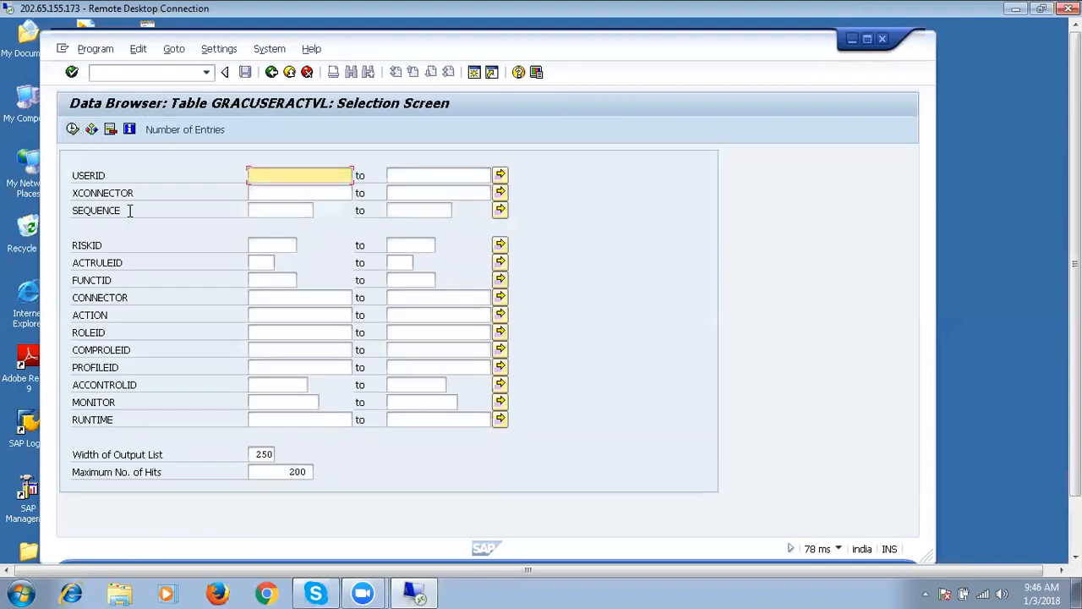
pyautogui.click(271, 73)
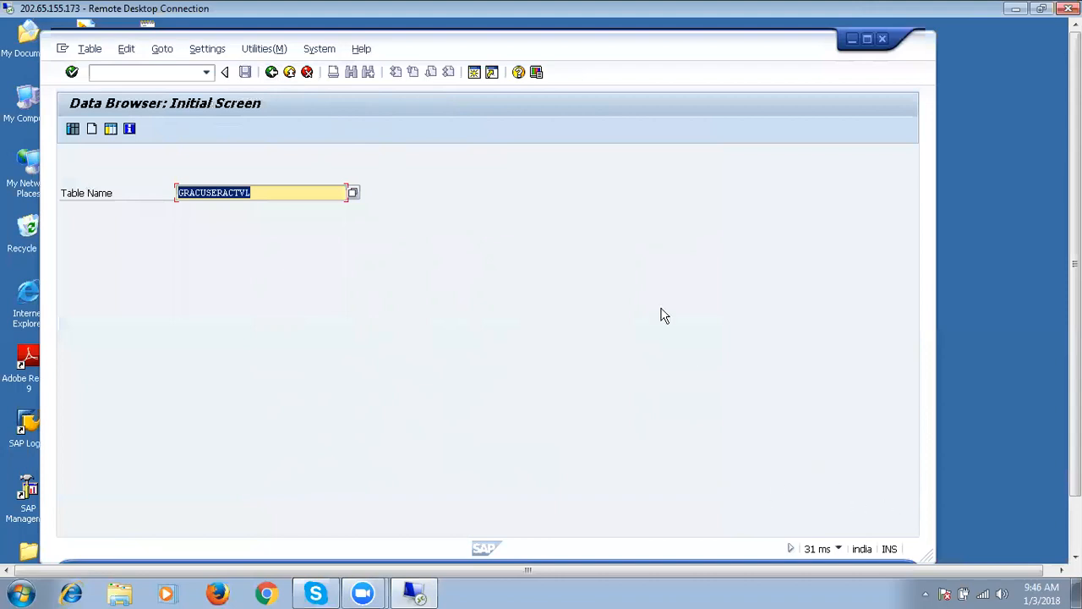
pyautogui.click(272, 72)
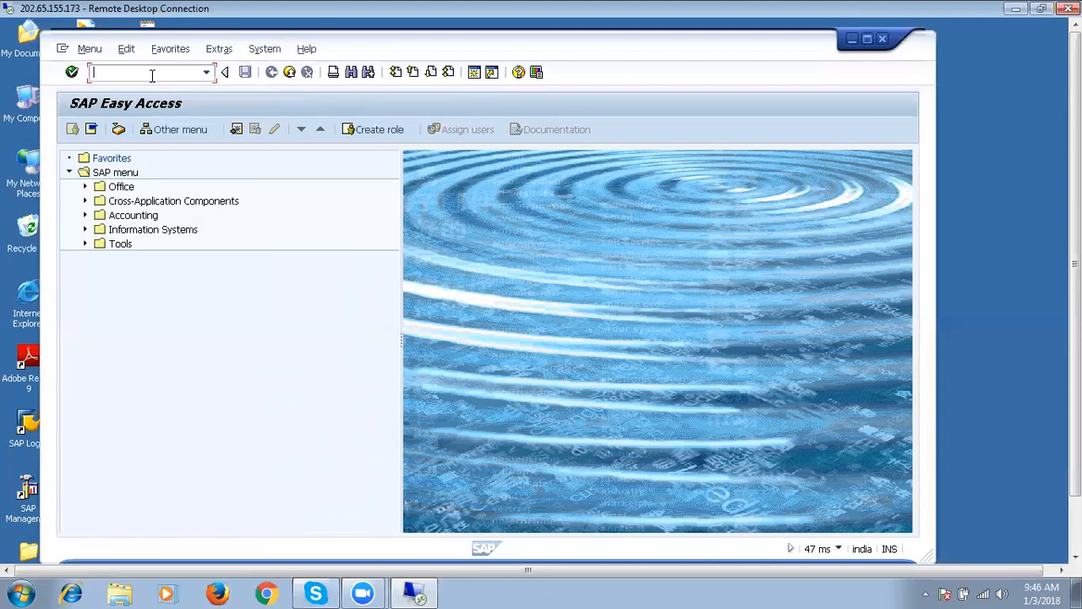
pyautogui.write('SE16')
pyautogui.press('Return')
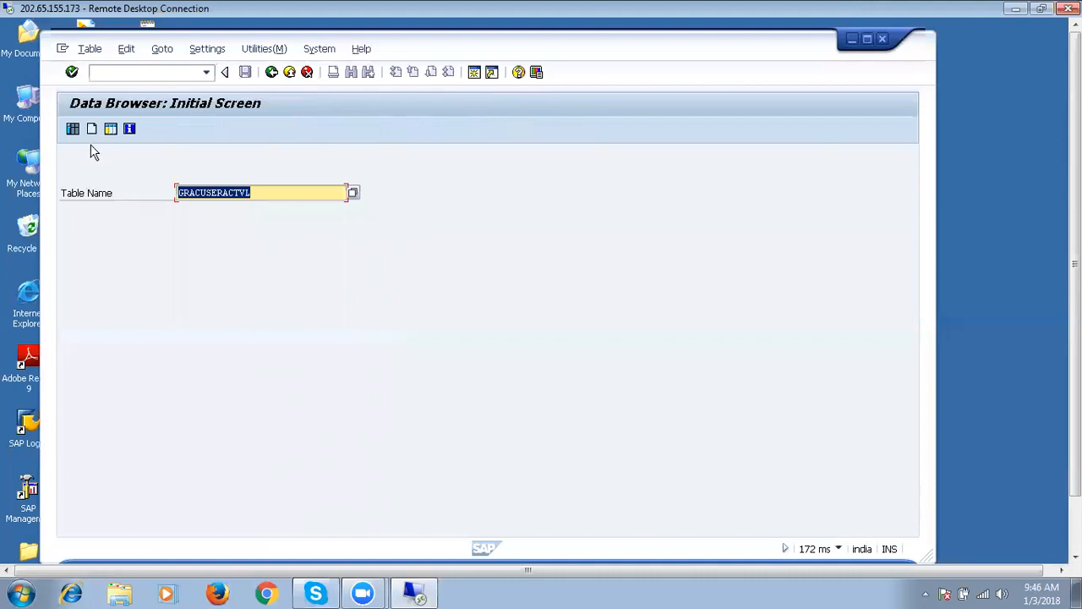
# Open the GRACUSERACTVL selection screen and enter ECCCLNT260 as the connector filter.
pyautogui.click(72, 131)
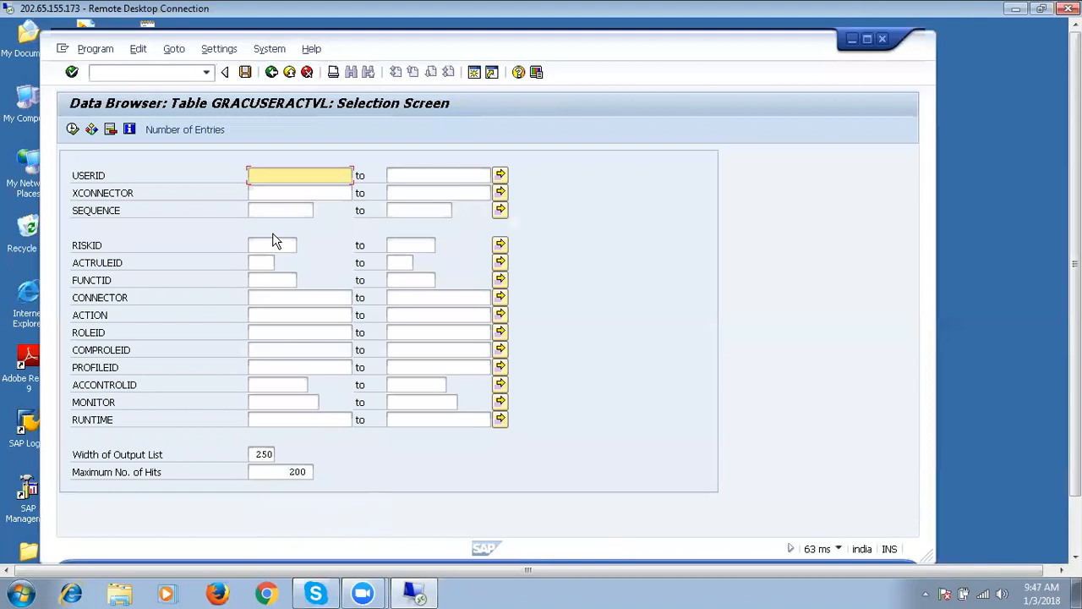
pyautogui.click(272, 298)
pyautogui.write('ECC')
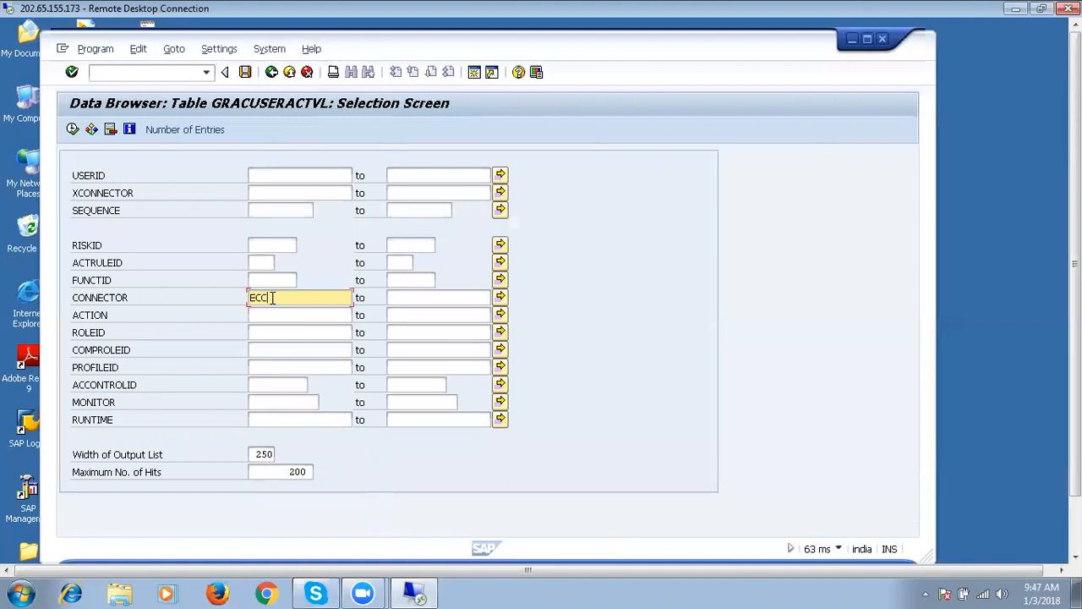
pyautogui.write('CLNT')
pyautogui.write('260')
# Count the GRACUSERACTVL entries for connector ECCCLNT260, confirm 0, and go back.
pyautogui.click(72, 131)
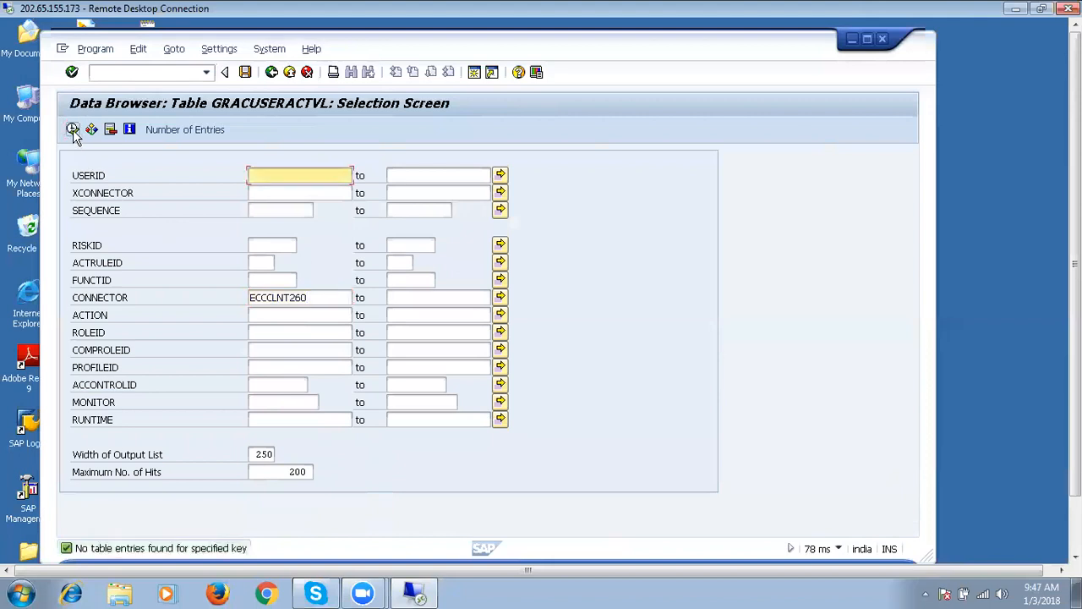
pyautogui.click(174, 131)
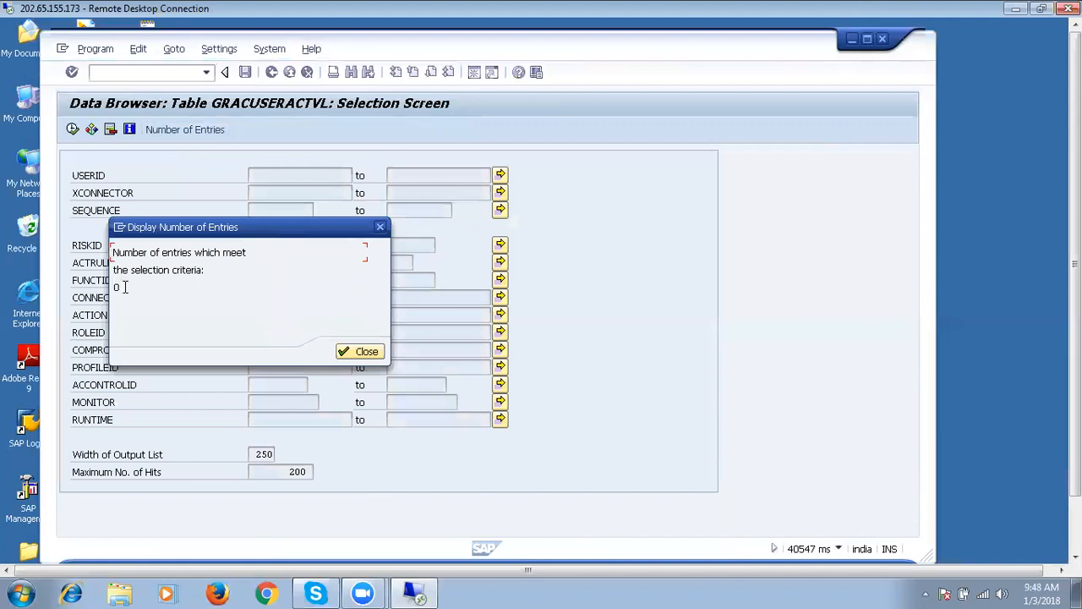
pyautogui.click(359, 351)
pyautogui.click(271, 73)
# Return to SAP Easy Access and start transaction SM37.
pyautogui.click(272, 73)
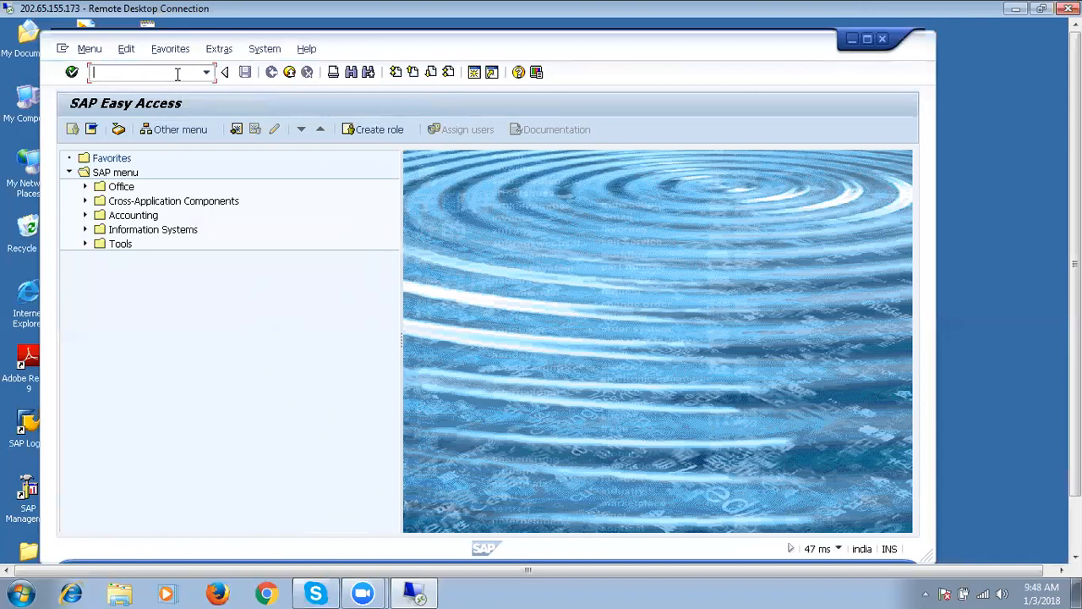
pyautogui.write('SM37')
pyautogui.press('Return')
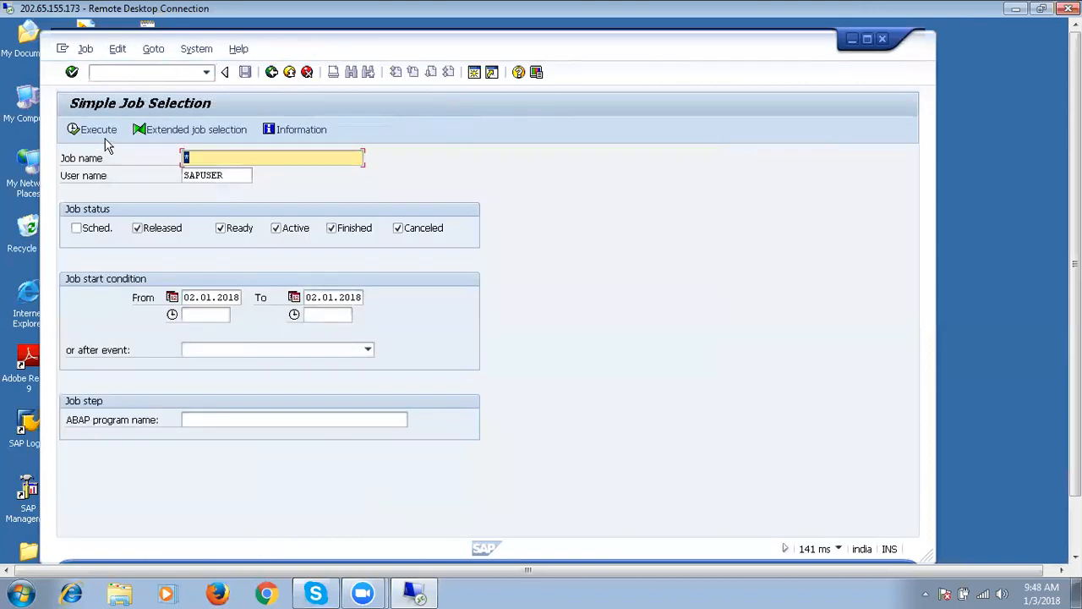
# List the jobs and confirm GRAC_GENERATE_RULES finished, then reopen the Data Browser with /NSE16.
pyautogui.click(105, 133)
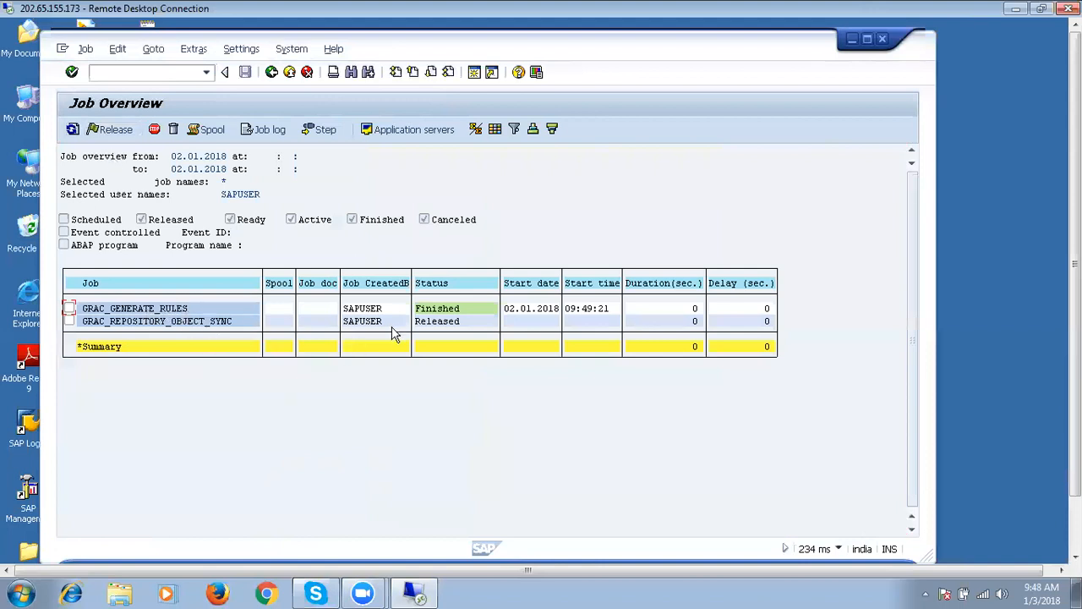
pyautogui.click(436, 311)
pyautogui.click(168, 68)
pyautogui.write('/NSE16')
pyautogui.press('Return')
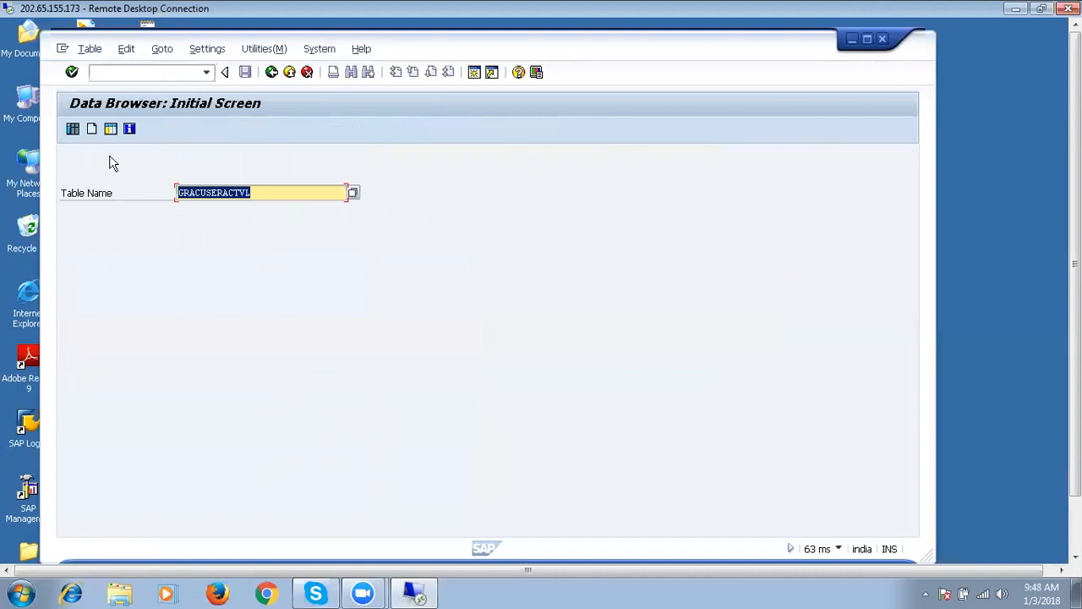
# Count all GRACUSERACTVL entries without a filter (0) and return to the table-name screen.
pyautogui.click(73, 130)
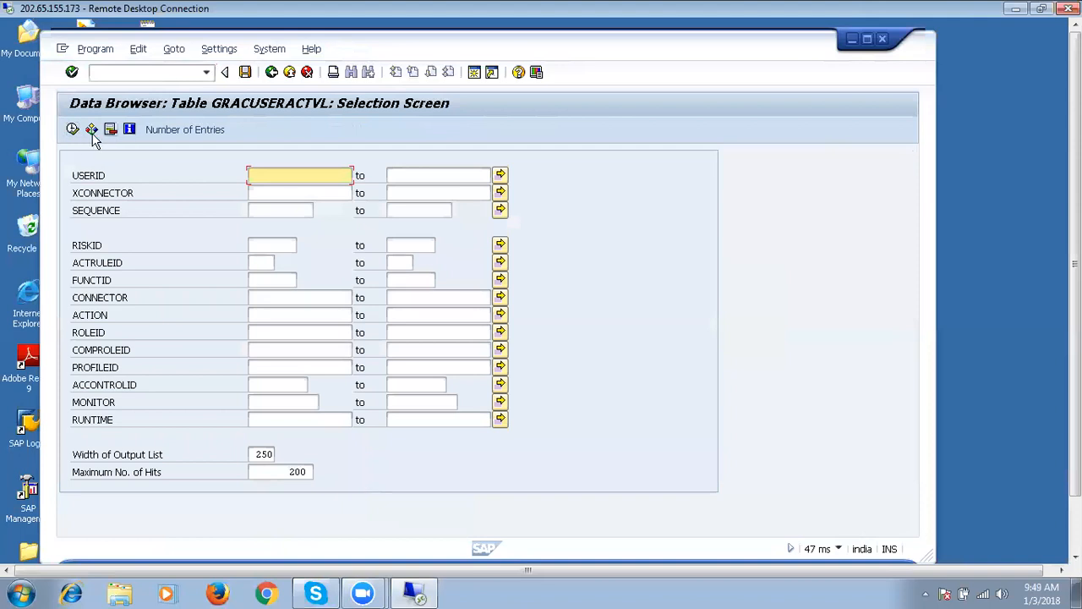
pyautogui.click(72, 131)
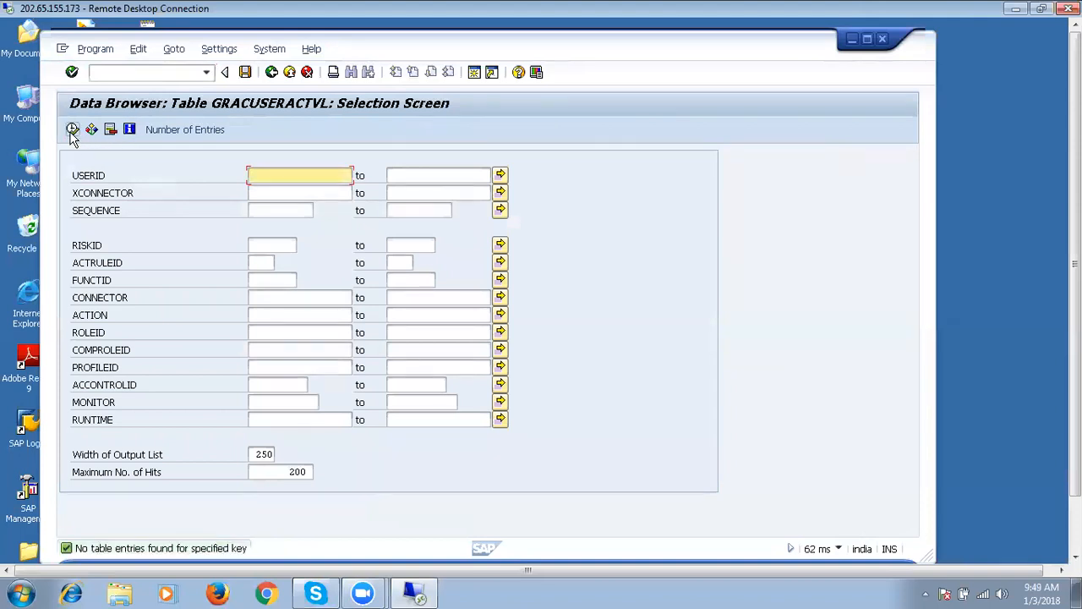
pyautogui.click(191, 131)
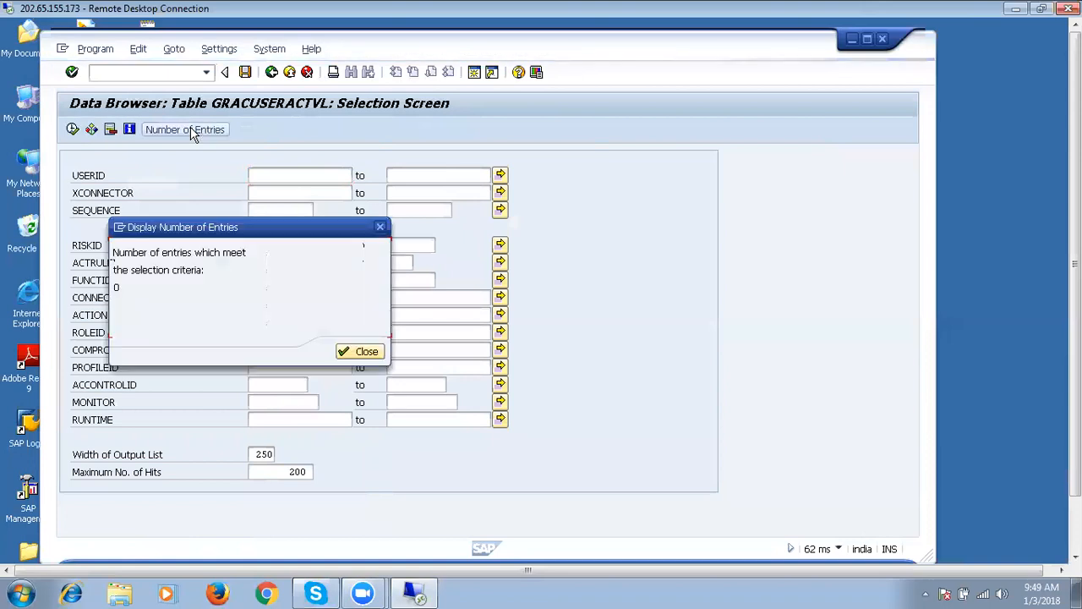
pyautogui.click(346, 353)
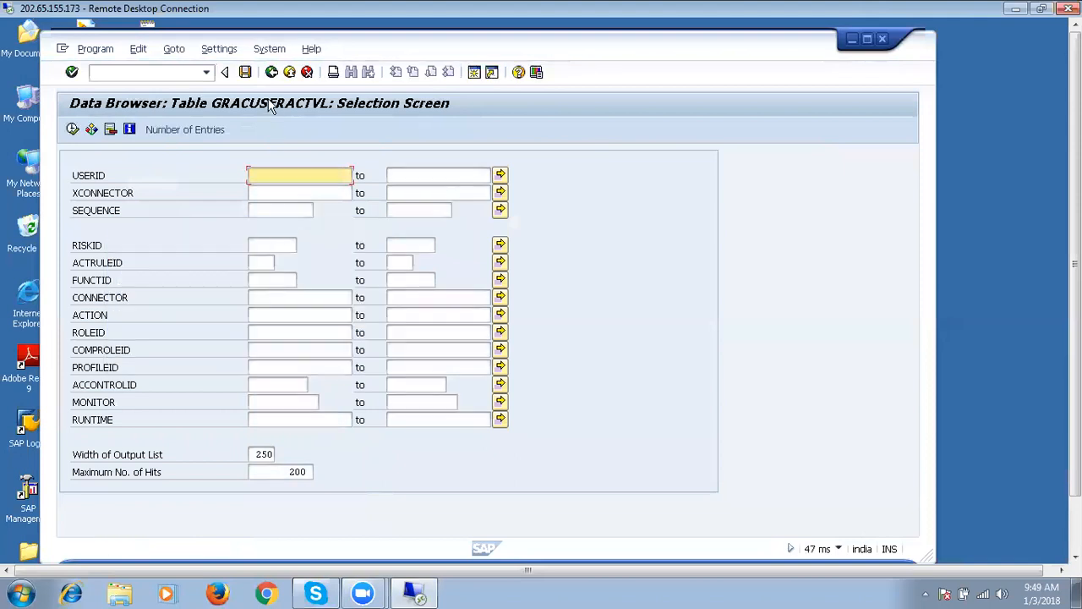
pyautogui.click(272, 71)
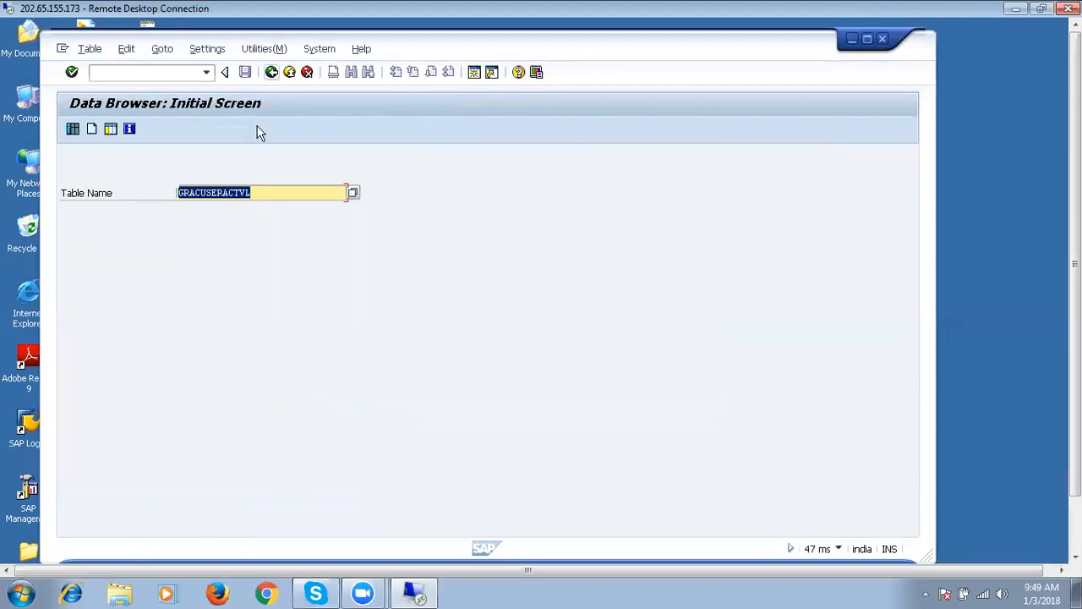
# Switch the table to GRACUSERPRMVL, count its entries (0), and return to the table-name screen.
pyautogui.click(241, 193)
pyautogui.press('BackSpace')
pyautogui.press('BackSpace')
pyautogui.press('BackSpace')
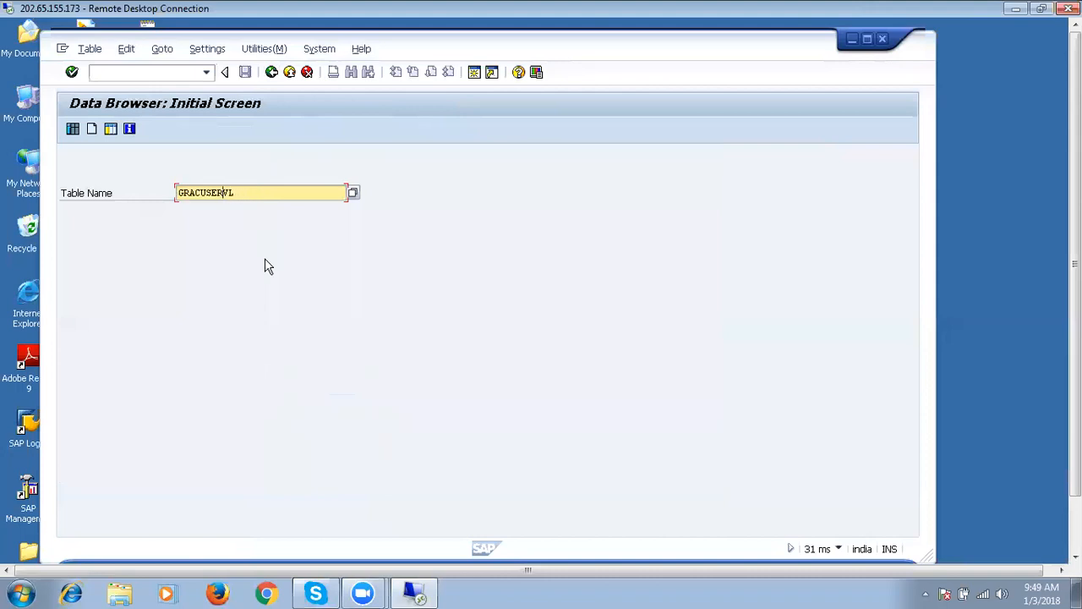
pyautogui.write('PRM')
pyautogui.press('Return')
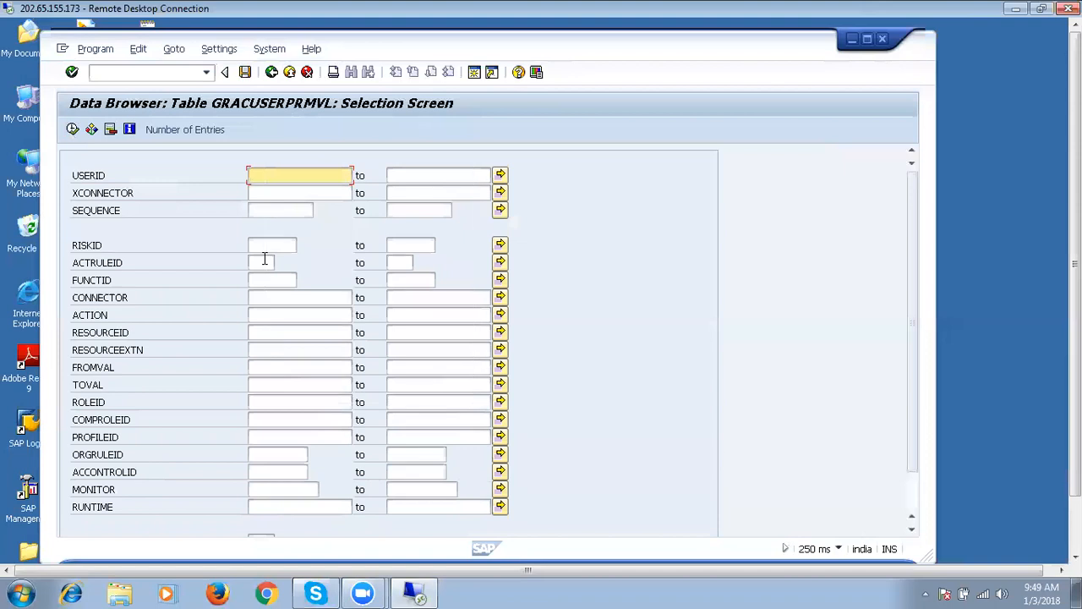
pyautogui.click(187, 131)
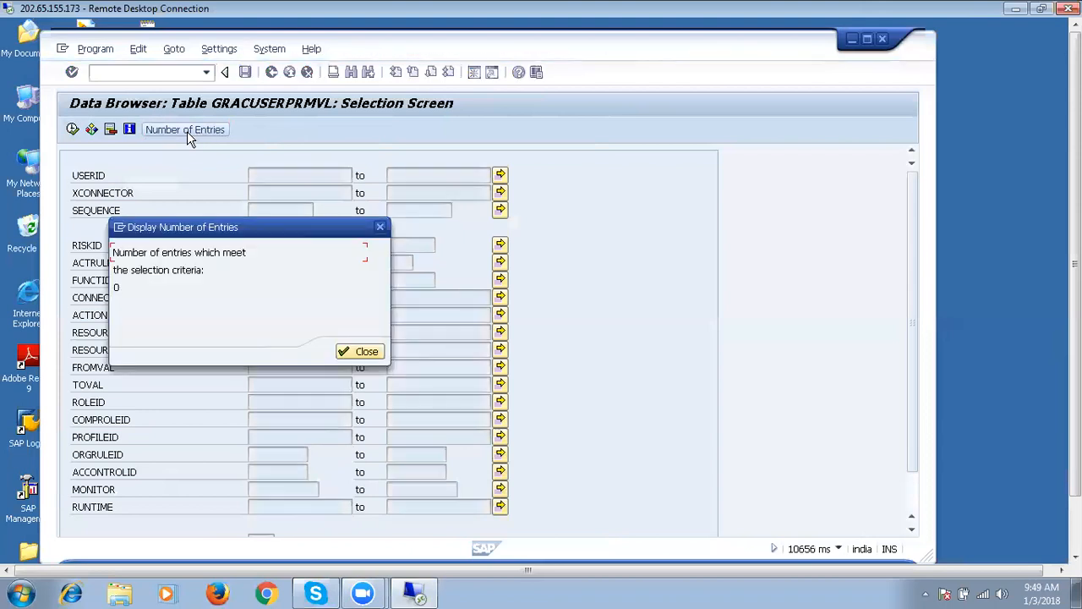
pyautogui.click(357, 359)
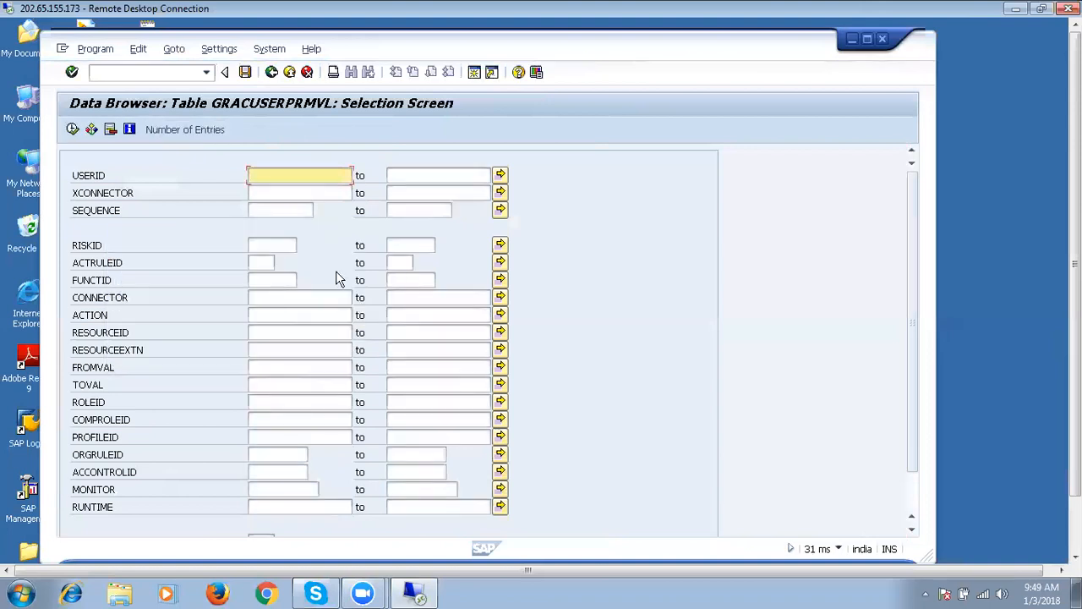
pyautogui.click(271, 73)
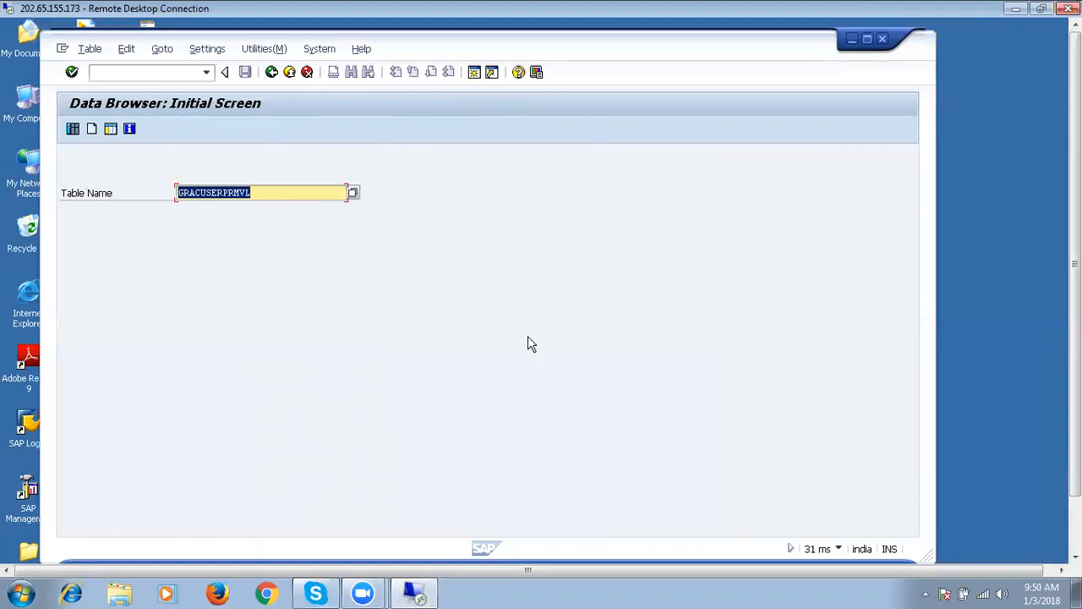
# Run /Nspro and expand Governance, Risk and Compliance > Access Control > Synchronization Jobs in the Reference IMG.
pyautogui.click(206, 74)
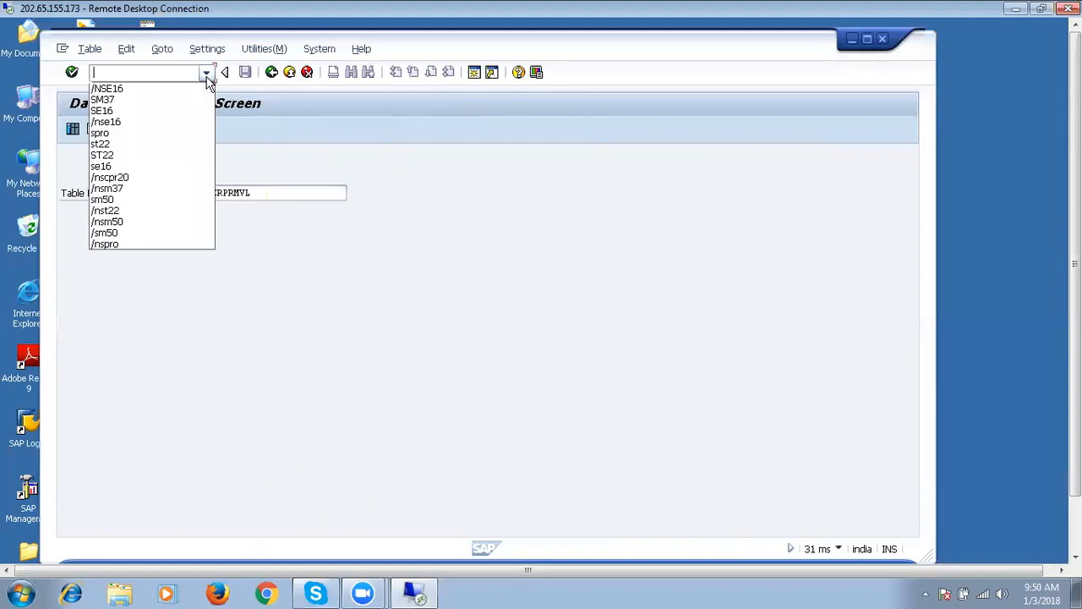
pyautogui.click(128, 133)
pyautogui.click(97, 74)
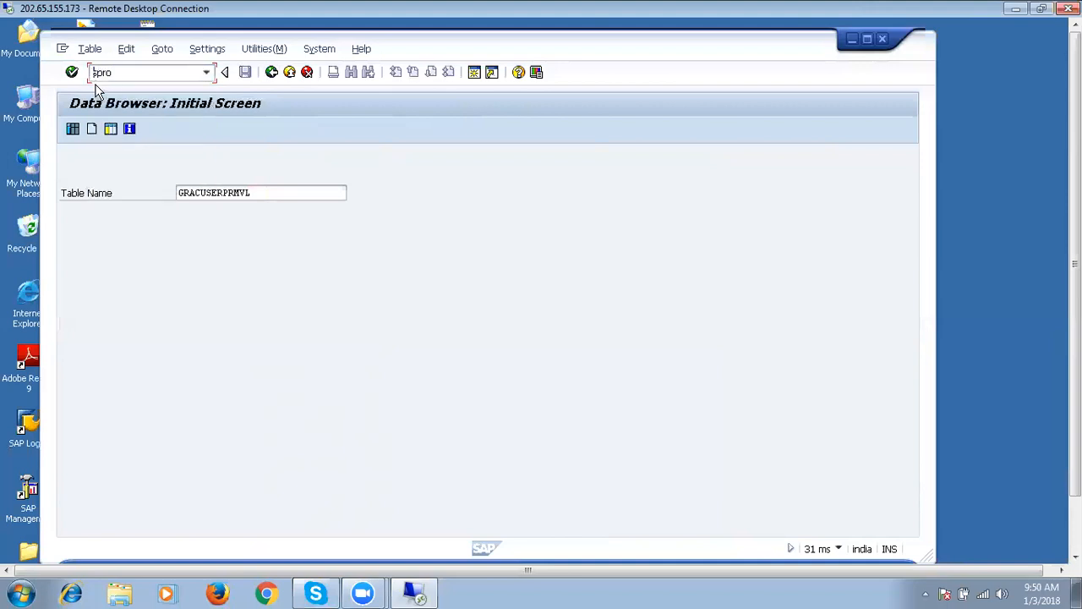
pyautogui.write('/N')
pyautogui.press('Return')
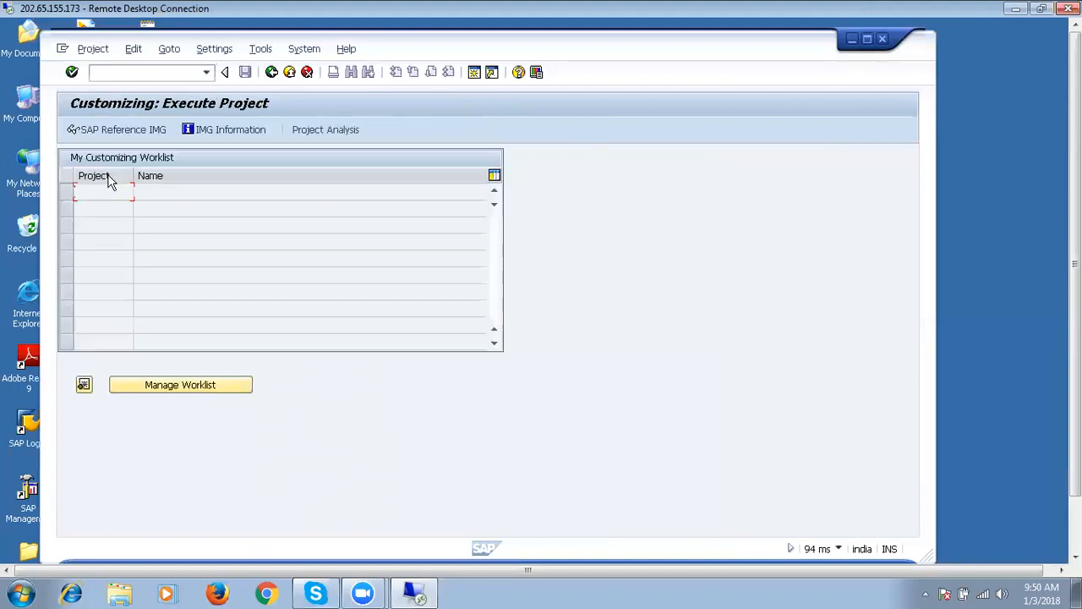
pyautogui.click(122, 131)
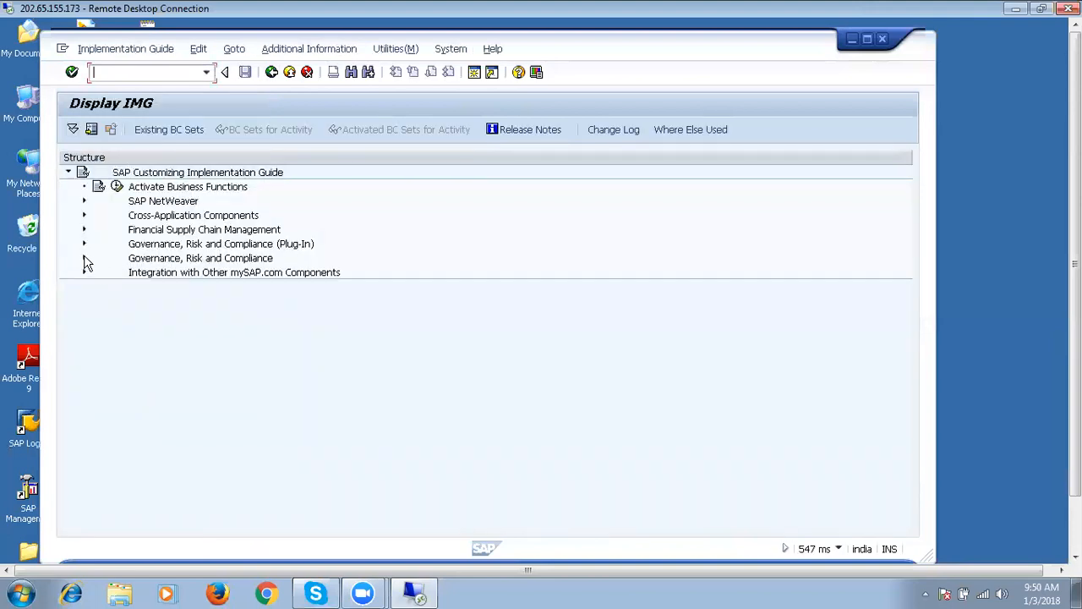
pyautogui.click(84, 259)
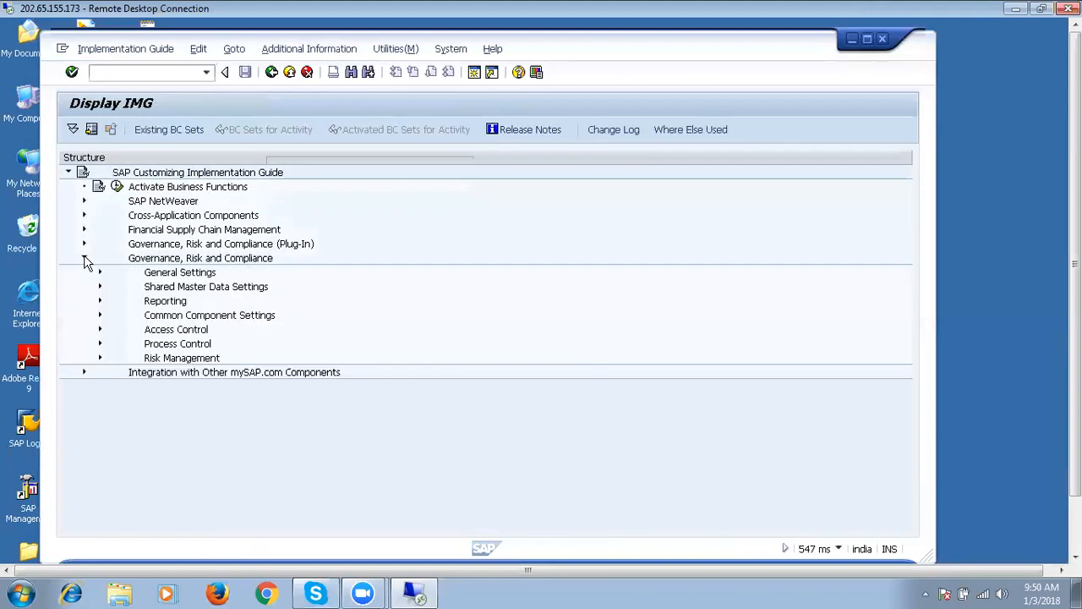
pyautogui.click(100, 332)
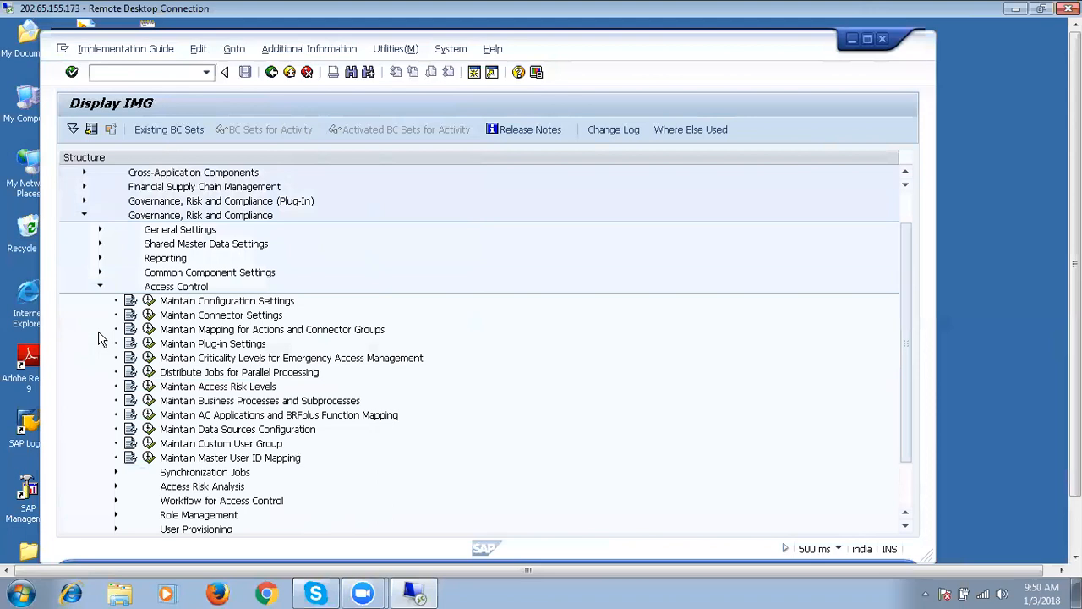
pyautogui.click(117, 473)
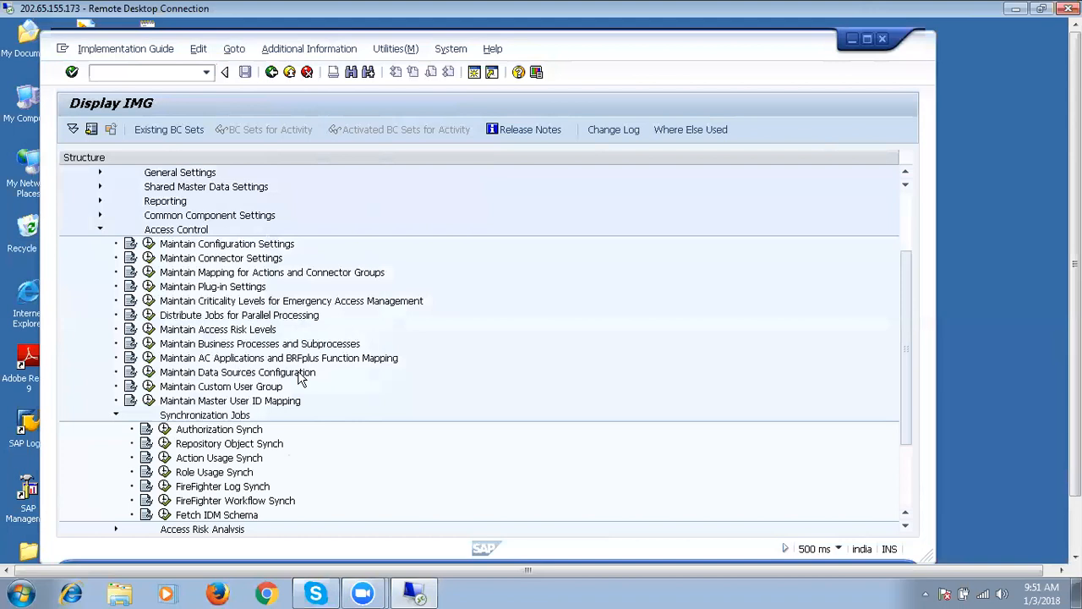
# Launch NetWeaver Business Client in a new session with /ONWBC.
pyautogui.click(173, 70)
pyautogui.write('/N')
pyautogui.press('BackSpace')
pyautogui.write('ONWBC')
pyautogui.press('Return')
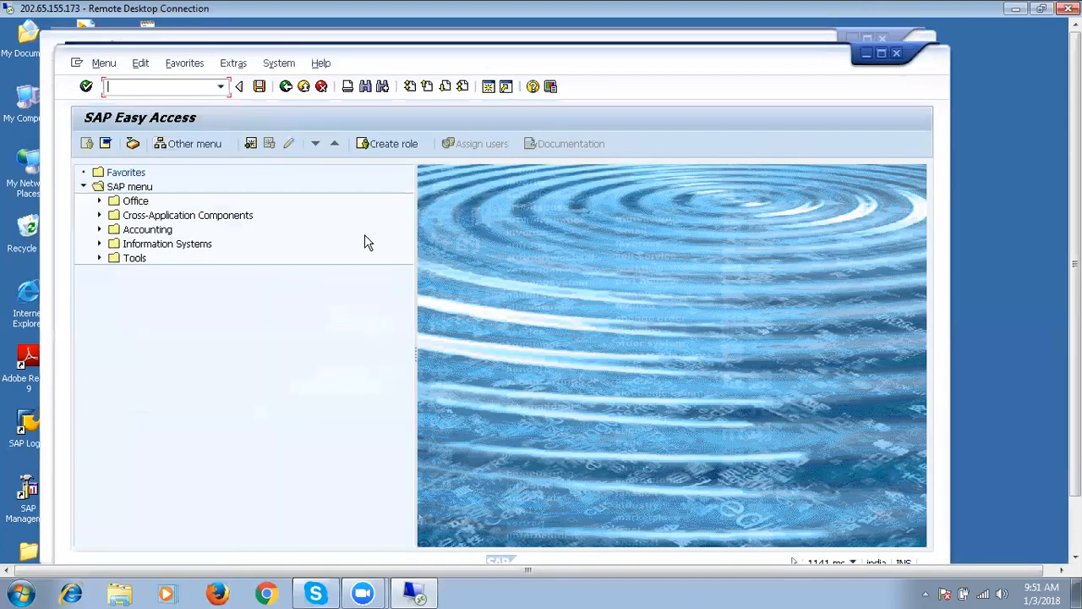
# Minimize the new Easy Access session and the NWBC launch page, then switch to the SAP Easy Access GRC window.
pyautogui.click(866, 53)
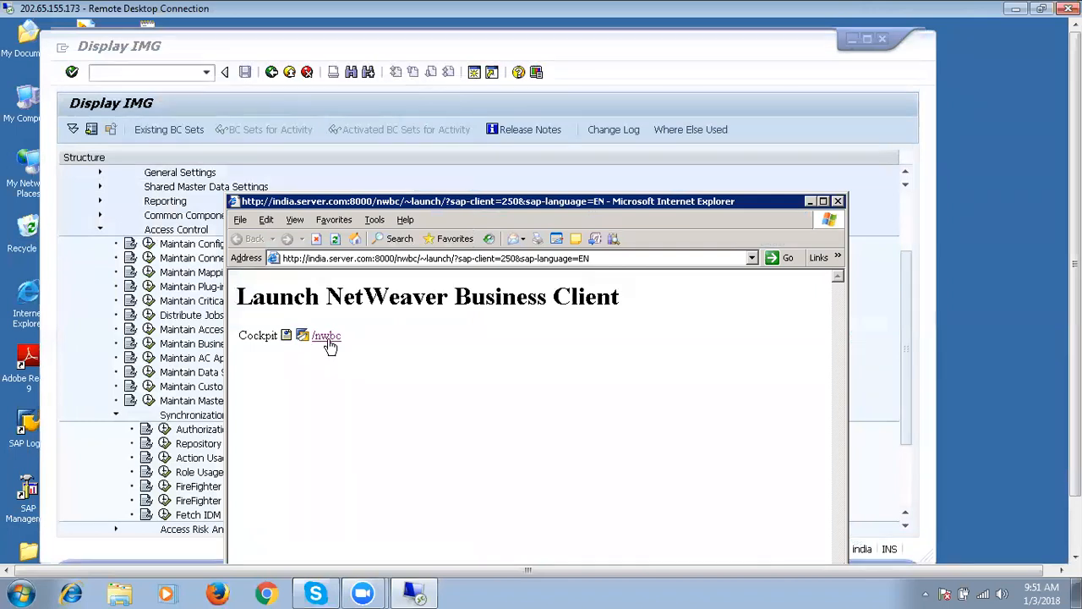
pyautogui.click(808, 206)
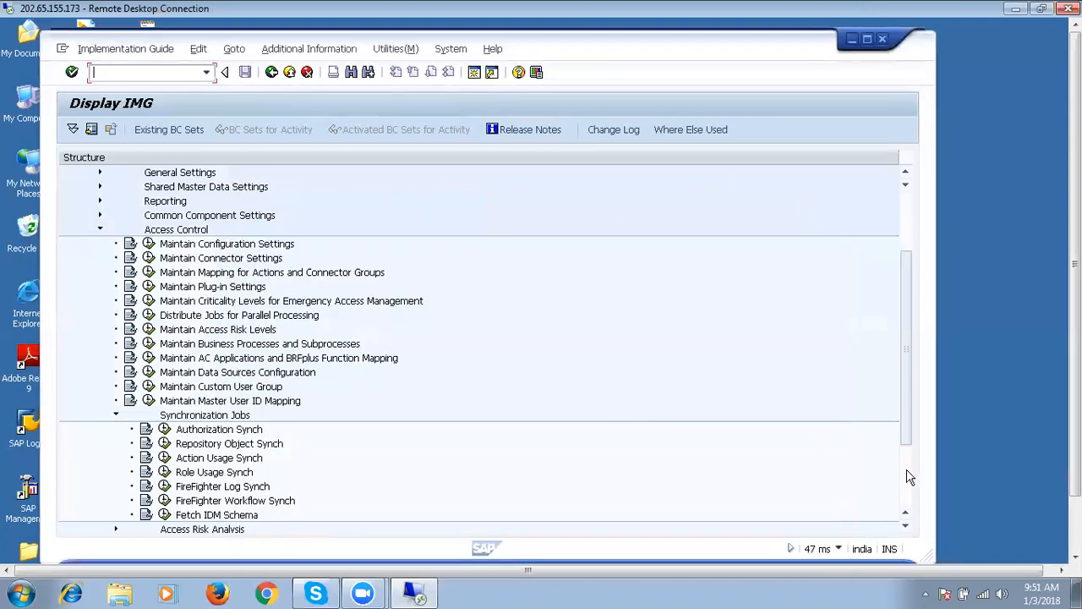
pyautogui.scroll(-3, 909, 486)
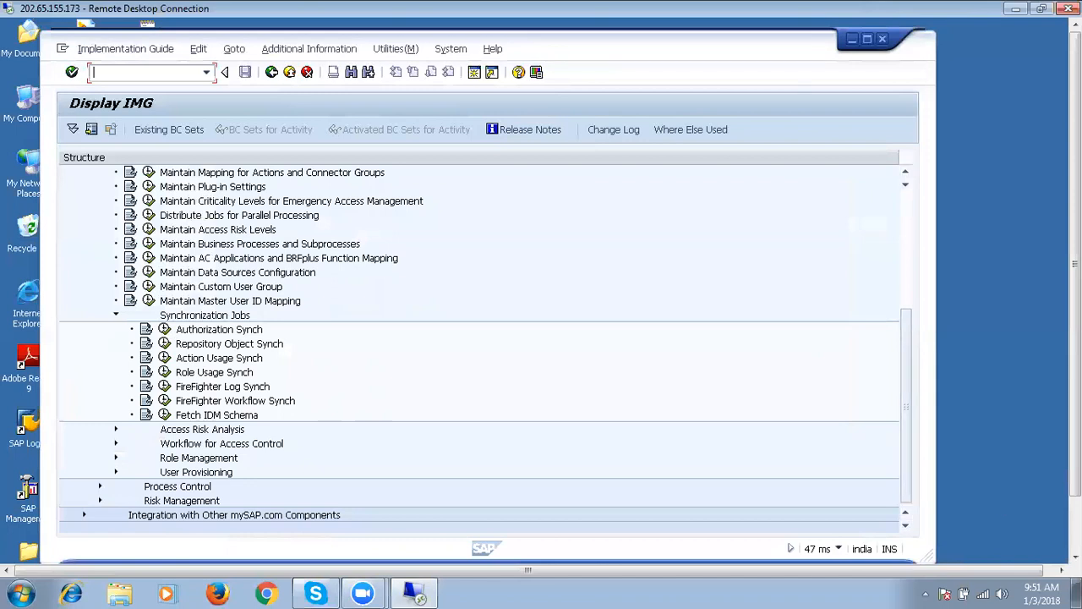
pyautogui.click(1076, 526)
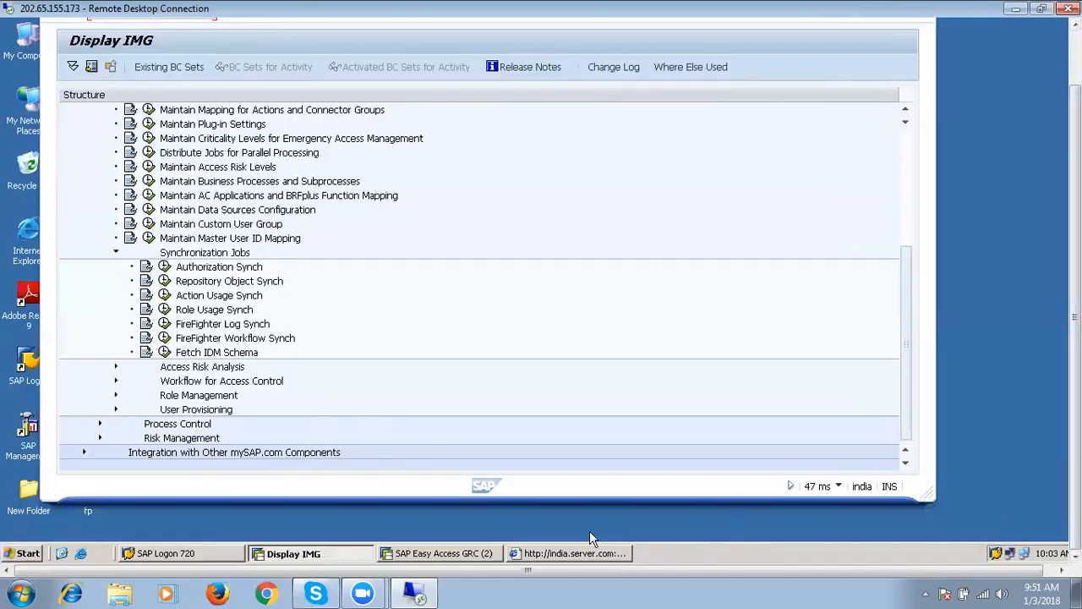
pyautogui.click(464, 554)
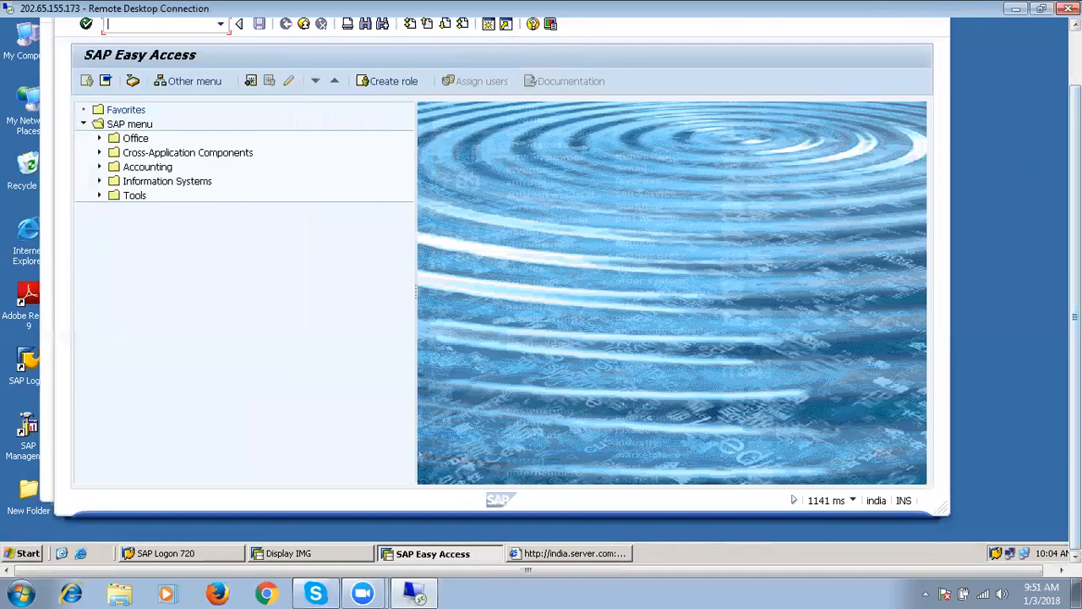
pyautogui.click(1076, 57)
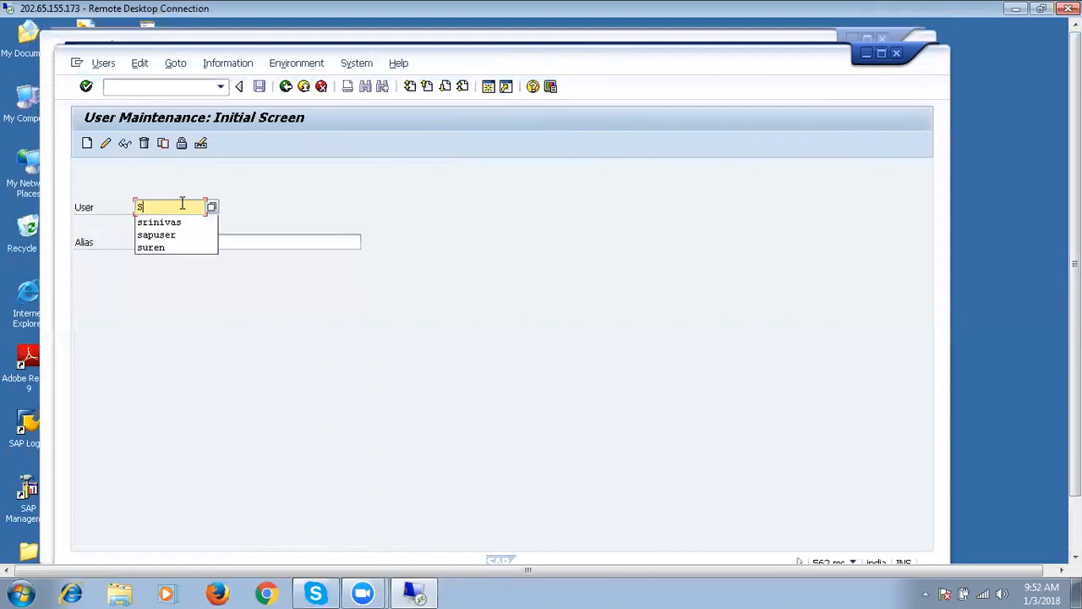
# Pick SAPUSER from the User field history, check the system information, and switch to change mode.
pyautogui.click(173, 234)
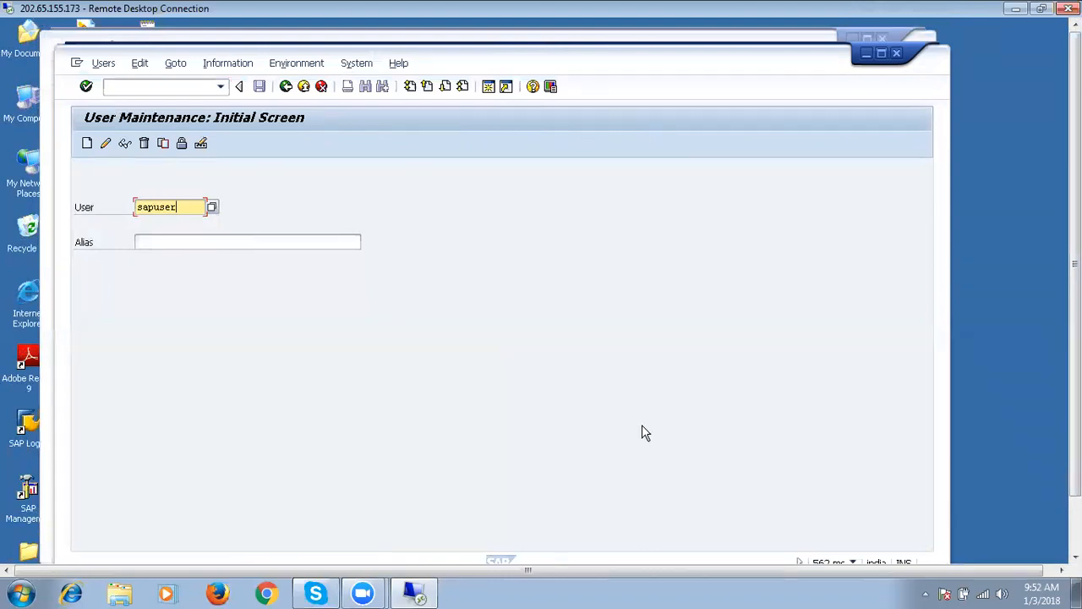
pyautogui.click(852, 560)
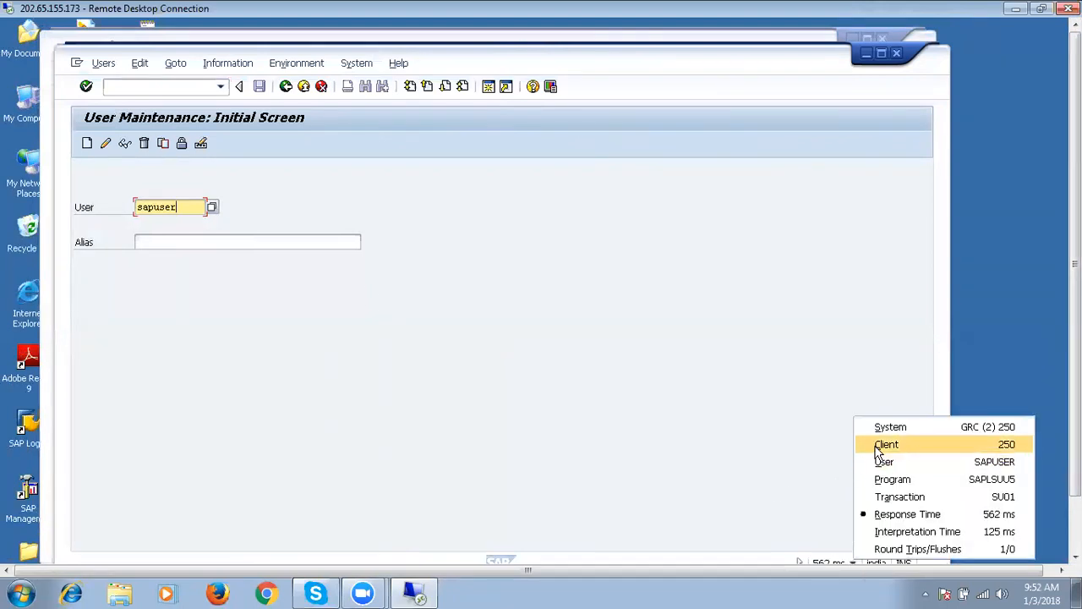
pyautogui.click(651, 436)
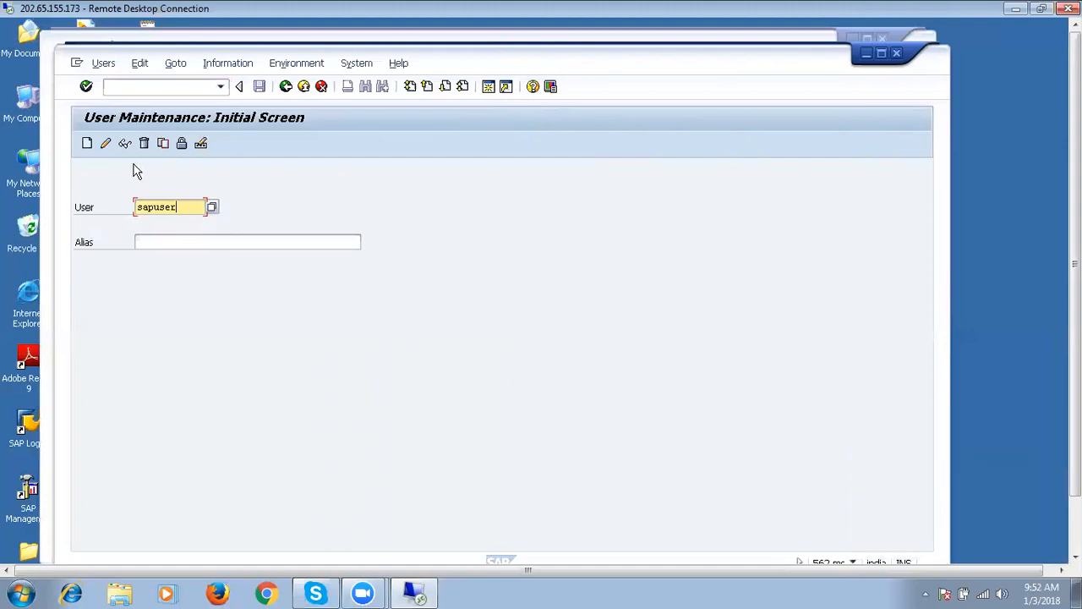
pyautogui.click(107, 146)
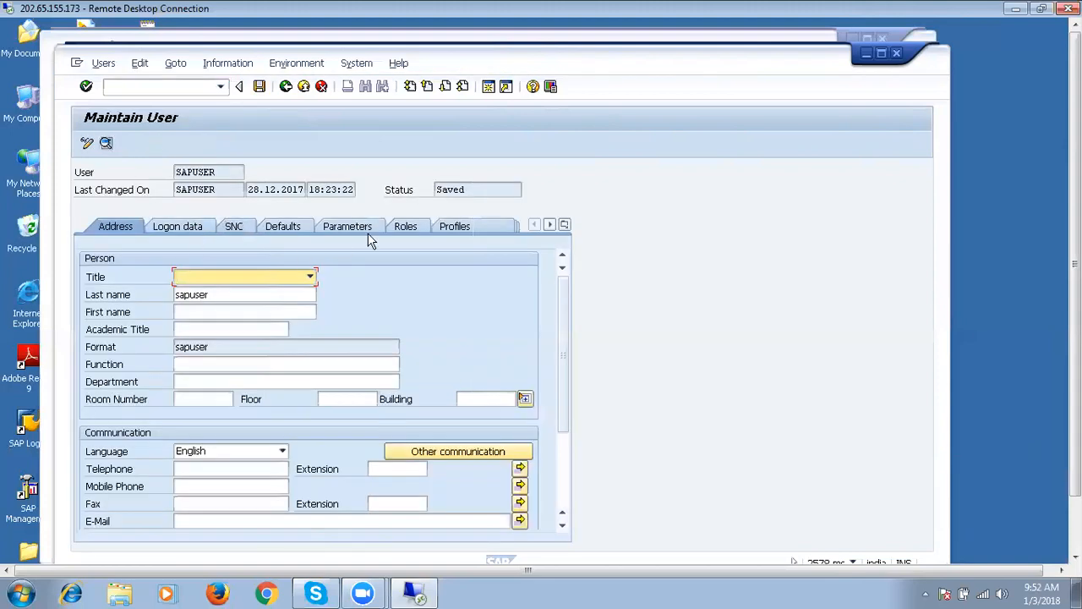
# Review SAPUSER's Roles and Profiles tabs and try a role search for *NW.
pyautogui.click(411, 231)
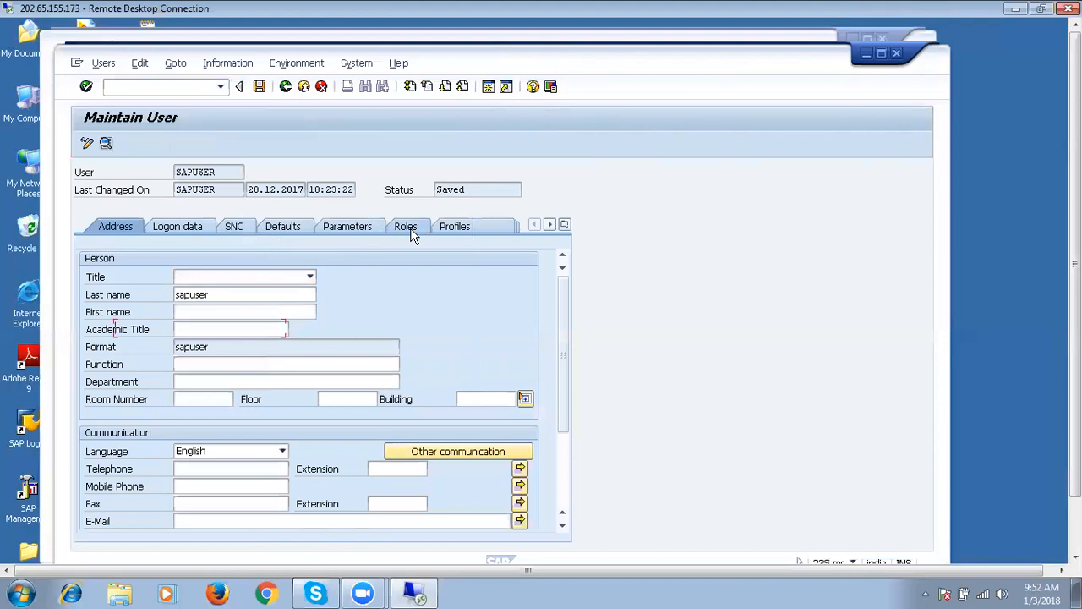
pyautogui.click(475, 225)
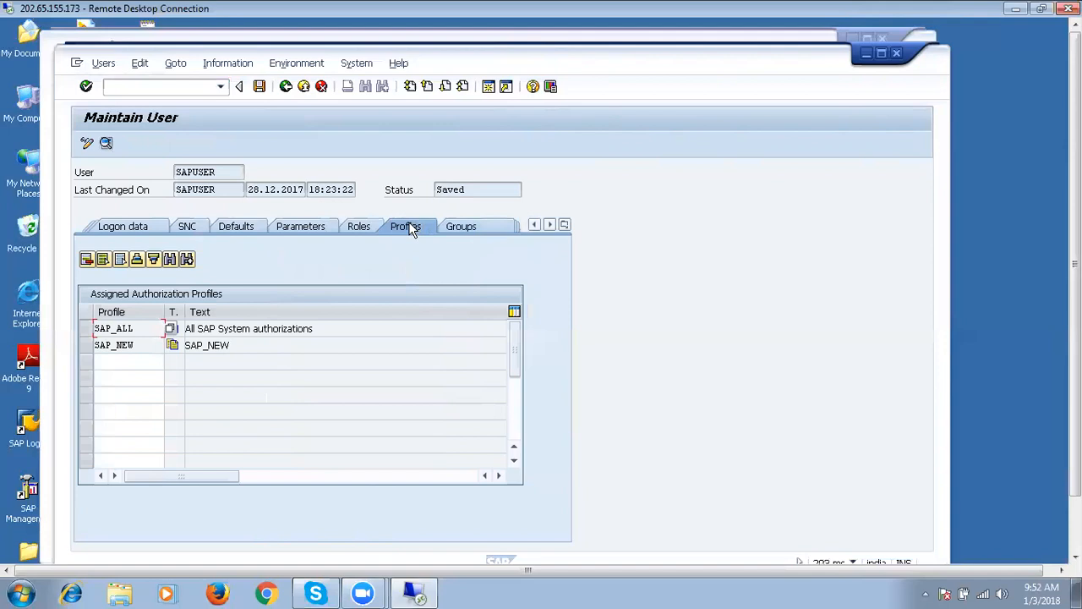
pyautogui.click(374, 231)
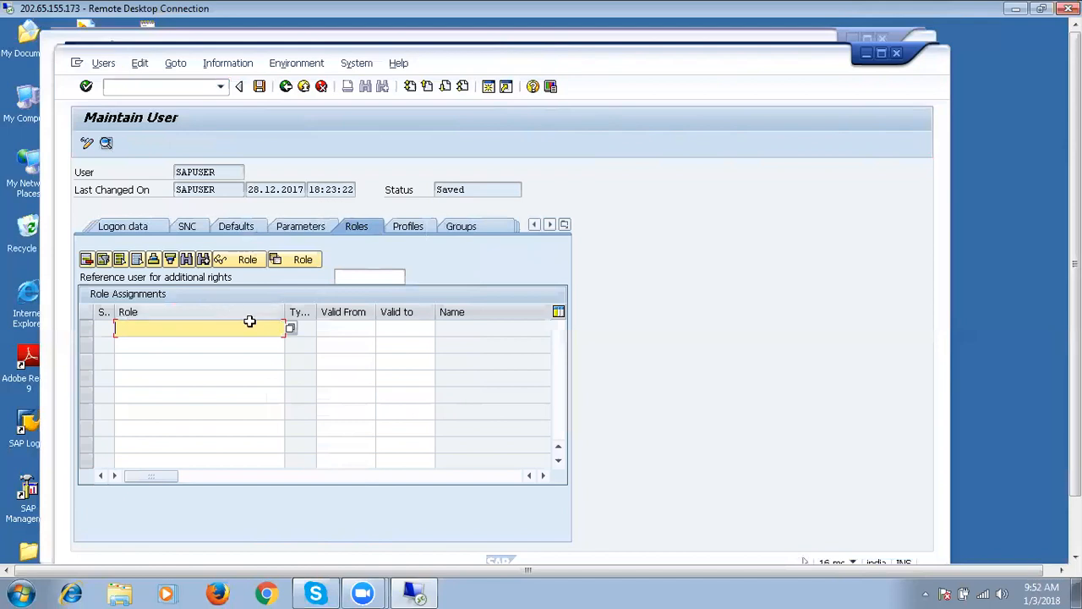
pyautogui.click(289, 329)
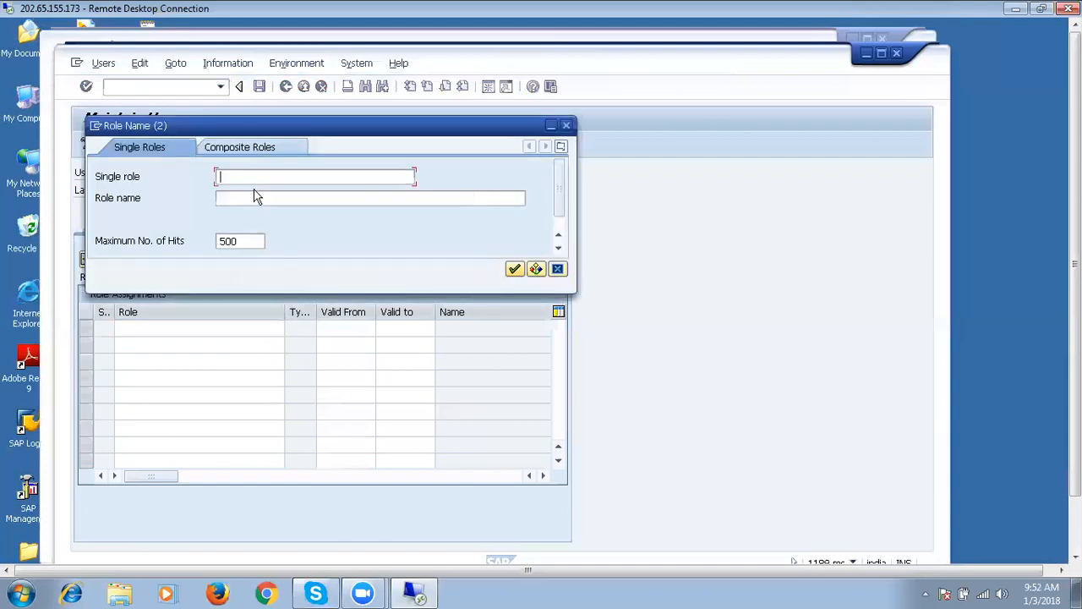
pyautogui.write('*NWBC*')
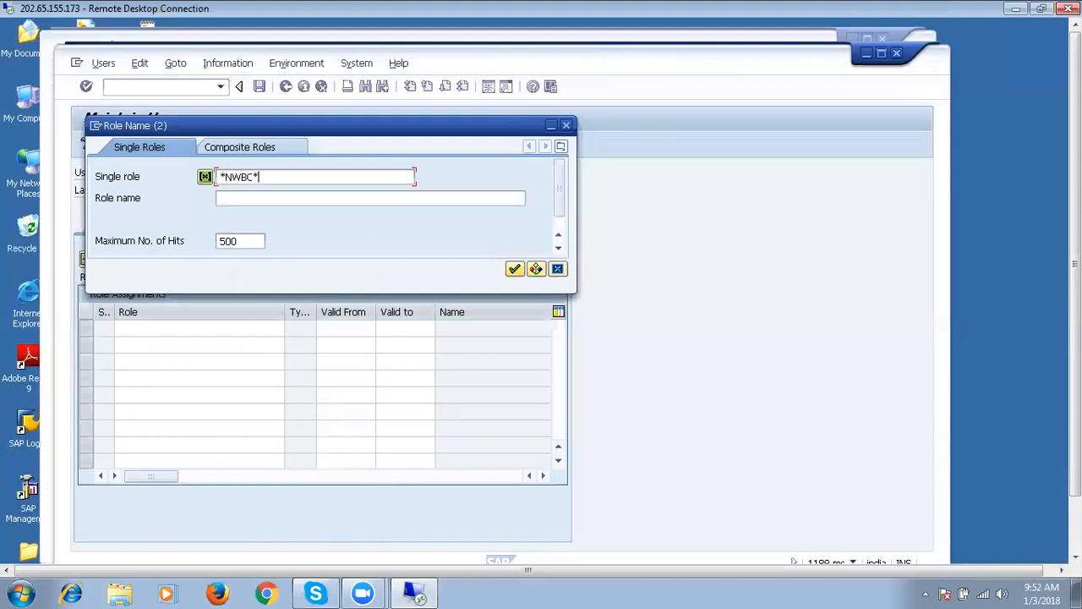
pyautogui.press('Return')
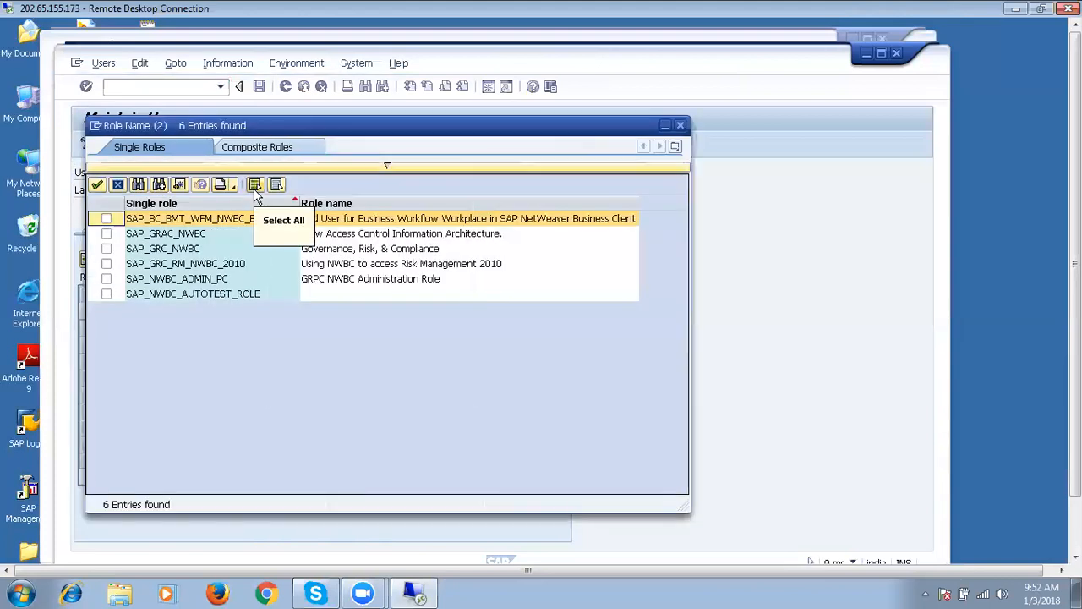
pyautogui.click(119, 186)
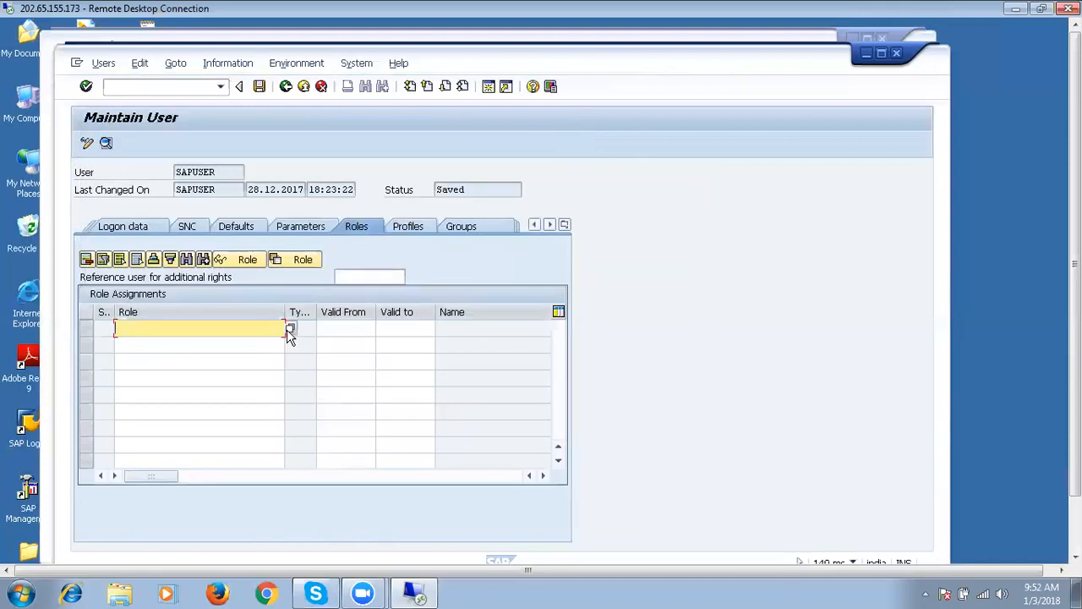
# Search roles for *GRA, select all results and copy them into the Roles tab, valid 02.01.2018–31.12.9999.
pyautogui.click(290, 329)
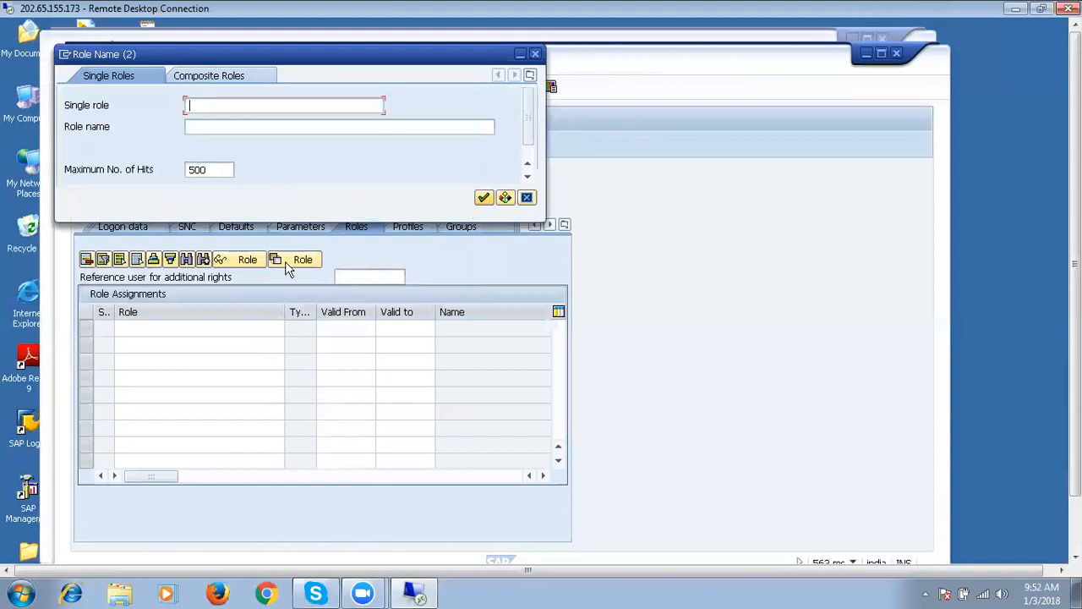
pyautogui.write('*GRAC*')
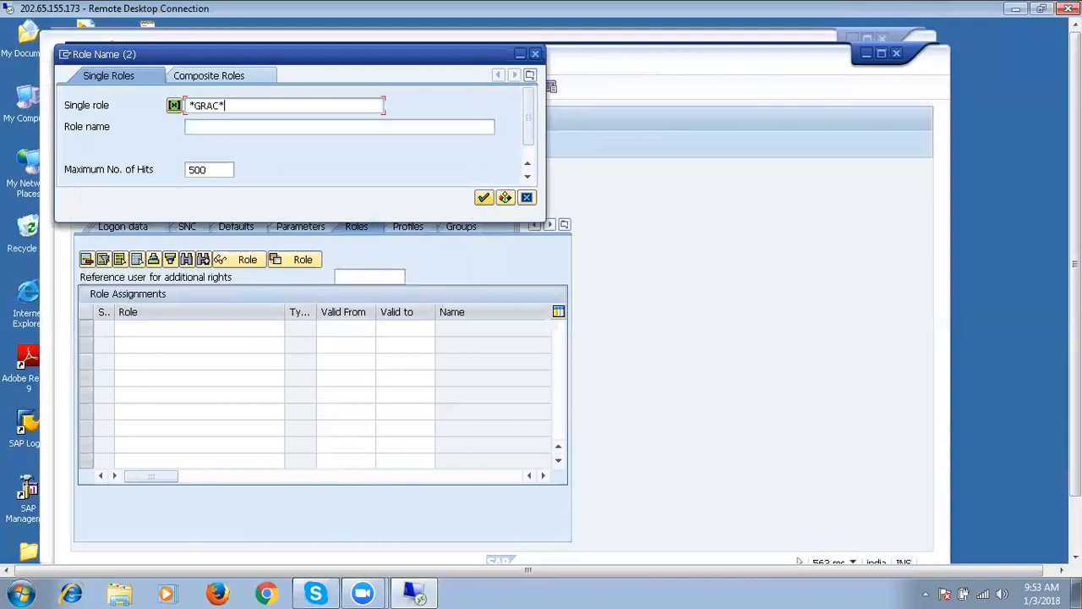
pyautogui.press('Return')
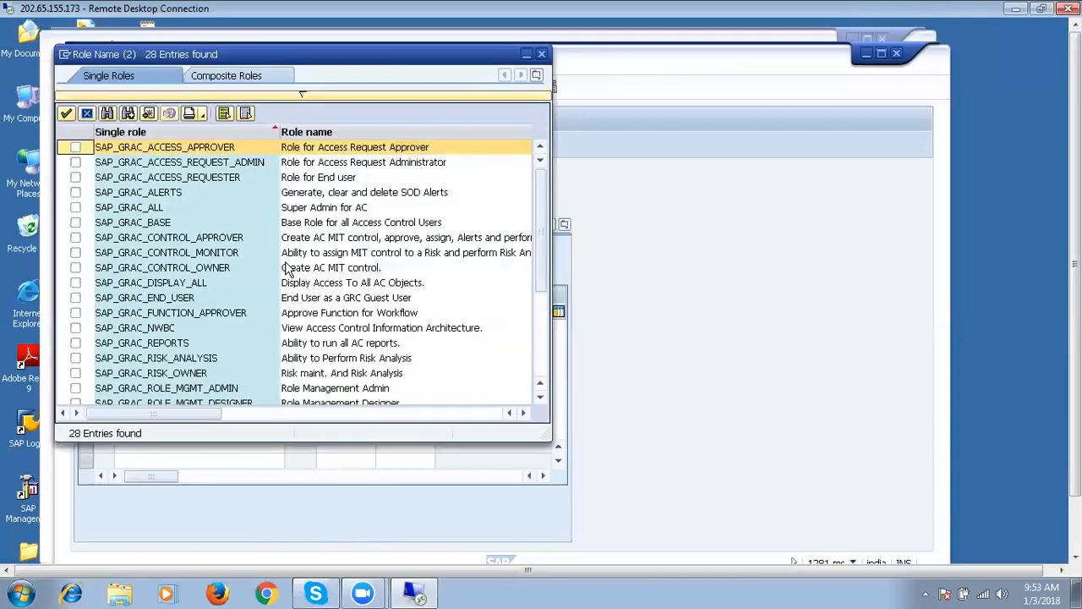
pyautogui.click(206, 238)
pyautogui.click(169, 193)
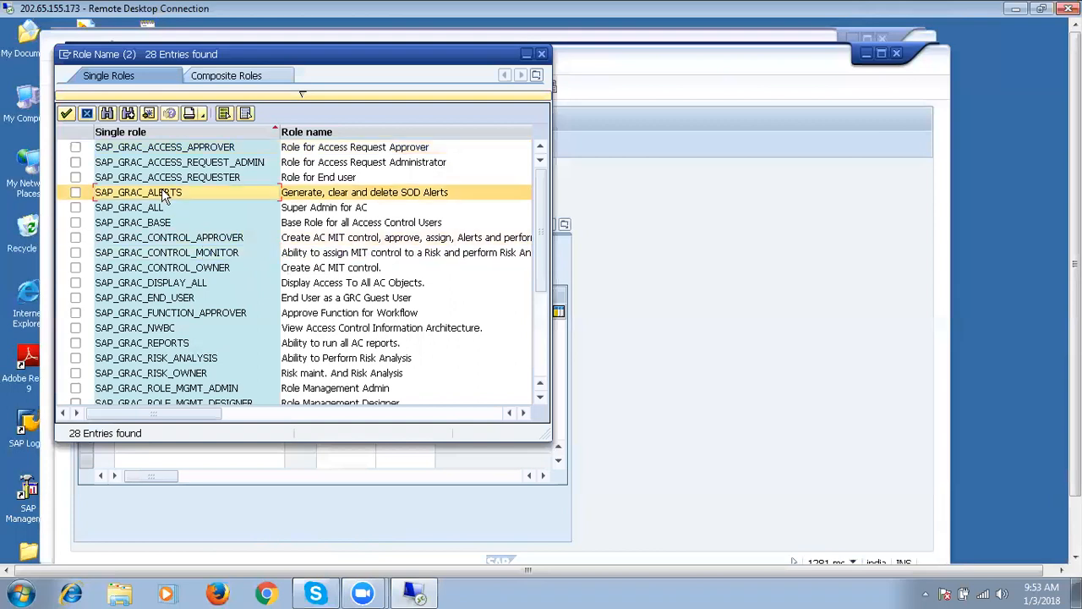
pyautogui.click(225, 119)
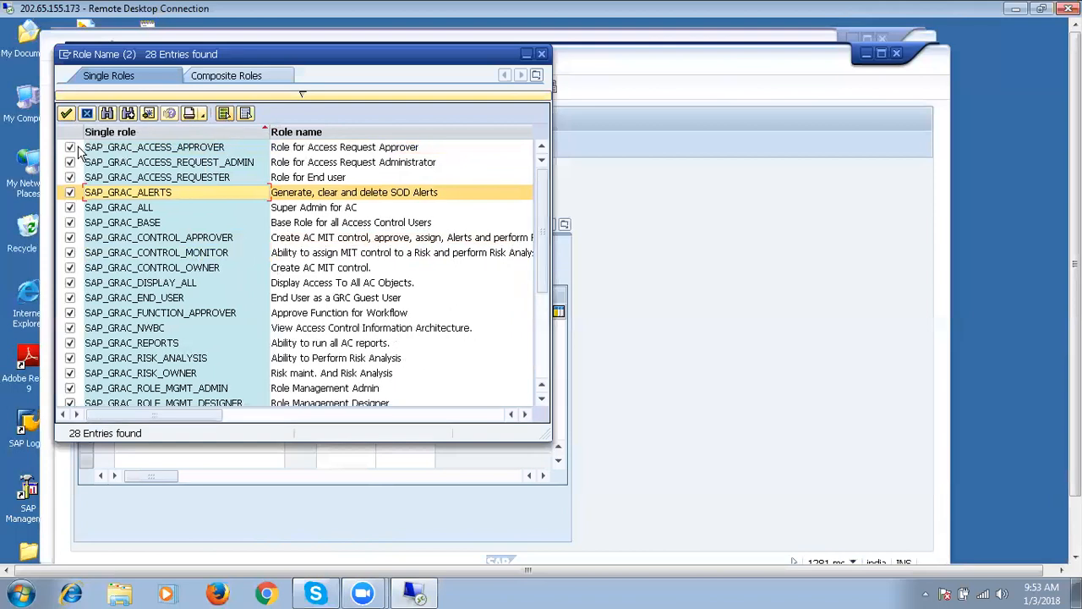
pyautogui.click(66, 113)
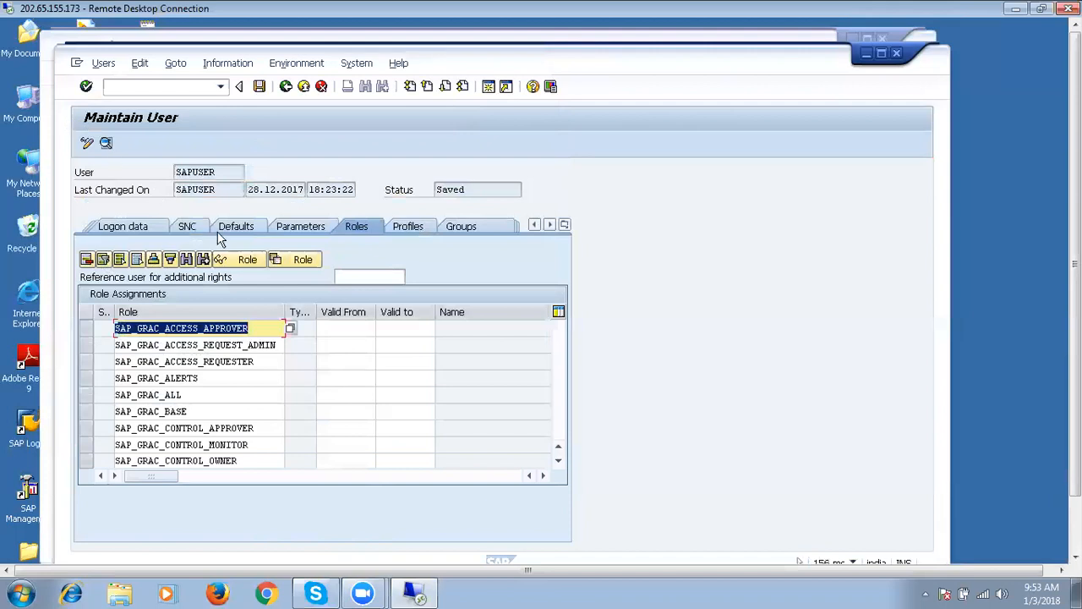
pyautogui.press('Return')
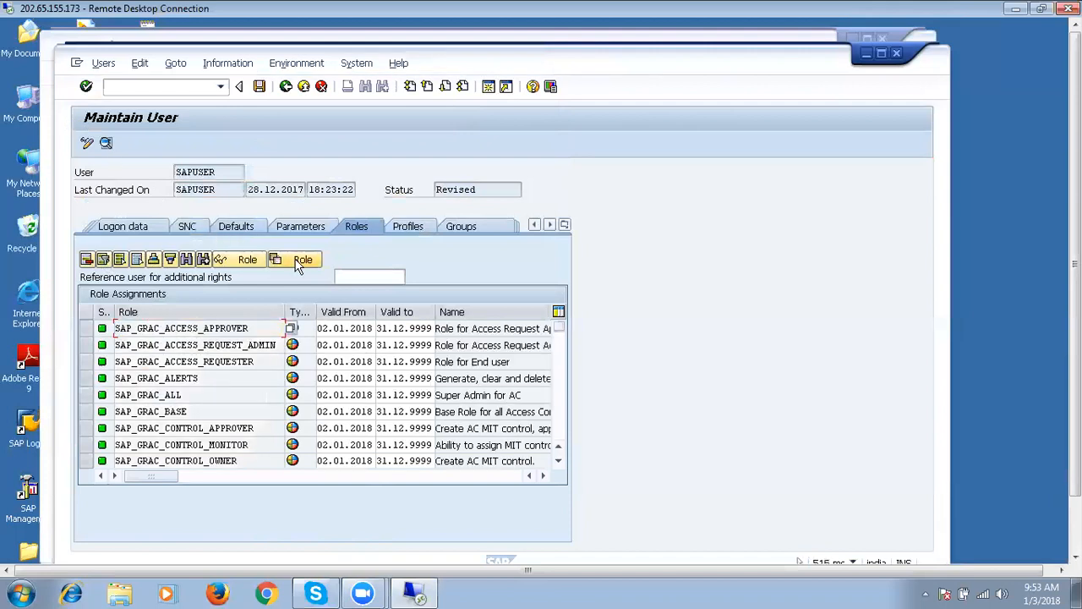
# Save SAPUSER's new SAP_GRAC role assignments and exit to the User Maintenance initial screen.
pyautogui.click(260, 86)
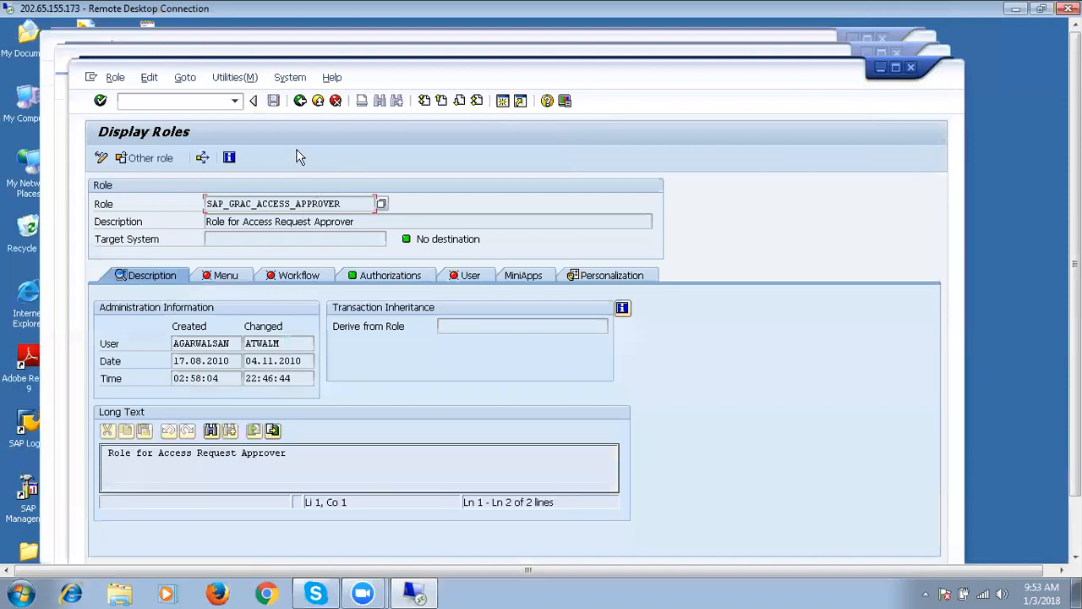
pyautogui.click(318, 101)
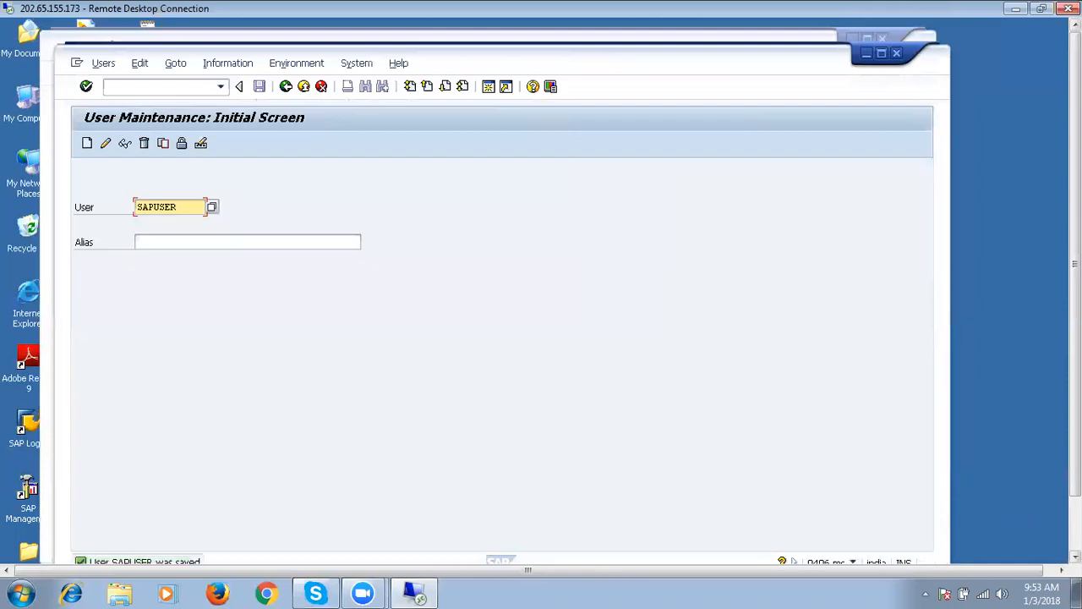
pyautogui.click(1076, 524)
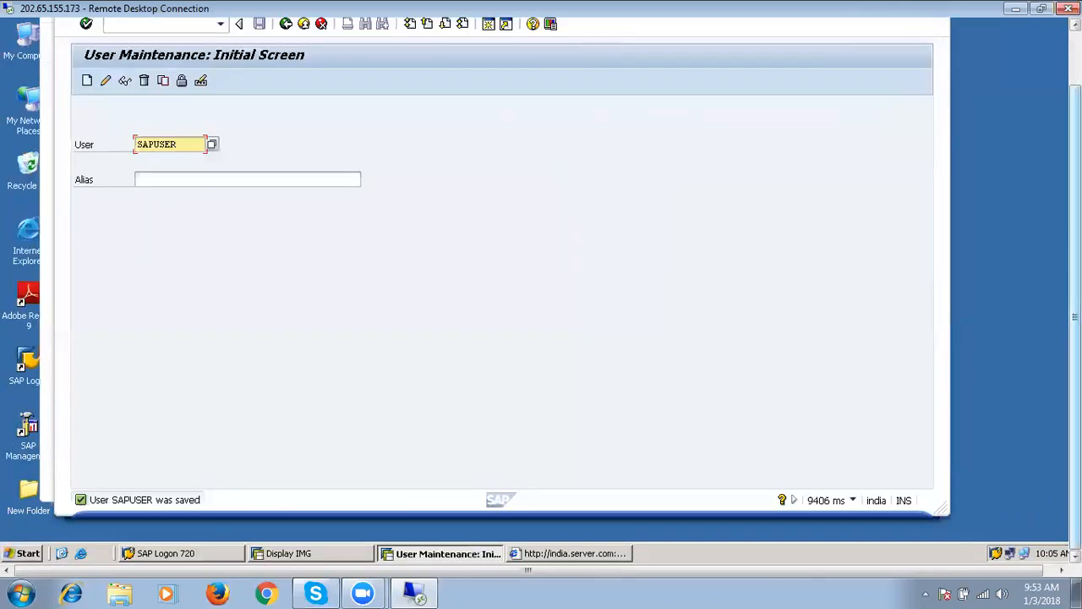
# Reload the NWBC launch page, open the /nwbc cockpit's Access Management, then log off.
pyautogui.click(601, 554)
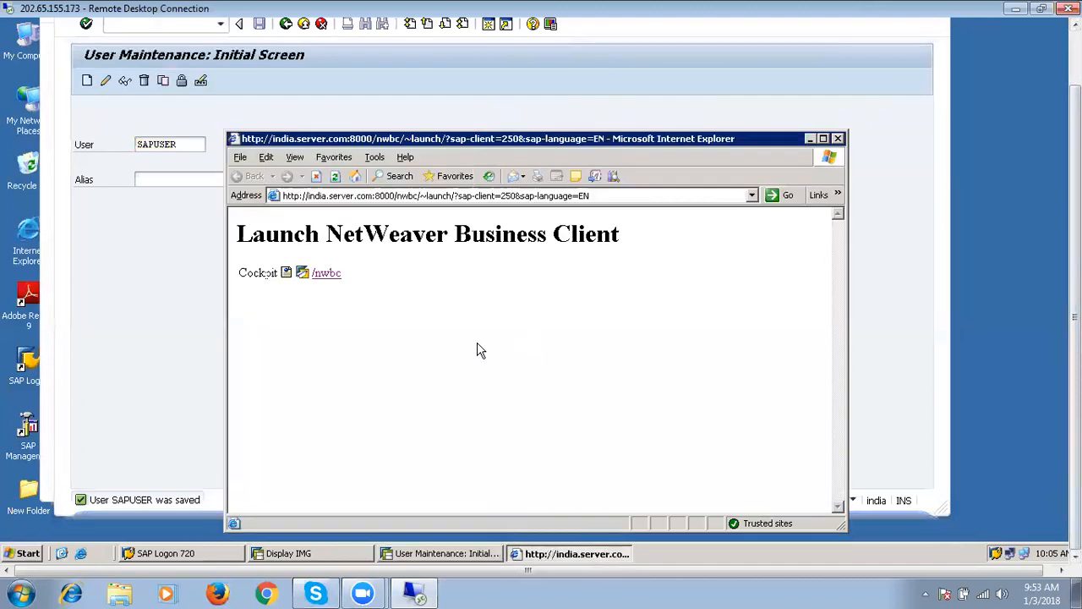
pyautogui.click(333, 178)
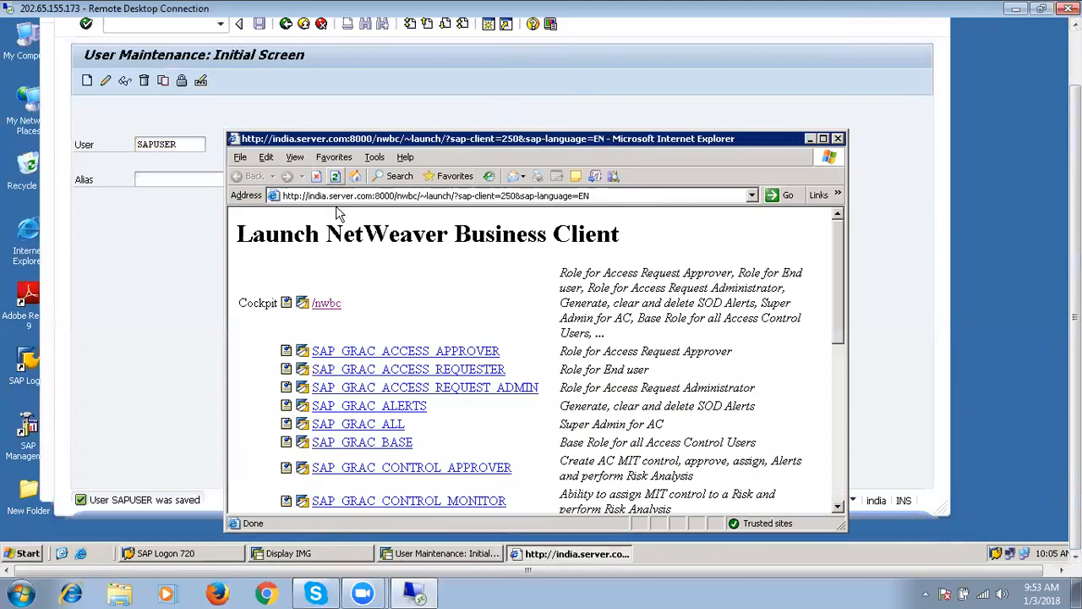
pyautogui.click(327, 304)
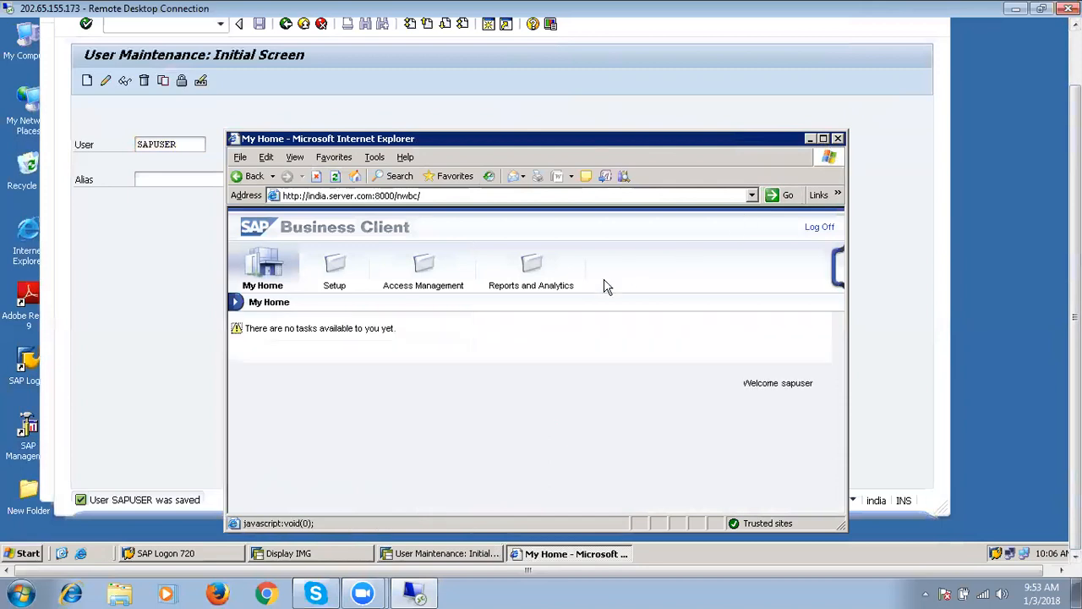
pyautogui.click(422, 272)
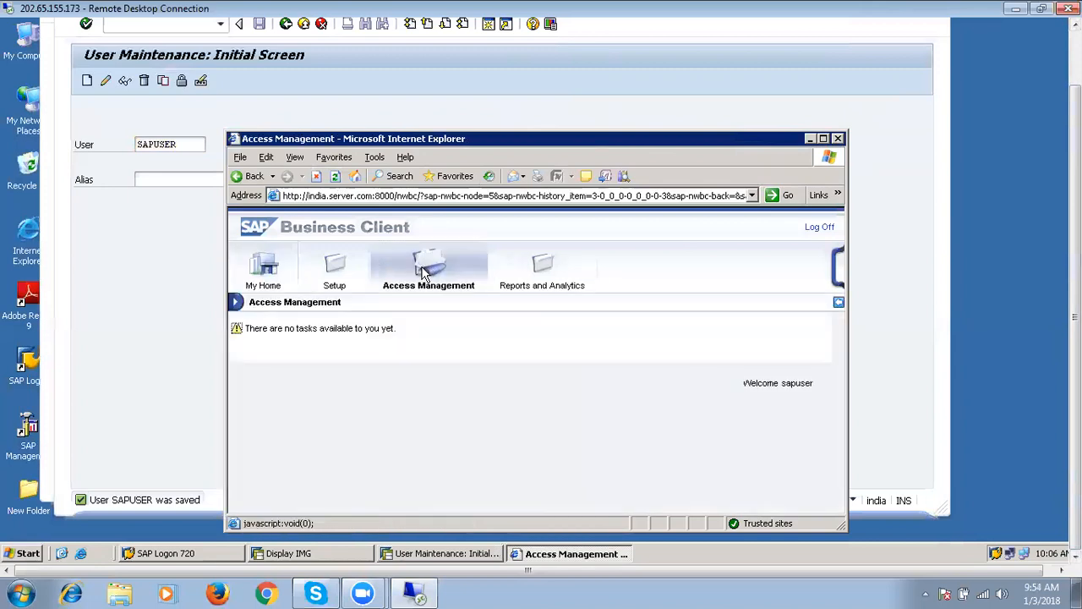
pyautogui.click(821, 229)
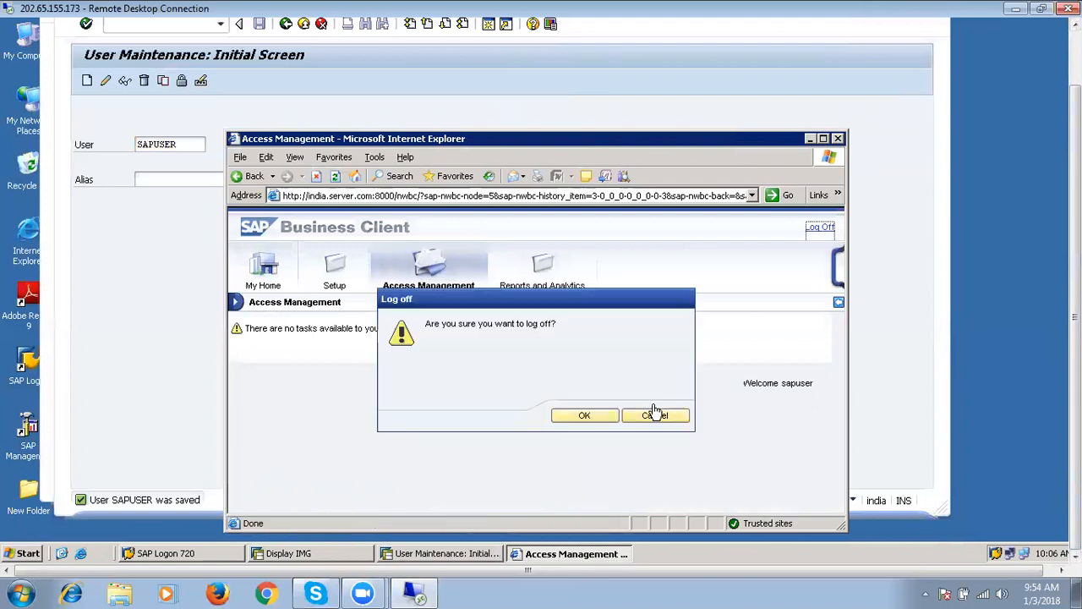
pyautogui.click(600, 420)
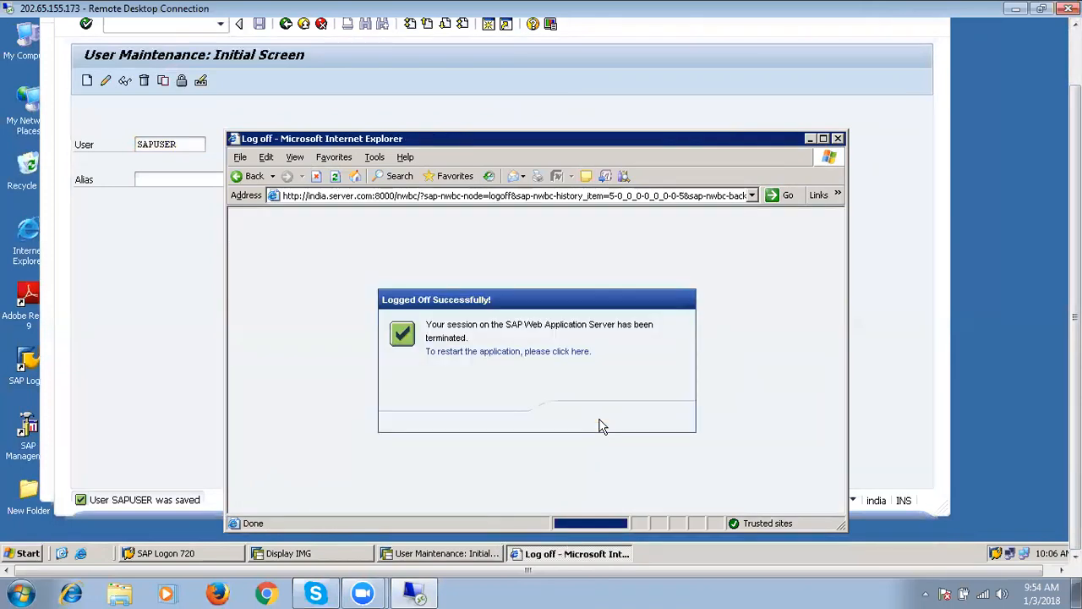
# Restart the business client and log back on with the user name and password.
pyautogui.click(544, 360)
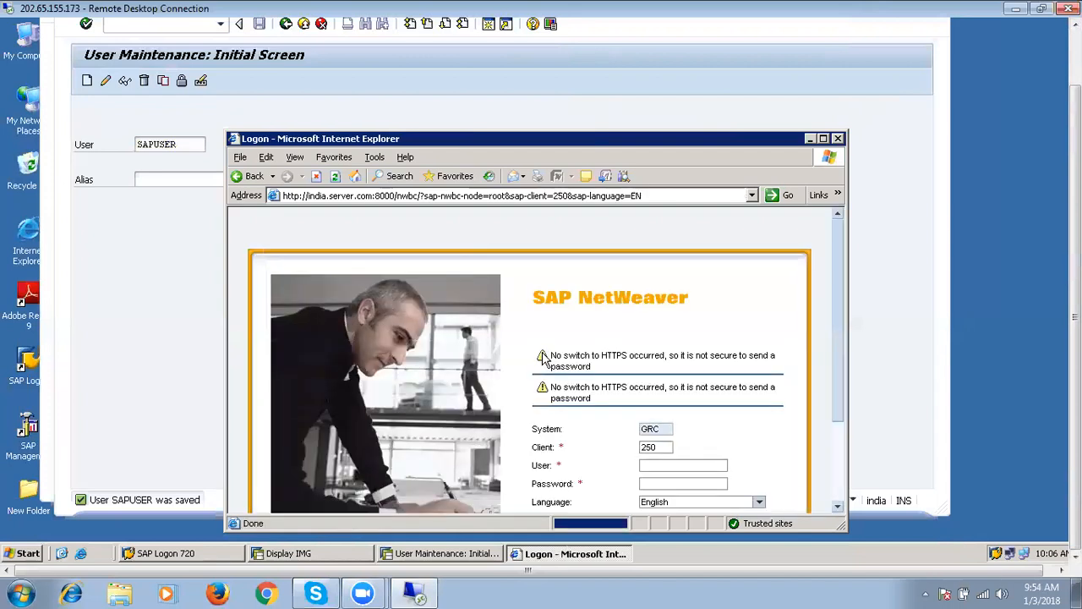
pyautogui.click(685, 462)
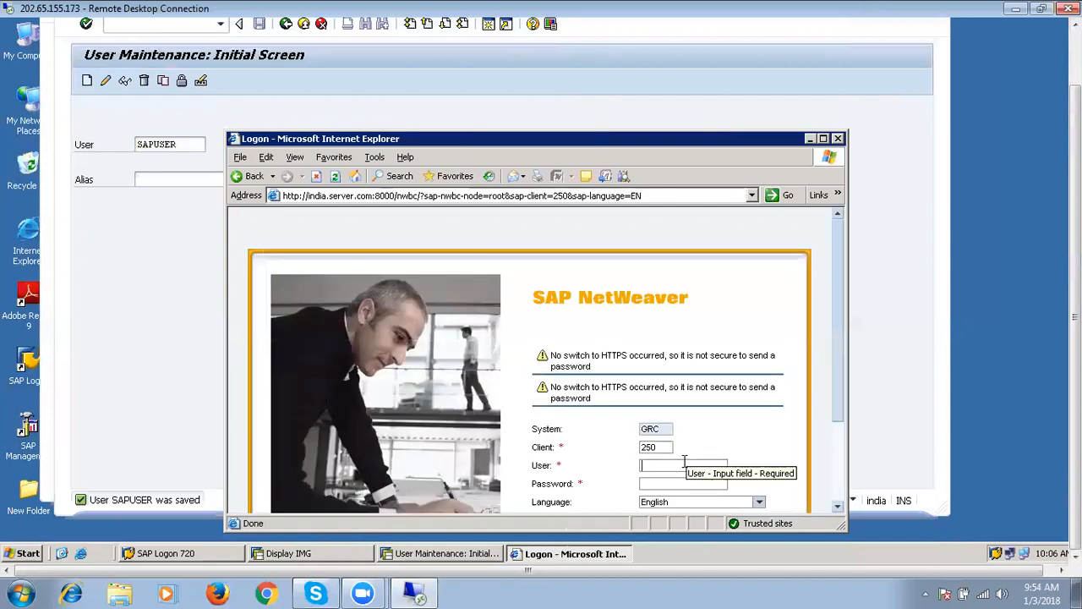
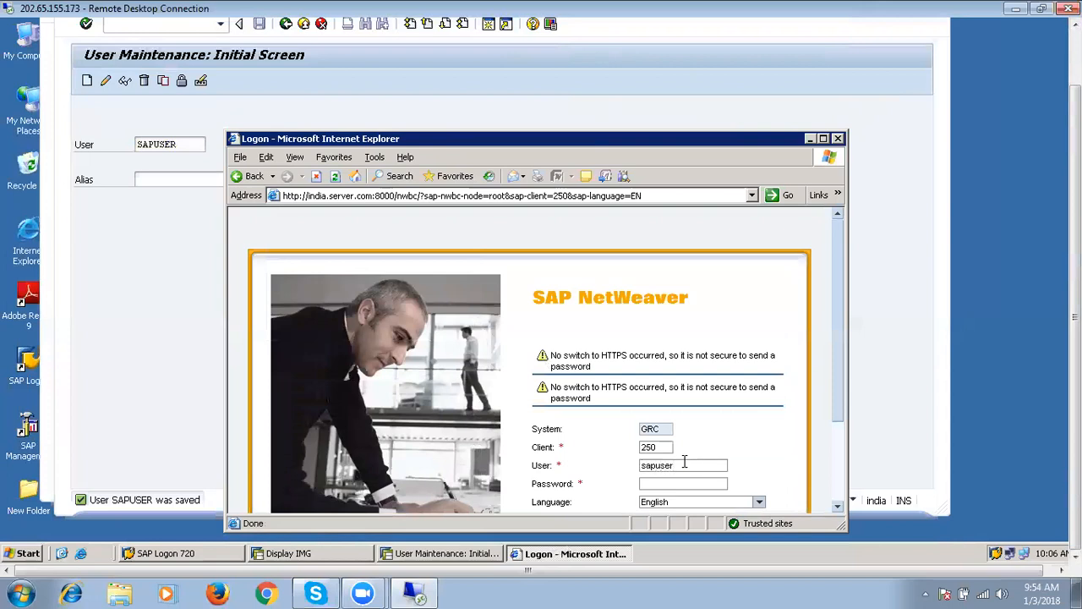
pyautogui.press('Return')
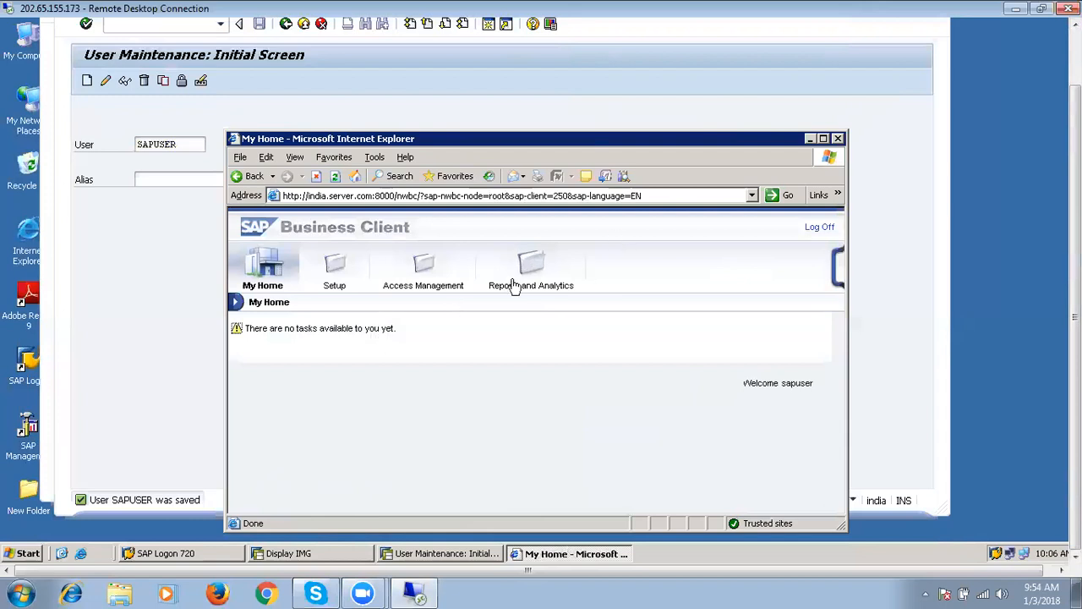
# Check Access Management, log off the business client again and close the browser window.
pyautogui.click(427, 268)
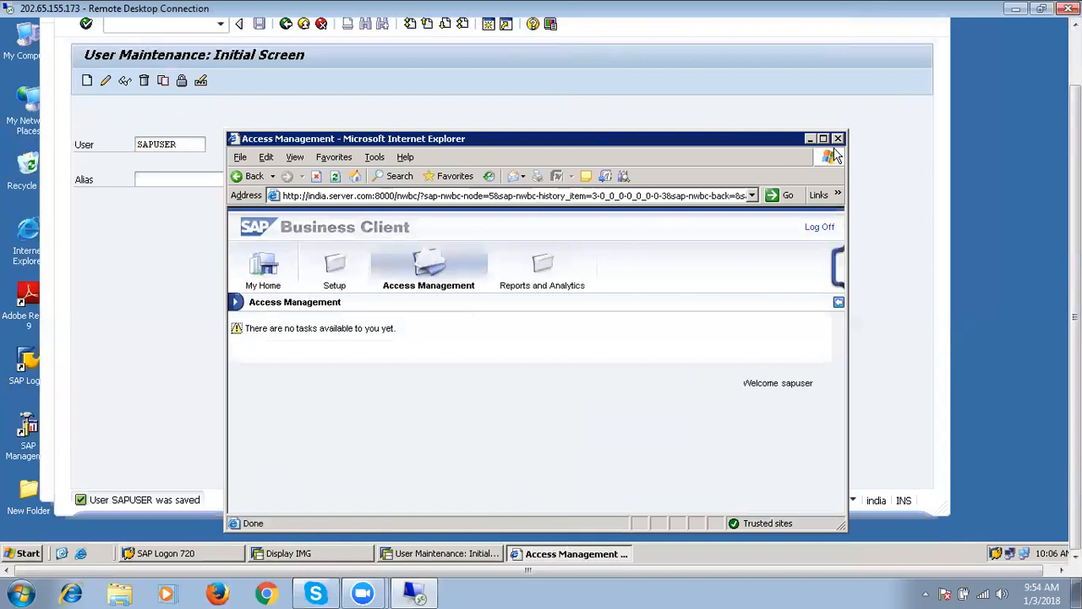
pyautogui.click(825, 230)
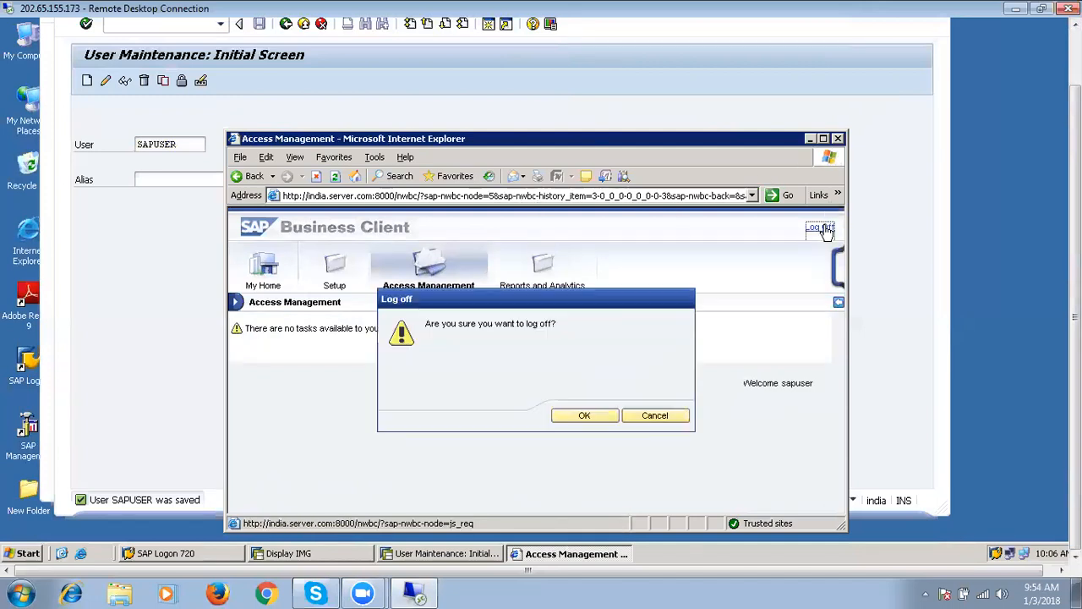
pyautogui.click(607, 422)
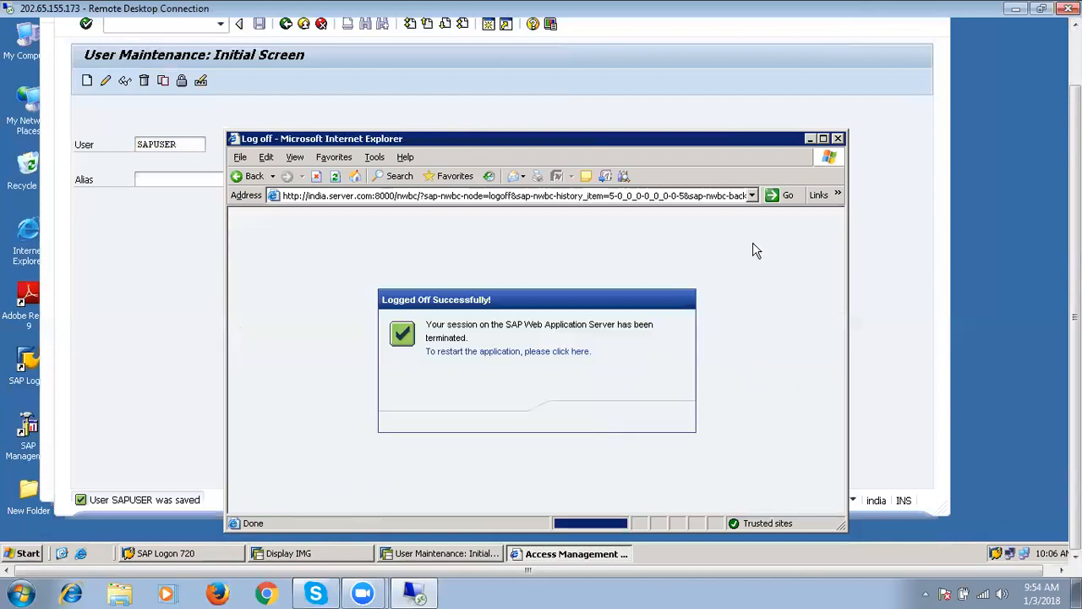
pyautogui.click(838, 138)
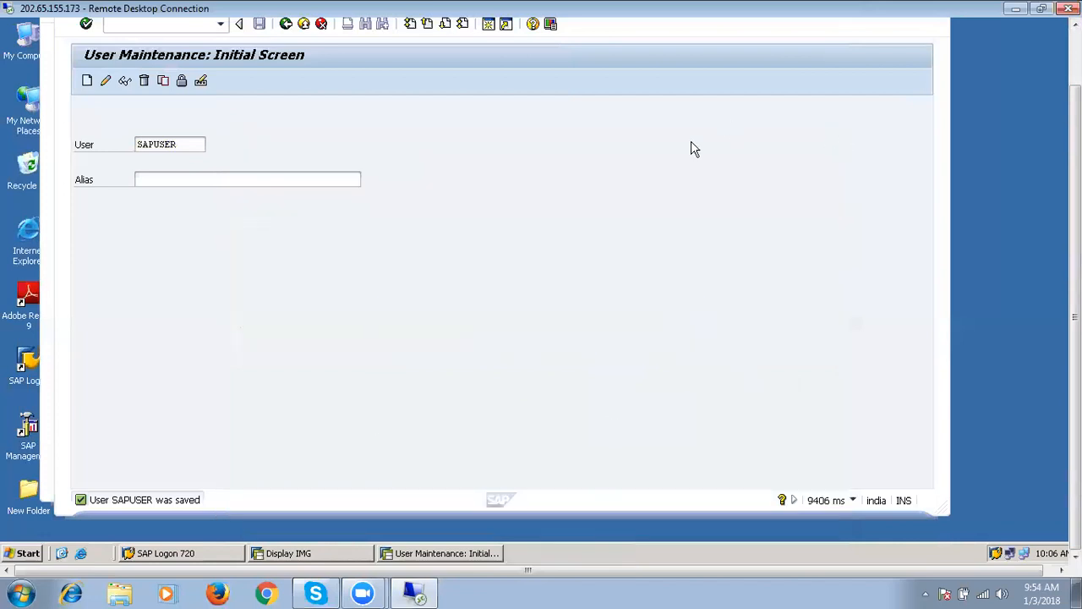
pyautogui.click(105, 80)
pyautogui.click(394, 165)
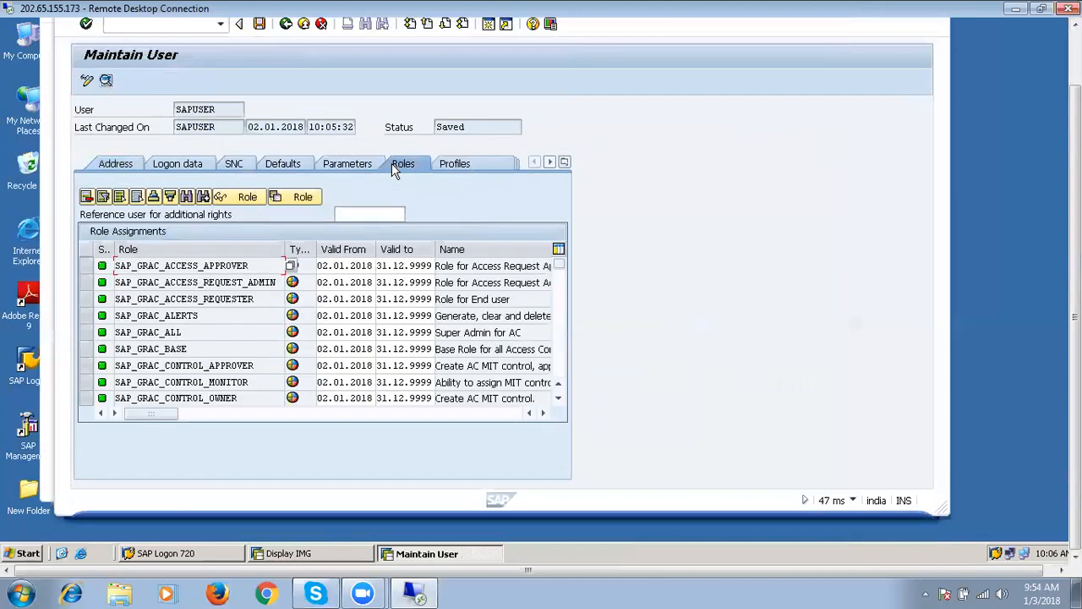
pyautogui.click(559, 333)
pyautogui.click(560, 333)
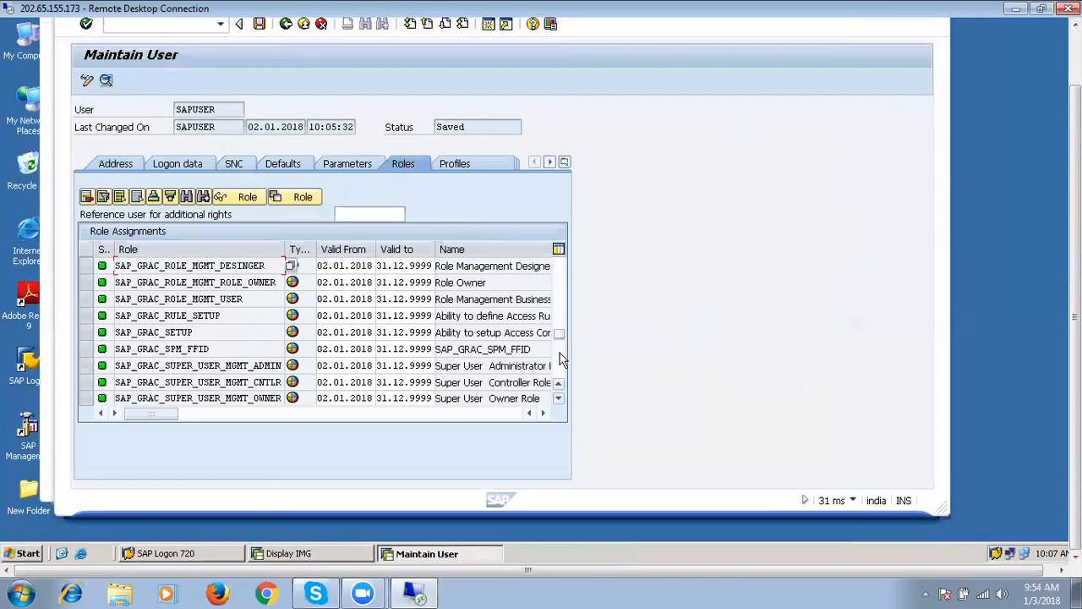
pyautogui.click(560, 359)
pyautogui.click(560, 301)
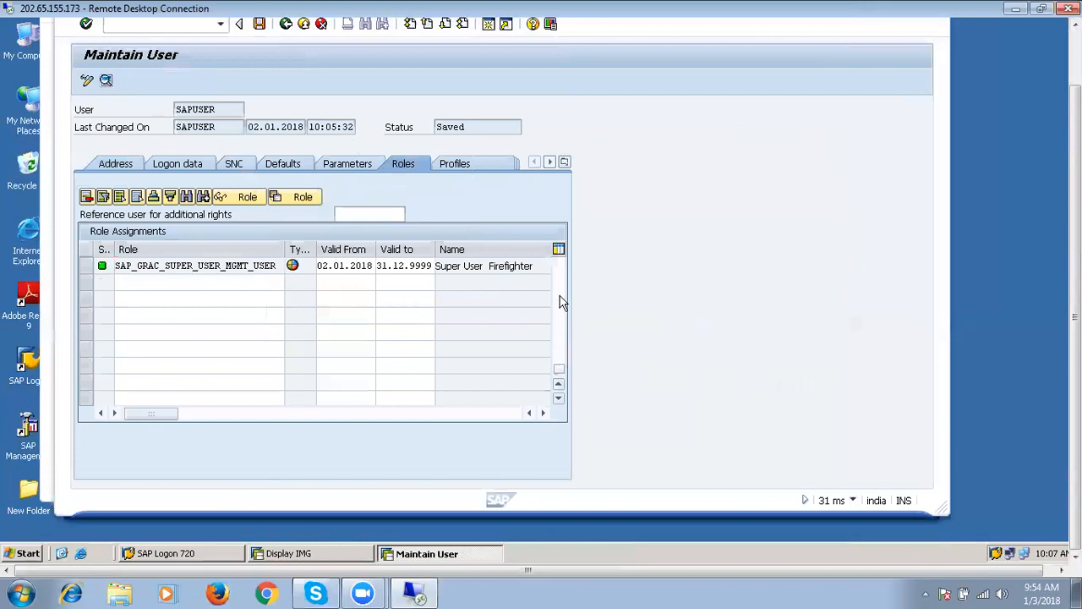
pyautogui.click(561, 292)
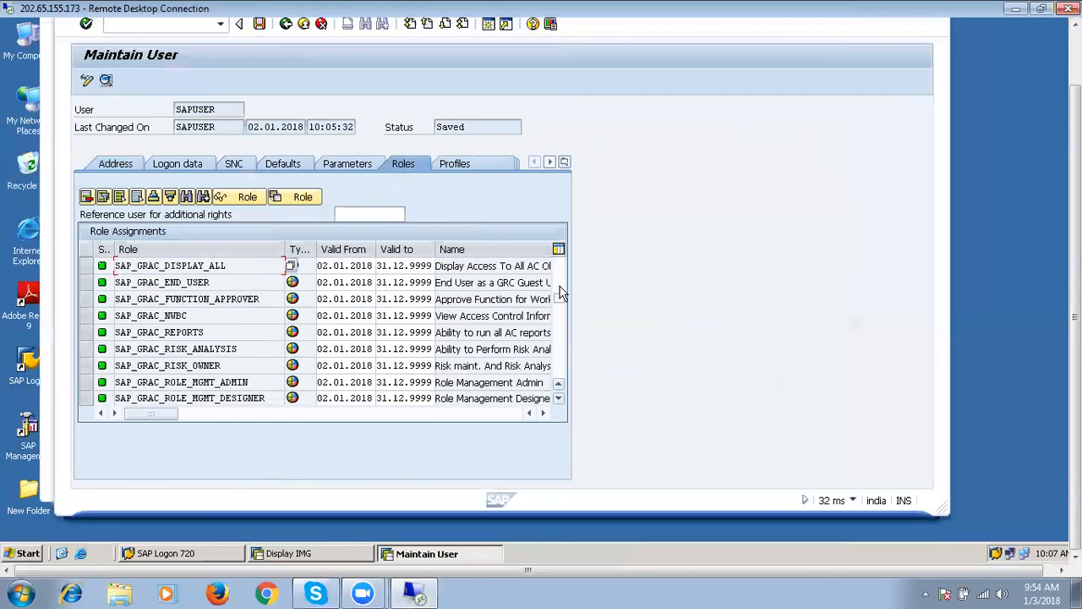
pyautogui.click(561, 291)
pyautogui.click(561, 288)
pyautogui.doubleClick(205, 265)
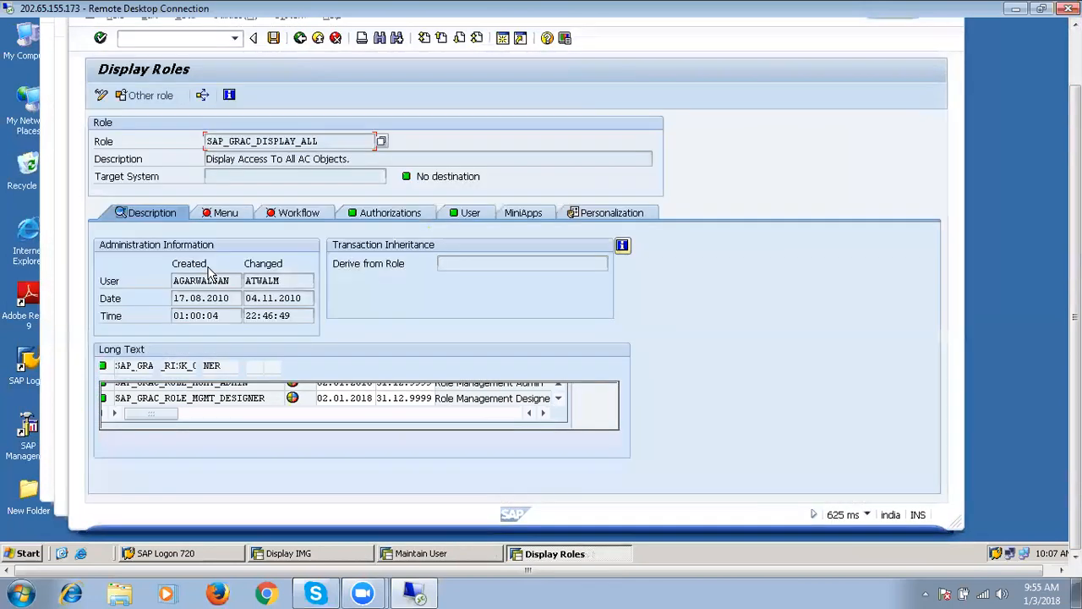
pyautogui.click(388, 213)
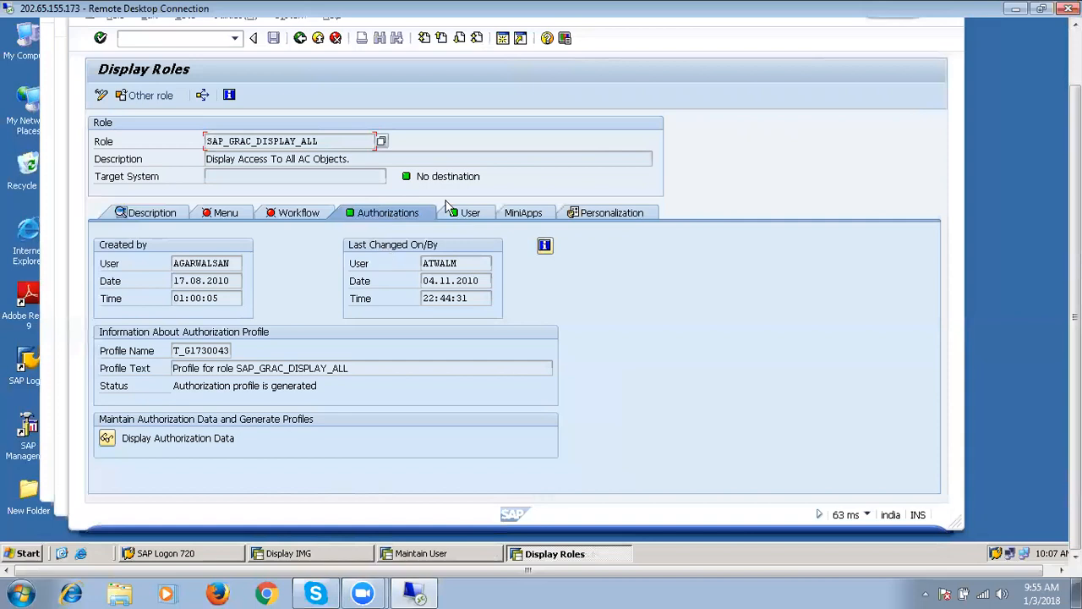
pyautogui.click(471, 216)
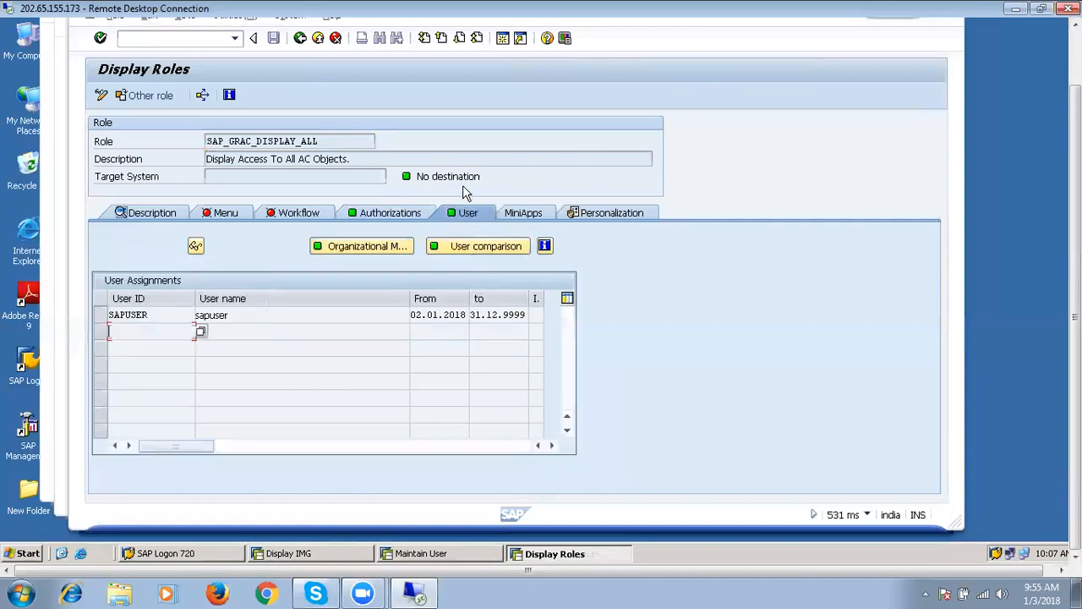
pyautogui.click(301, 39)
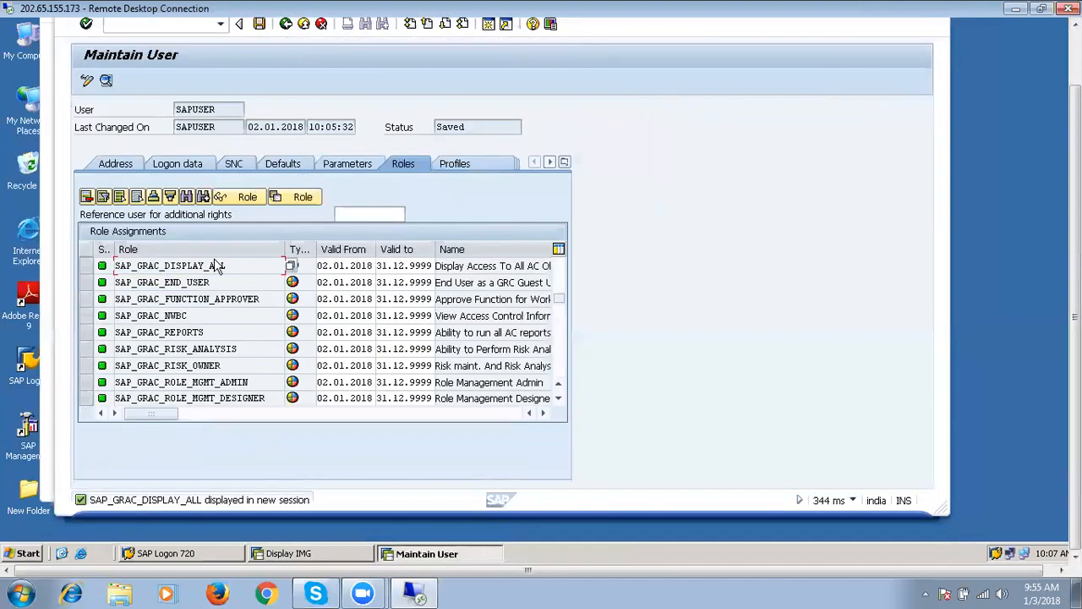
pyautogui.doubleClick(203, 282)
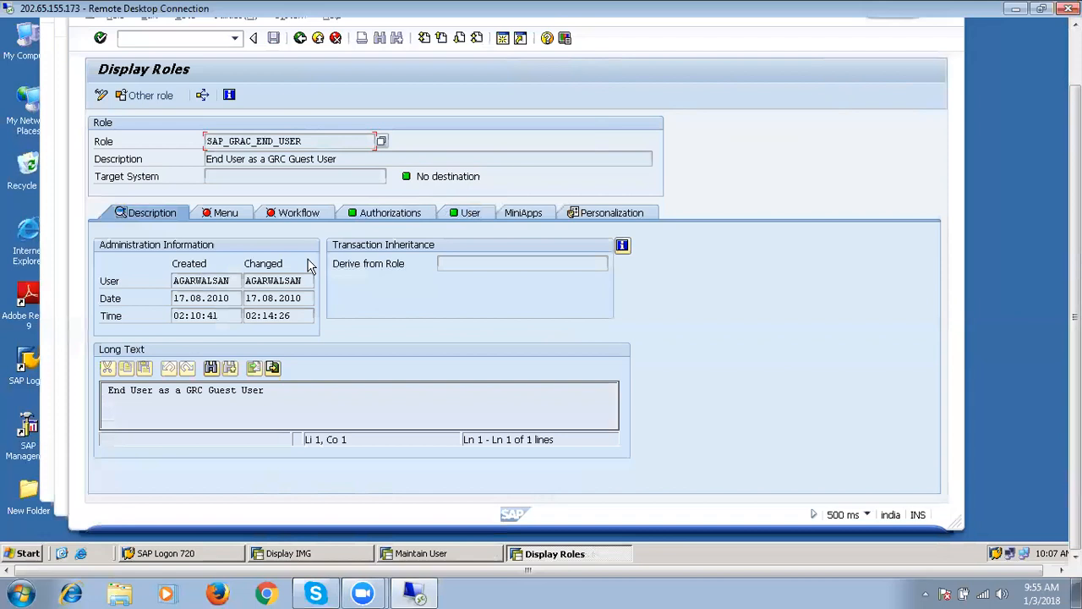
pyautogui.click(301, 38)
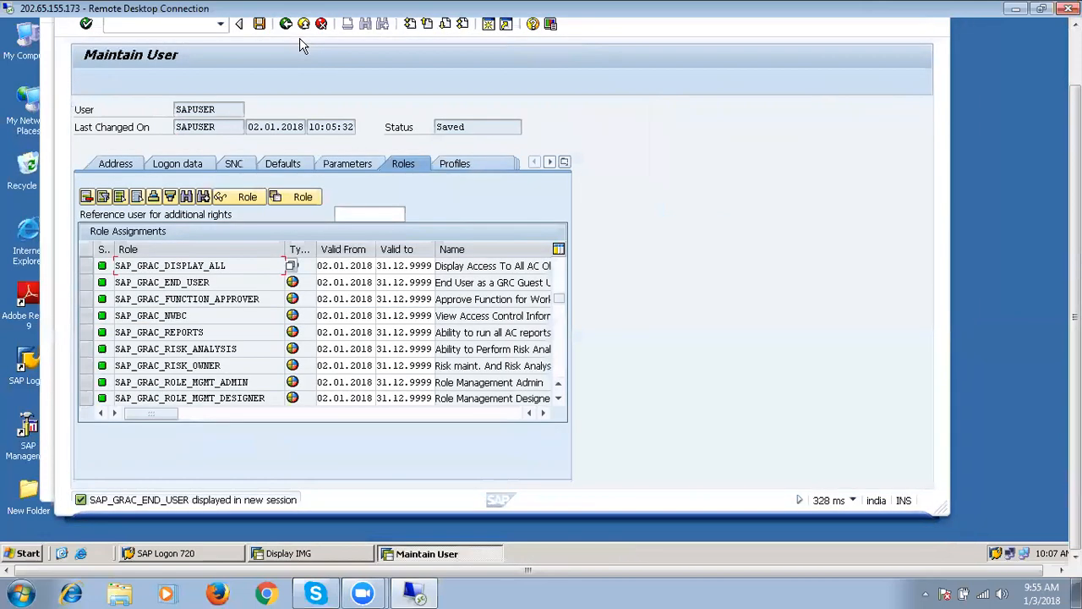
pyautogui.doubleClick(190, 299)
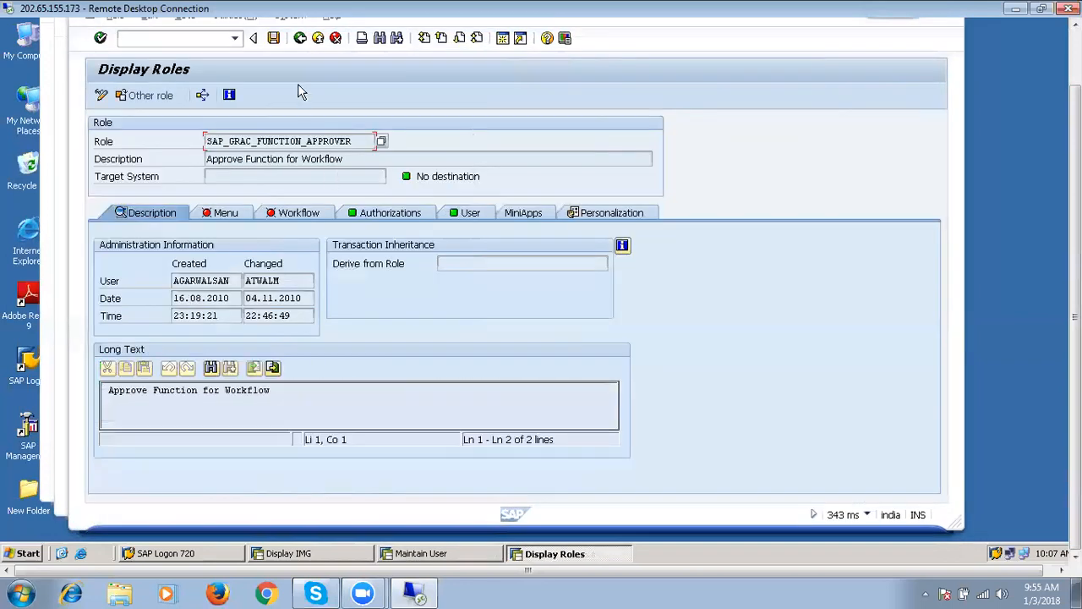
pyautogui.click(300, 38)
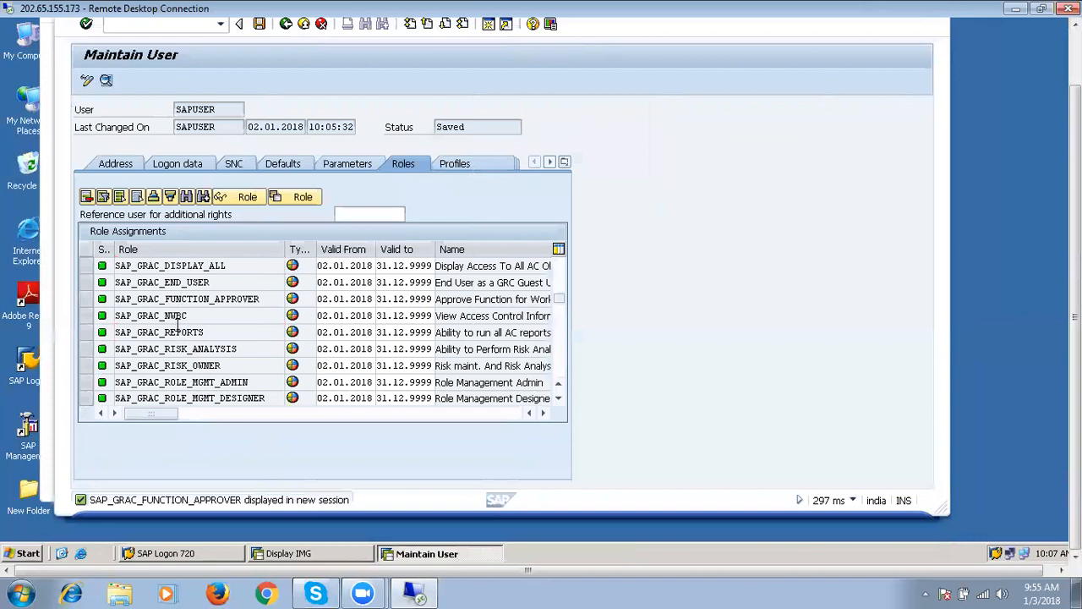
pyautogui.doubleClick(177, 332)
pyautogui.click(298, 39)
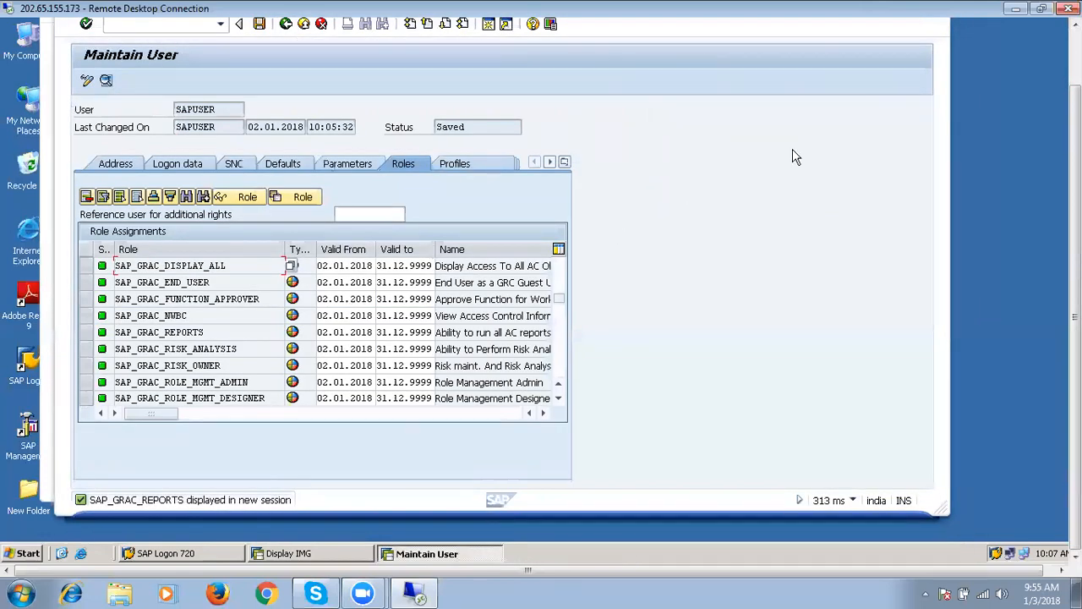
pyautogui.click(1076, 54)
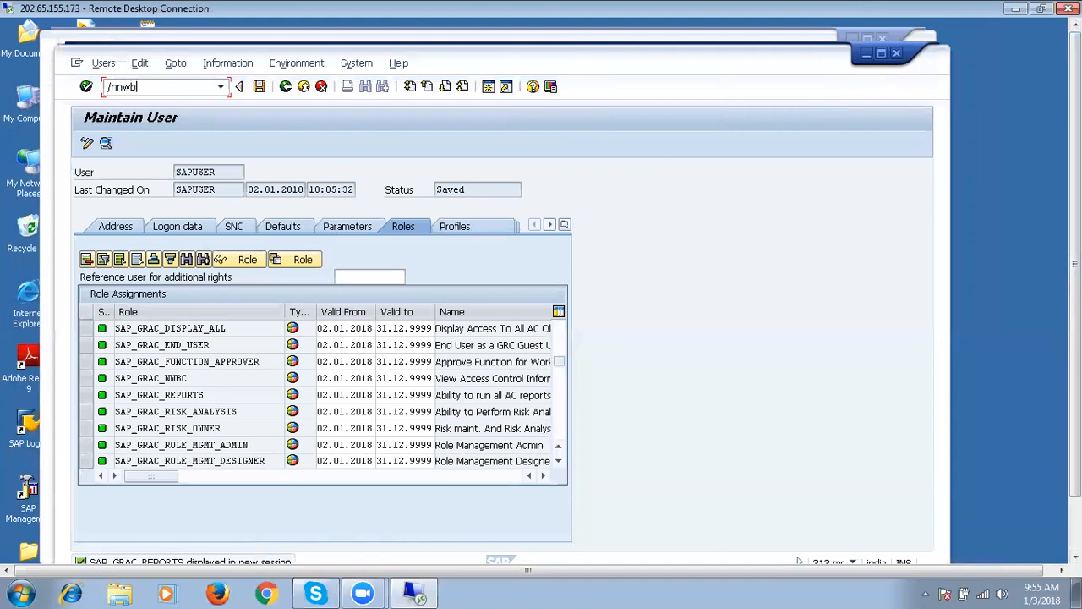
# Launch the business client with /nnwbc, open the /nwbc cockpit's My Home, then close the browser.
pyautogui.click(173, 85)
pyautogui.write('/nnwbc')
pyautogui.press('Return')
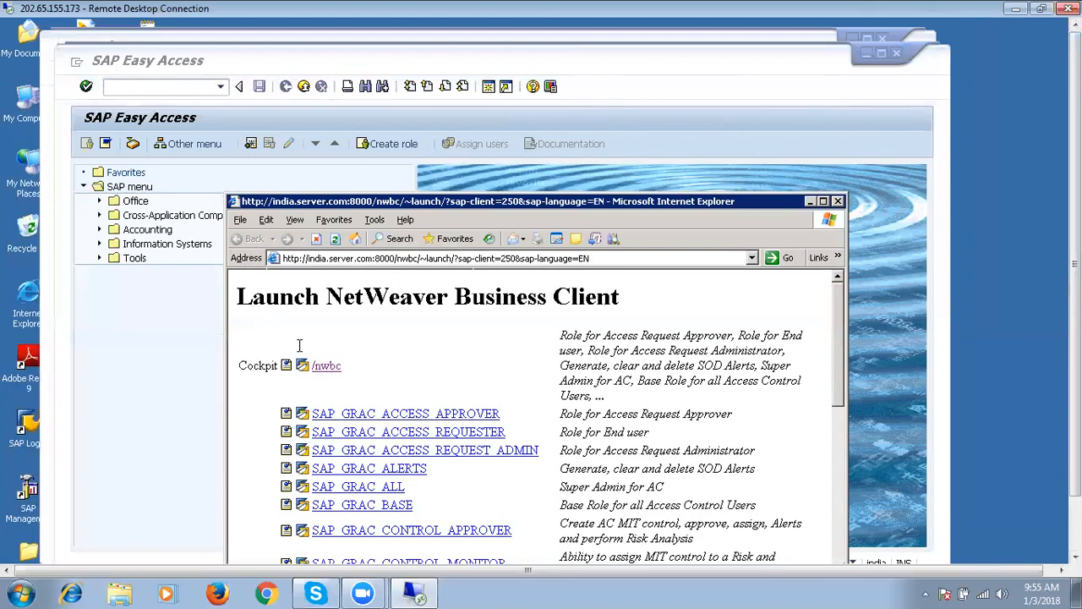
pyautogui.click(325, 367)
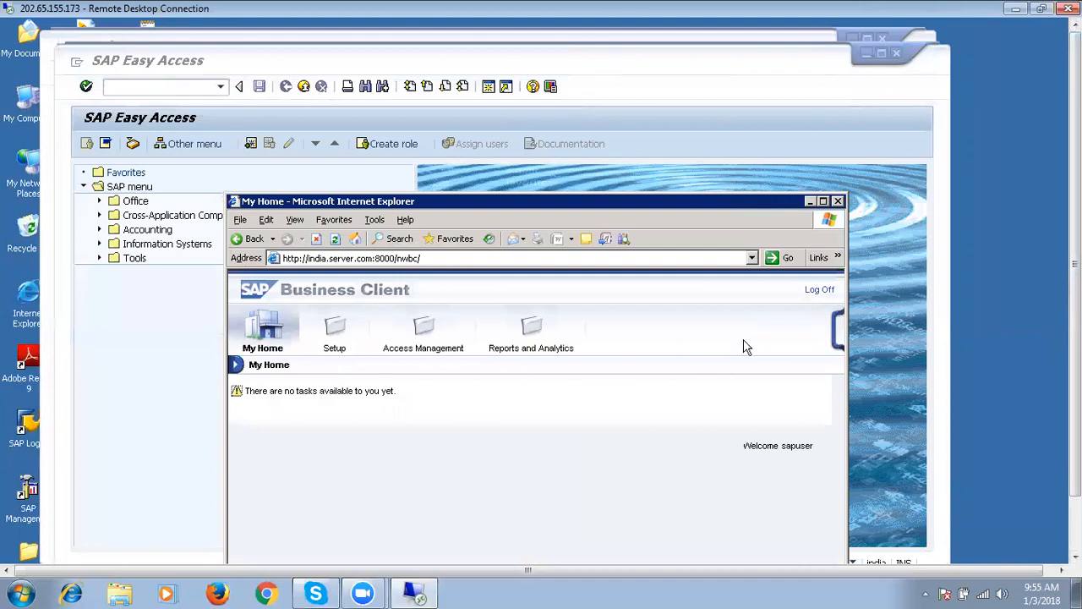
pyautogui.click(837, 201)
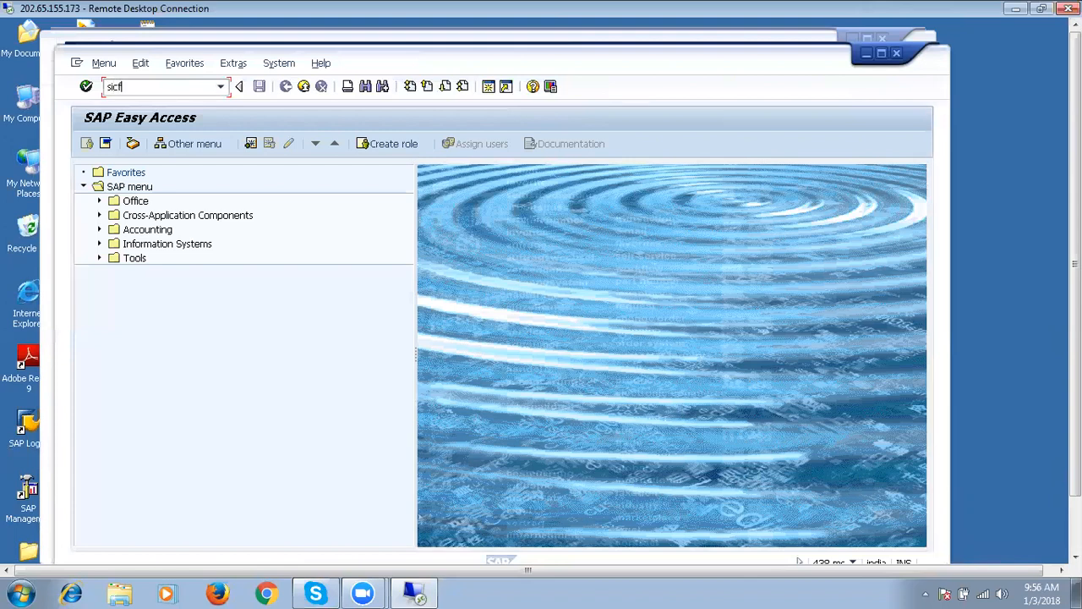
# Run SICF and expand the service tree to default_host > sap.
pyautogui.press('Return')
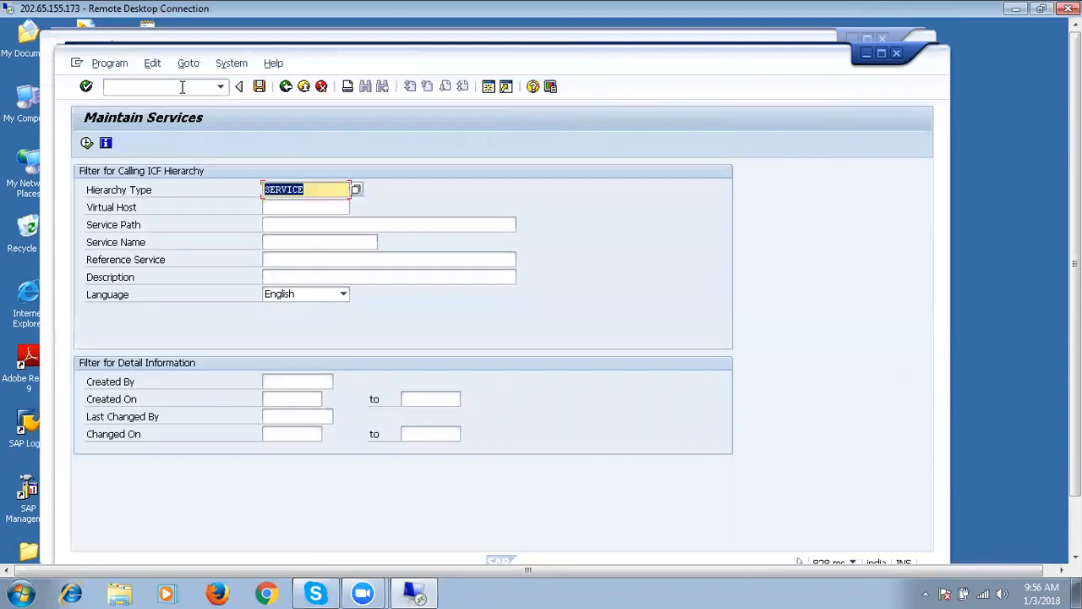
pyautogui.click(86, 145)
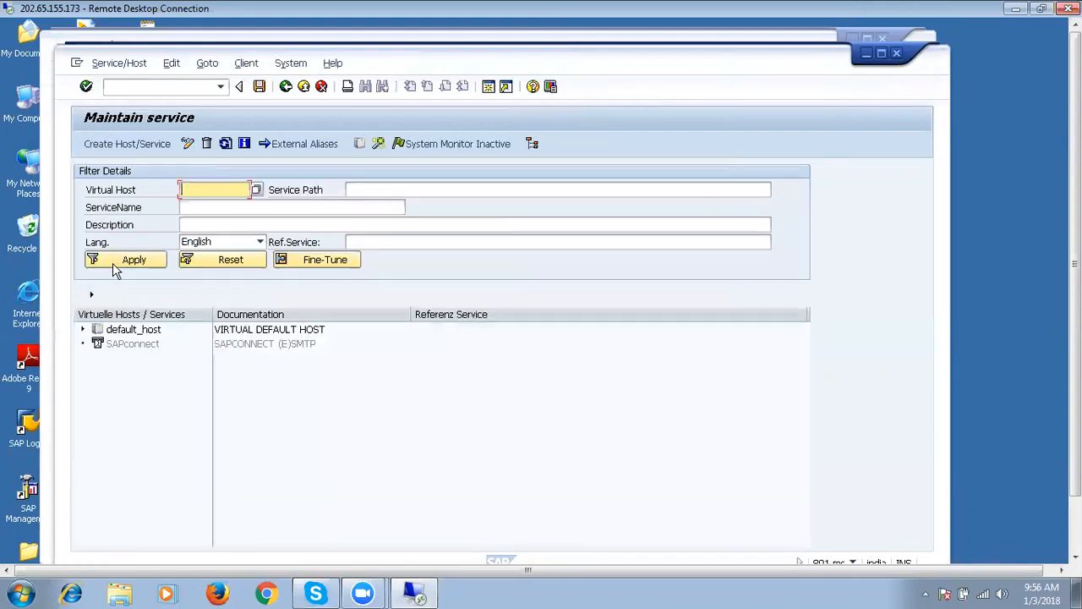
pyautogui.doubleClick(98, 330)
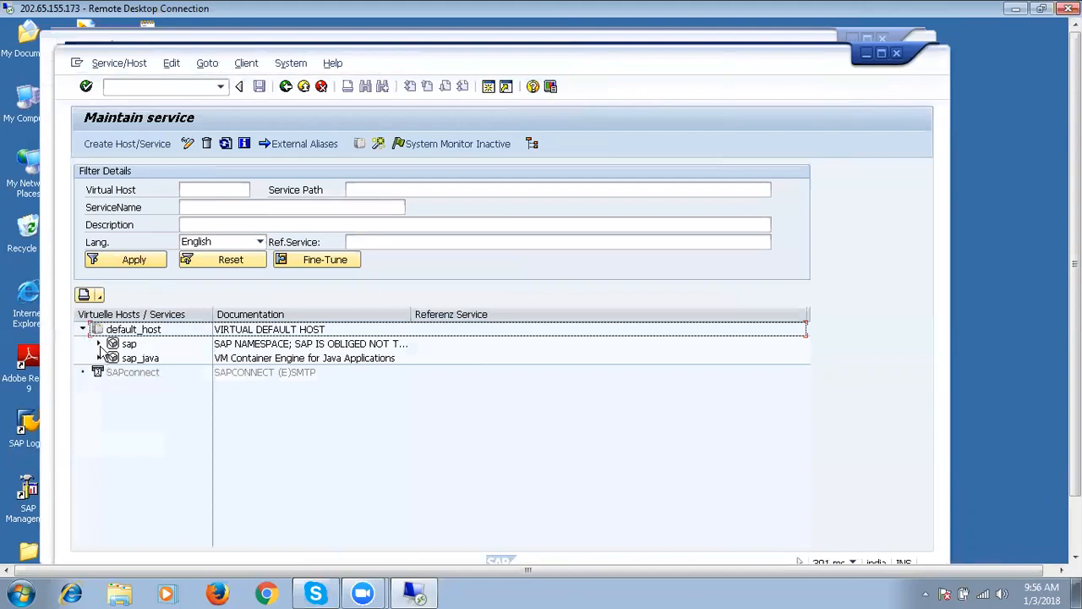
pyautogui.click(99, 344)
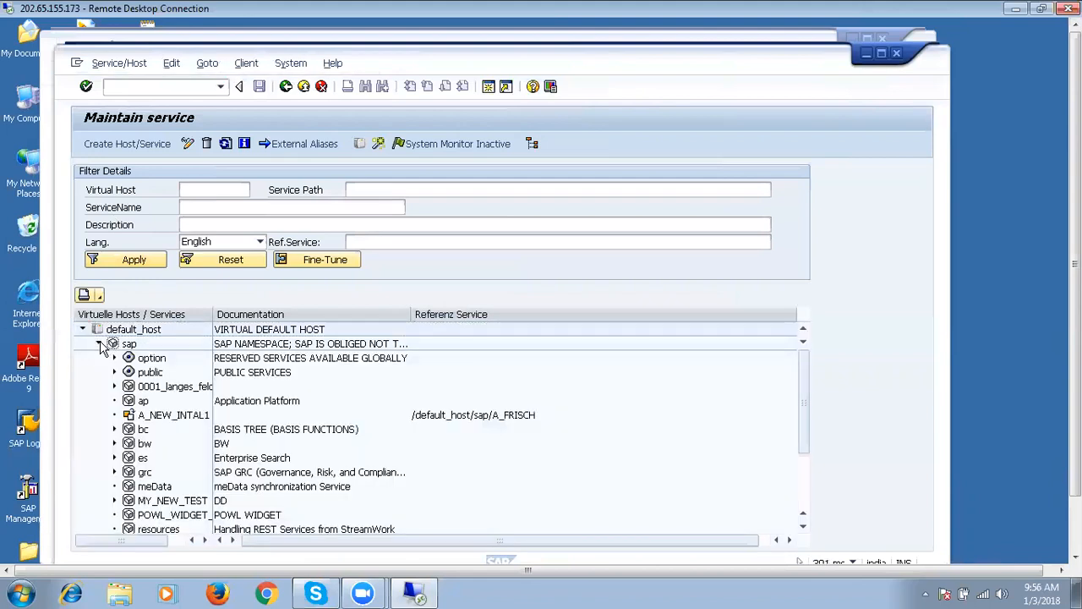
# Confirm the grc, public and bc services are already active, with Activate Service greyed out.
pyautogui.click(144, 474)
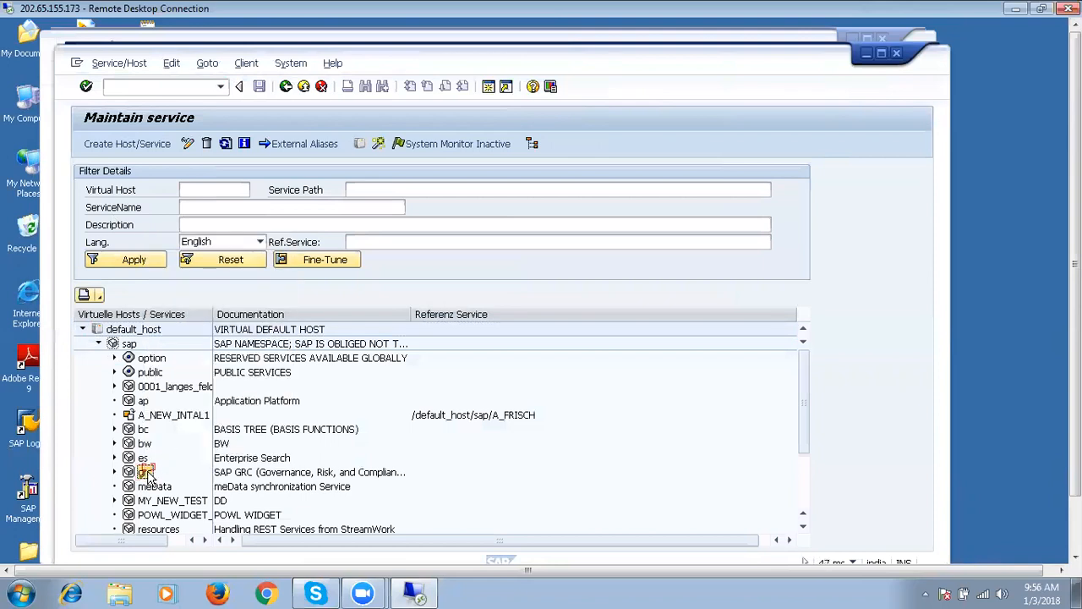
pyautogui.rightClick(148, 476)
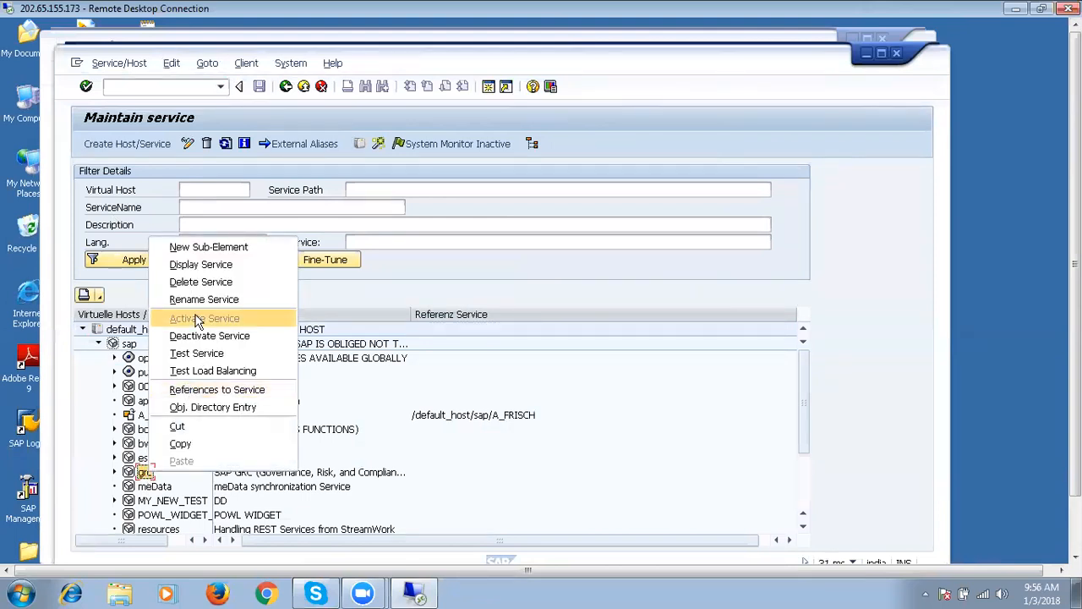
pyautogui.click(326, 395)
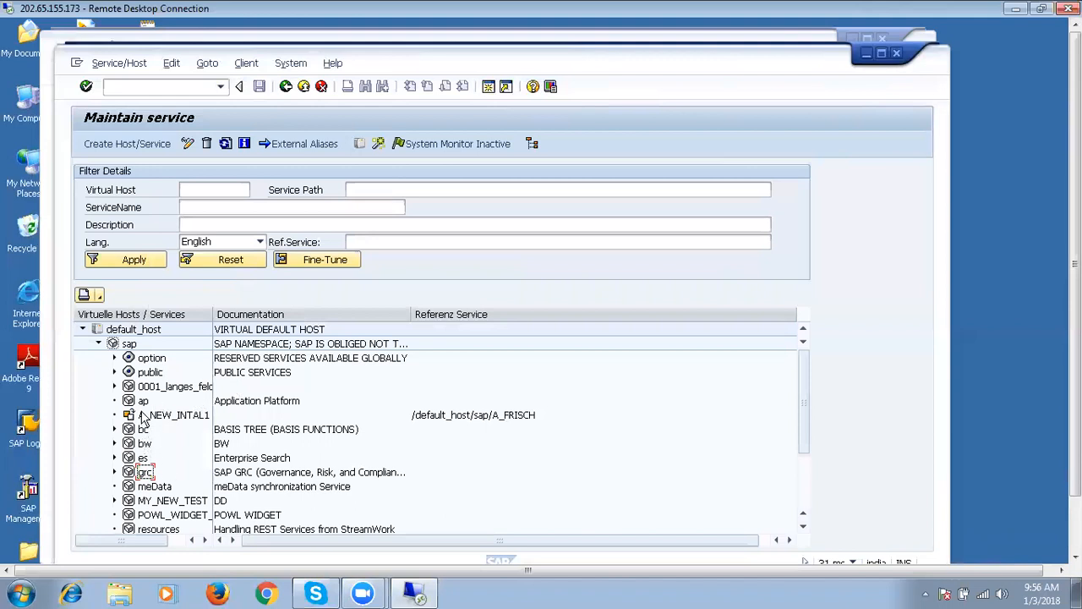
pyautogui.click(148, 373)
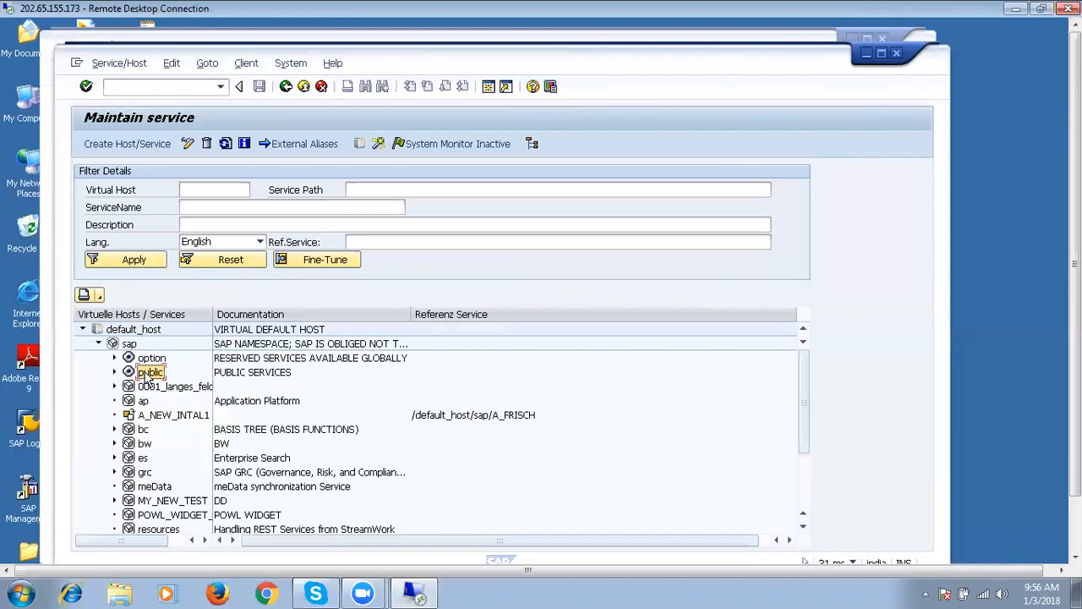
pyautogui.rightClick(147, 375)
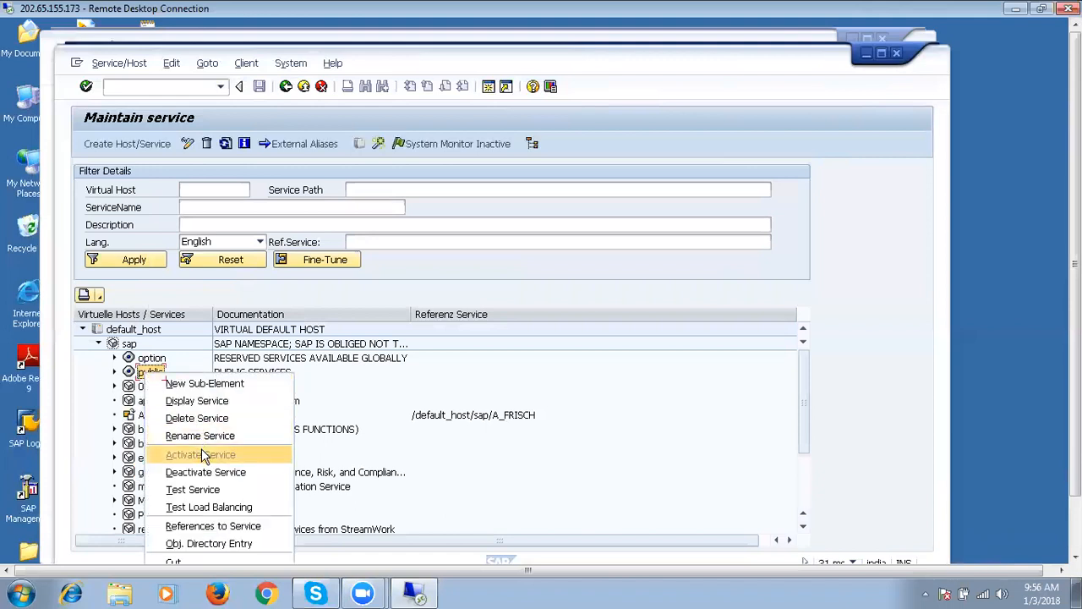
pyautogui.click(141, 430)
pyautogui.rightClick(141, 431)
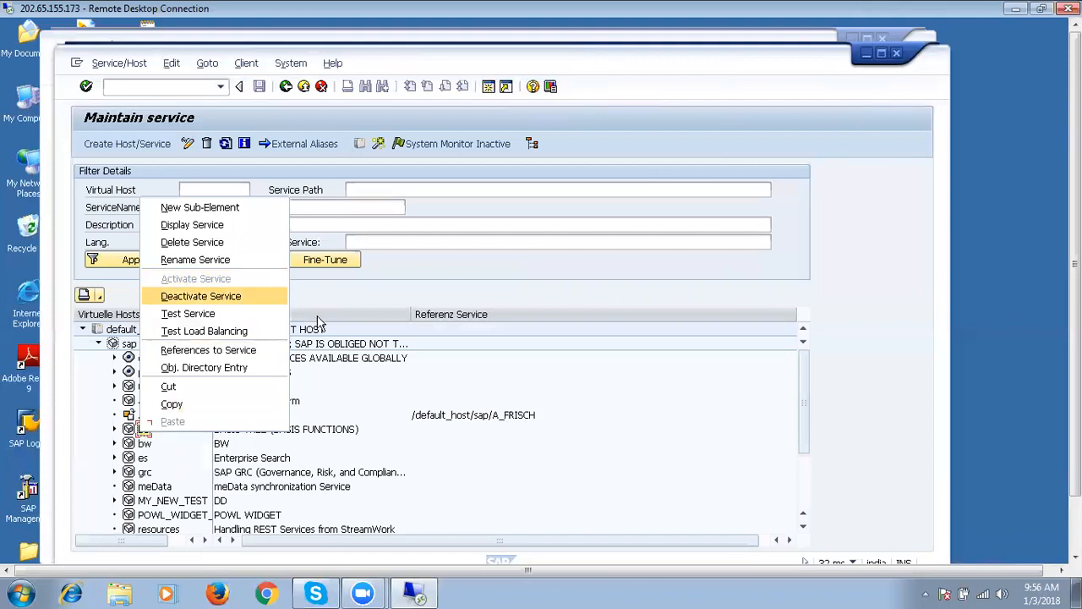
pyautogui.click(334, 290)
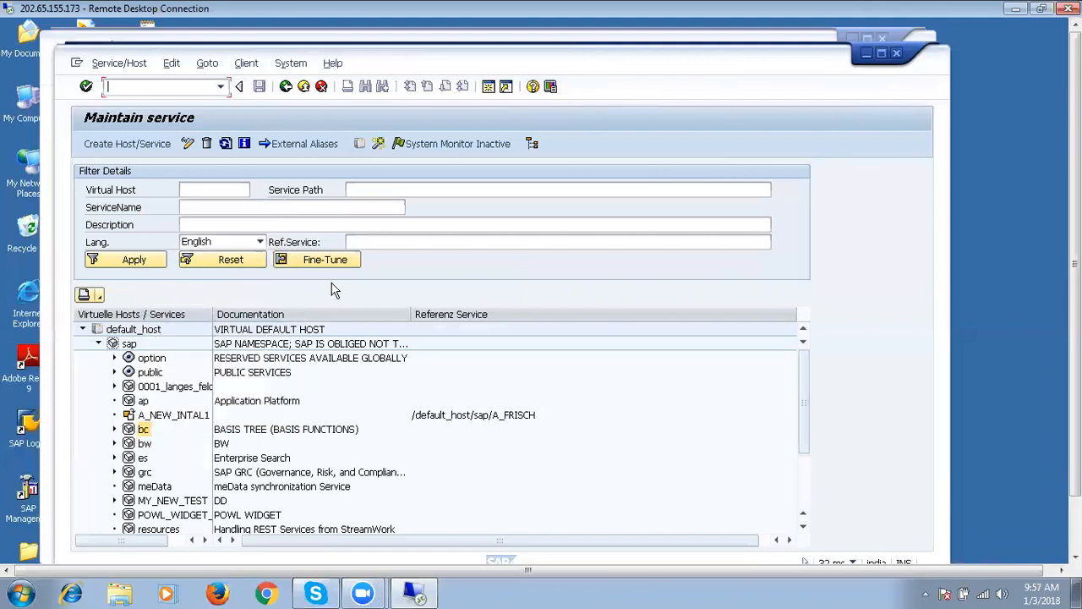
# Run /nnwbc from the command field history and open the /nwbc cockpit.
pyautogui.click(221, 87)
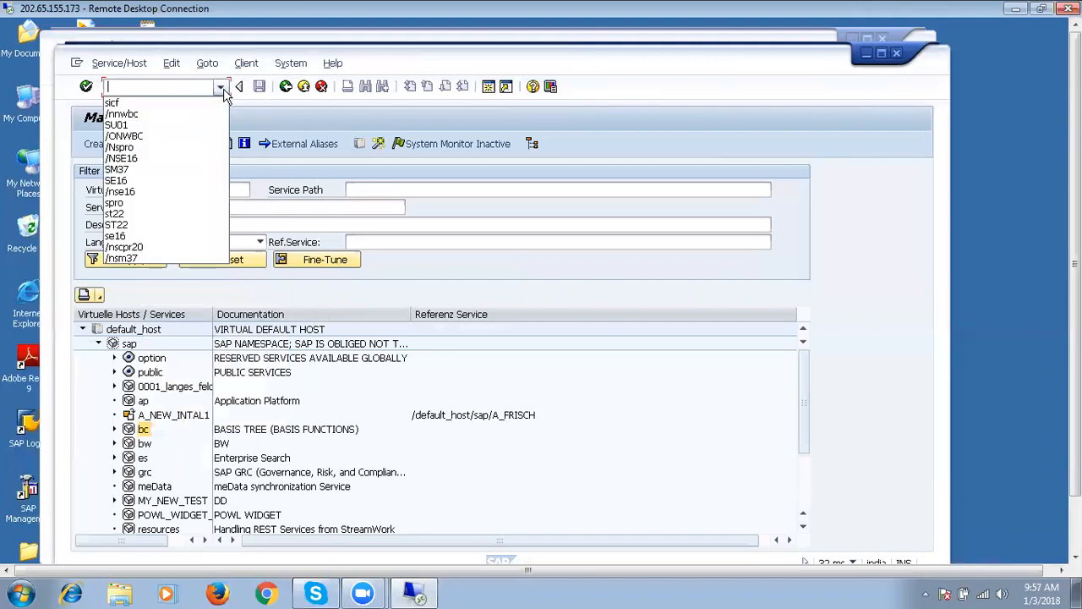
pyautogui.click(153, 115)
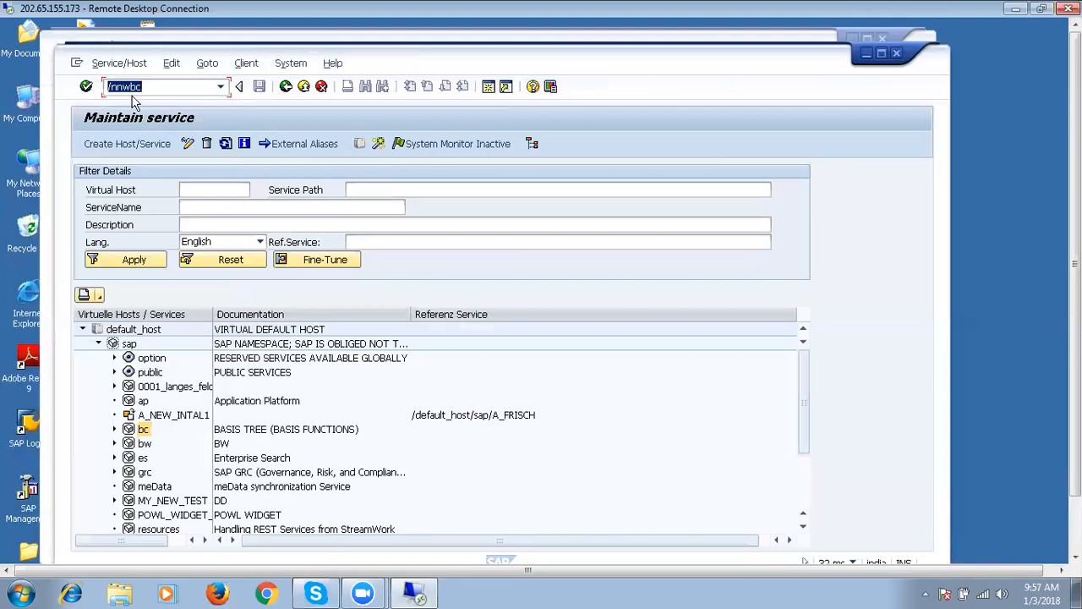
pyautogui.click(86, 87)
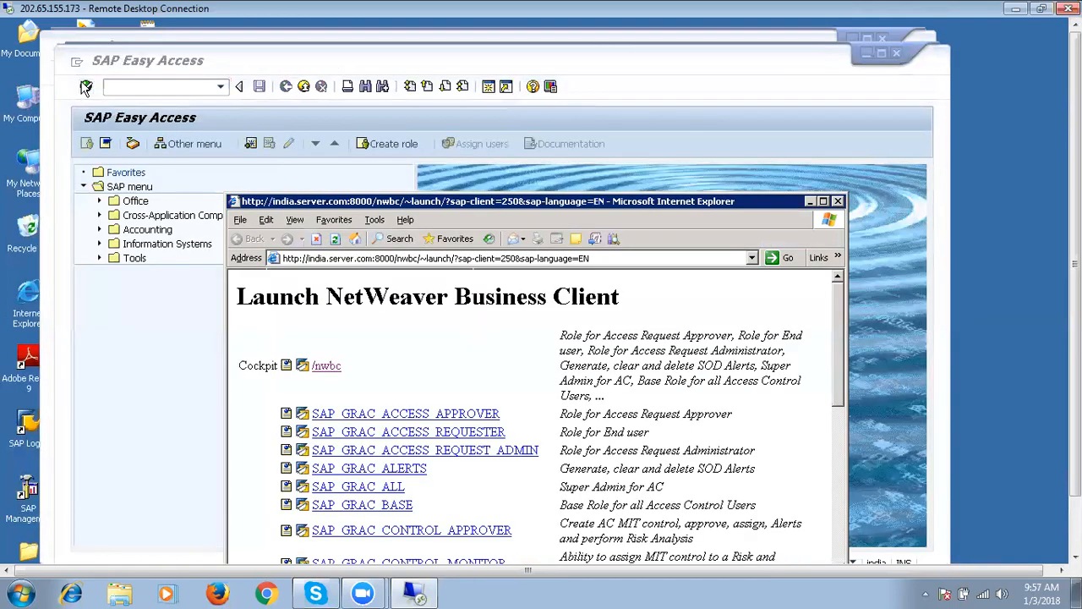
pyautogui.click(326, 366)
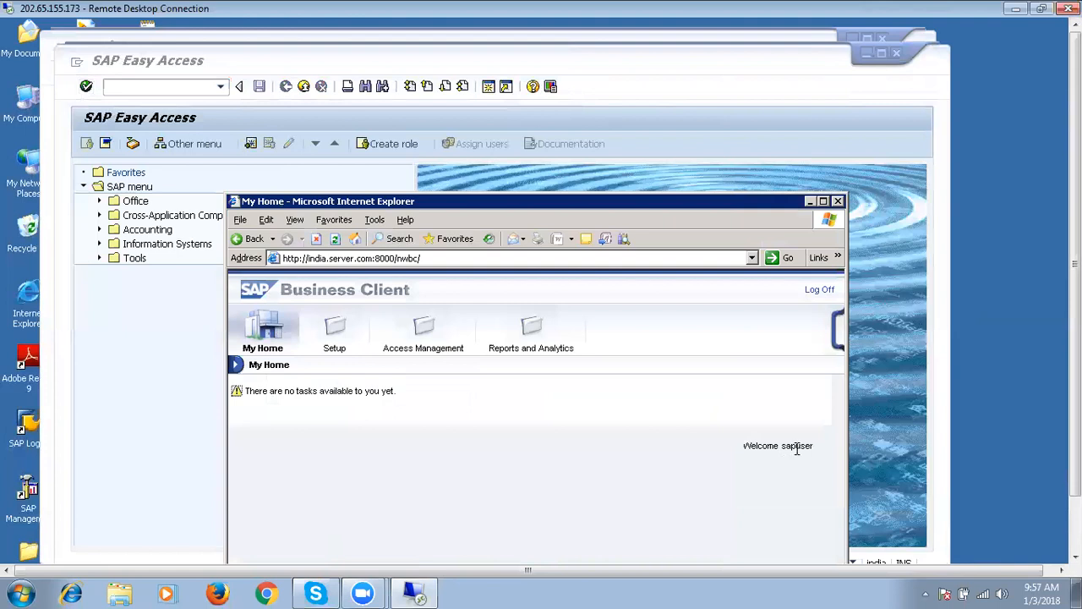
# Browse the Reports, Access Management, Setup and My Home areas, then close the browser window.
pyautogui.click(525, 329)
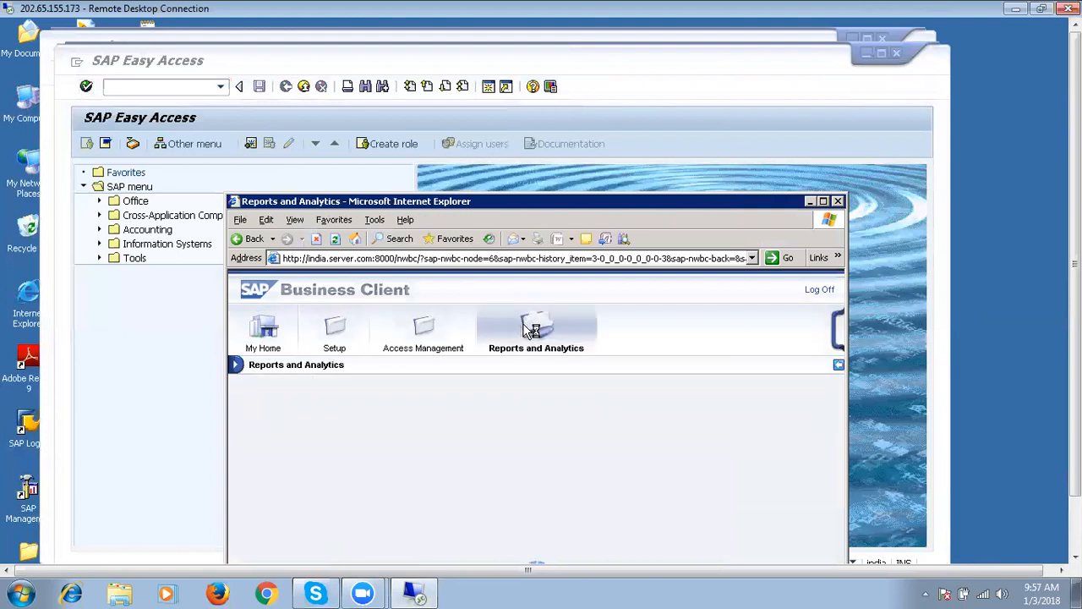
pyautogui.click(425, 336)
pyautogui.click(334, 335)
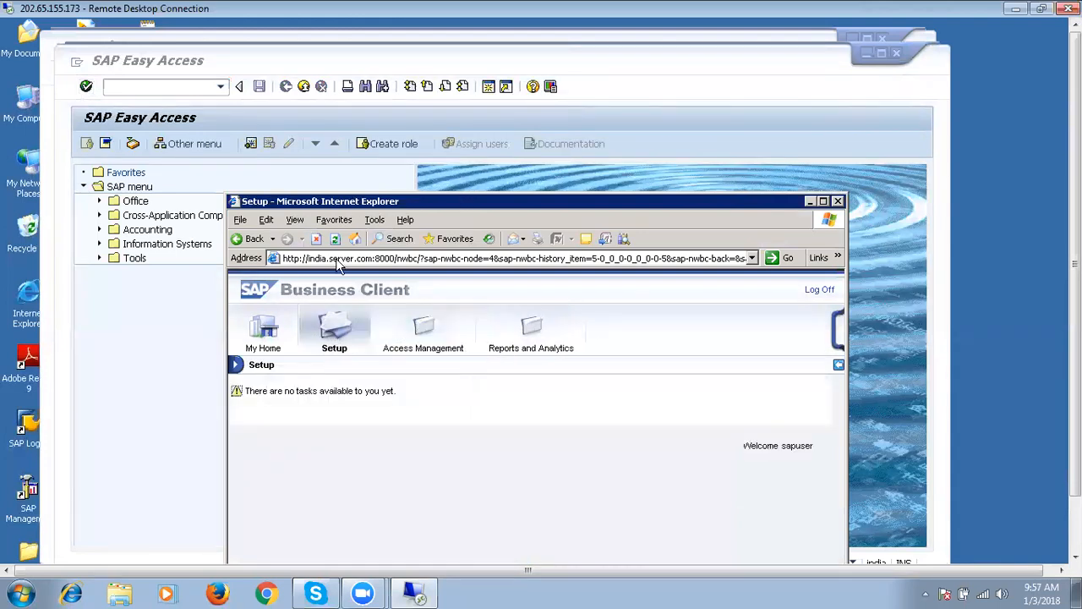
pyautogui.click(336, 240)
pyautogui.click(269, 338)
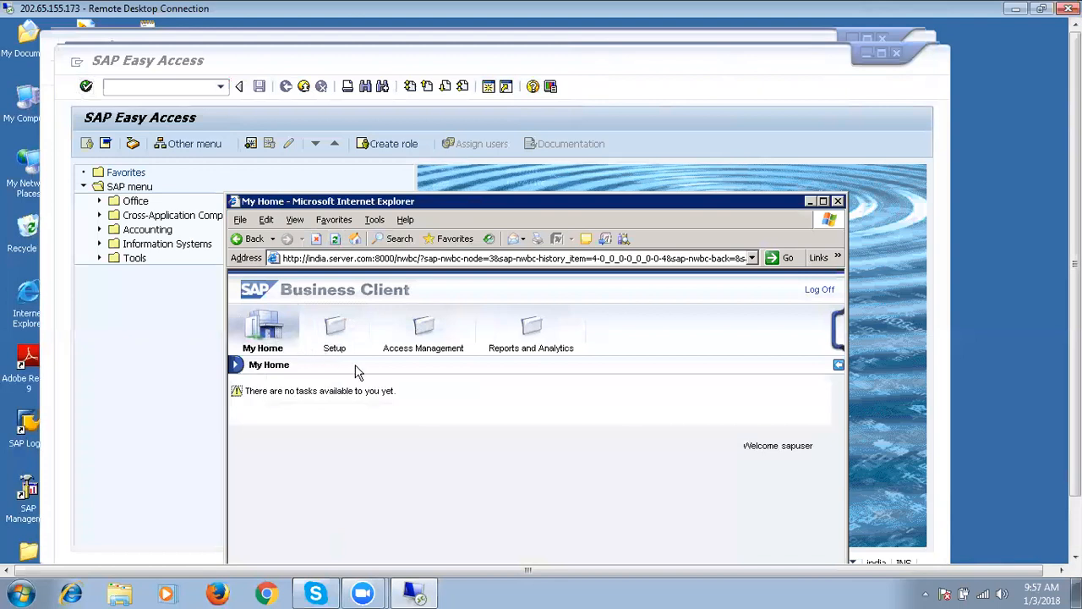
pyautogui.click(838, 202)
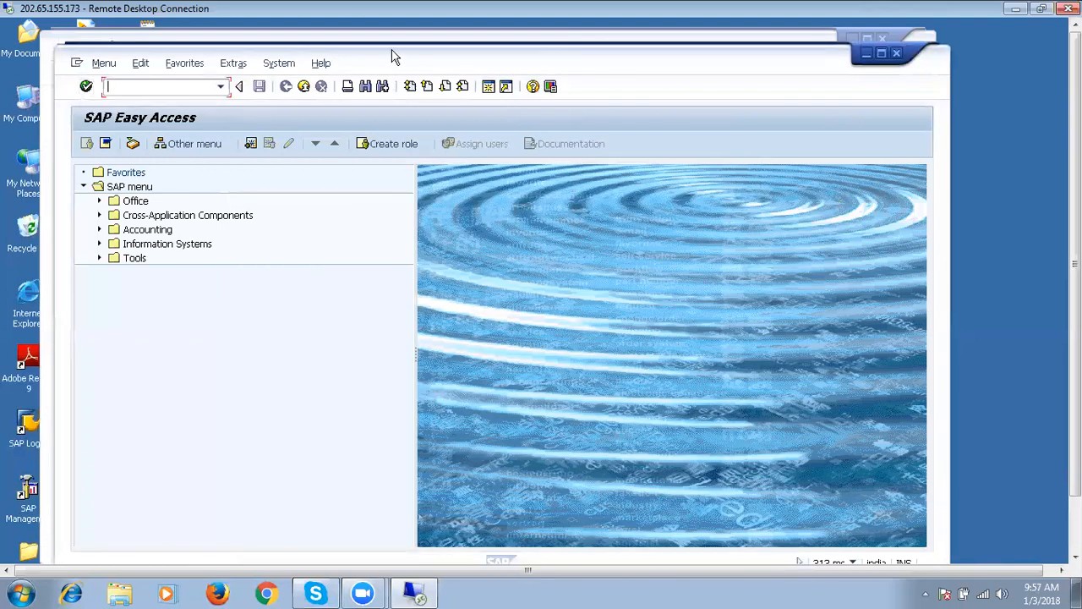
# Exit the IMG screens and log off the SAP GUI session.
pyautogui.click(303, 87)
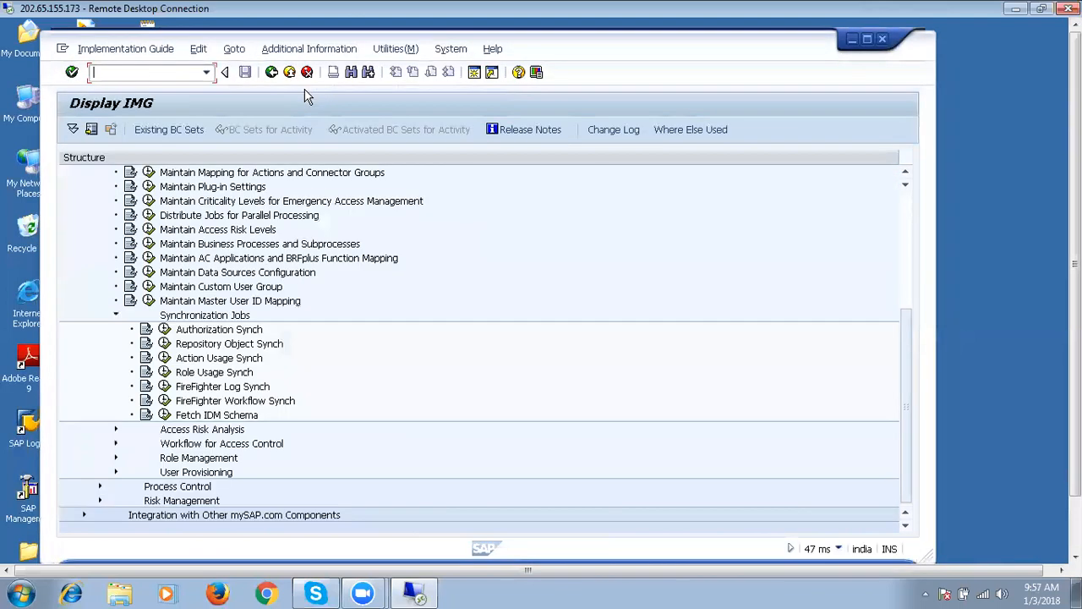
pyautogui.click(289, 73)
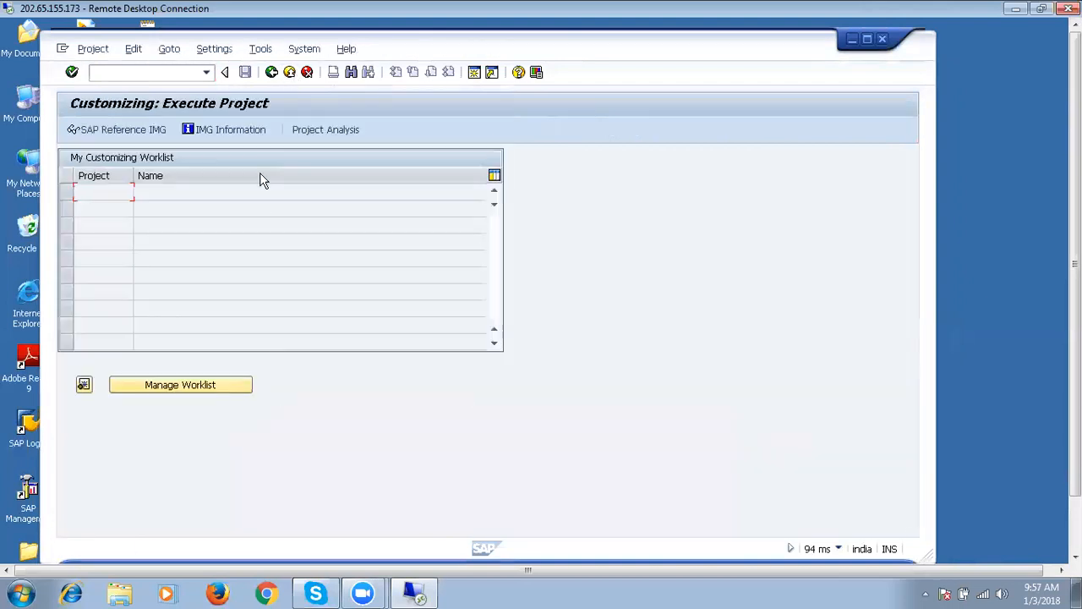
pyautogui.click(289, 73)
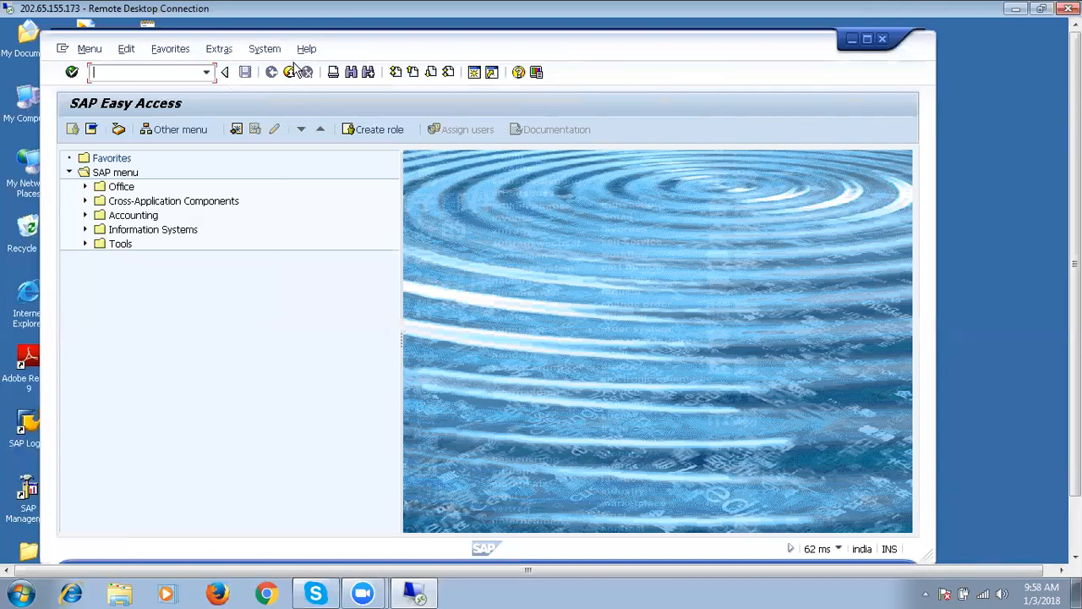
pyautogui.click(290, 73)
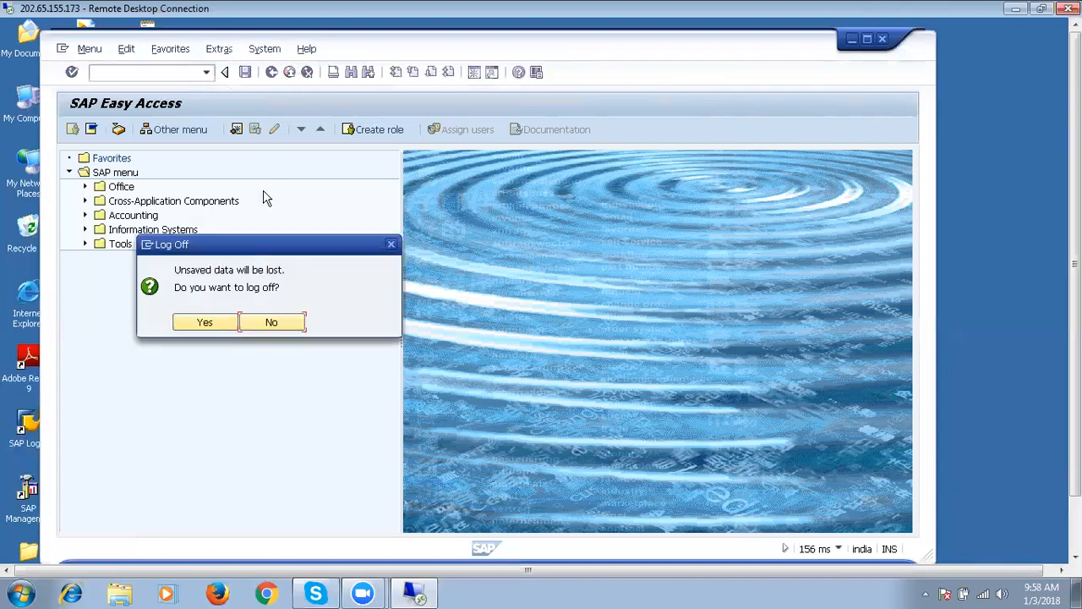
pyautogui.click(203, 325)
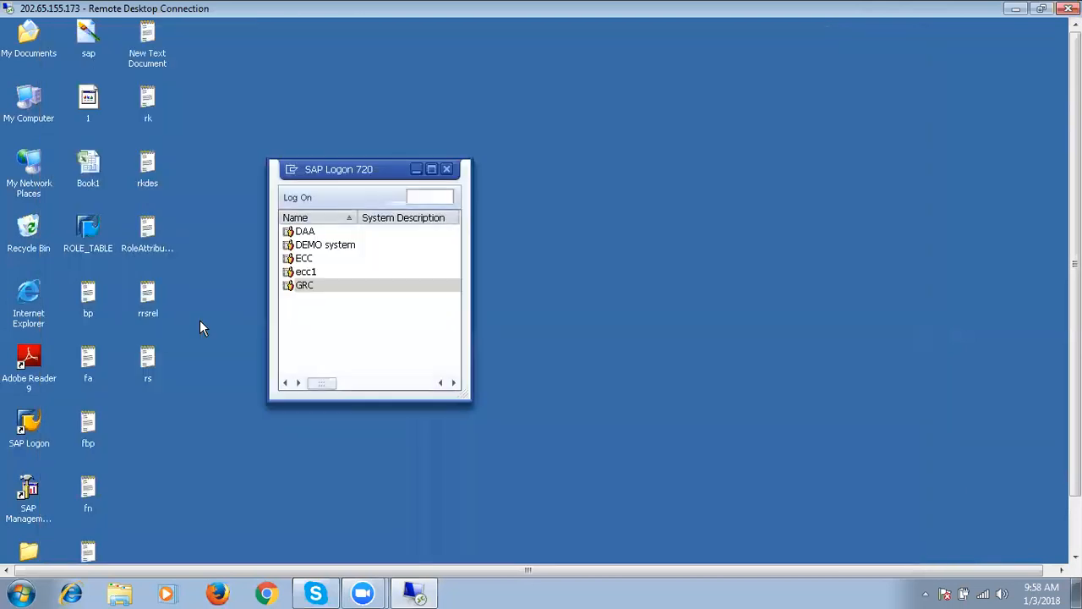
# Log back on to the GRC system in client 250 as SAPUSER with its password.
pyautogui.click(311, 287)
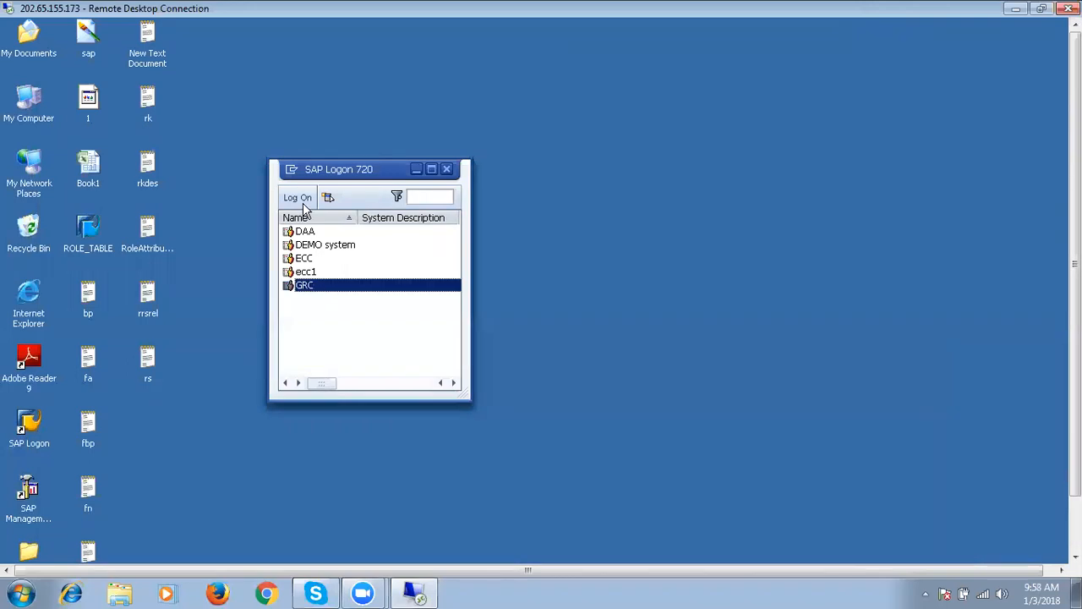
pyautogui.click(298, 201)
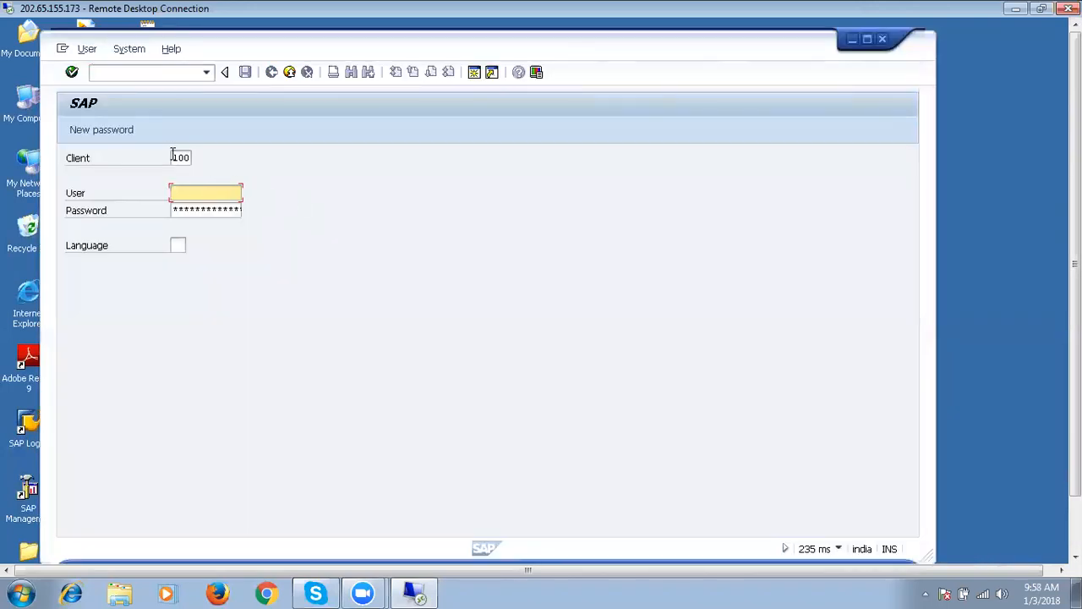
pyautogui.click(173, 157)
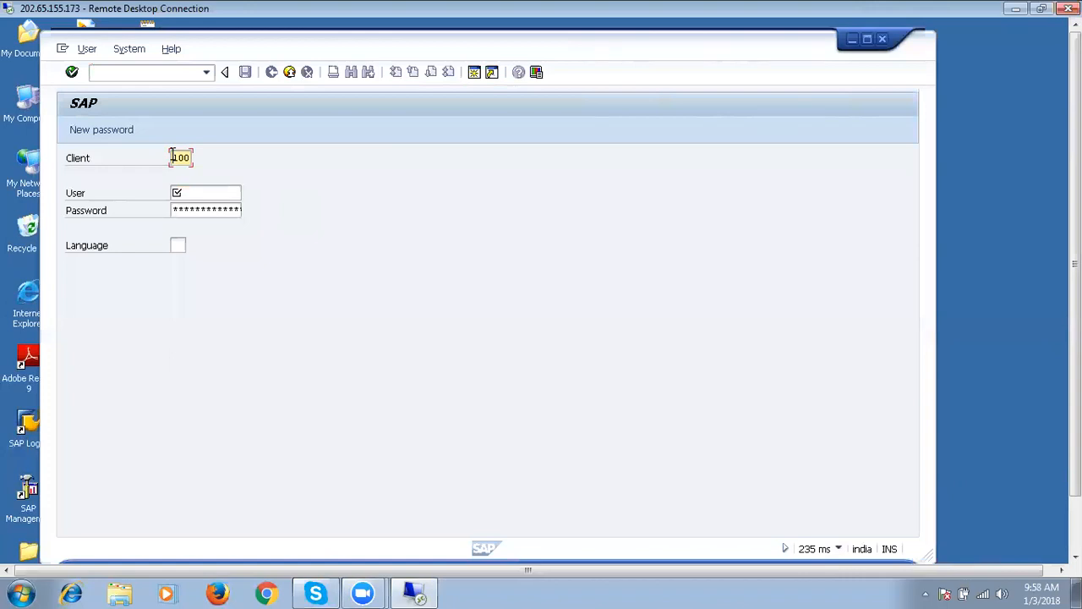
pyautogui.press('Delete')
pyautogui.press('Delete')
pyautogui.press('Delete')
pyautogui.write('2')
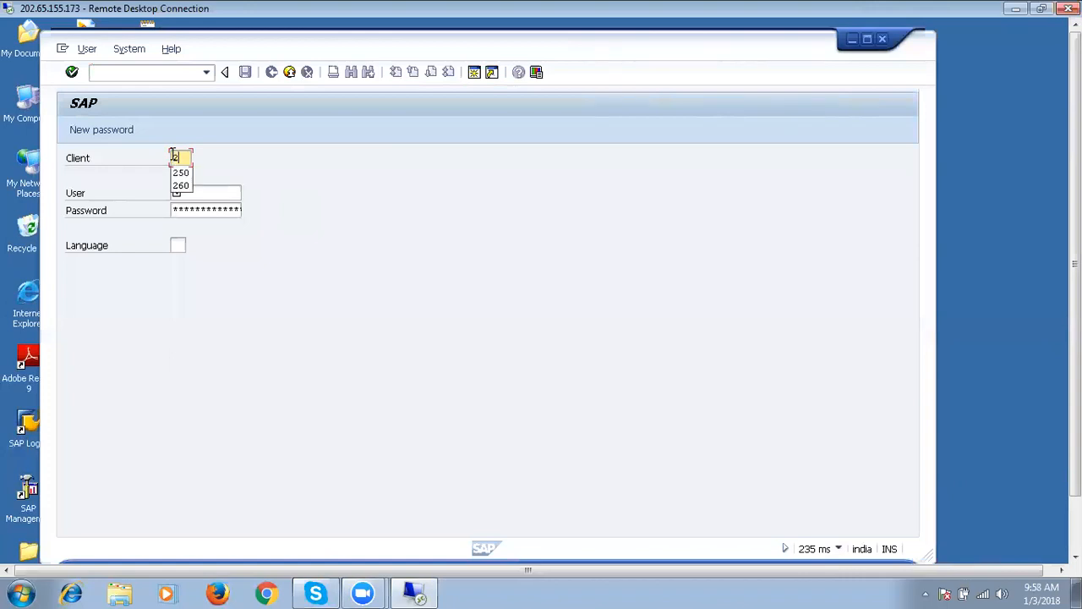
pyautogui.write('50')
pyautogui.press('Tab')
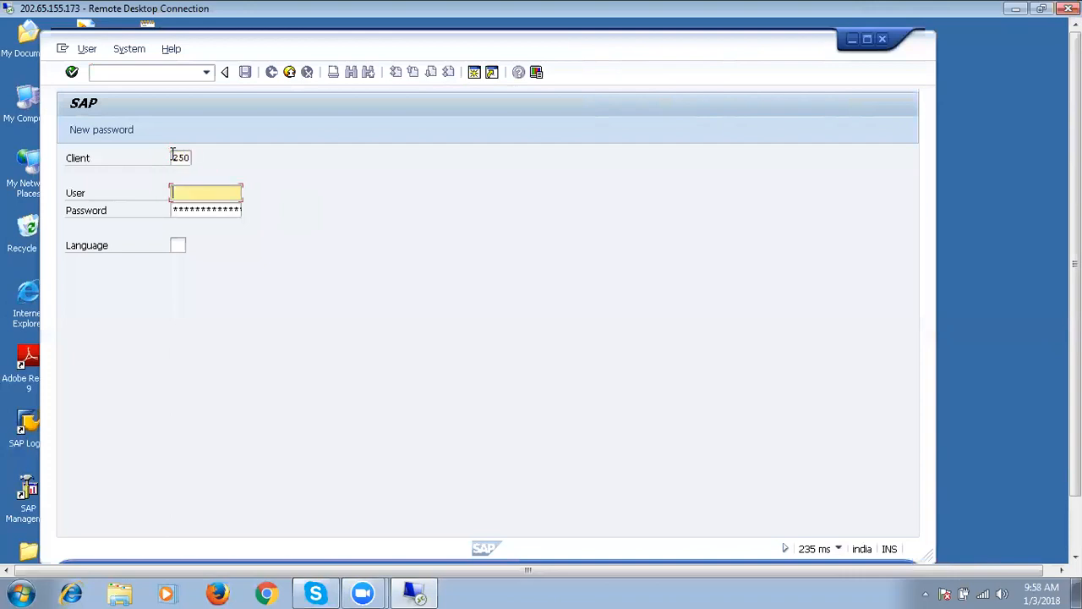
pyautogui.write('sap')
pyautogui.press('Down')
pyautogui.press('Return')
pyautogui.press('Tab')
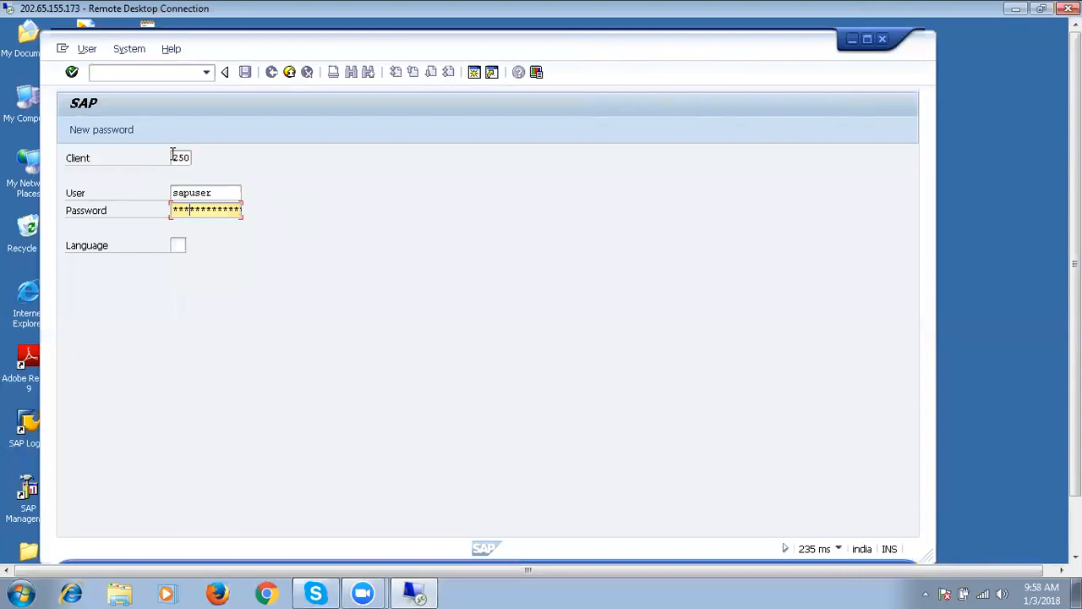
pyautogui.press('Return')
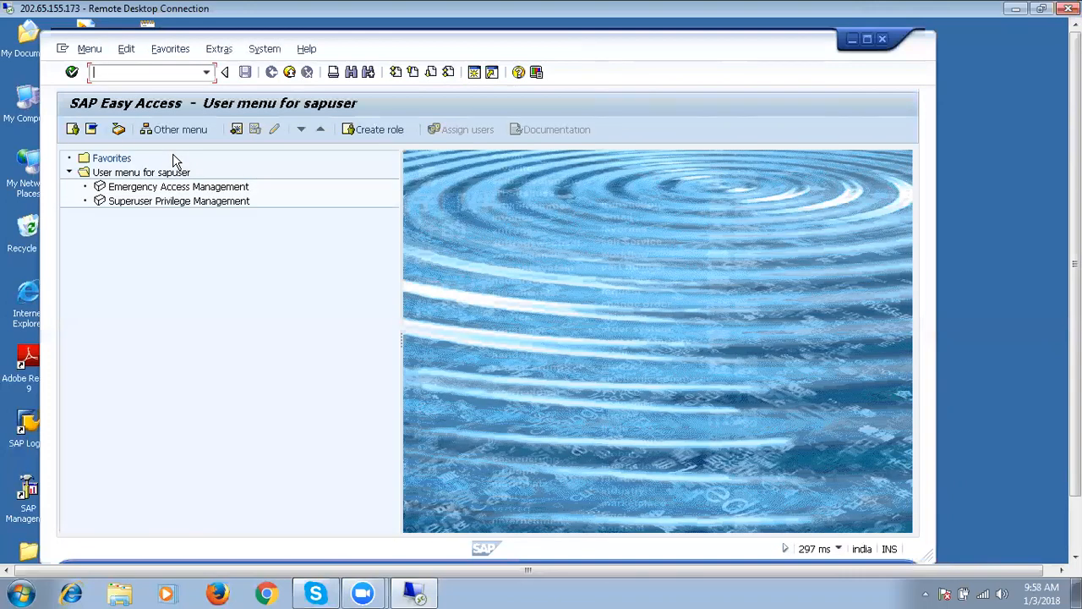
# Run nwbc from the command field and open the /nwbc cockpit on My Home.
pyautogui.write('nwbc')
pyautogui.press('Return')
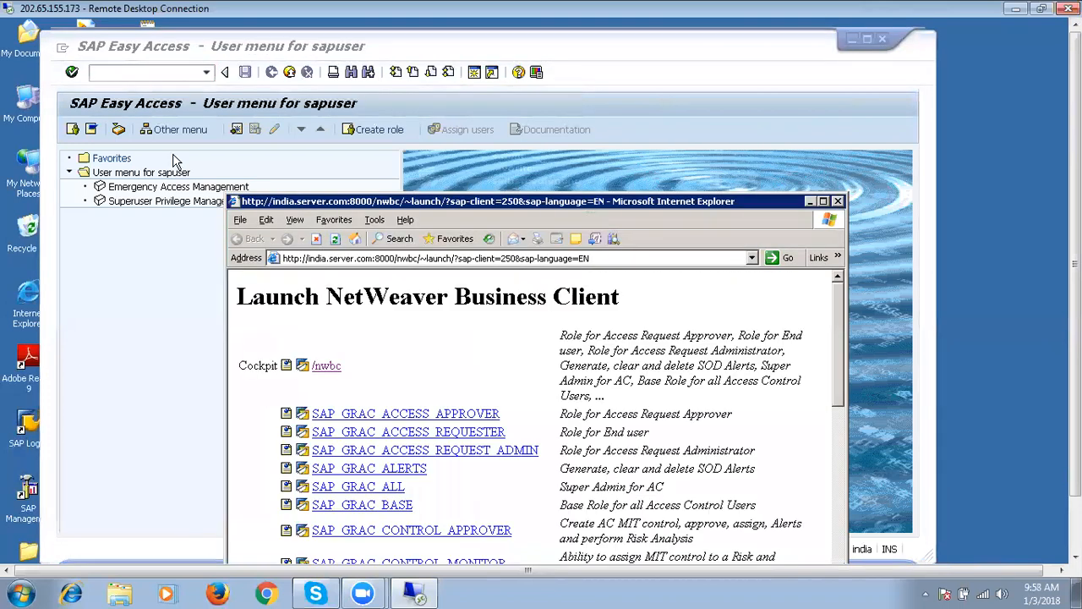
pyautogui.click(334, 369)
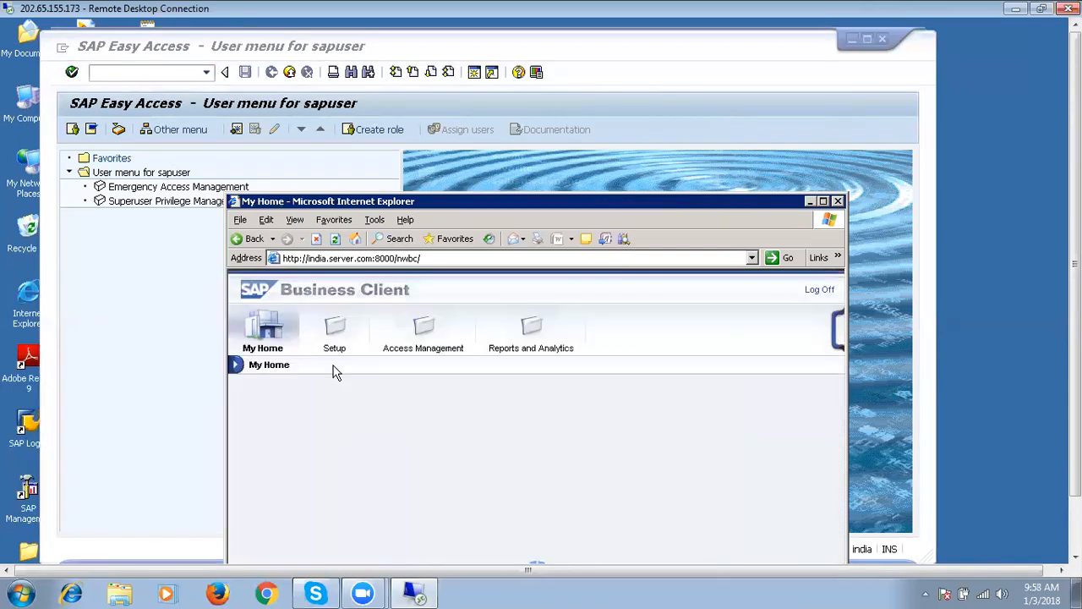
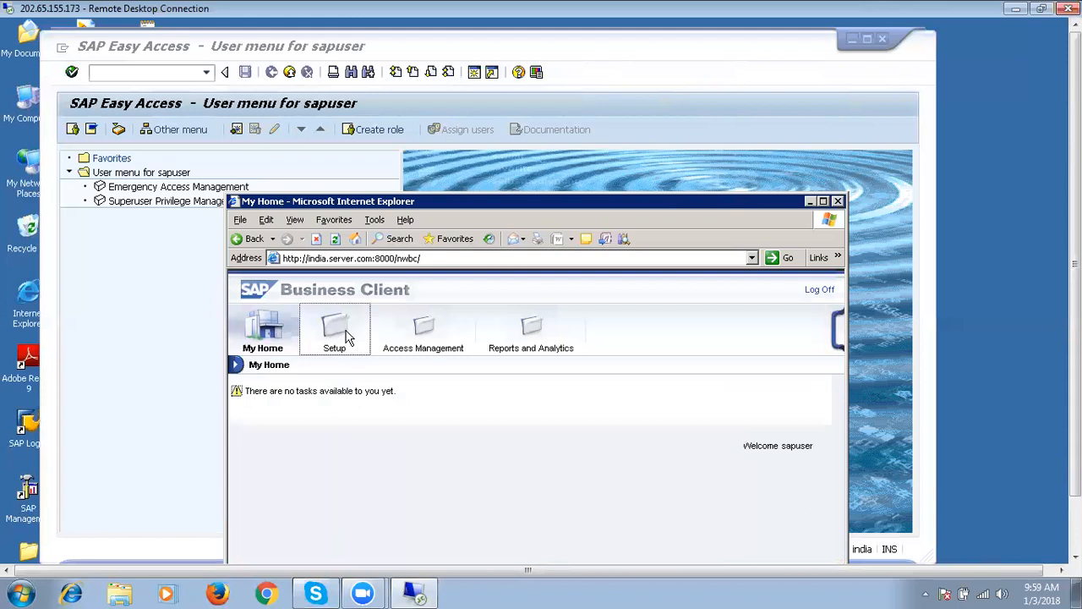
# Check the Setup, Access Management and Reports and Analytics areas in NWBC for tasks.
pyautogui.click(346, 336)
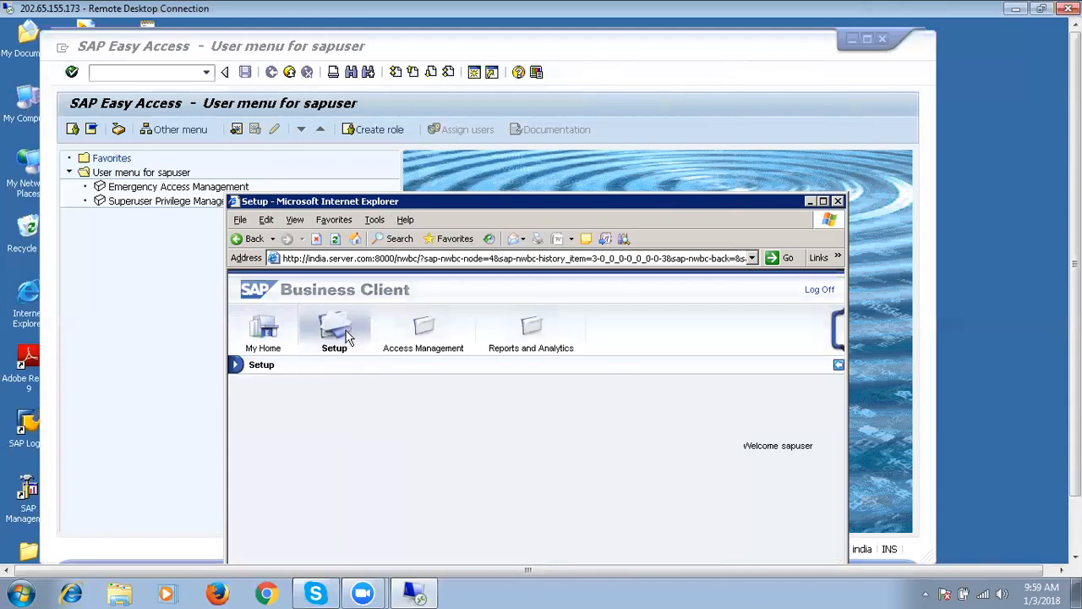
pyautogui.click(415, 338)
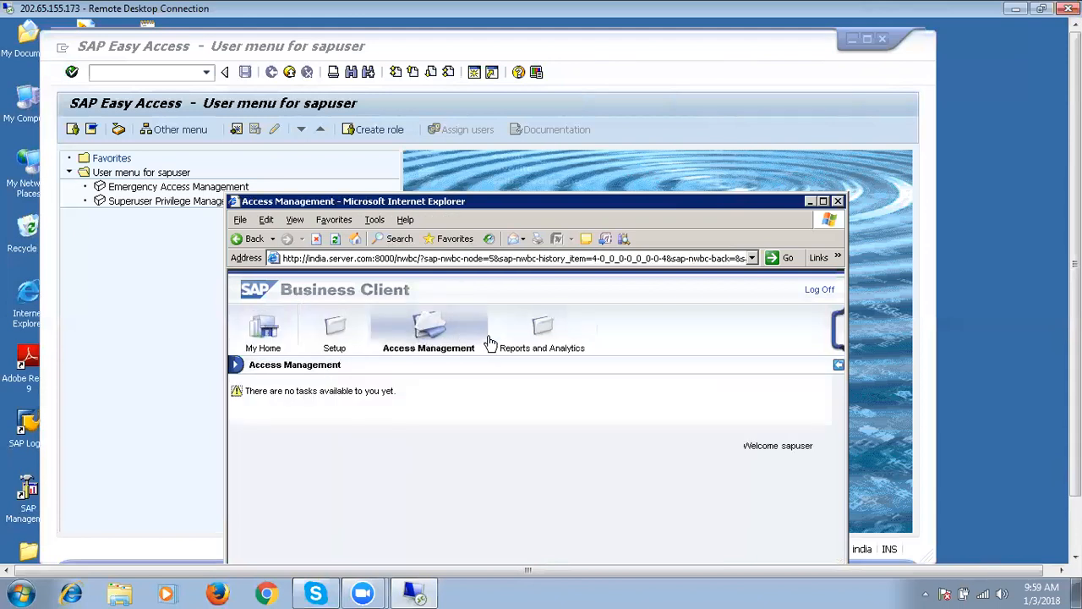
pyautogui.click(535, 336)
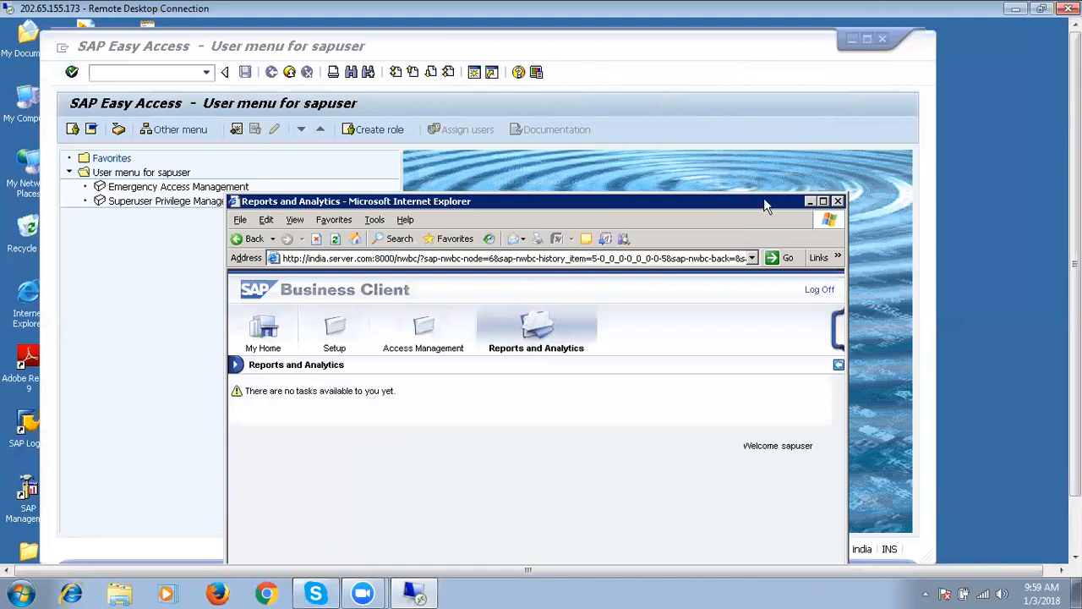
# Minimize the Business Client browser window, restore it, then close it.
pyautogui.click(809, 203)
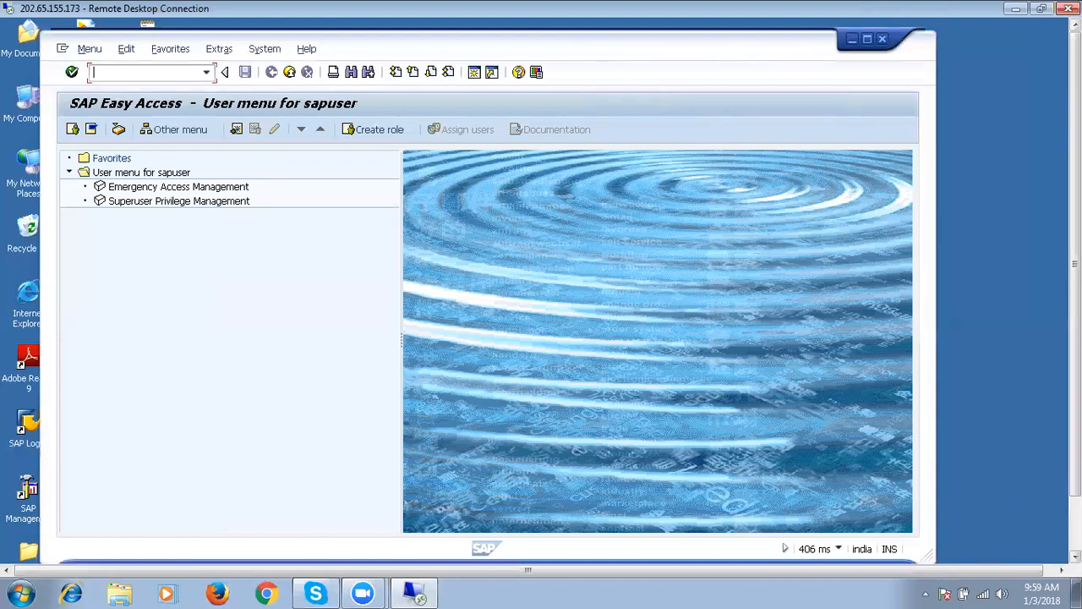
pyautogui.moveTo(1076, 448); pyautogui.dragTo(1075, 505)
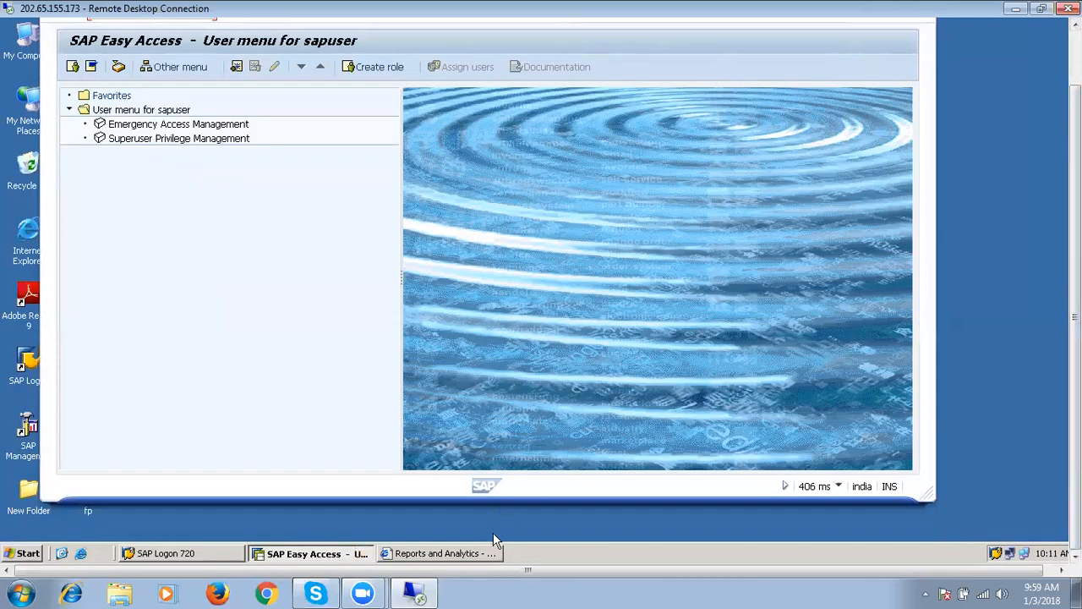
pyautogui.click(492, 558)
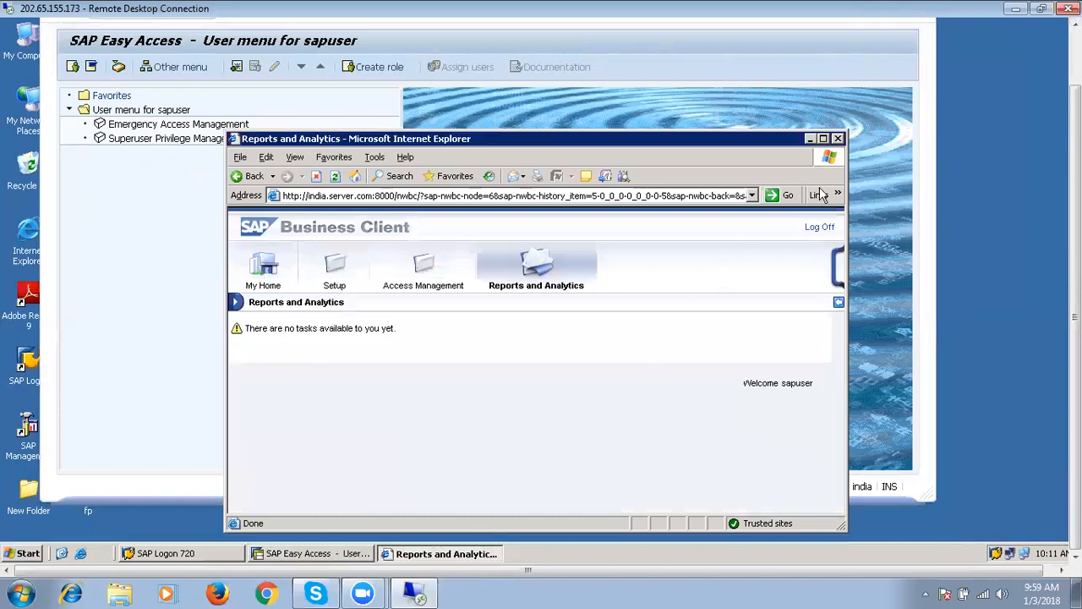
pyautogui.click(838, 138)
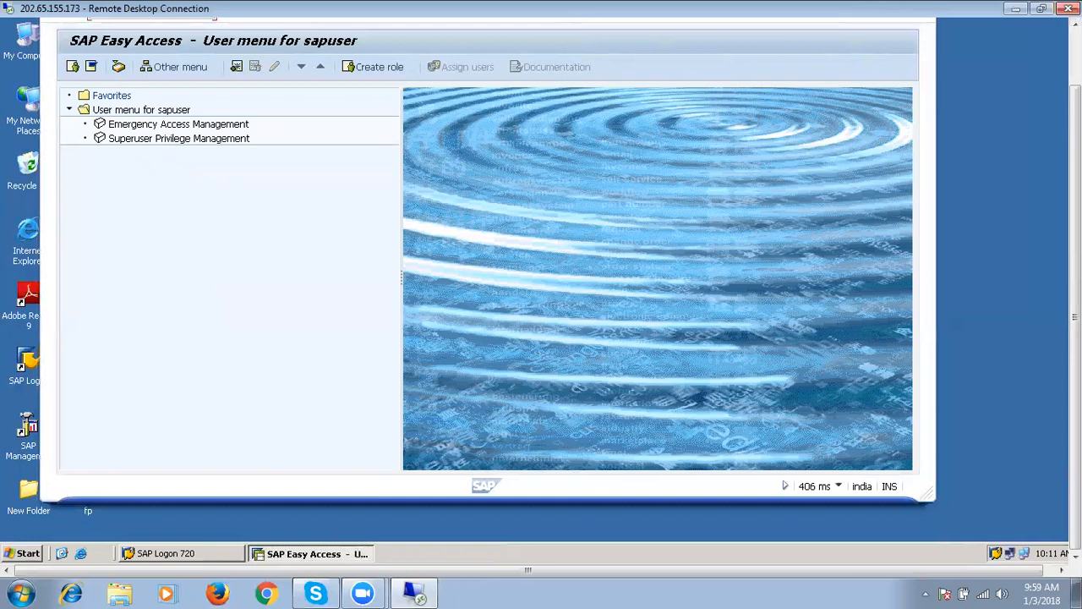
pyautogui.click(1076, 57)
pyautogui.click(284, 223)
pyautogui.click(153, 73)
pyautogui.write('supc')
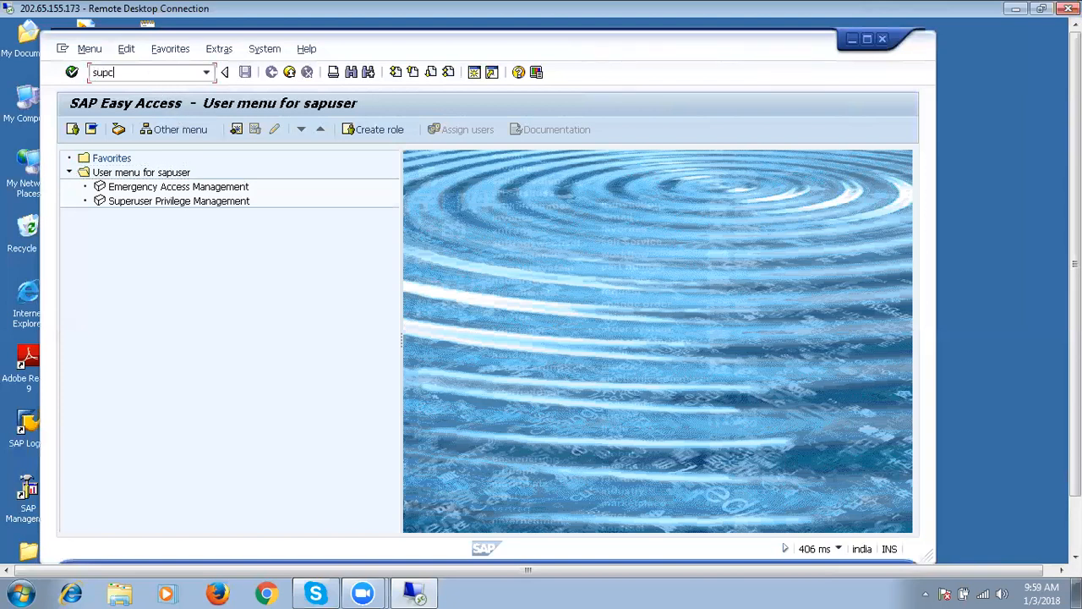
pyautogui.press('Return')
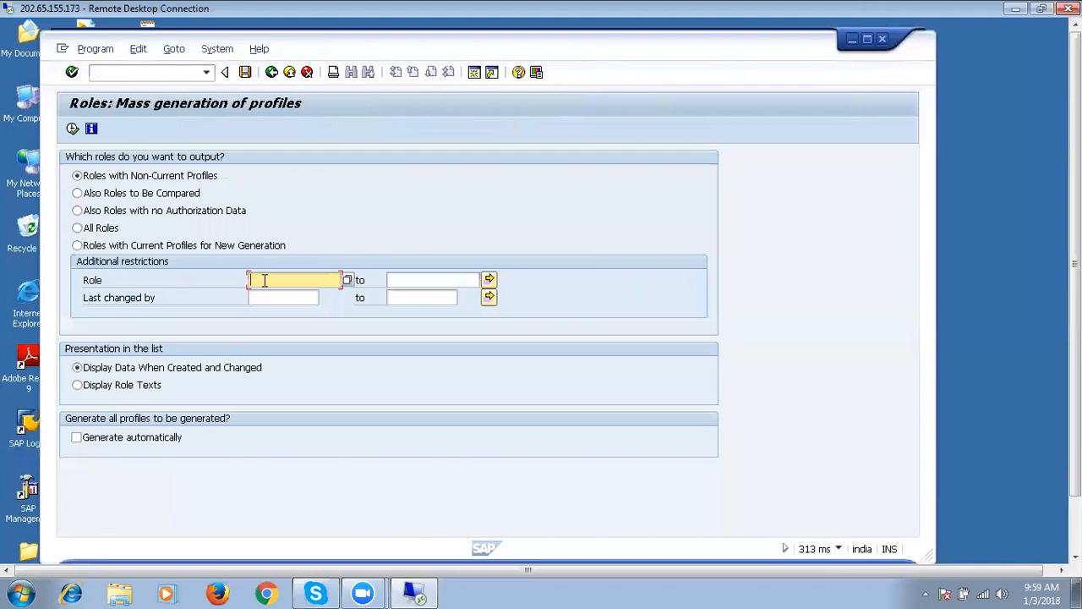
pyautogui.write('*GRAC*')
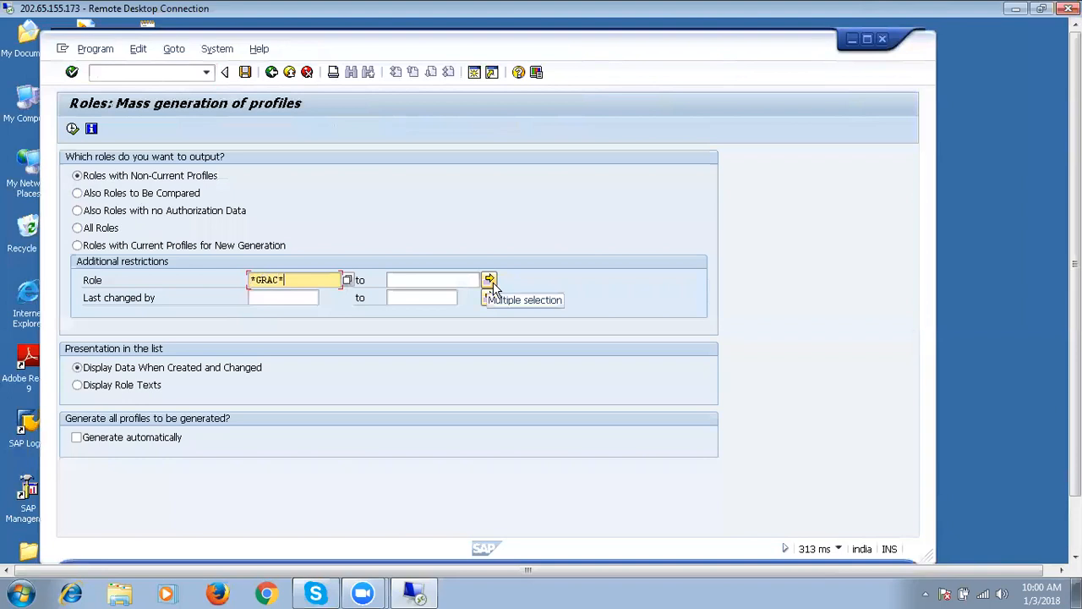
pyautogui.click(76, 439)
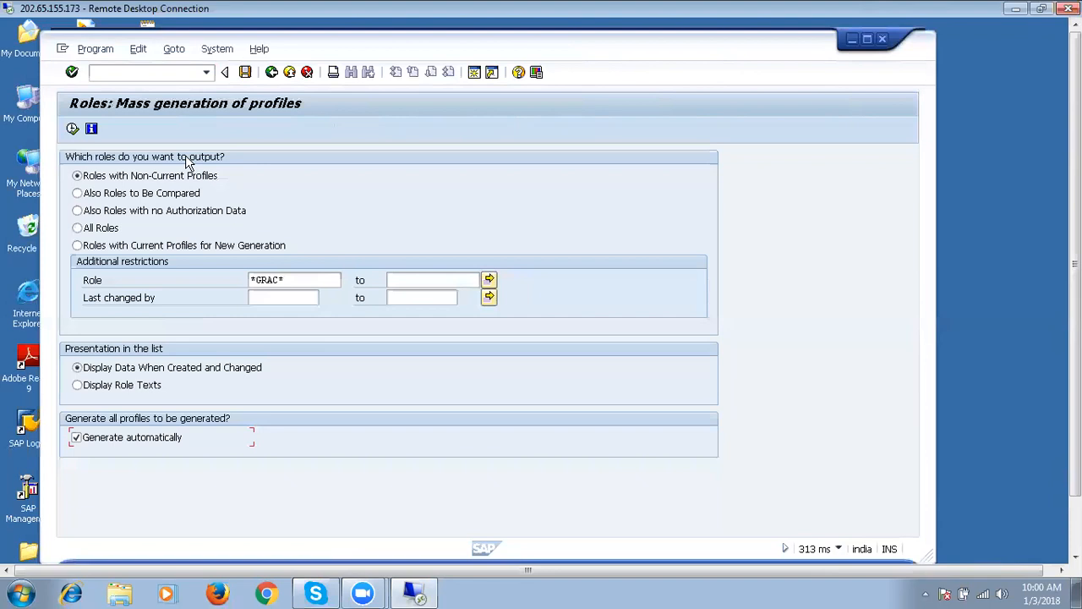
pyautogui.click(73, 129)
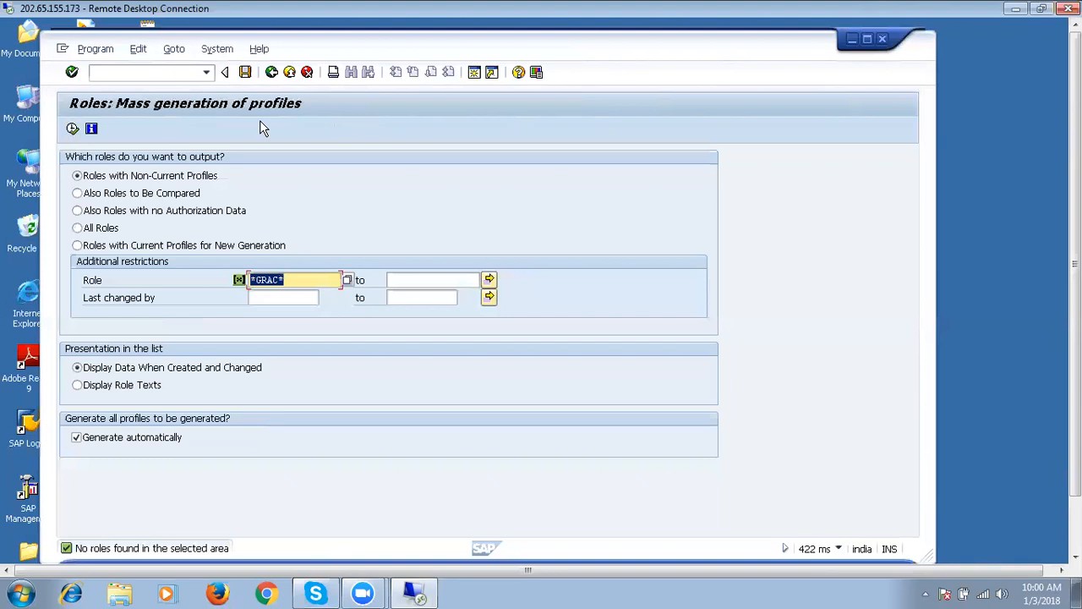
pyautogui.click(272, 72)
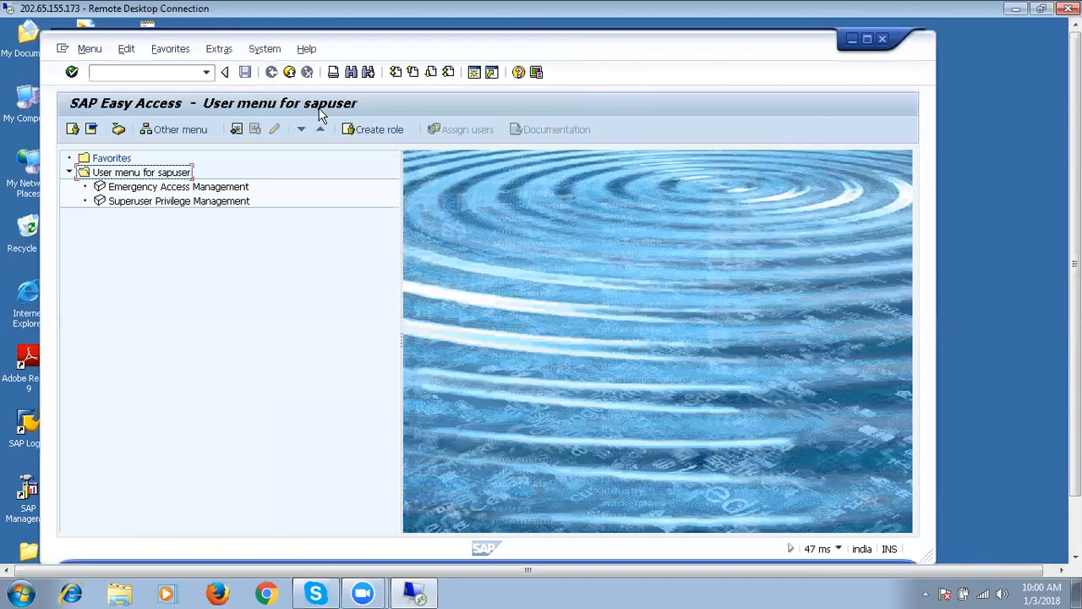
# Open the user's record in SU01 in change mode.
pyautogui.click(141, 75)
pyautogui.write('SU01')
pyautogui.press('Return')
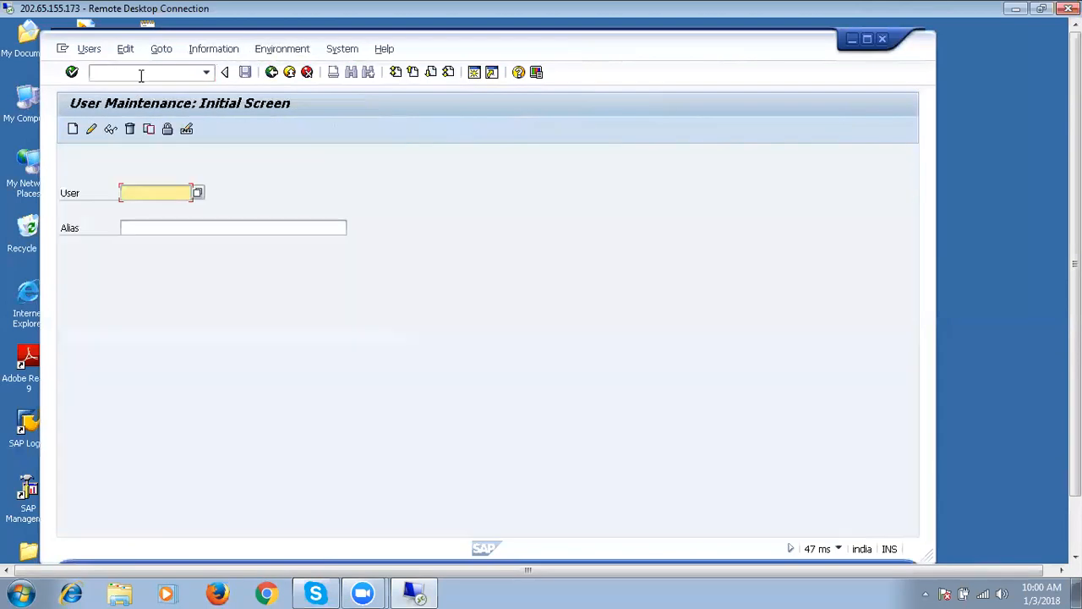
pyautogui.write('s')
pyautogui.click(147, 209)
pyautogui.click(91, 129)
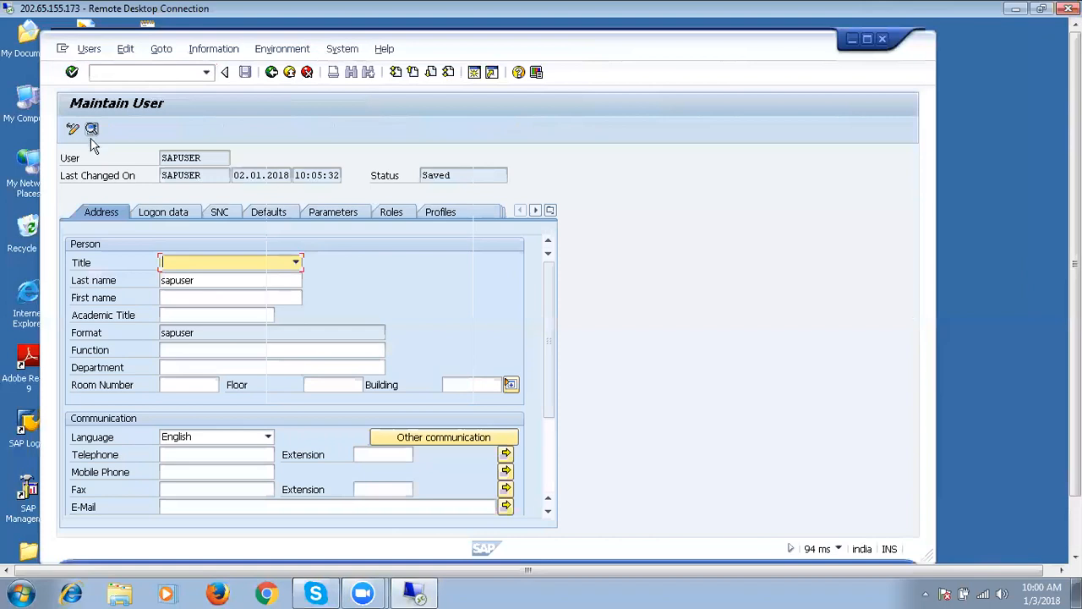
# Review the user's Logon data, Defaults and Parameters tabs.
pyautogui.click(184, 219)
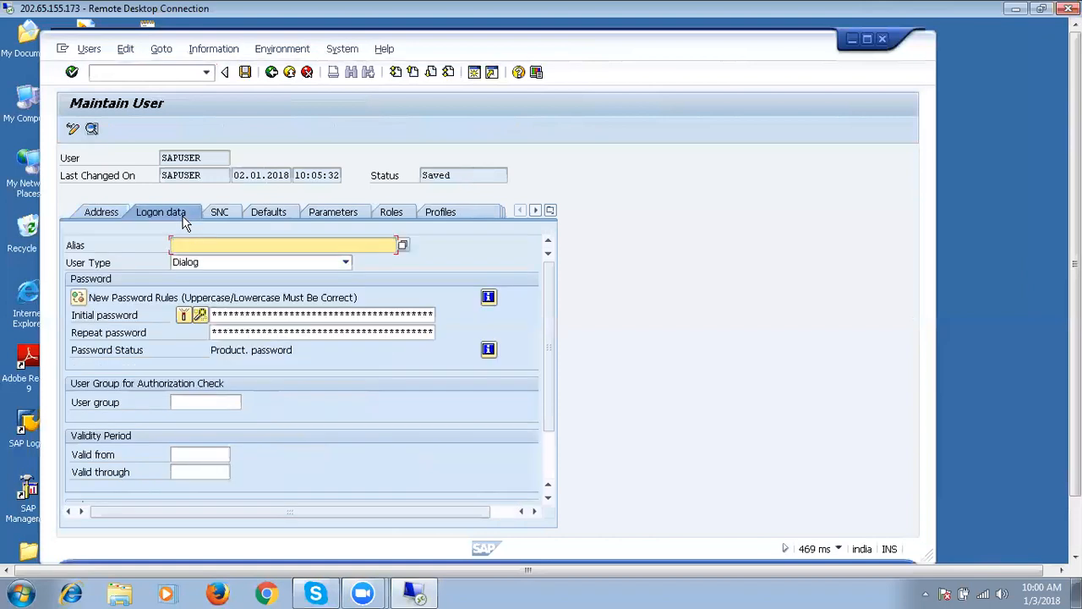
pyautogui.click(250, 220)
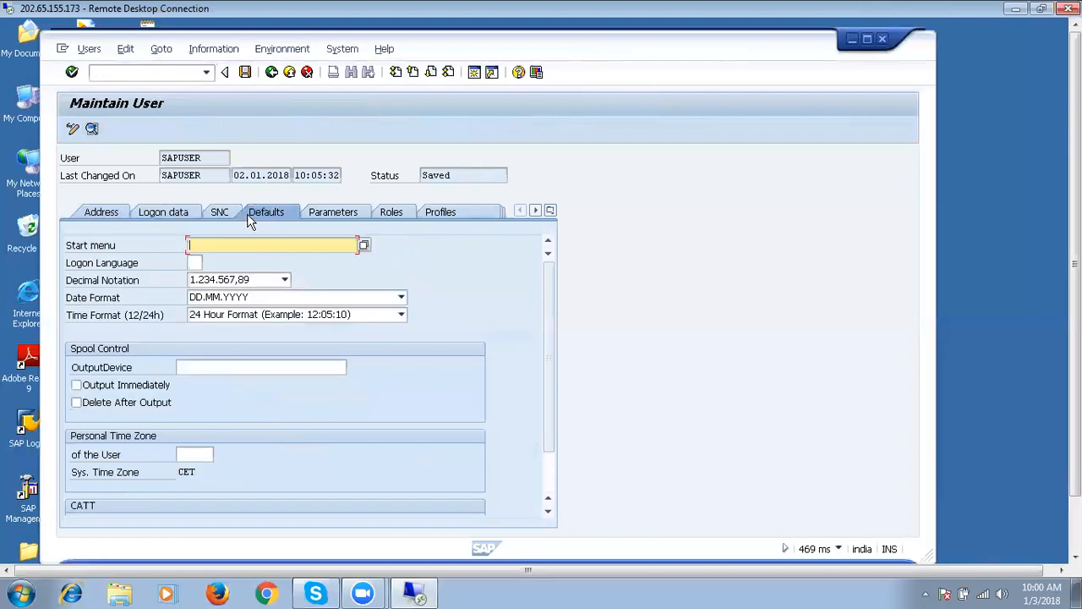
pyautogui.click(340, 214)
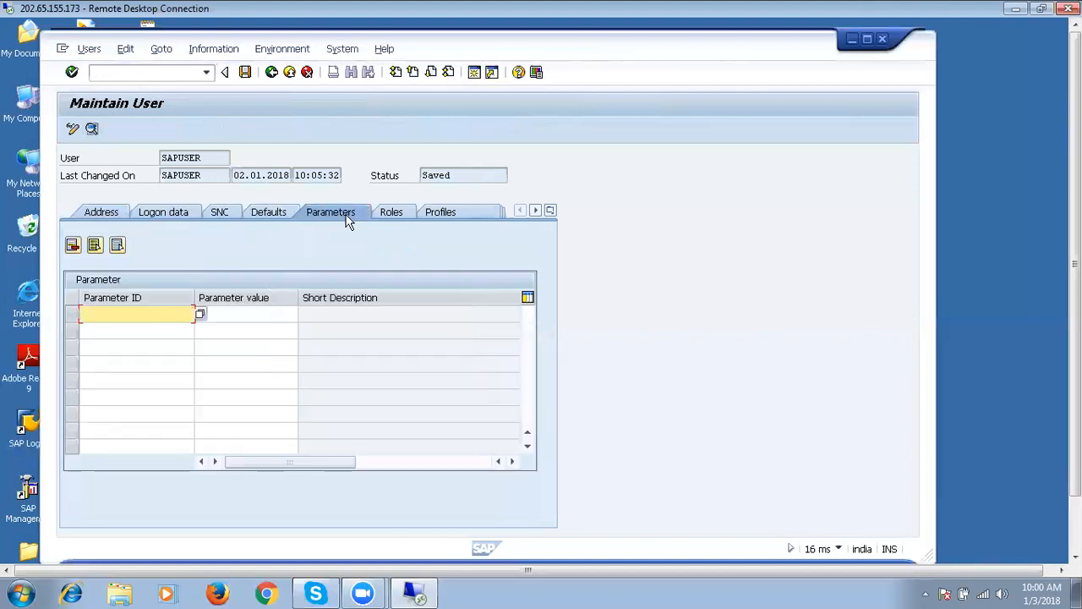
# Scroll the user's Roles list down to SAP_GRAC_NWBC.
pyautogui.click(389, 217)
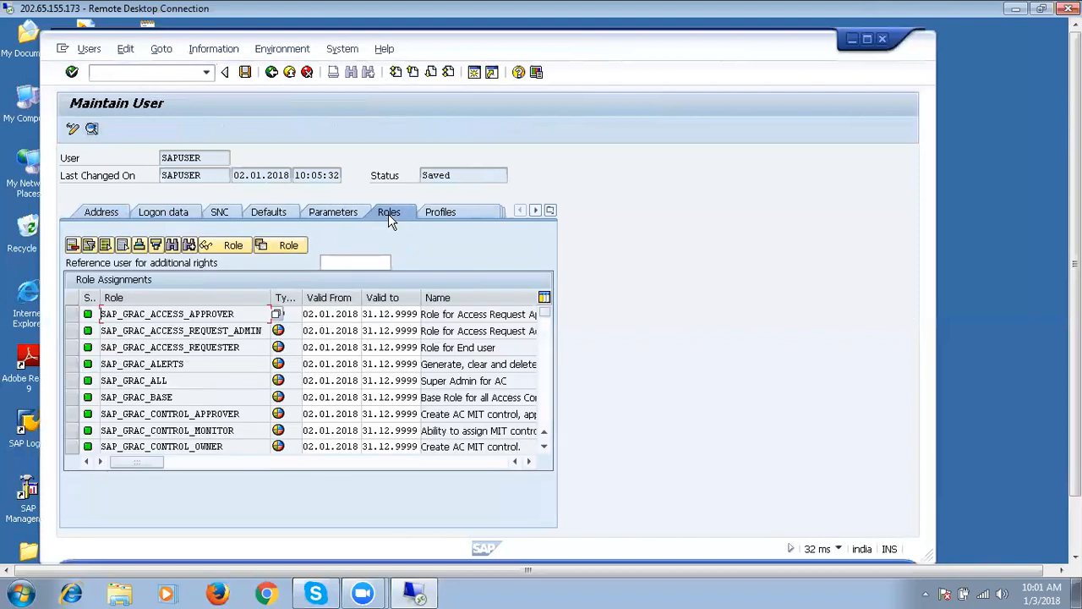
pyautogui.click(548, 418)
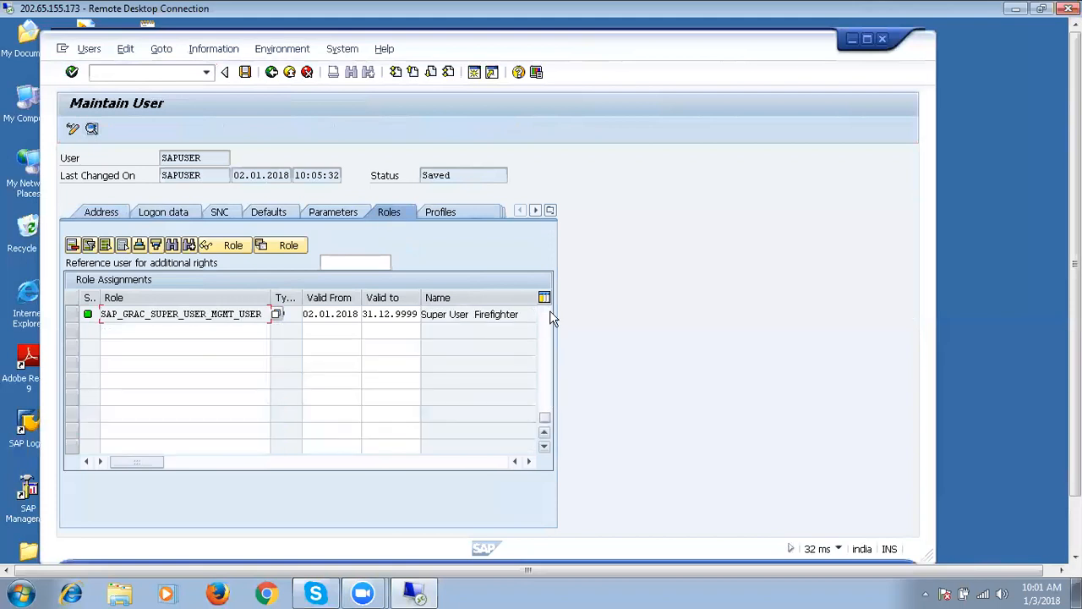
pyautogui.click(545, 433)
pyautogui.click(546, 434)
pyautogui.click(546, 433)
pyautogui.click(546, 434)
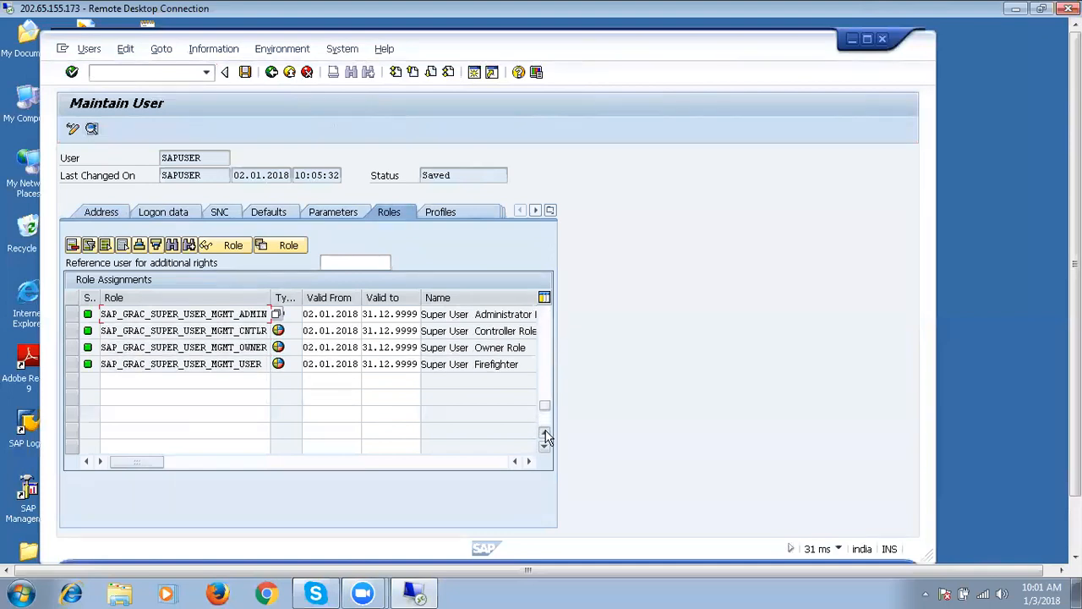
pyautogui.click(546, 434)
pyautogui.click(546, 435)
pyautogui.click(546, 435)
pyautogui.click(545, 435)
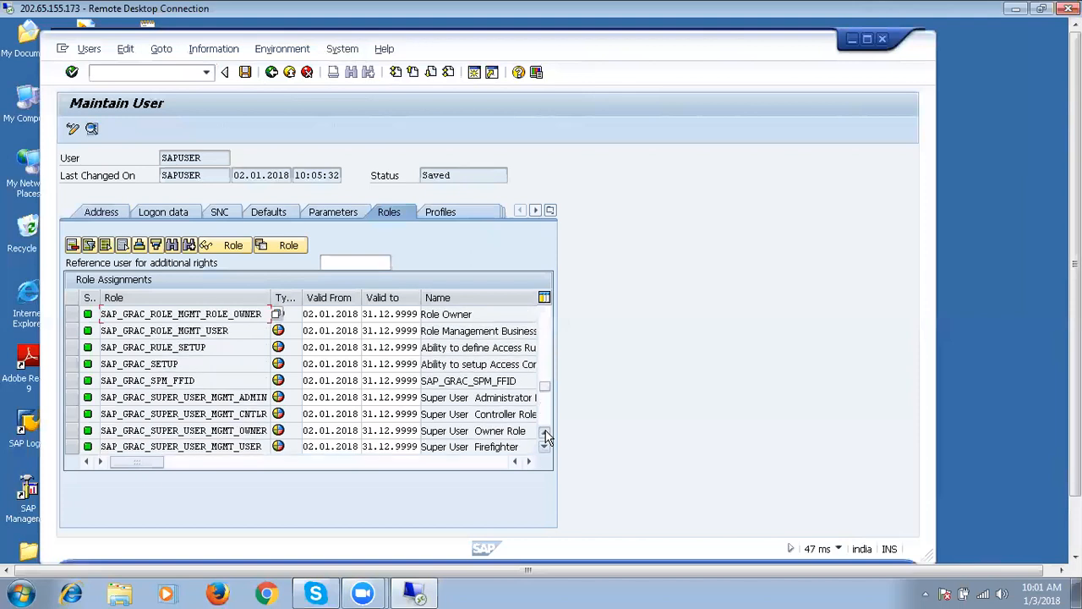
pyautogui.click(545, 434)
pyautogui.click(545, 434)
pyautogui.click(546, 435)
pyautogui.click(545, 435)
pyautogui.click(546, 435)
pyautogui.click(546, 434)
pyautogui.click(546, 435)
pyautogui.click(546, 435)
pyautogui.click(546, 435)
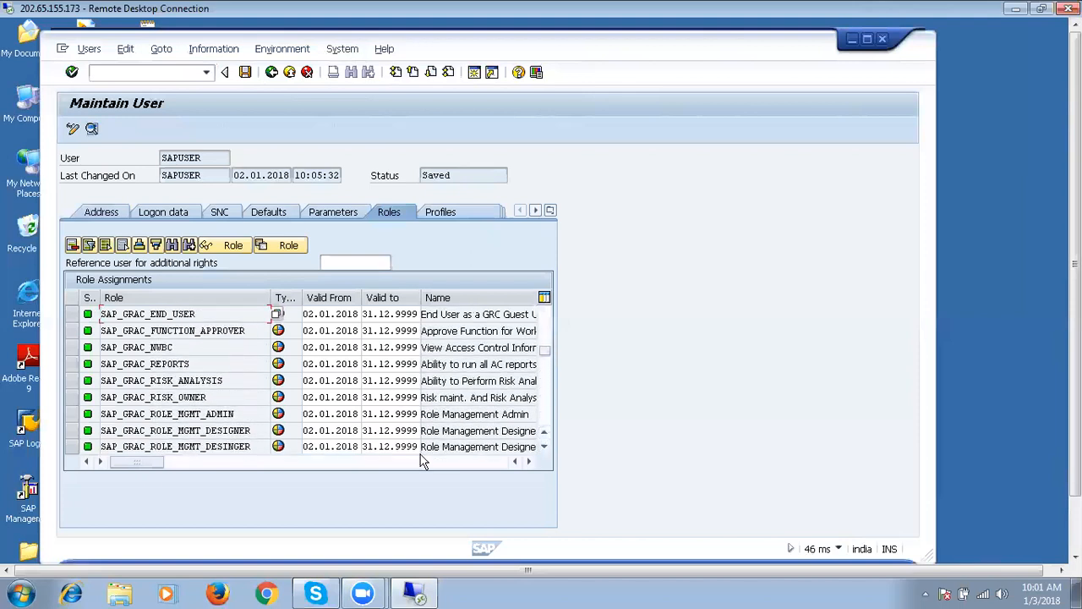
# Open role SAP_GRAC_NWBC for change and generate its authorization profile without a template.
pyautogui.doubleClick(163, 353)
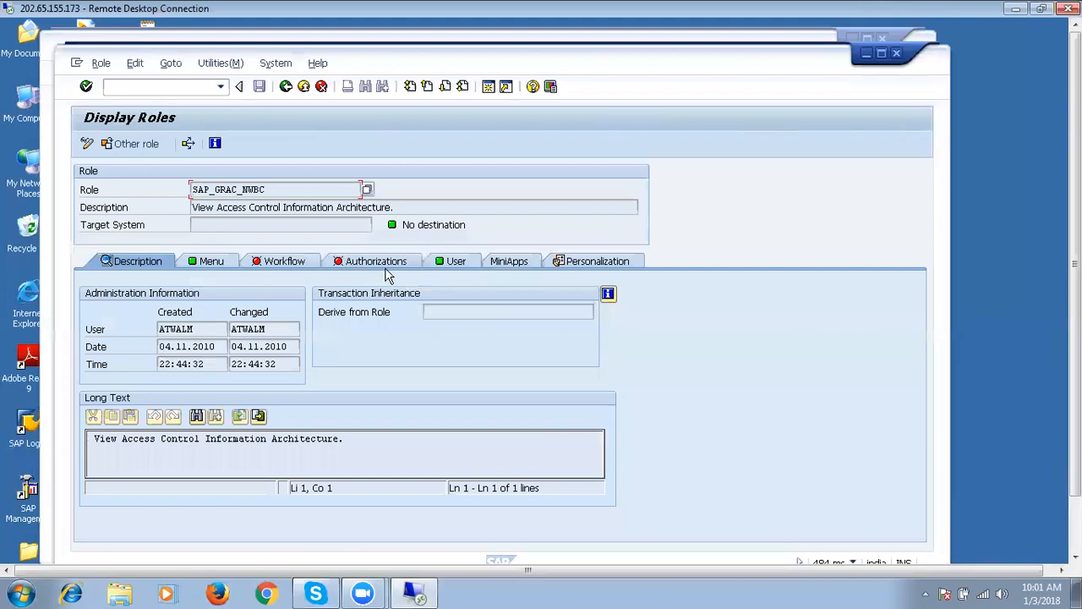
pyautogui.click(385, 263)
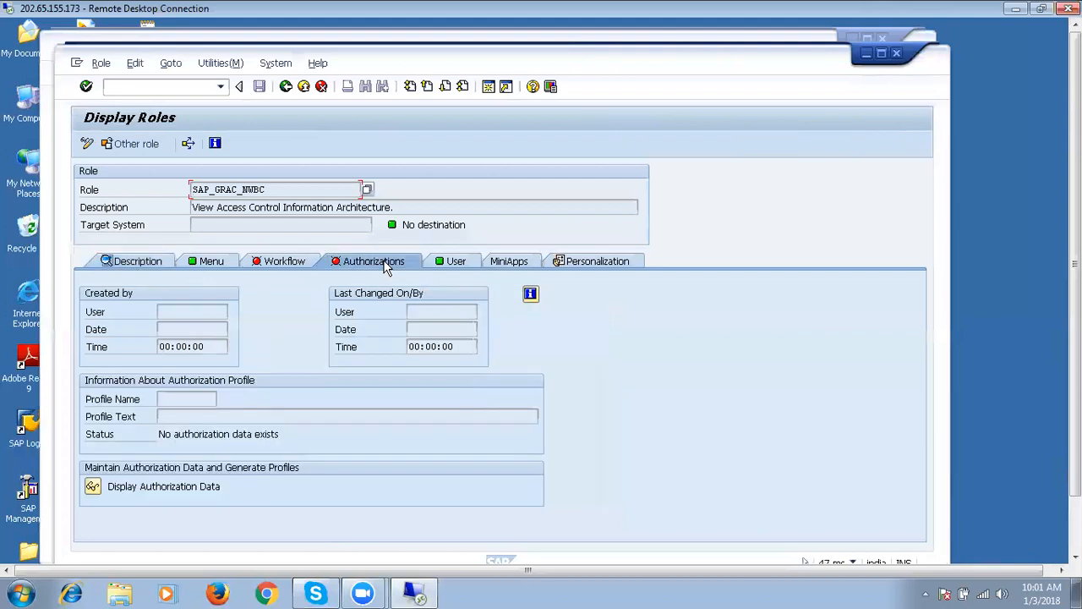
pyautogui.click(87, 144)
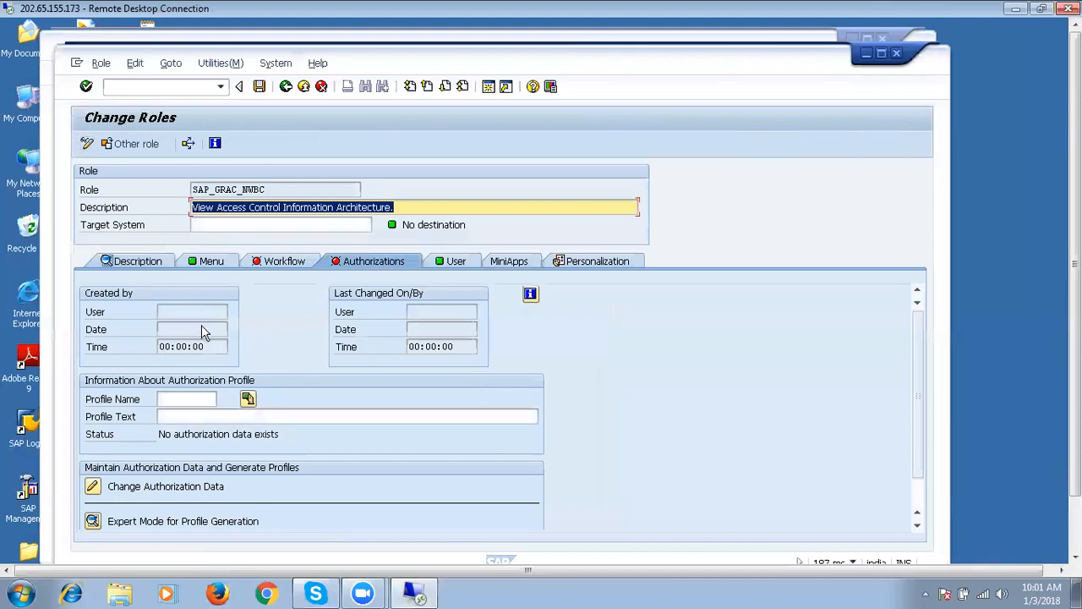
pyautogui.click(94, 491)
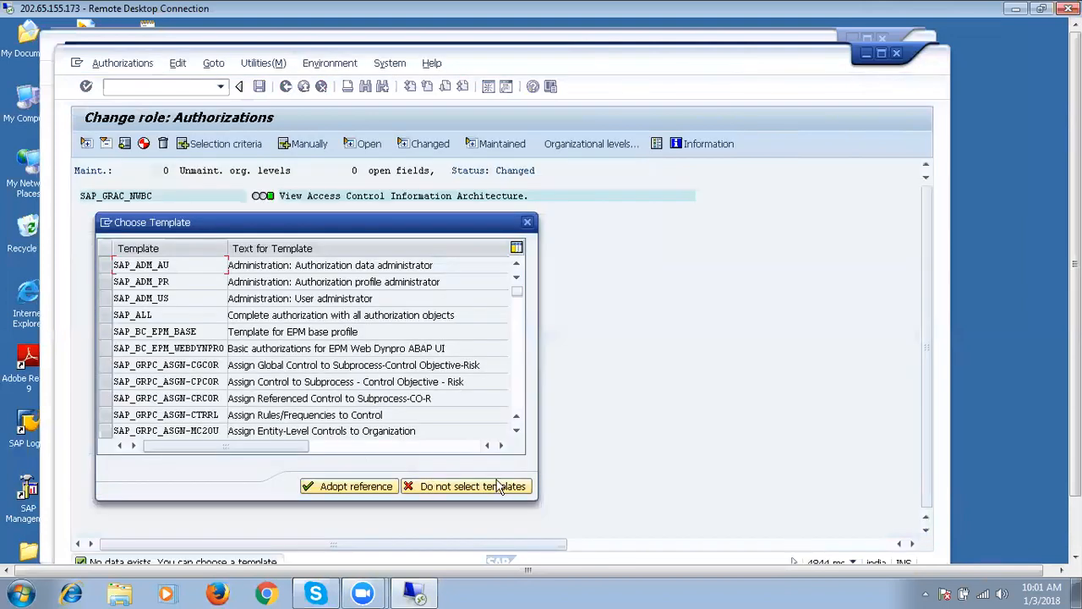
pyautogui.click(530, 224)
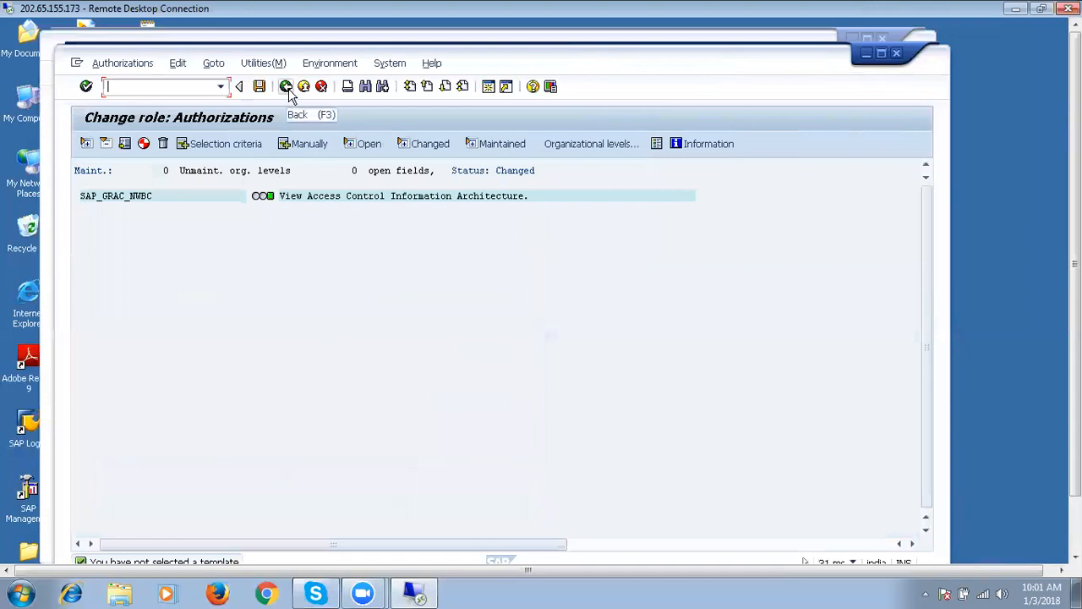
pyautogui.click(144, 144)
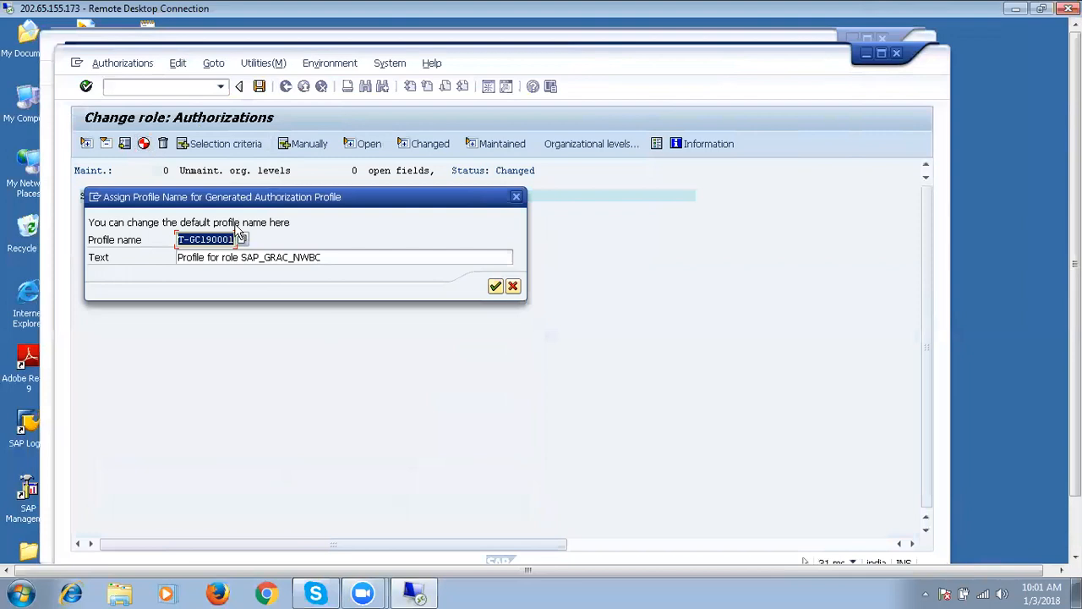
pyautogui.click(496, 287)
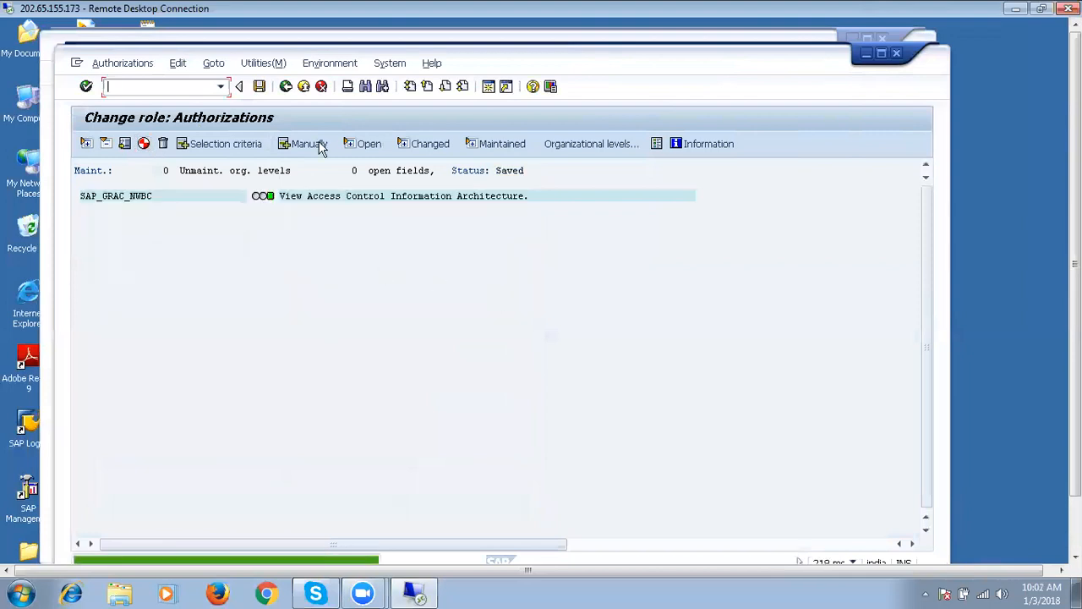
# Exit authorization maintenance, generating when prompted, back to the Change Roles overview.
pyautogui.click(286, 86)
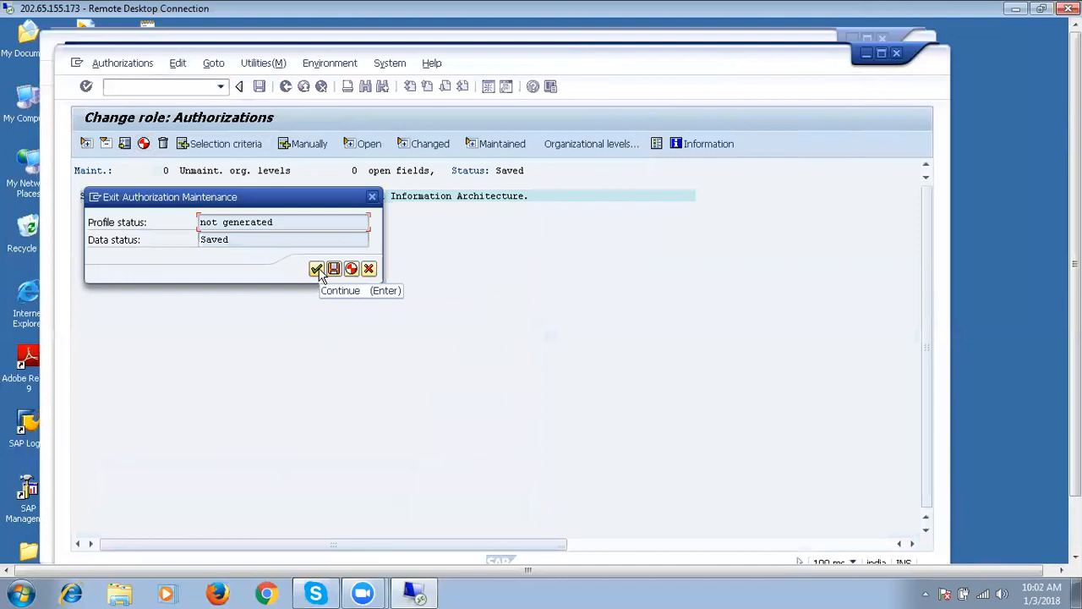
pyautogui.click(352, 269)
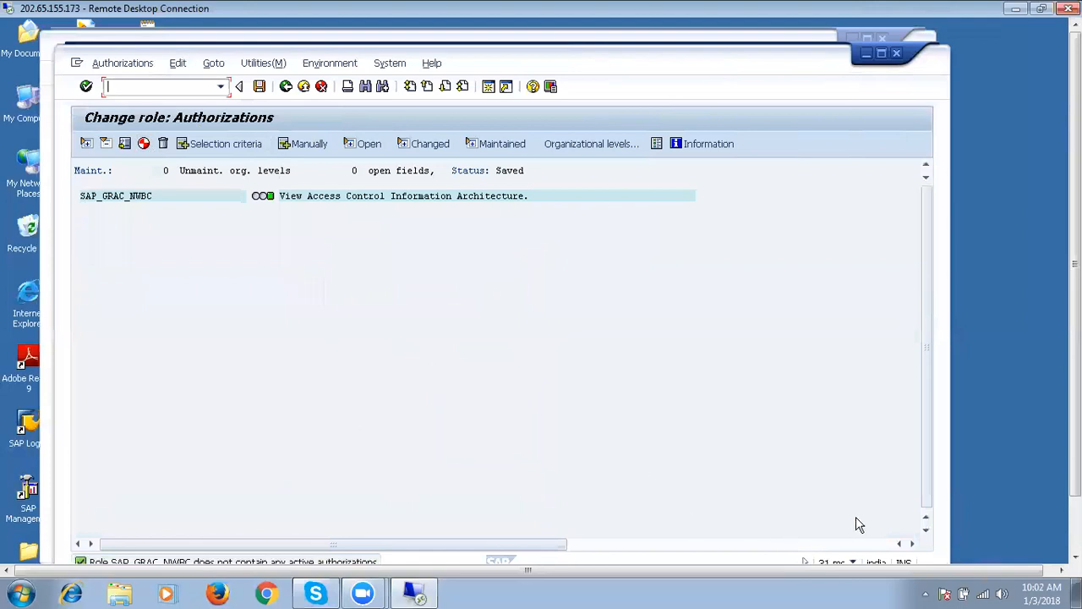
pyautogui.click(285, 87)
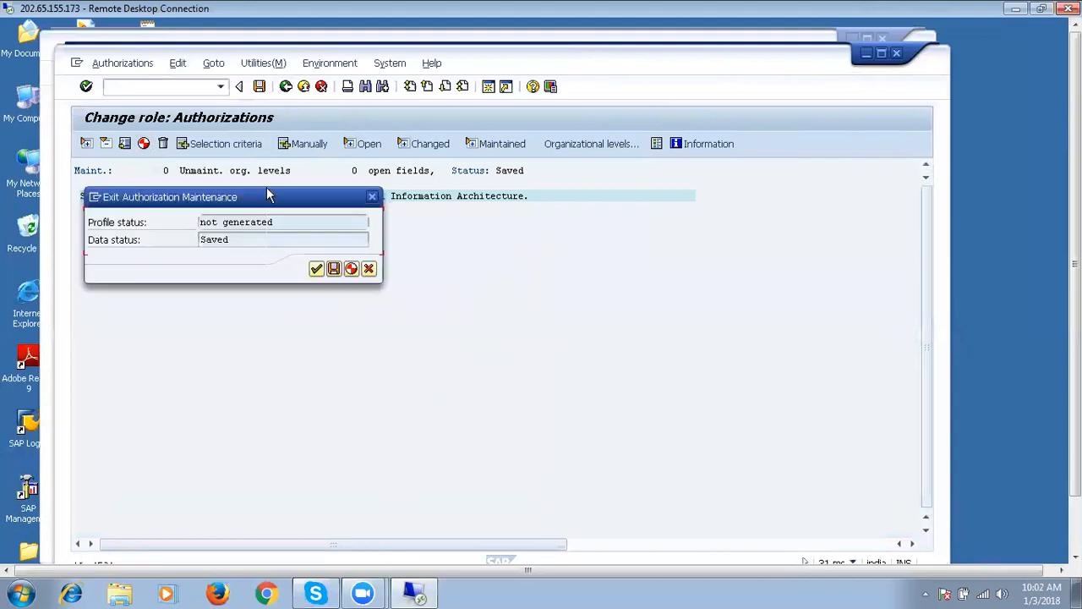
pyautogui.click(316, 269)
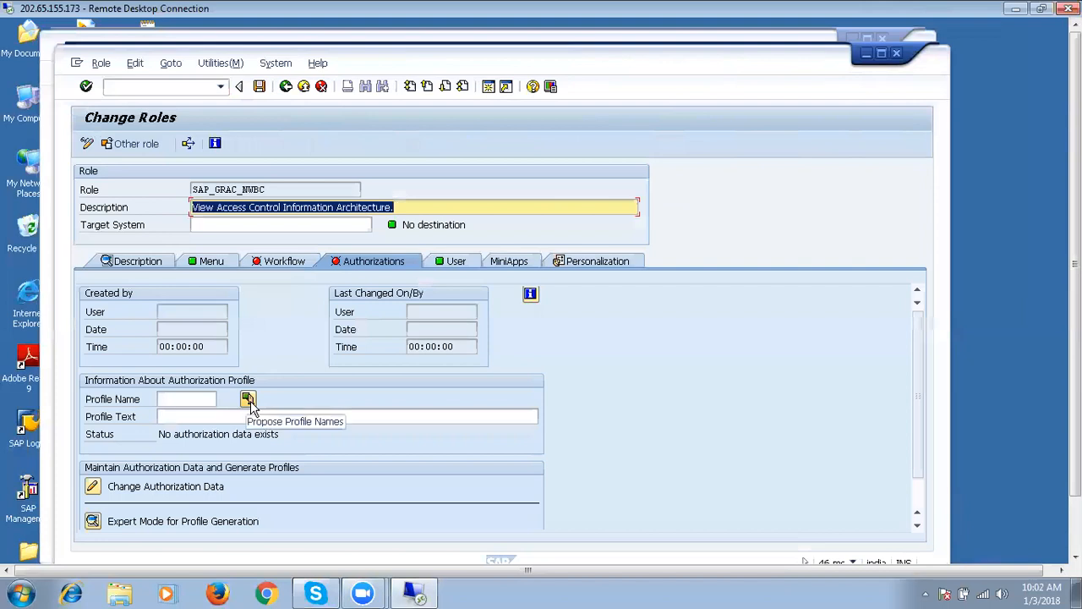
# Propose profile T-GC190001, save the role, and skip the authorization templates.
pyautogui.click(248, 400)
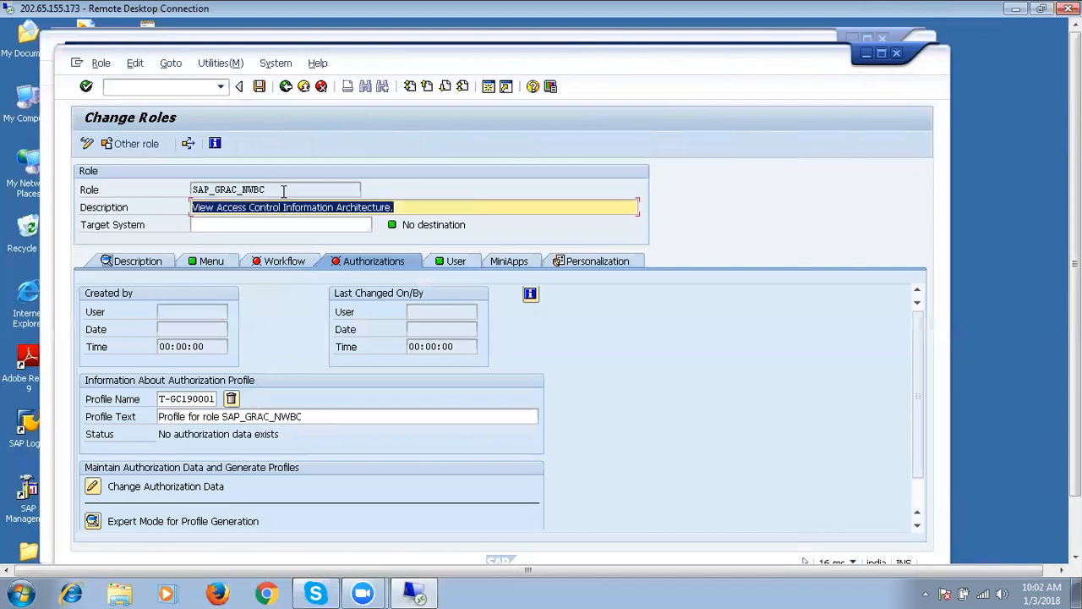
pyautogui.click(92, 488)
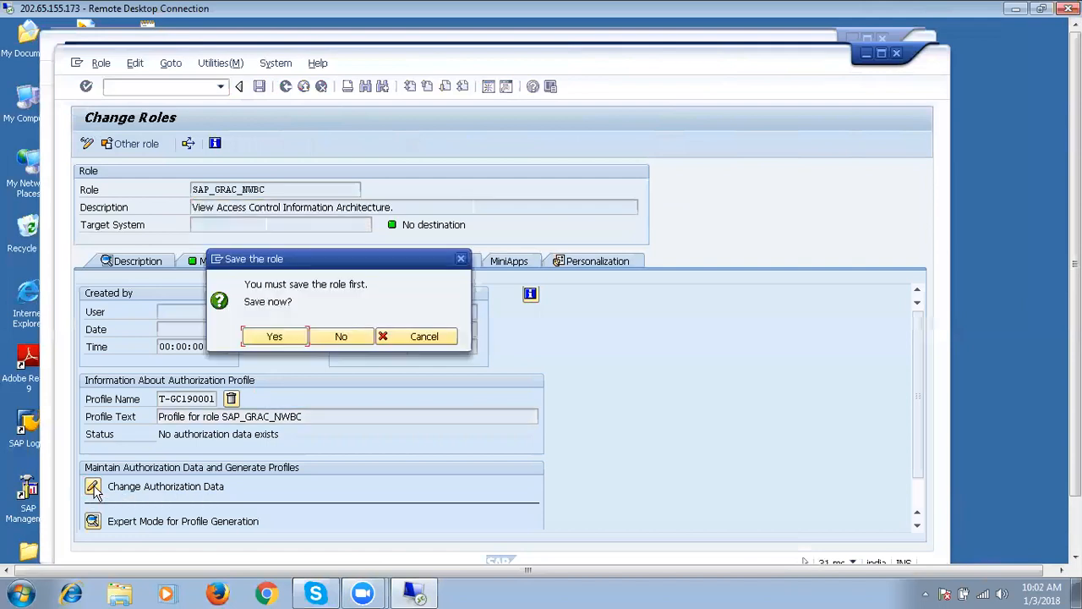
pyautogui.click(285, 339)
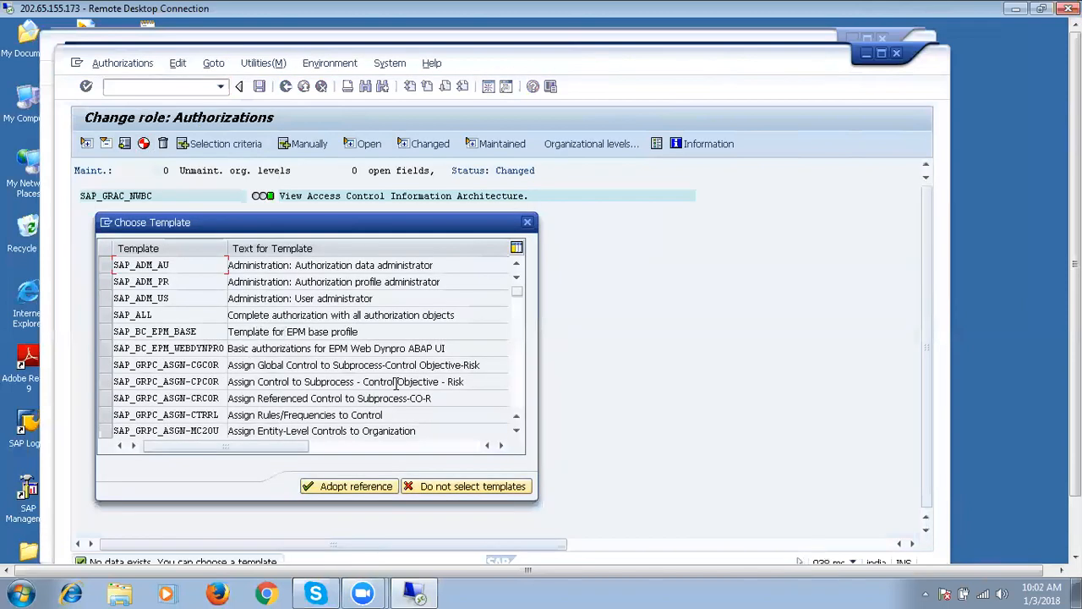
pyautogui.click(520, 409)
pyautogui.click(518, 410)
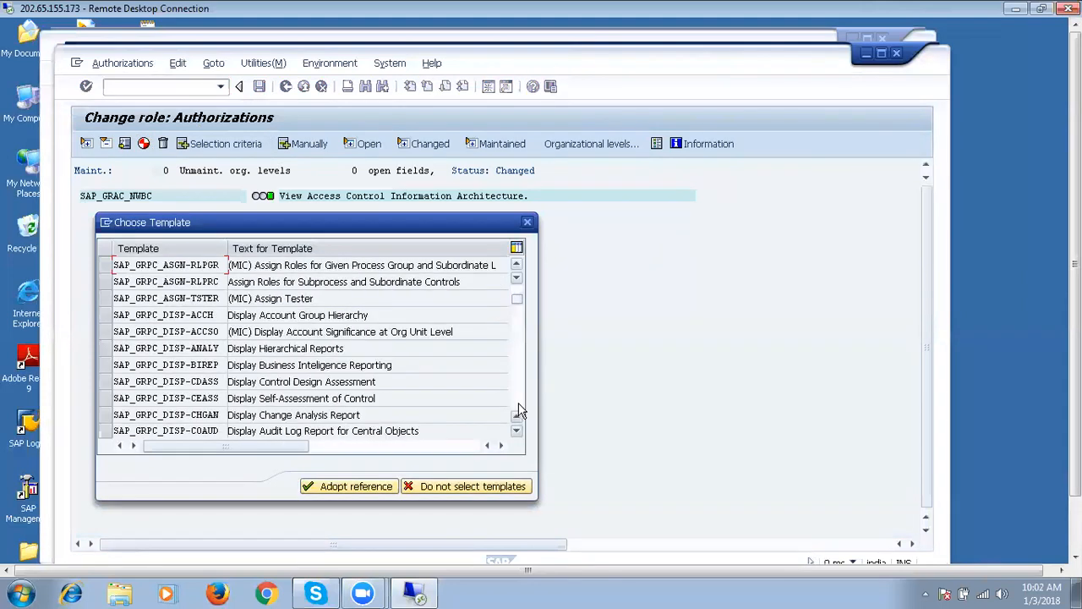
pyautogui.click(474, 491)
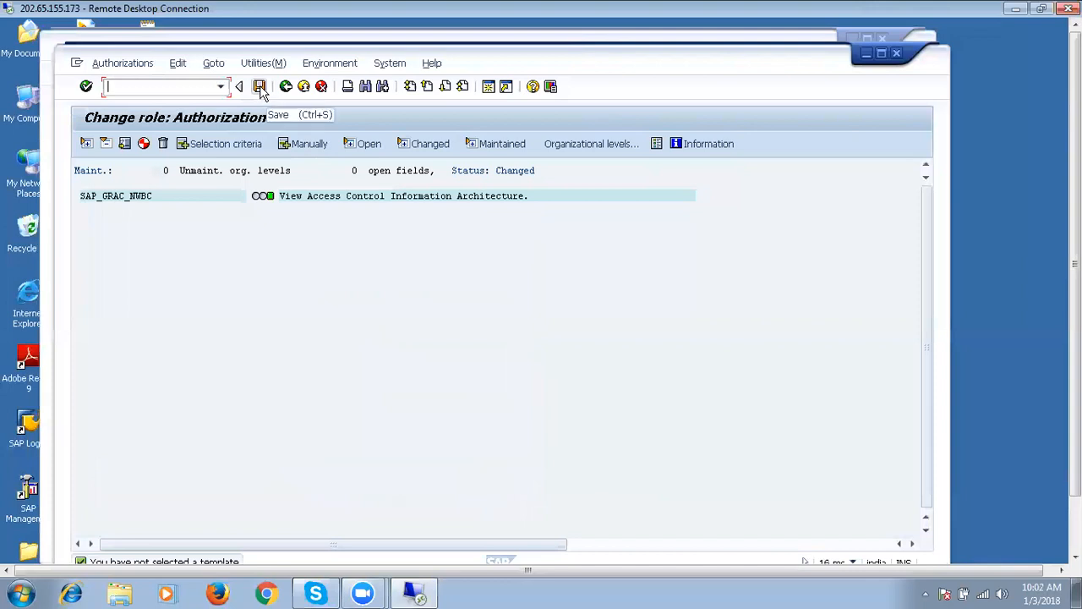
# Generate the authorization profile and return to the role overview.
pyautogui.click(143, 144)
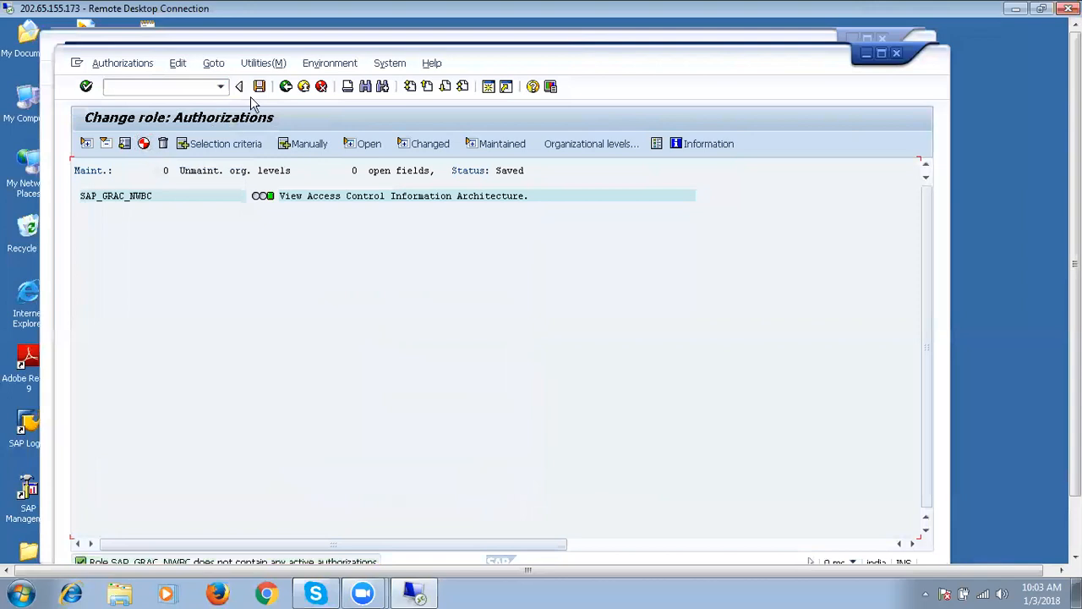
pyautogui.click(286, 87)
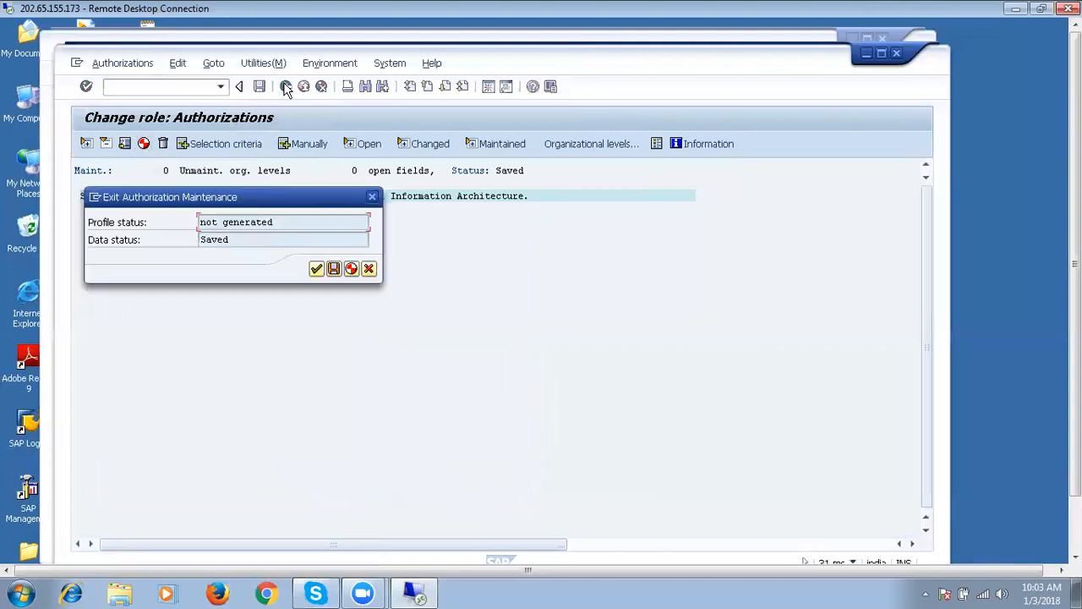
pyautogui.click(316, 268)
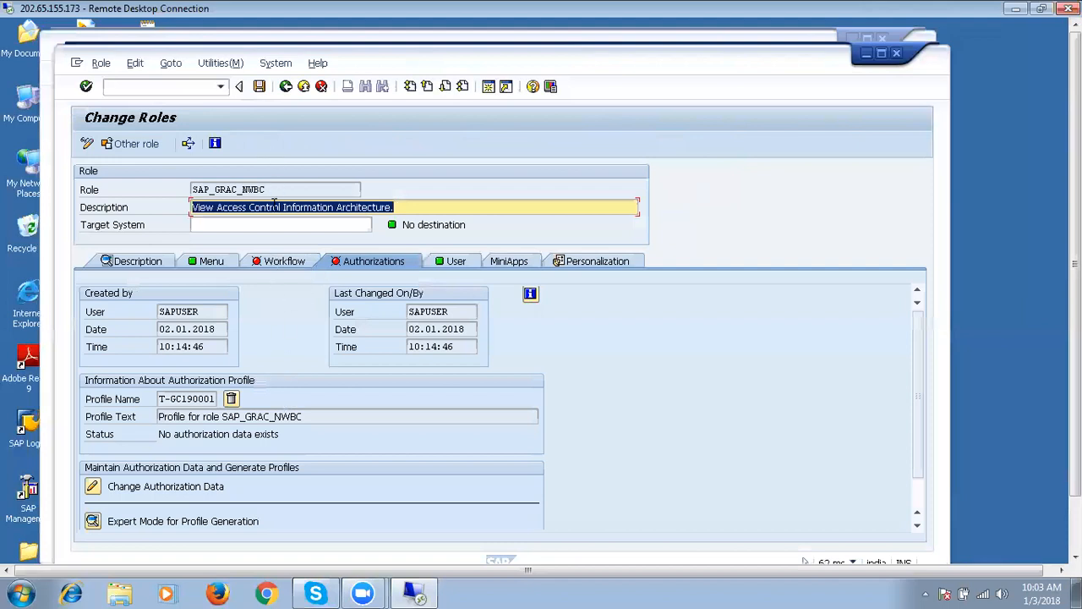
# Reopen the authorization data and browse the Choose Template list of S_RS templates.
pyautogui.click(93, 487)
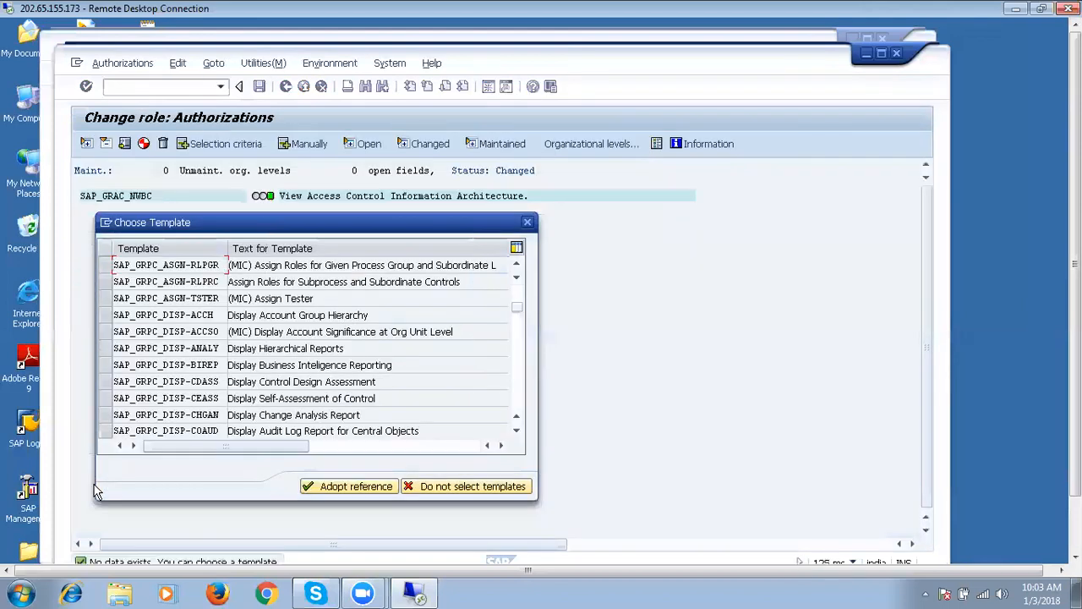
pyautogui.click(329, 488)
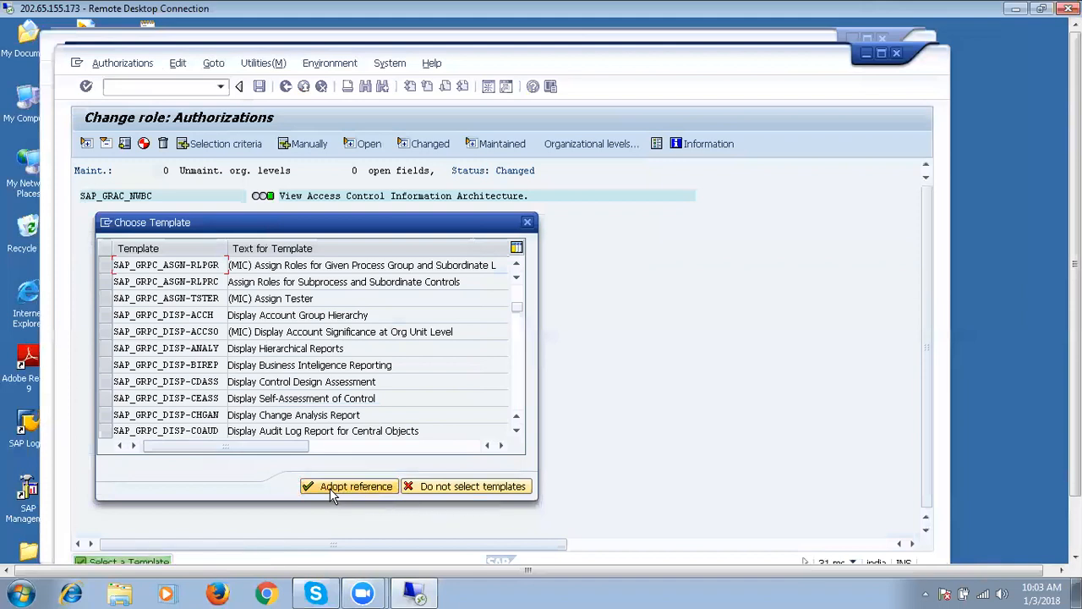
pyautogui.click(518, 353)
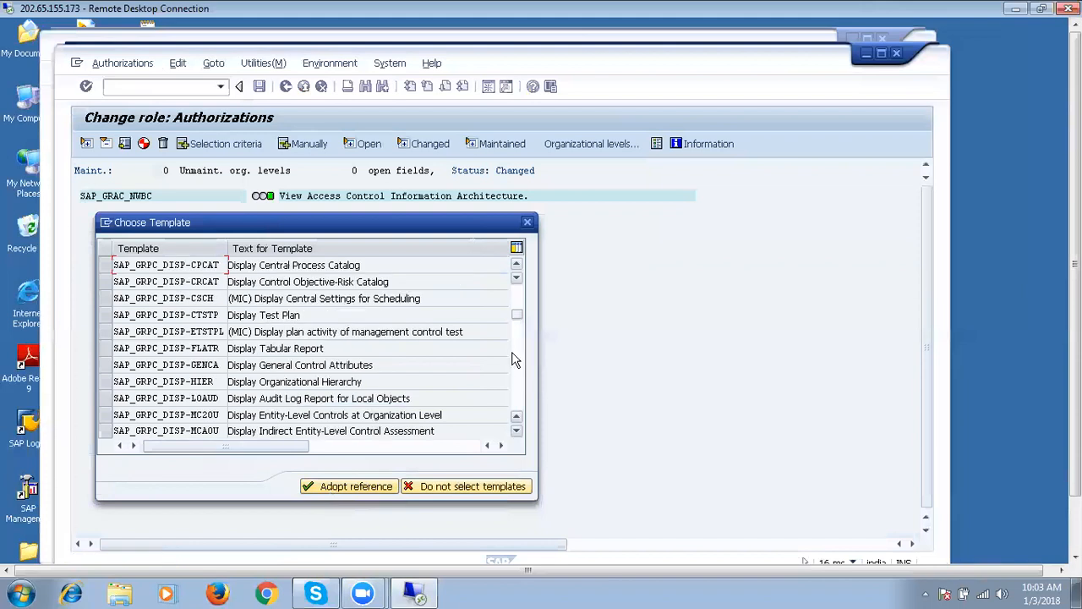
pyautogui.click(517, 264)
pyautogui.click(516, 266)
pyautogui.click(517, 266)
pyautogui.click(516, 266)
pyautogui.click(517, 265)
pyautogui.click(517, 265)
pyautogui.click(517, 266)
pyautogui.click(517, 266)
pyautogui.click(517, 266)
pyautogui.click(517, 265)
pyautogui.click(517, 265)
pyautogui.click(517, 266)
pyautogui.click(517, 266)
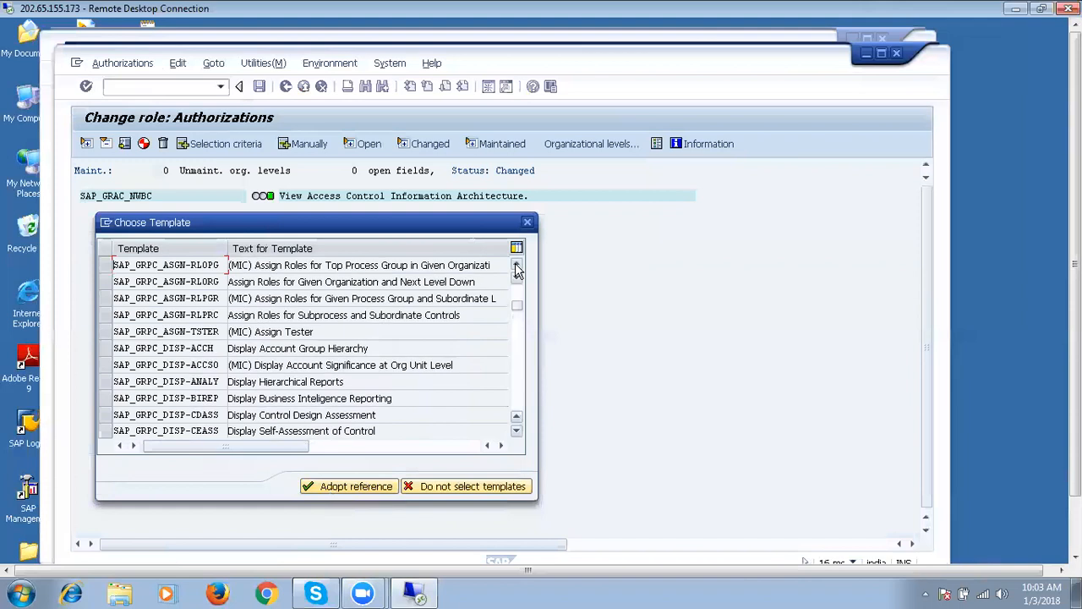
pyautogui.click(516, 266)
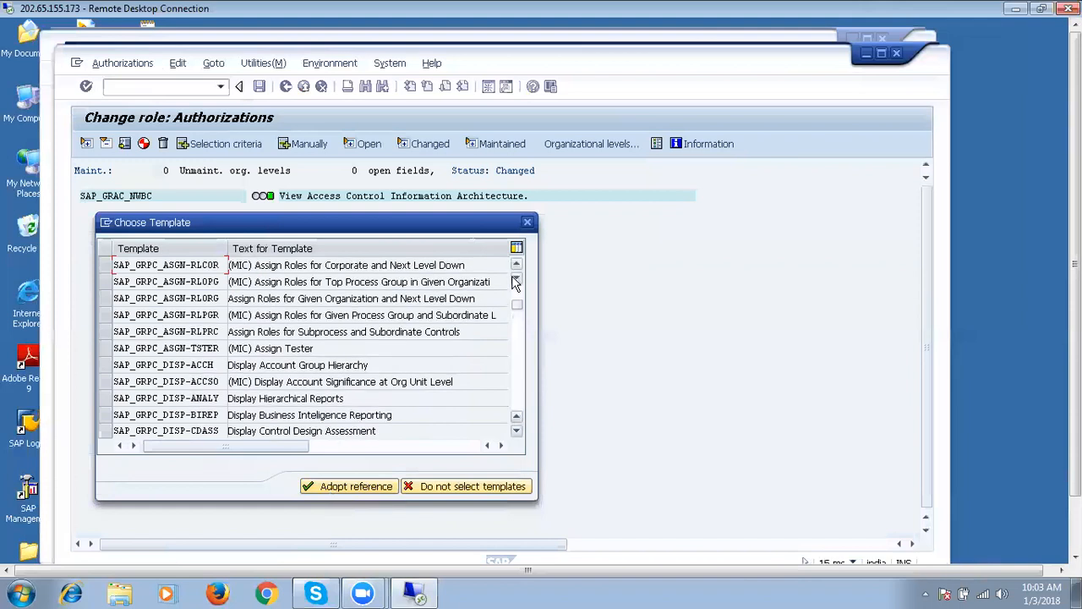
pyautogui.click(517, 265)
pyautogui.click(517, 265)
pyautogui.click(517, 266)
pyautogui.click(517, 266)
pyautogui.click(517, 265)
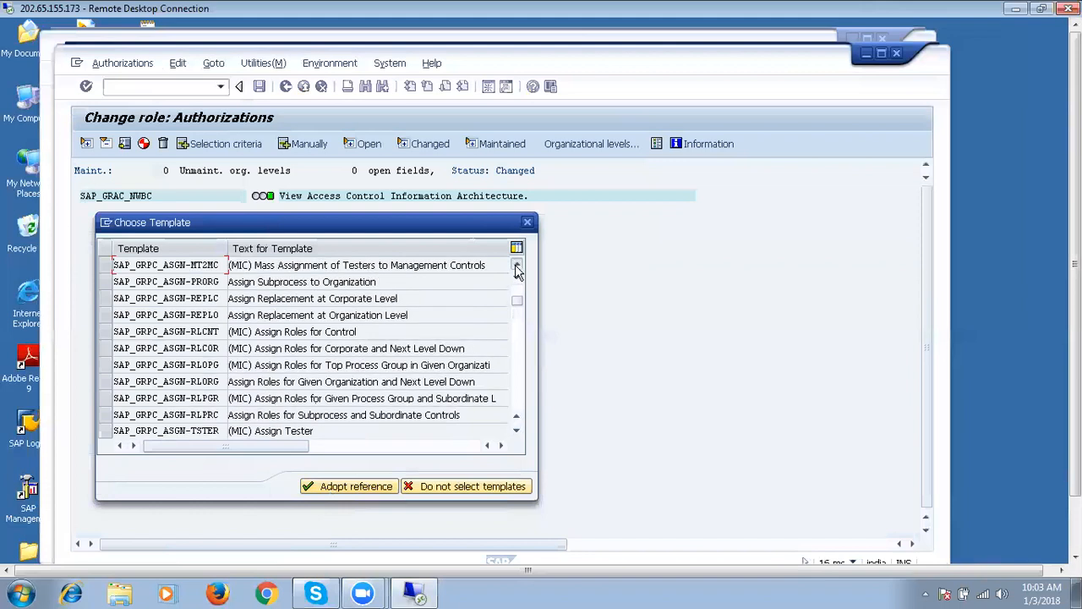
pyautogui.click(517, 265)
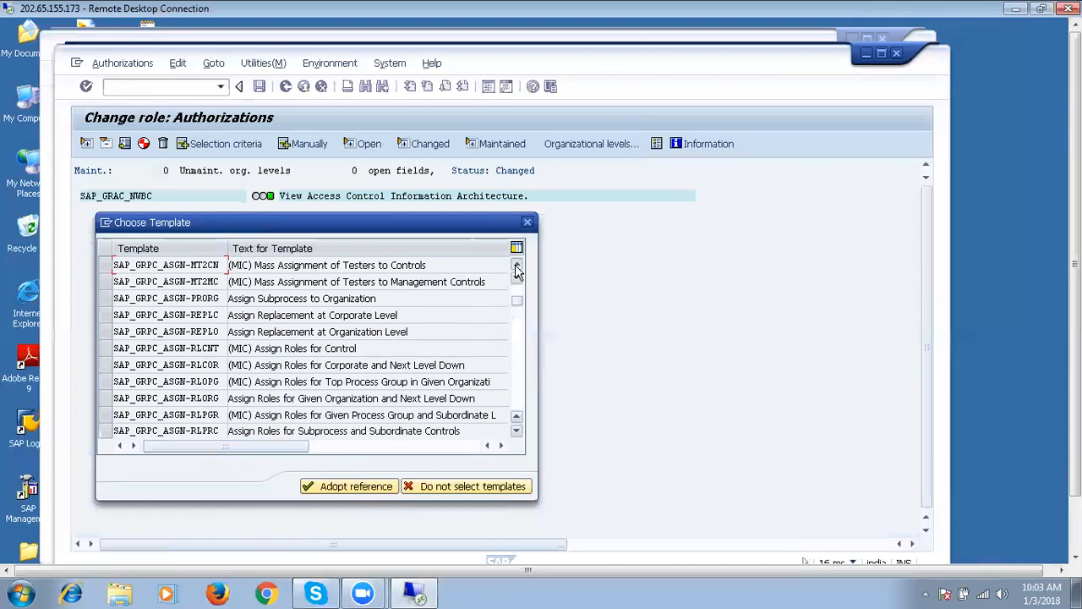
pyautogui.click(517, 266)
pyautogui.click(517, 265)
pyautogui.click(516, 265)
pyautogui.click(517, 290)
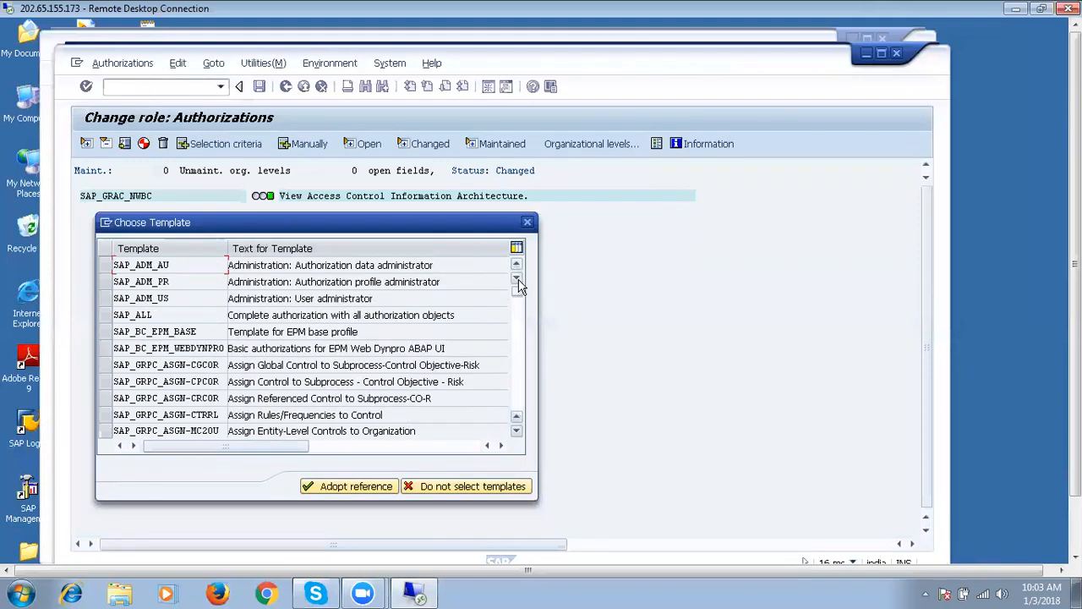
pyautogui.click(517, 278)
pyautogui.click(516, 279)
pyautogui.click(517, 279)
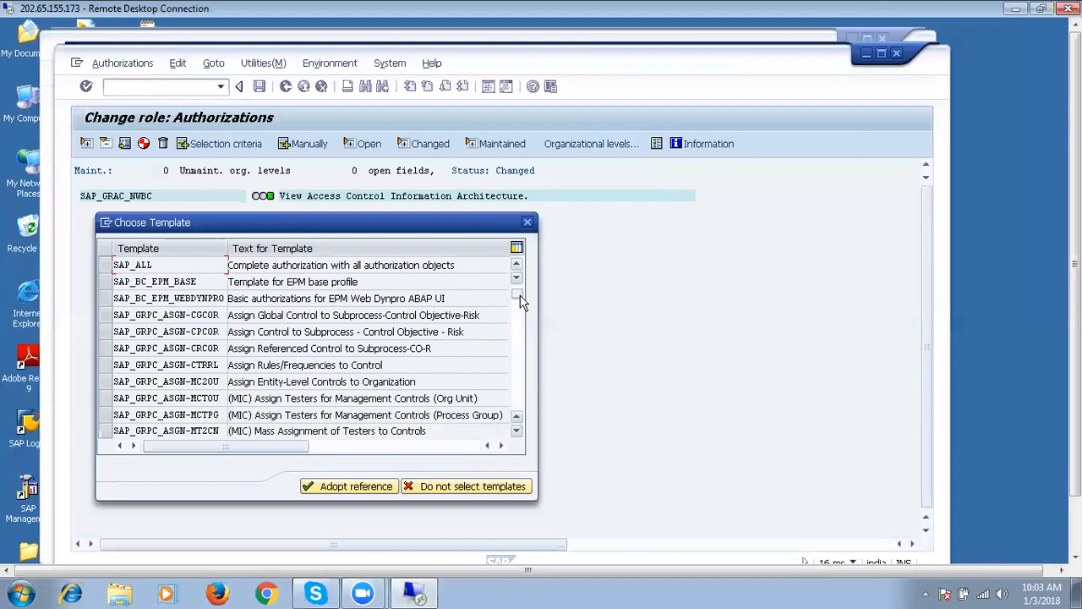
pyautogui.moveTo(521, 298); pyautogui.dragTo(509, 417)
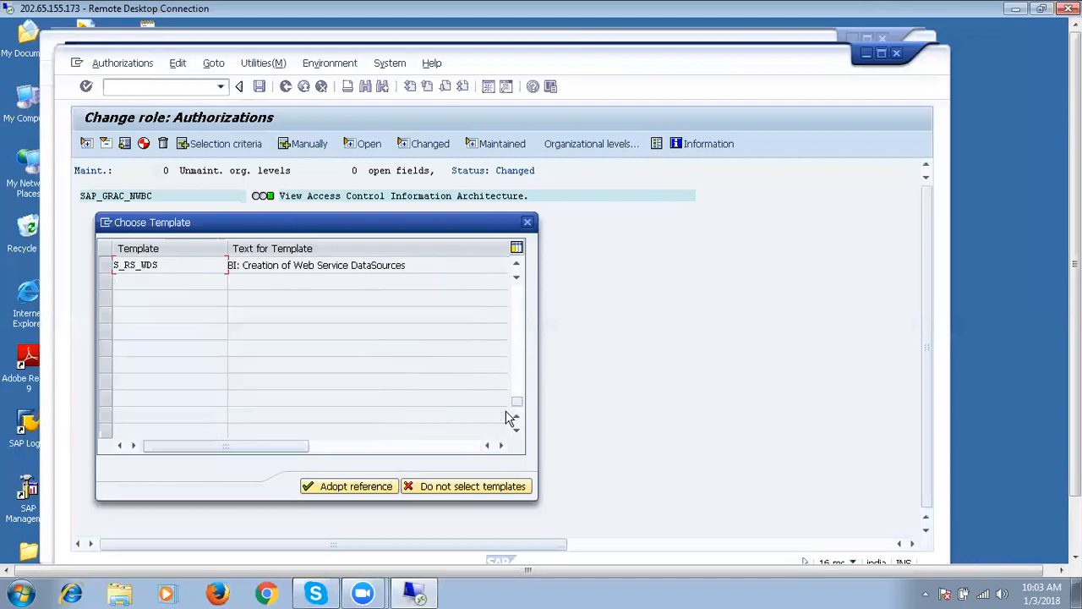
pyautogui.click(517, 266)
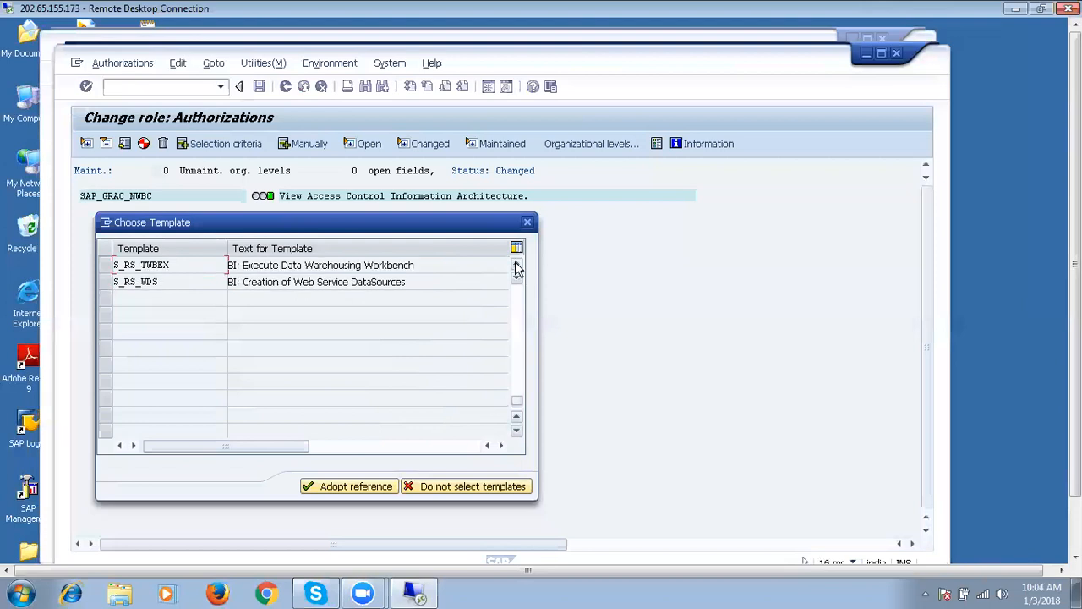
pyautogui.click(516, 266)
pyautogui.click(517, 266)
pyautogui.click(516, 267)
pyautogui.click(517, 266)
pyautogui.click(517, 266)
pyautogui.click(517, 267)
pyautogui.click(516, 267)
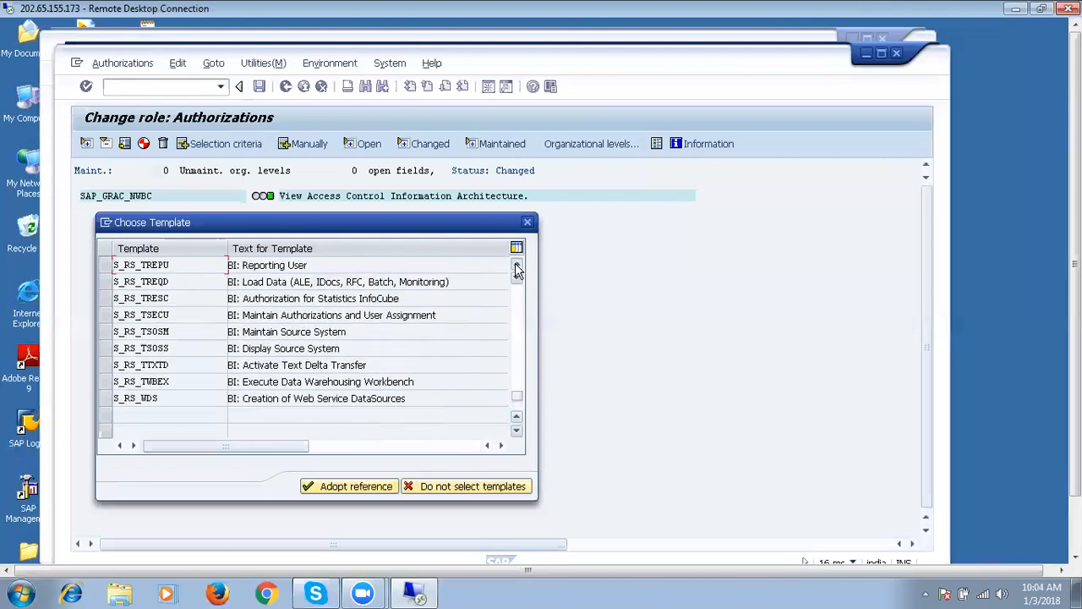
pyautogui.click(517, 266)
pyautogui.click(517, 266)
pyautogui.click(517, 267)
pyautogui.click(517, 267)
pyautogui.click(517, 266)
pyautogui.click(517, 267)
pyautogui.click(516, 266)
pyautogui.click(516, 266)
pyautogui.click(517, 266)
pyautogui.click(517, 266)
pyautogui.click(517, 267)
pyautogui.click(516, 267)
pyautogui.click(517, 267)
pyautogui.click(516, 266)
pyautogui.click(517, 266)
pyautogui.click(516, 266)
pyautogui.click(517, 266)
pyautogui.click(516, 266)
pyautogui.click(516, 266)
pyautogui.click(516, 266)
pyautogui.click(517, 266)
pyautogui.click(517, 267)
pyautogui.click(516, 266)
pyautogui.click(517, 266)
pyautogui.click(517, 267)
pyautogui.click(517, 267)
pyautogui.click(517, 266)
pyautogui.click(517, 266)
pyautogui.moveTo(517, 267); pyautogui.dragTo(517, 266)
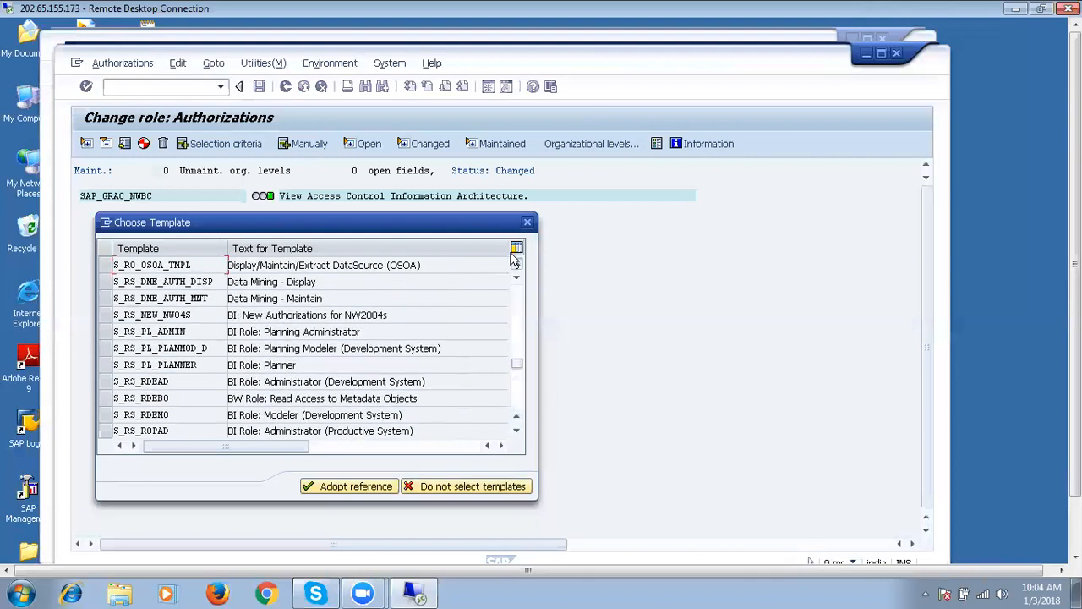
pyautogui.click(515, 250)
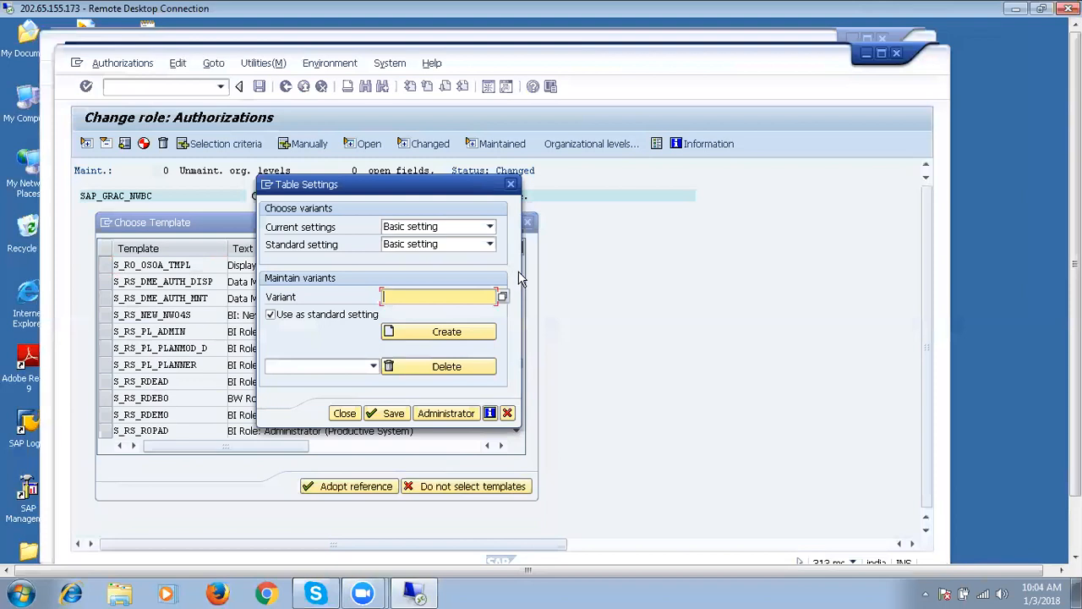
pyautogui.click(508, 413)
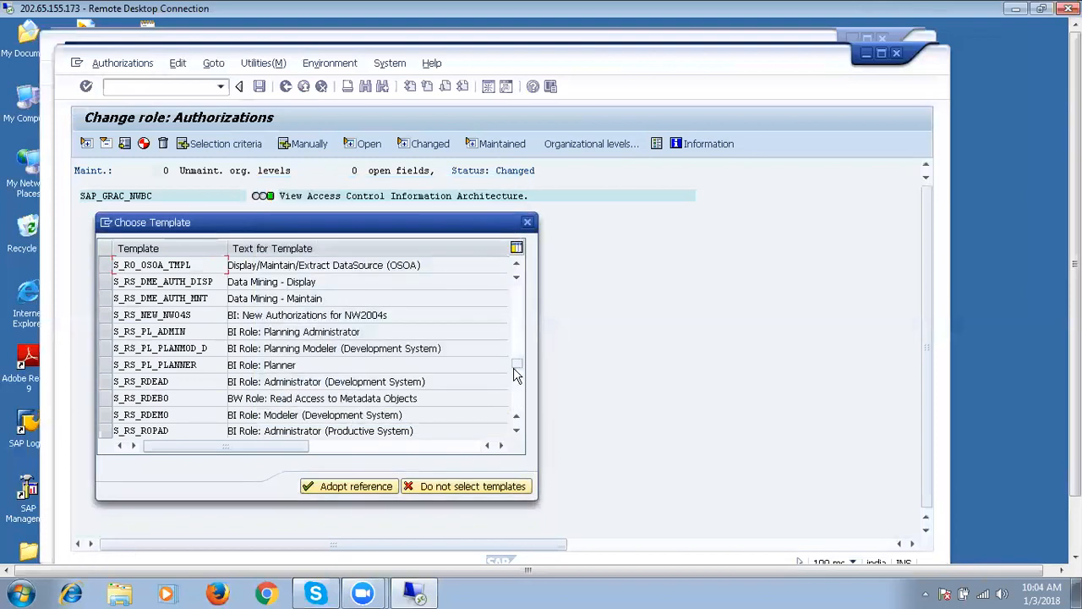
pyautogui.click(517, 312)
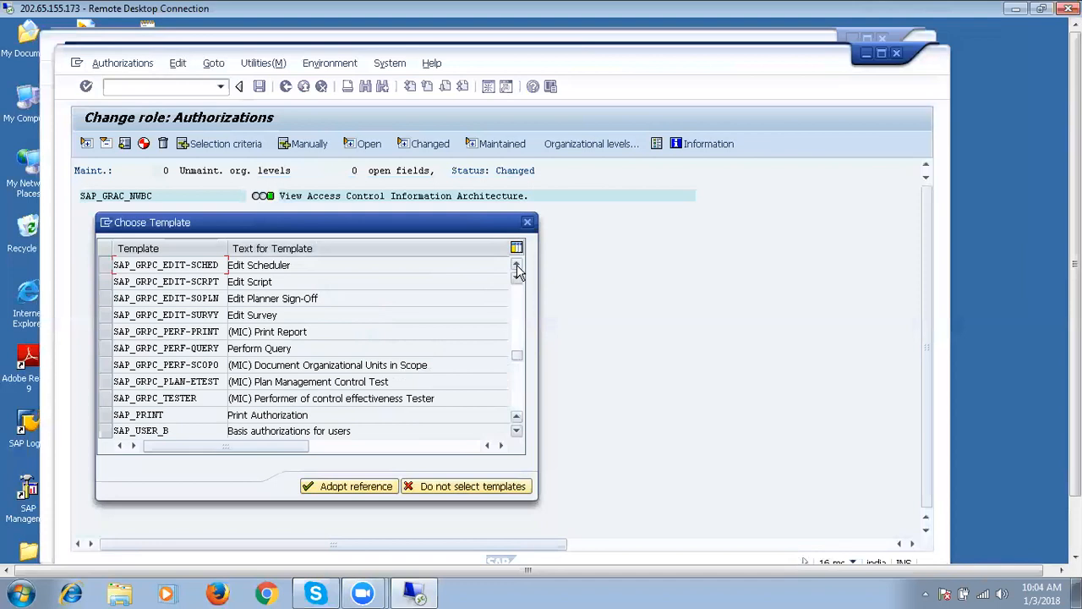
pyautogui.click(517, 269)
pyautogui.click(517, 269)
pyautogui.click(517, 269)
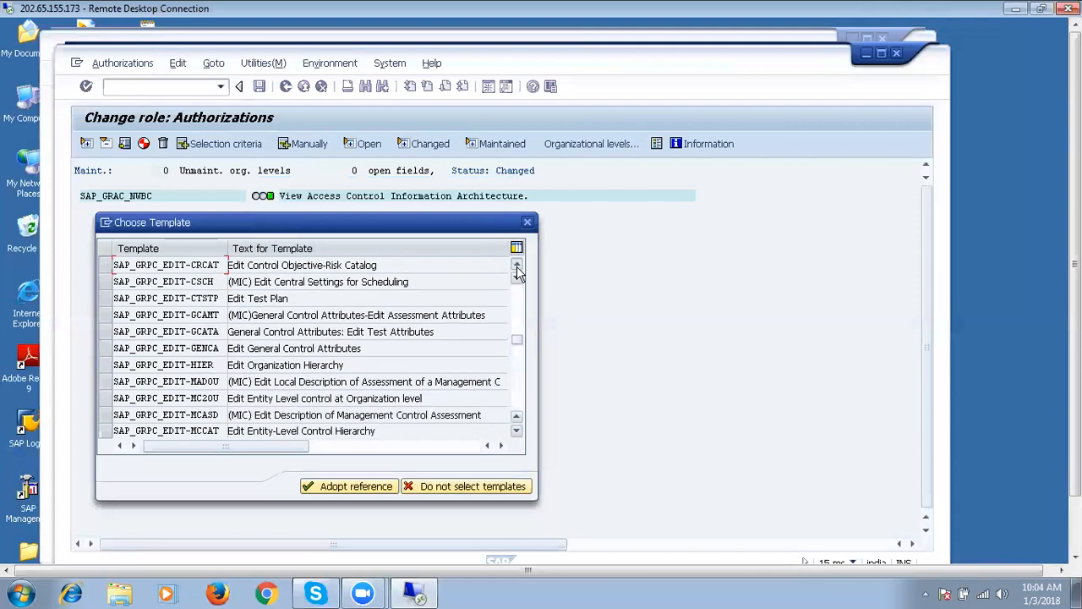
pyautogui.click(518, 269)
pyautogui.click(518, 269)
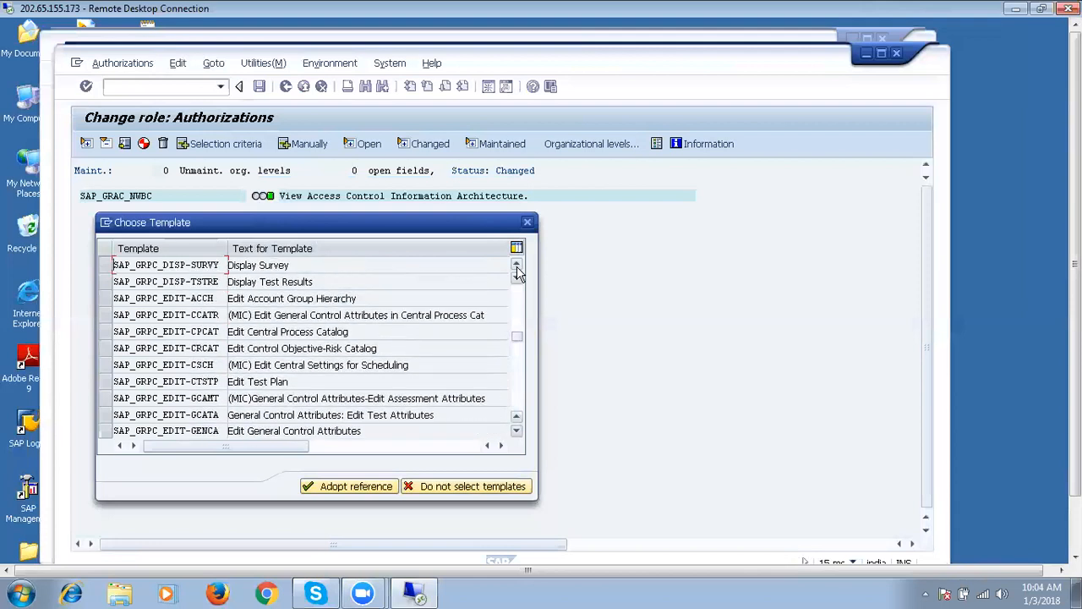
pyautogui.click(517, 279)
pyautogui.click(518, 280)
pyautogui.click(517, 280)
pyautogui.click(517, 280)
pyautogui.click(518, 280)
pyautogui.click(518, 280)
pyautogui.click(518, 280)
pyautogui.click(517, 280)
pyautogui.click(517, 280)
pyautogui.click(518, 280)
pyautogui.click(518, 279)
pyautogui.click(518, 280)
pyautogui.click(517, 280)
pyautogui.click(517, 279)
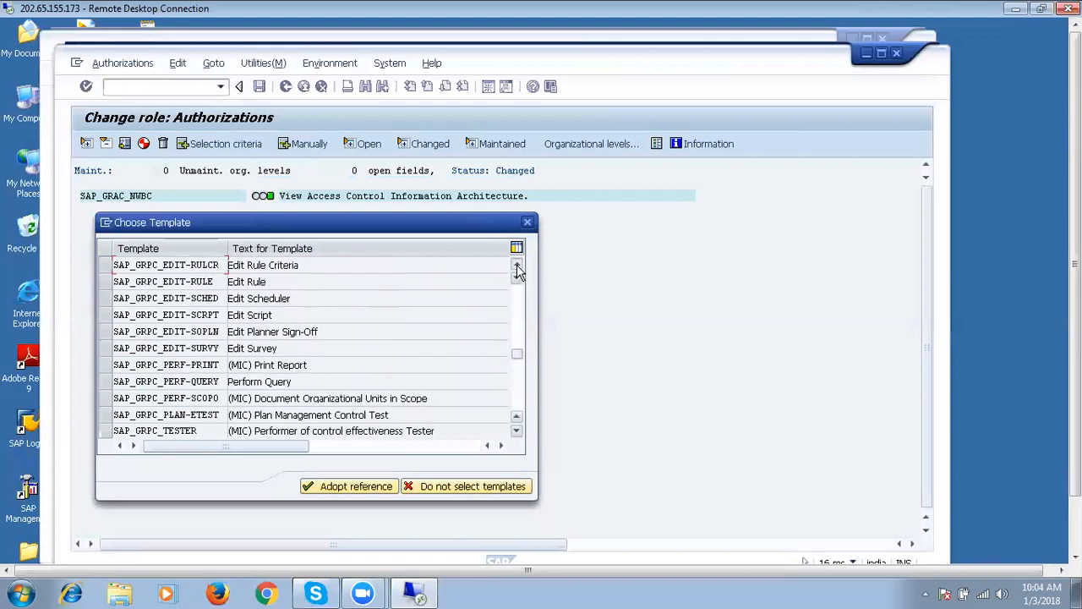
pyautogui.click(518, 267)
pyautogui.click(518, 267)
pyautogui.click(517, 268)
pyautogui.click(517, 268)
pyautogui.click(518, 268)
pyautogui.click(517, 267)
pyautogui.click(518, 268)
pyautogui.click(518, 267)
pyautogui.click(517, 267)
pyautogui.click(518, 267)
pyautogui.click(518, 267)
pyautogui.click(518, 268)
pyautogui.click(518, 267)
pyautogui.click(517, 267)
pyautogui.click(517, 267)
pyautogui.click(516, 266)
pyautogui.click(516, 266)
pyautogui.click(517, 267)
pyautogui.click(517, 266)
pyautogui.click(517, 267)
pyautogui.click(516, 266)
pyautogui.click(516, 266)
pyautogui.click(517, 266)
pyautogui.click(517, 266)
pyautogui.click(517, 267)
pyautogui.click(516, 267)
pyautogui.click(517, 266)
pyautogui.click(516, 266)
pyautogui.click(517, 266)
pyautogui.click(517, 266)
pyautogui.click(517, 267)
pyautogui.click(517, 266)
pyautogui.click(517, 267)
pyautogui.click(517, 266)
pyautogui.click(517, 267)
pyautogui.click(517, 266)
pyautogui.click(516, 267)
pyautogui.click(516, 266)
pyautogui.click(516, 266)
pyautogui.click(517, 267)
pyautogui.click(516, 266)
pyautogui.click(516, 267)
pyautogui.click(517, 267)
pyautogui.click(516, 266)
pyautogui.click(516, 266)
pyautogui.click(517, 266)
pyautogui.click(516, 266)
pyautogui.click(516, 266)
pyautogui.click(516, 266)
pyautogui.click(516, 266)
pyautogui.click(517, 266)
pyautogui.click(516, 266)
pyautogui.click(516, 267)
pyautogui.click(517, 266)
pyautogui.click(517, 267)
pyautogui.click(516, 266)
pyautogui.click(517, 266)
pyautogui.click(517, 267)
pyautogui.click(517, 266)
pyautogui.click(516, 267)
pyautogui.click(517, 267)
pyautogui.click(517, 267)
pyautogui.click(517, 266)
pyautogui.click(516, 266)
pyautogui.click(517, 266)
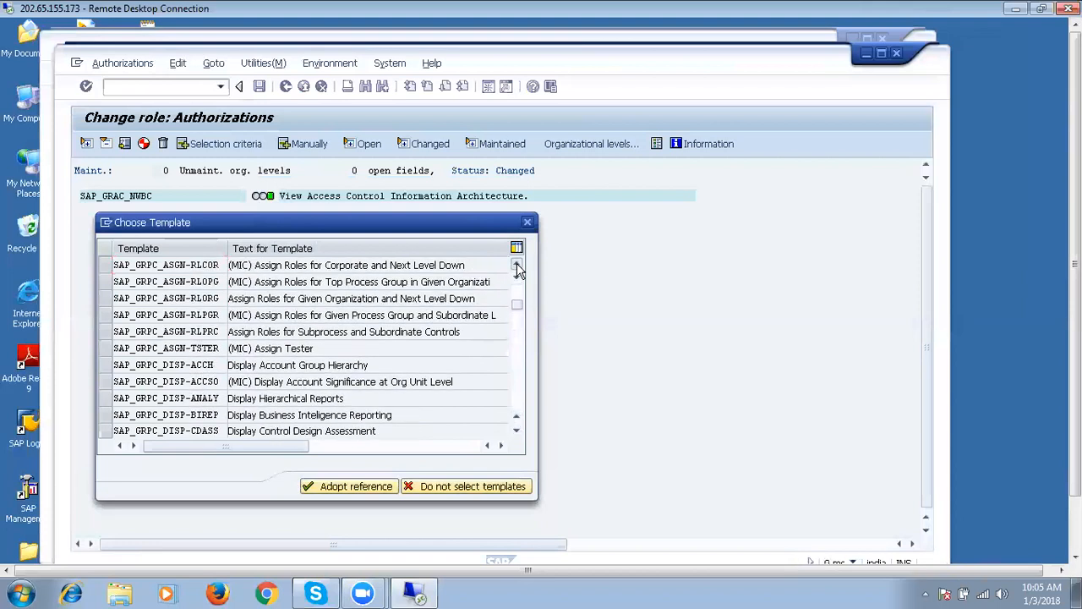
pyautogui.click(516, 266)
pyautogui.click(517, 266)
pyautogui.click(516, 266)
pyautogui.click(517, 267)
pyautogui.click(517, 266)
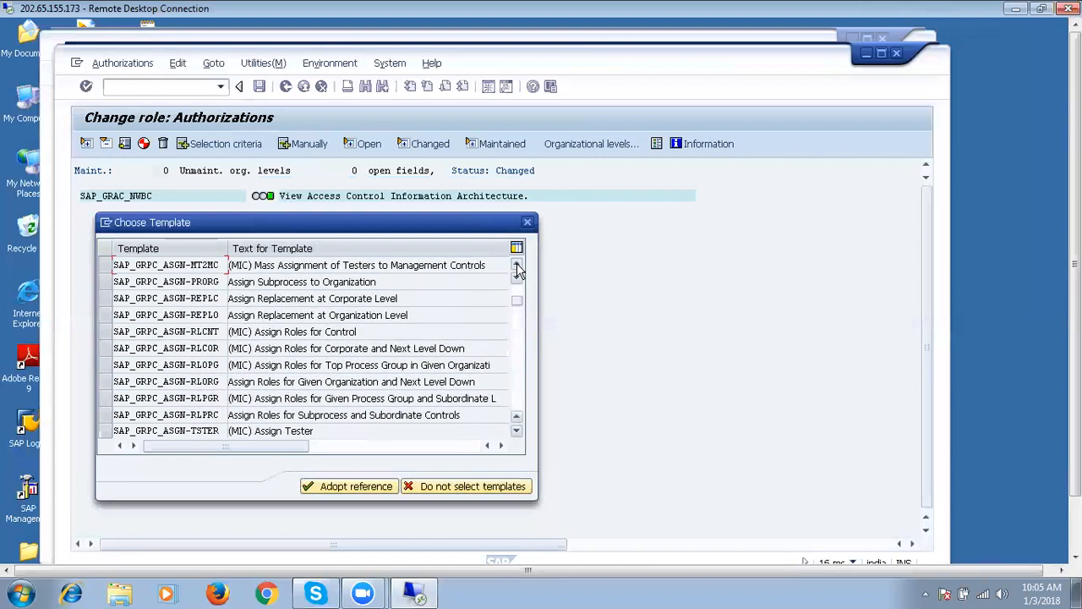
pyautogui.click(517, 266)
pyautogui.click(517, 266)
pyautogui.click(517, 266)
pyautogui.click(517, 267)
pyautogui.click(517, 266)
pyautogui.click(516, 267)
pyautogui.click(516, 266)
pyautogui.click(517, 267)
pyautogui.click(517, 266)
pyautogui.click(517, 267)
pyautogui.click(517, 267)
pyautogui.click(516, 266)
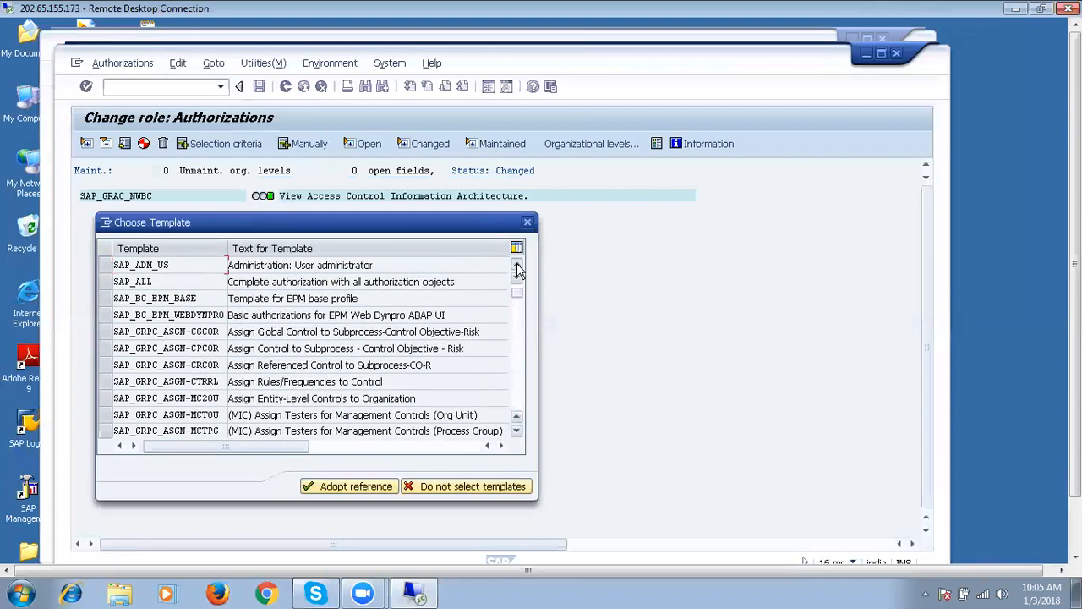
pyautogui.click(517, 267)
pyautogui.click(516, 266)
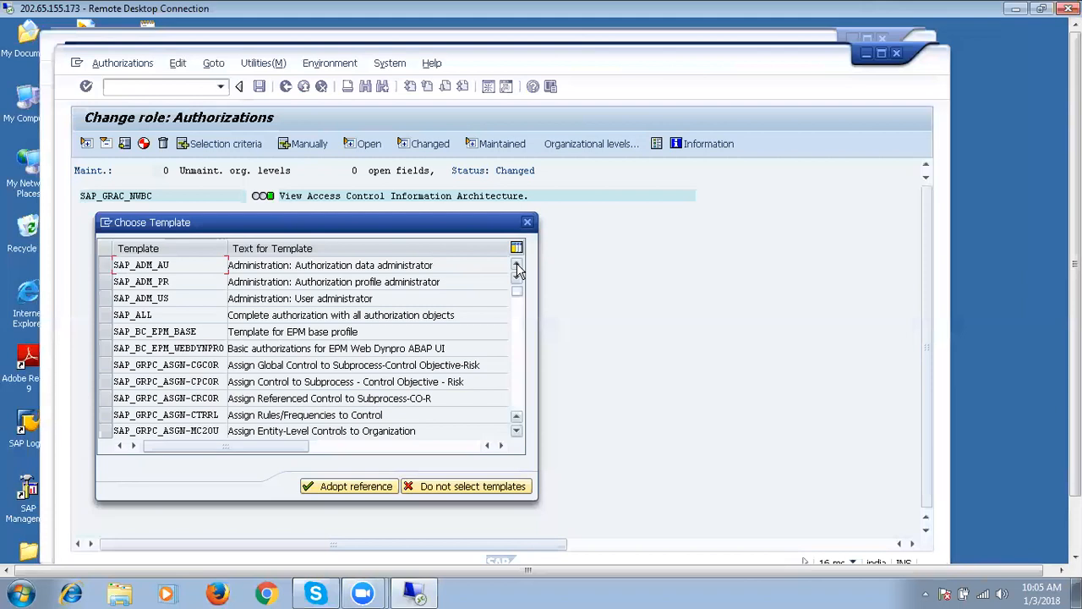
# Skip the templates and save the SAP_GRAC_NWBC authorization data.
pyautogui.click(493, 489)
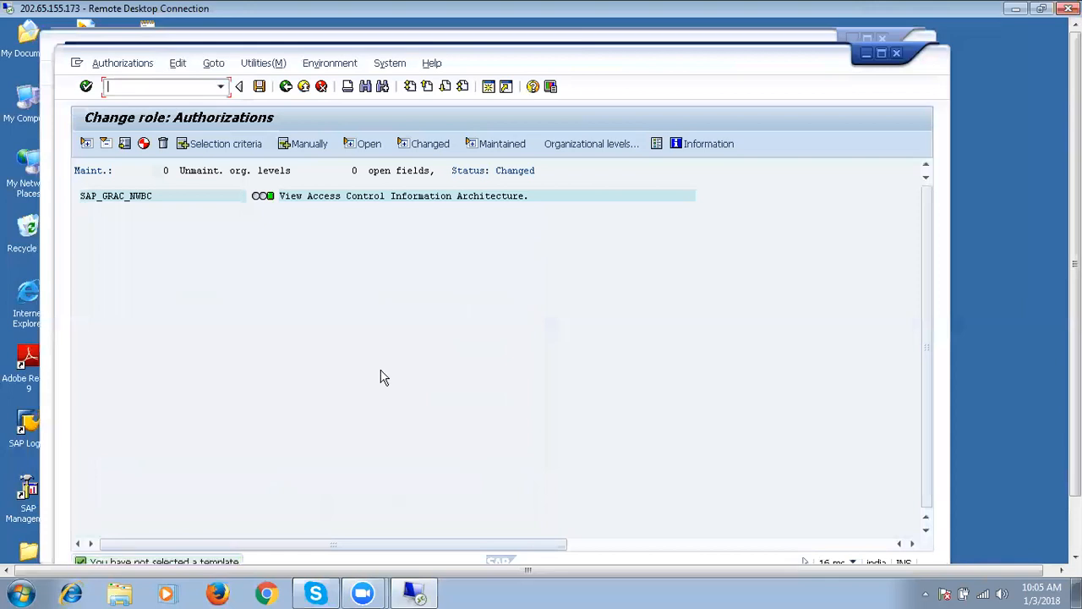
pyautogui.click(277, 170)
pyautogui.click(260, 88)
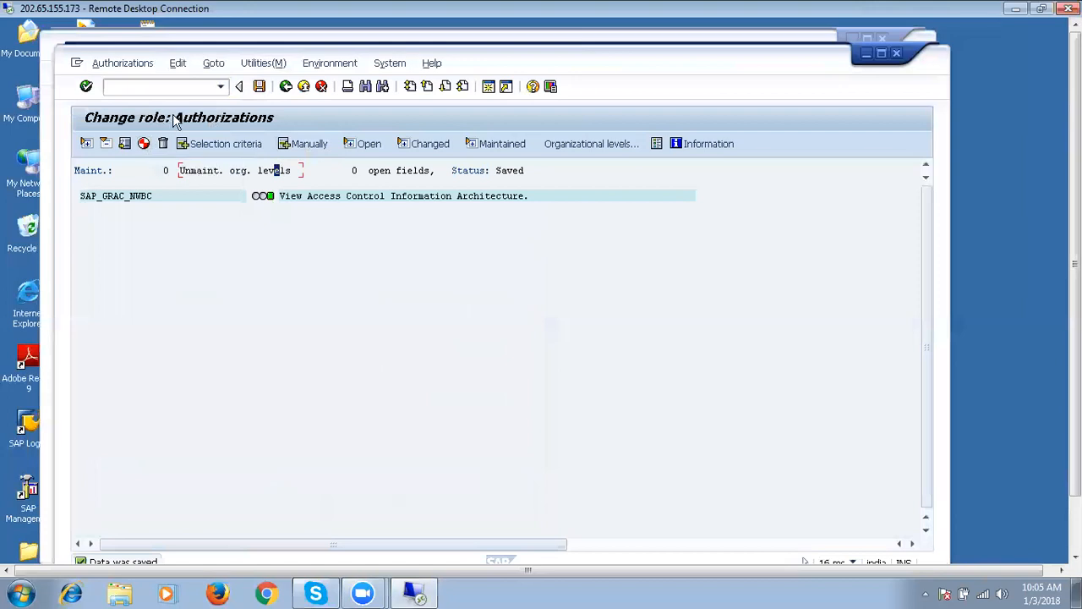
# Generate the profile, cancel the exit prompt, and generate it again.
pyautogui.click(145, 146)
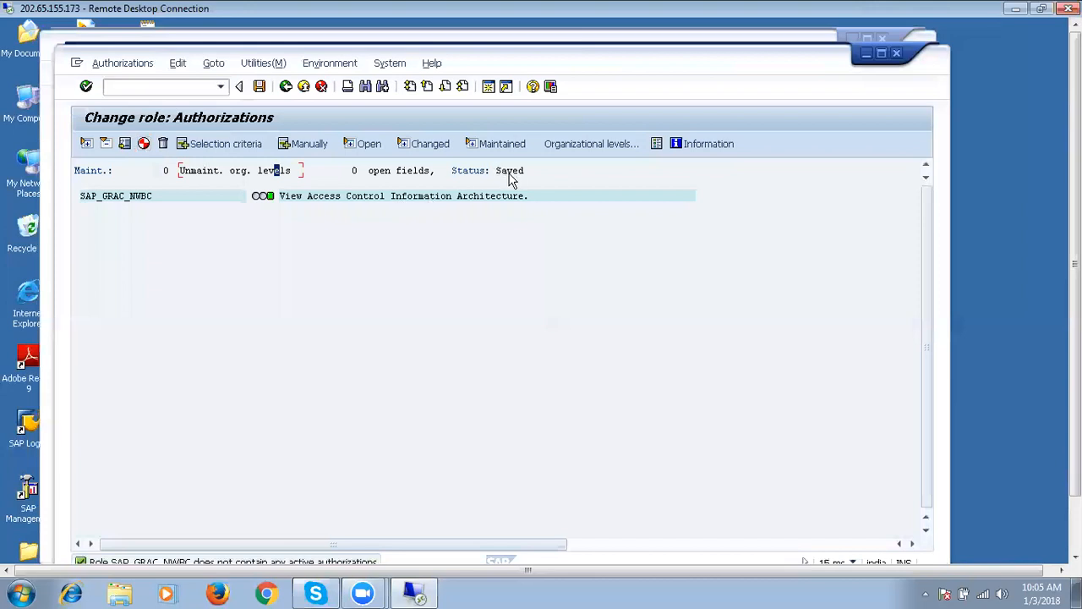
pyautogui.click(287, 155)
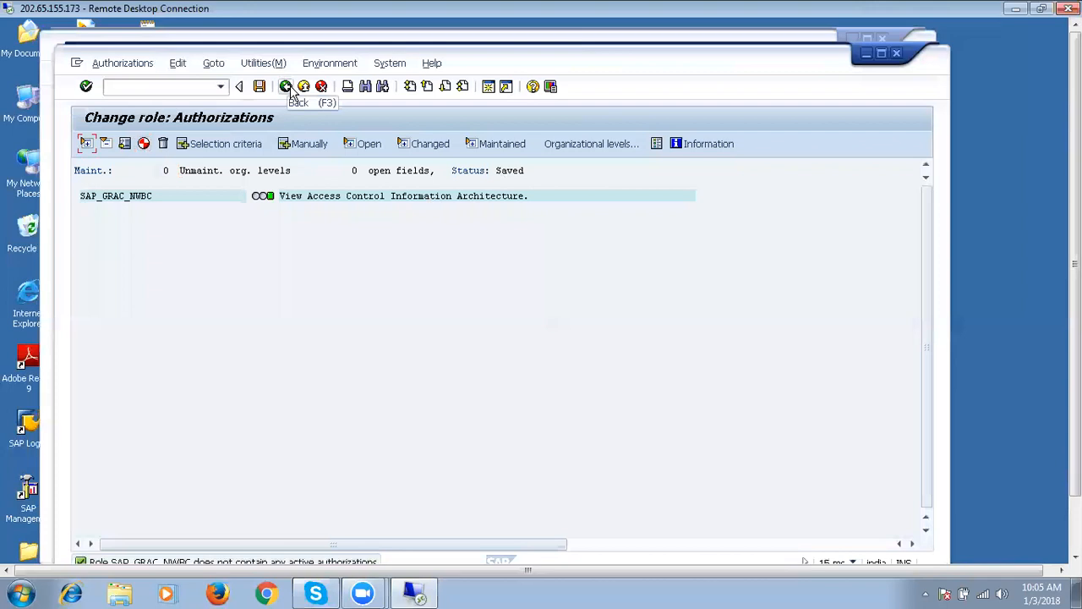
pyautogui.click(286, 87)
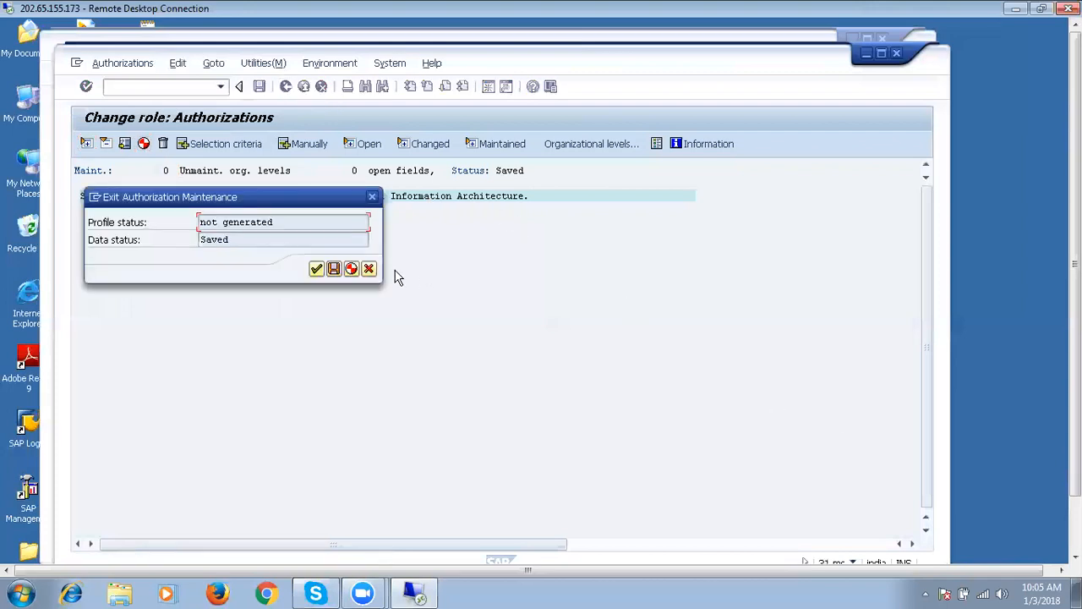
pyautogui.click(369, 269)
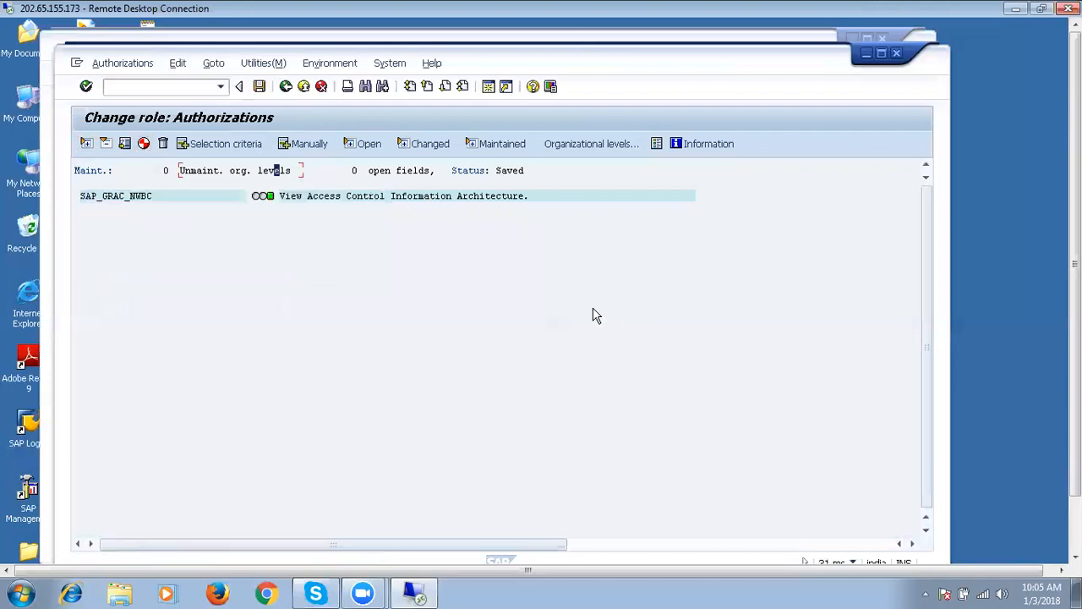
pyautogui.click(144, 145)
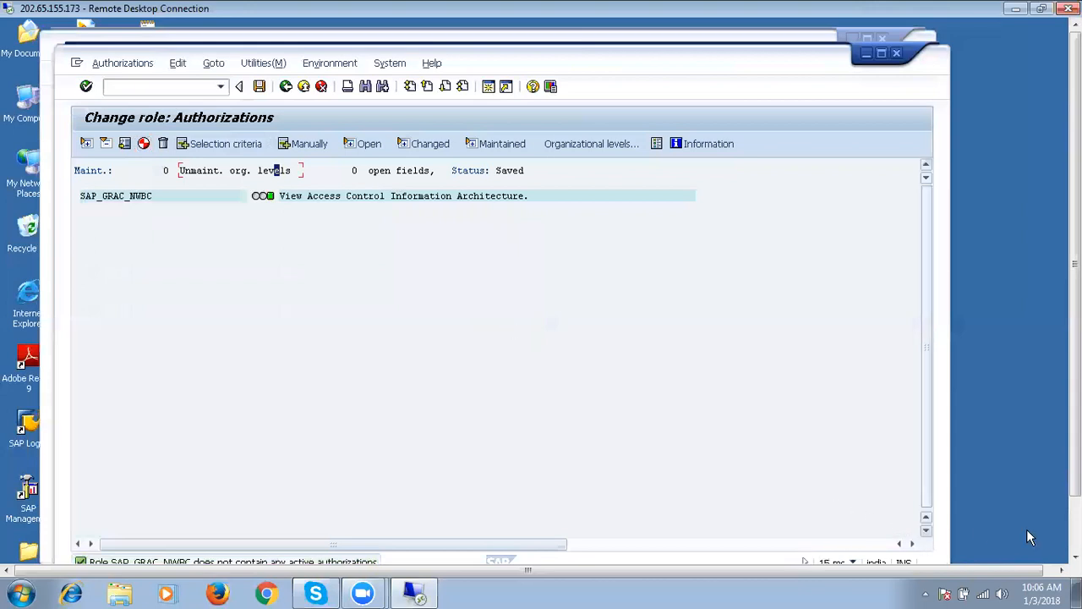
pyautogui.click(1075, 532)
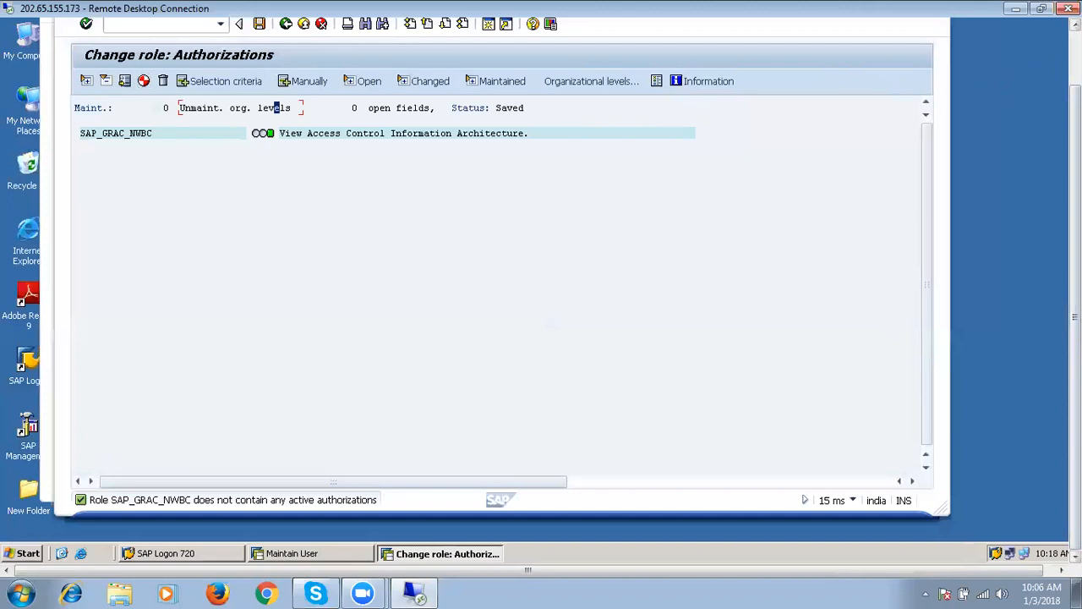
# Bring the SAP Logon 720 system list to the front.
pyautogui.click(1076, 23)
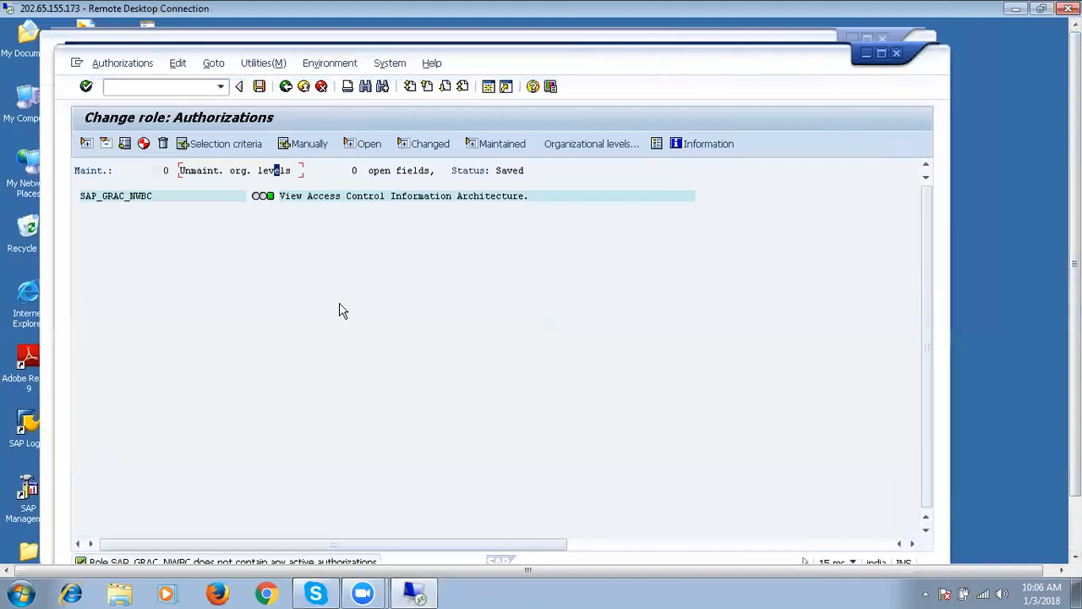
pyautogui.moveTo(1076, 308); pyautogui.dragTo(1076, 363)
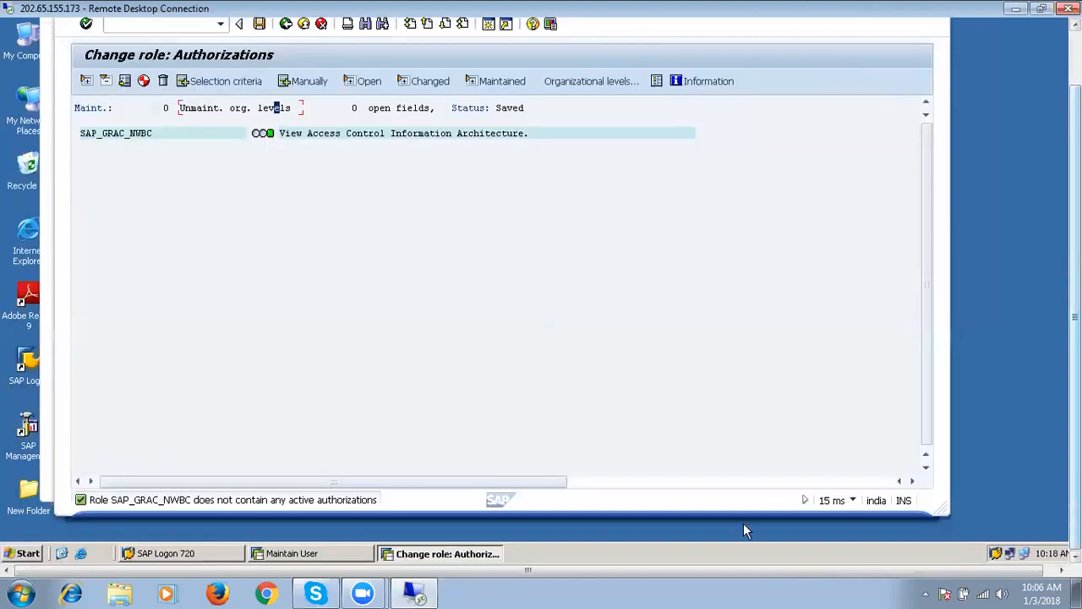
pyautogui.click(226, 561)
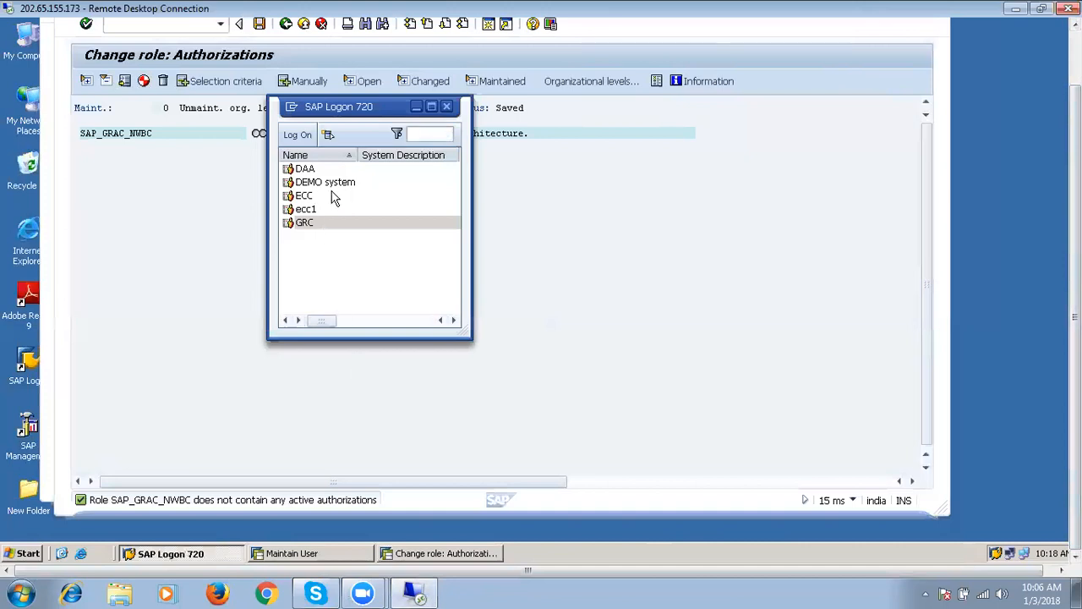
# Attempt a DAA logon, dismiss the three connection-refused errors, then start a GRC logon.
pyautogui.click(296, 156)
pyautogui.click(297, 136)
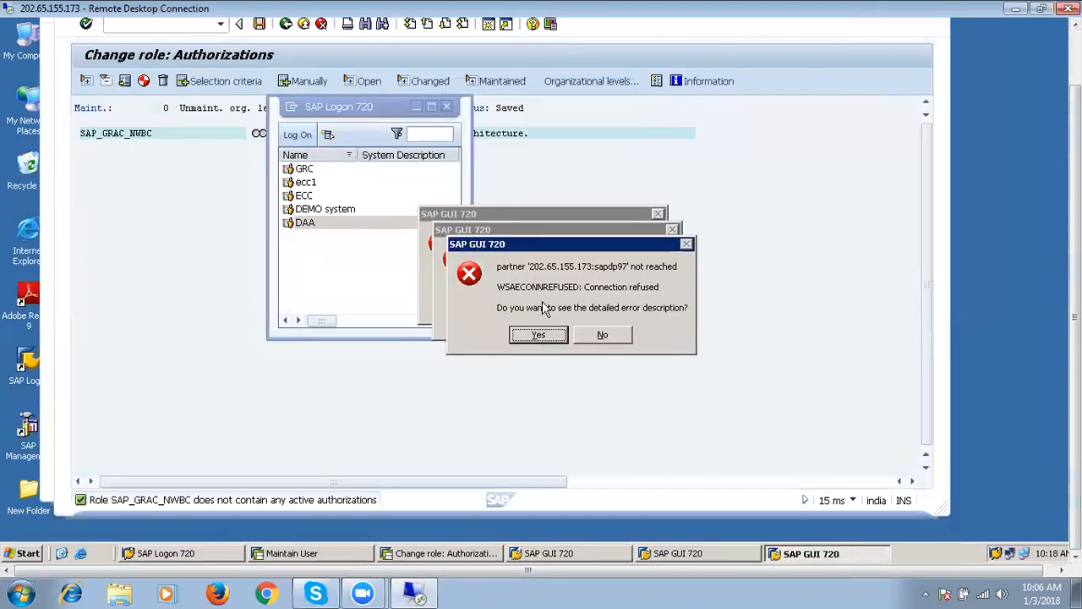
pyautogui.click(607, 338)
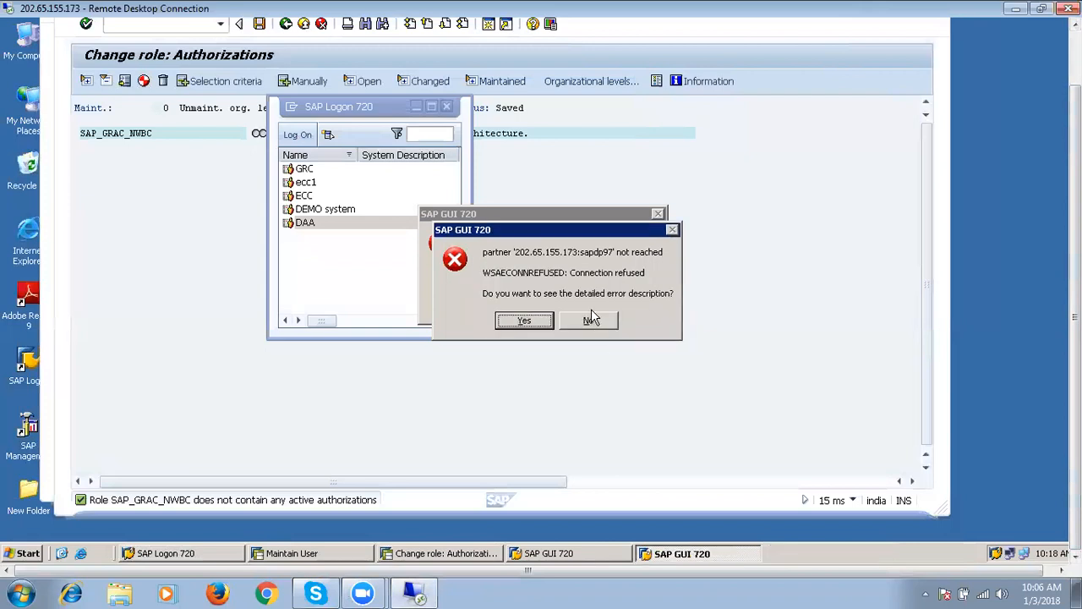
pyautogui.click(592, 320)
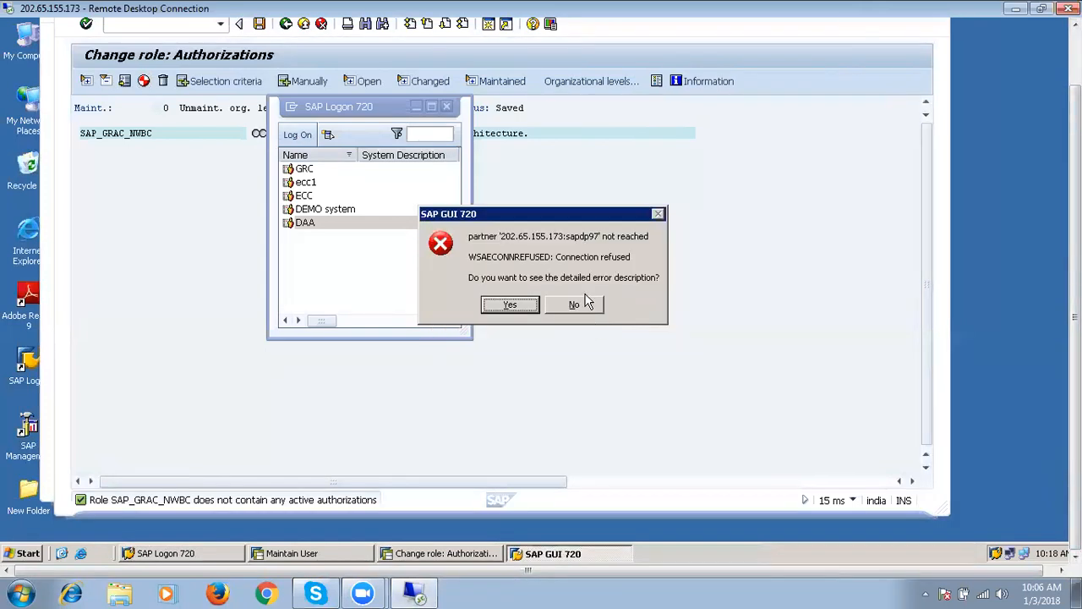
pyautogui.click(589, 303)
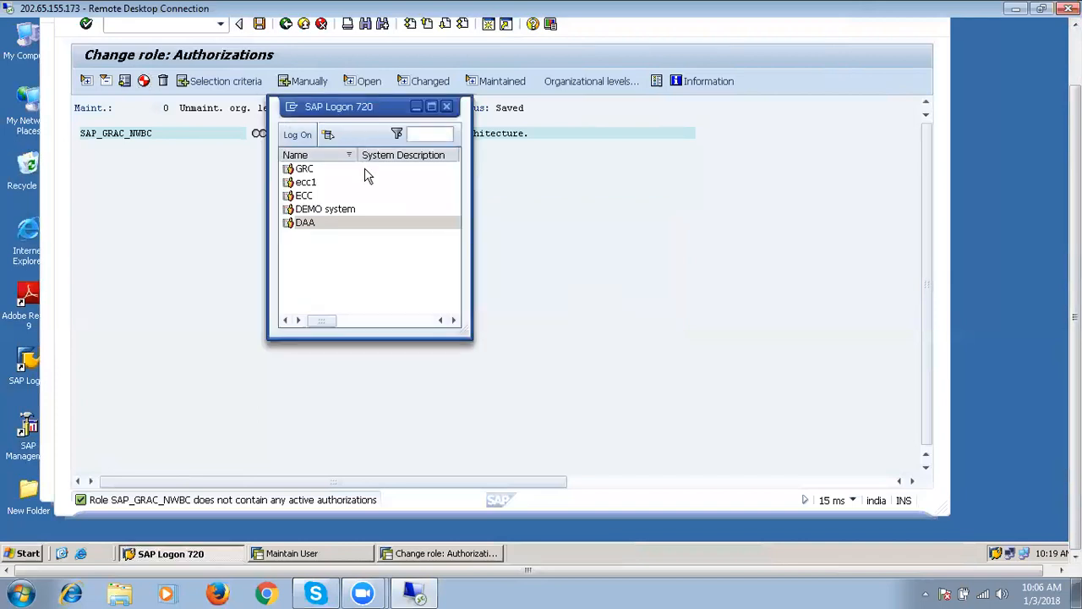
pyautogui.click(310, 174)
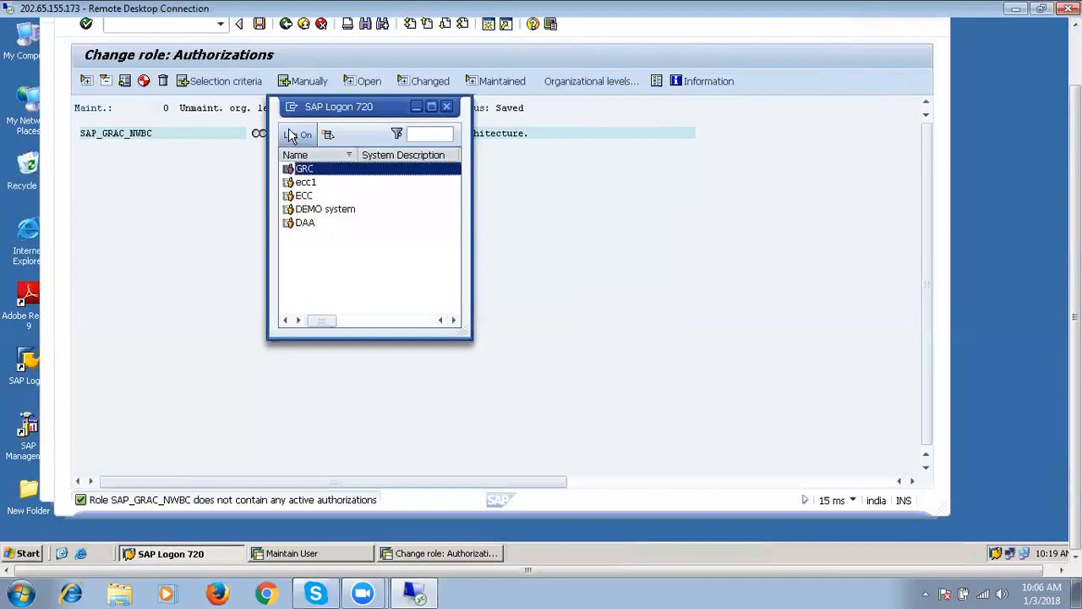
pyautogui.click(296, 136)
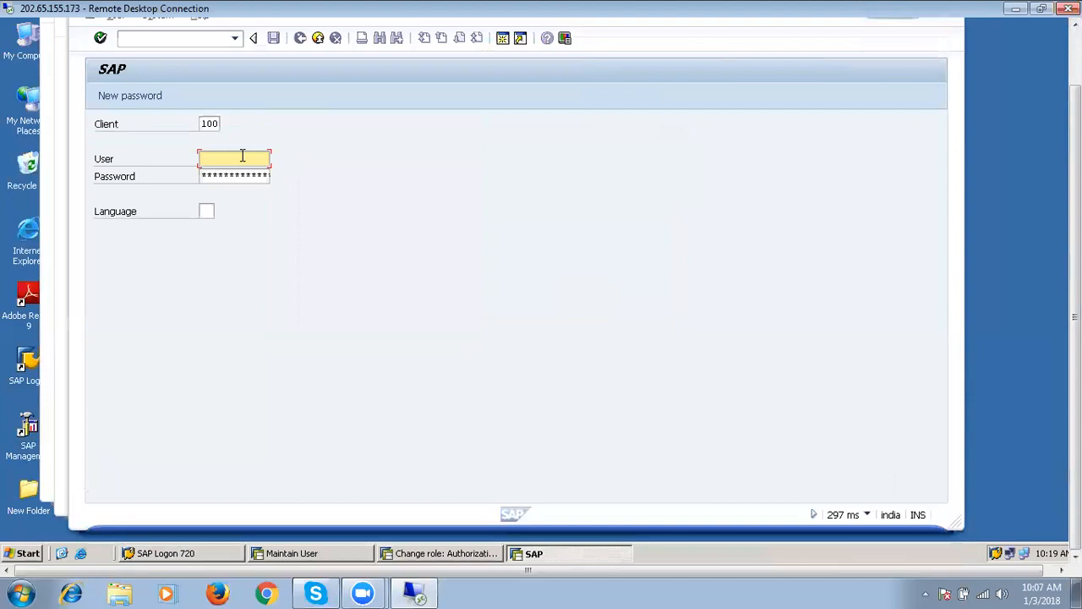
# Log on to GRC client 100 with the saved user ID and its password.
pyautogui.write('S')
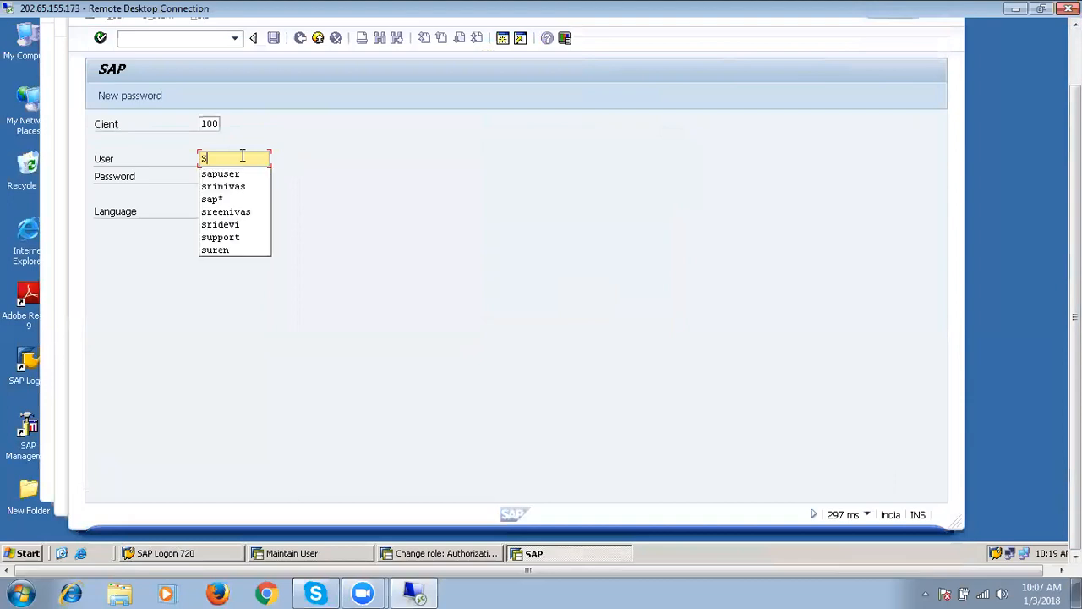
pyautogui.click(243, 188)
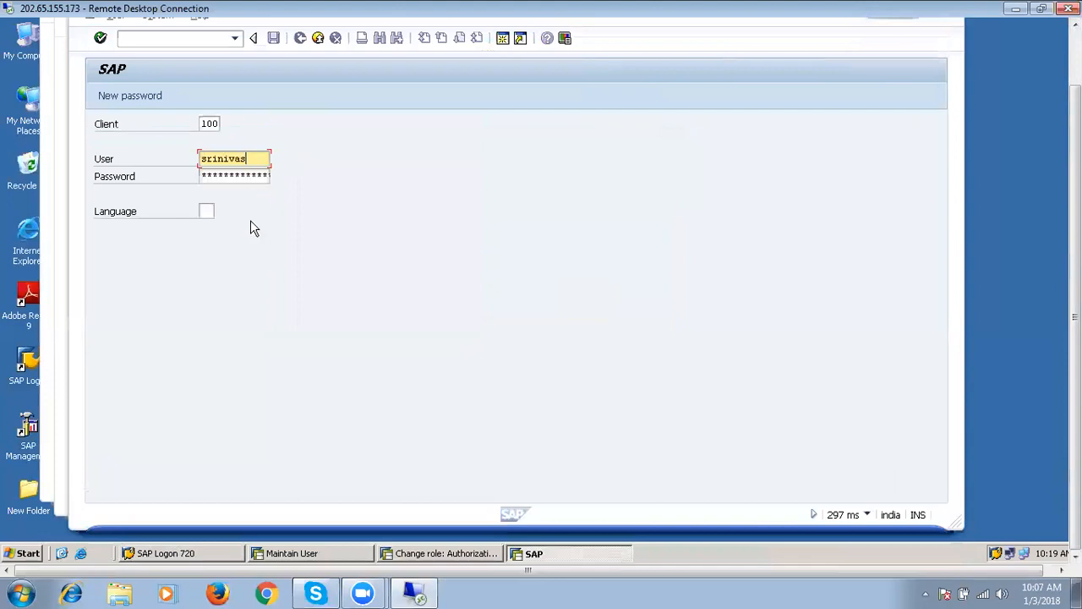
pyautogui.press('Tab')
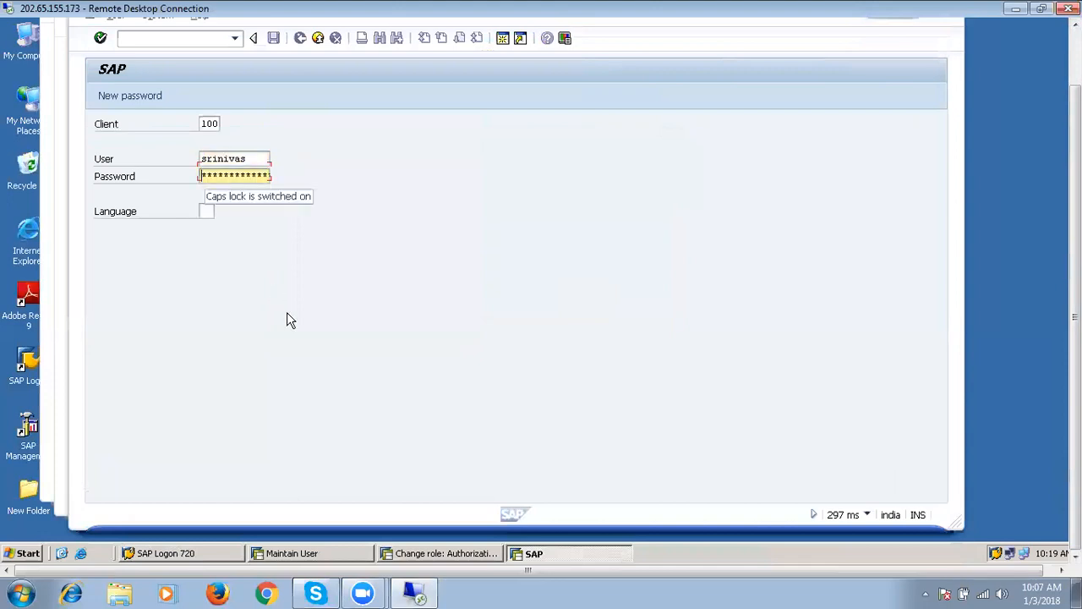
pyautogui.write('***')
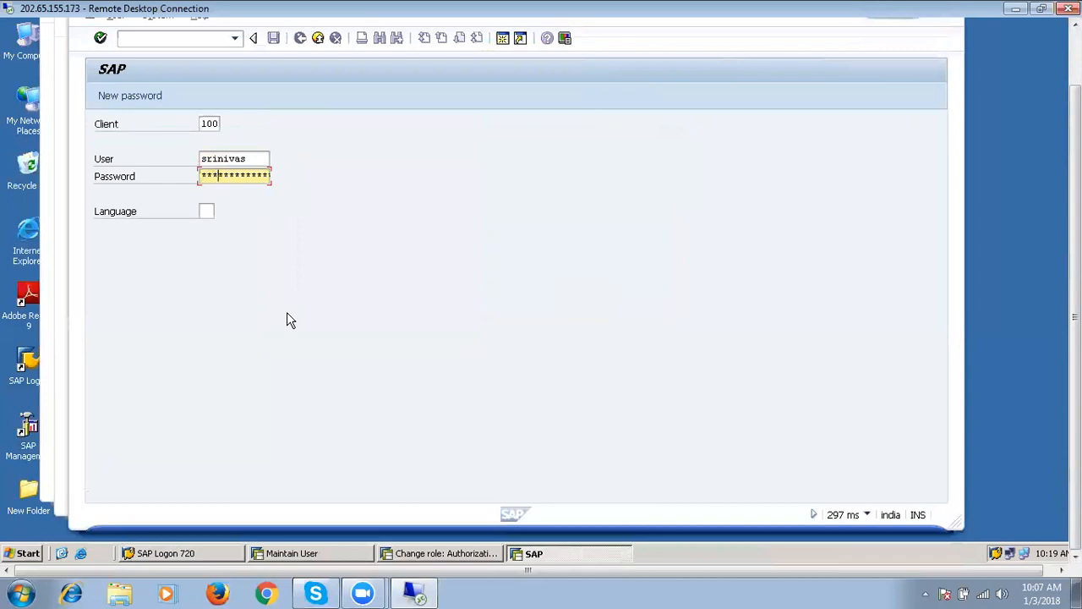
pyautogui.write('*****')
pyautogui.press('Return')
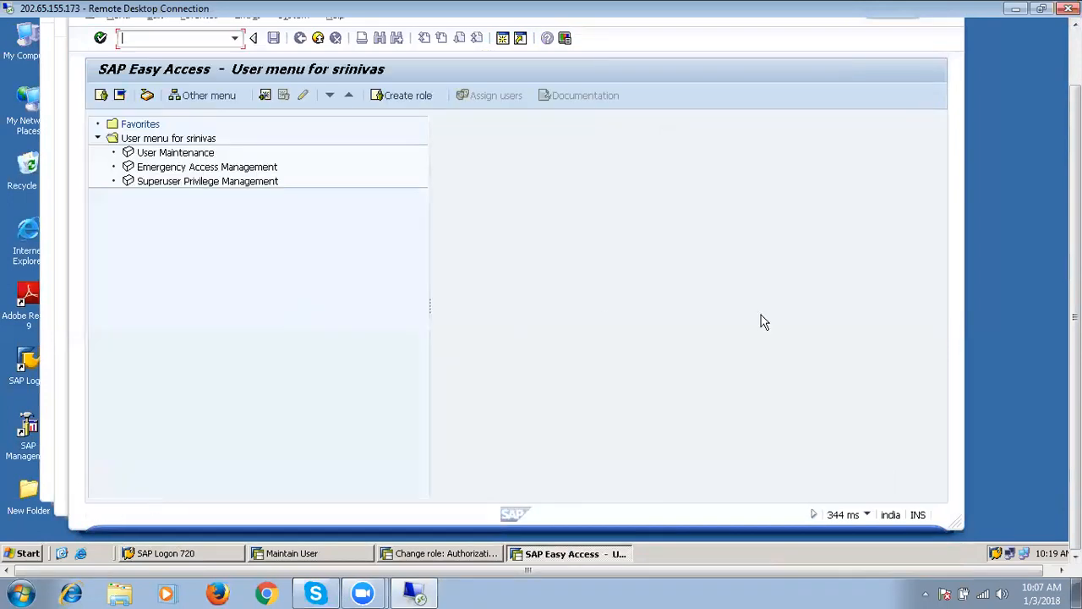
pyautogui.moveTo(1075, 169); pyautogui.dragTo(1076, 97)
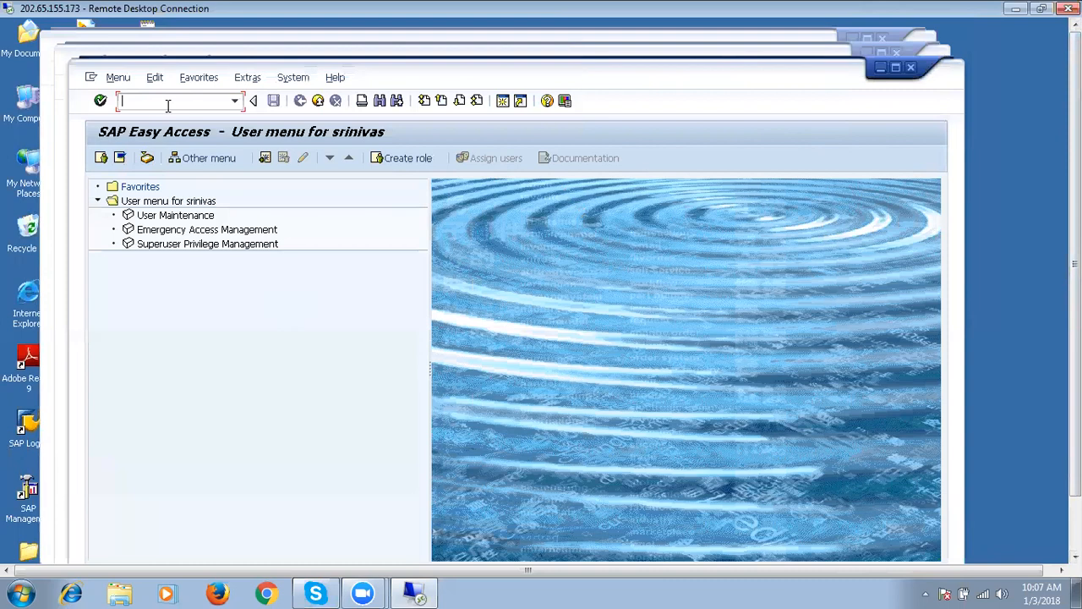
# Launch the /nwbc cockpit with the nwbc transaction.
pyautogui.write('nwbc')
pyautogui.press('Return')
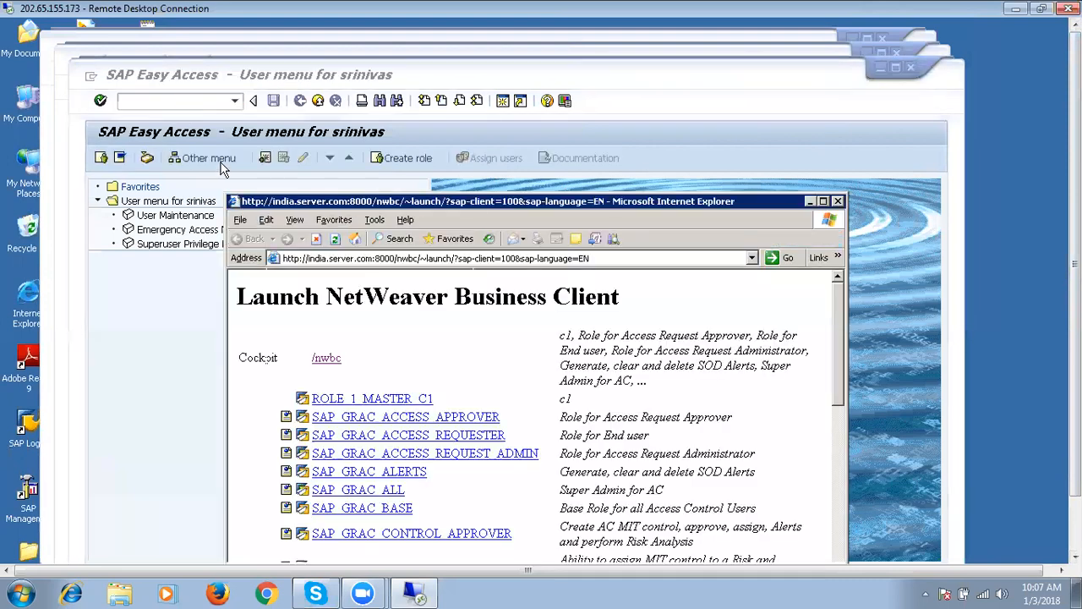
pyautogui.click(326, 357)
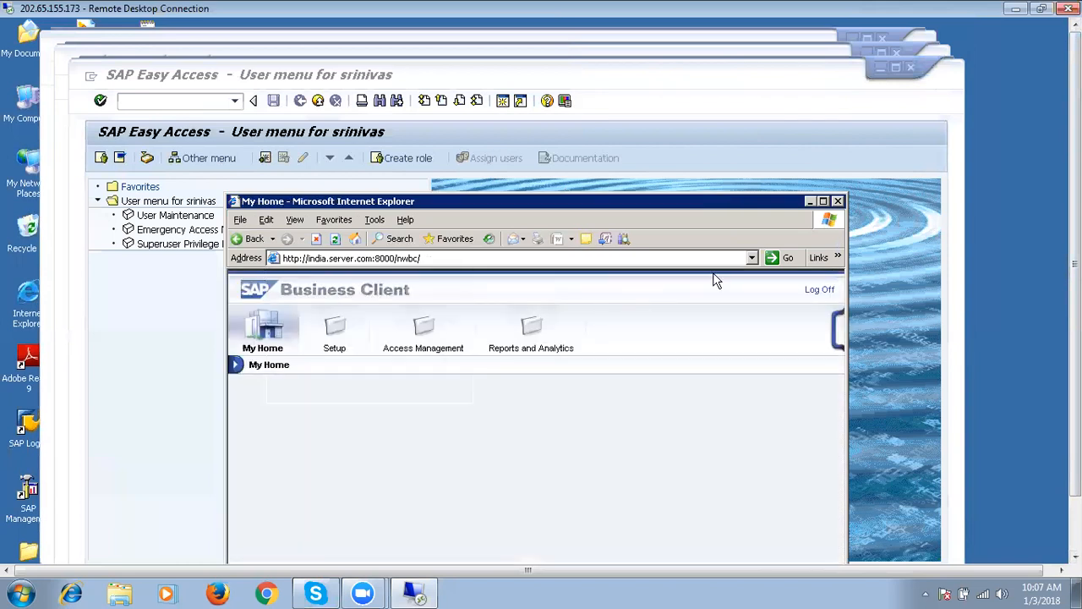
# Log off the maximized Business Client session and restore the browser window size.
pyautogui.click(823, 202)
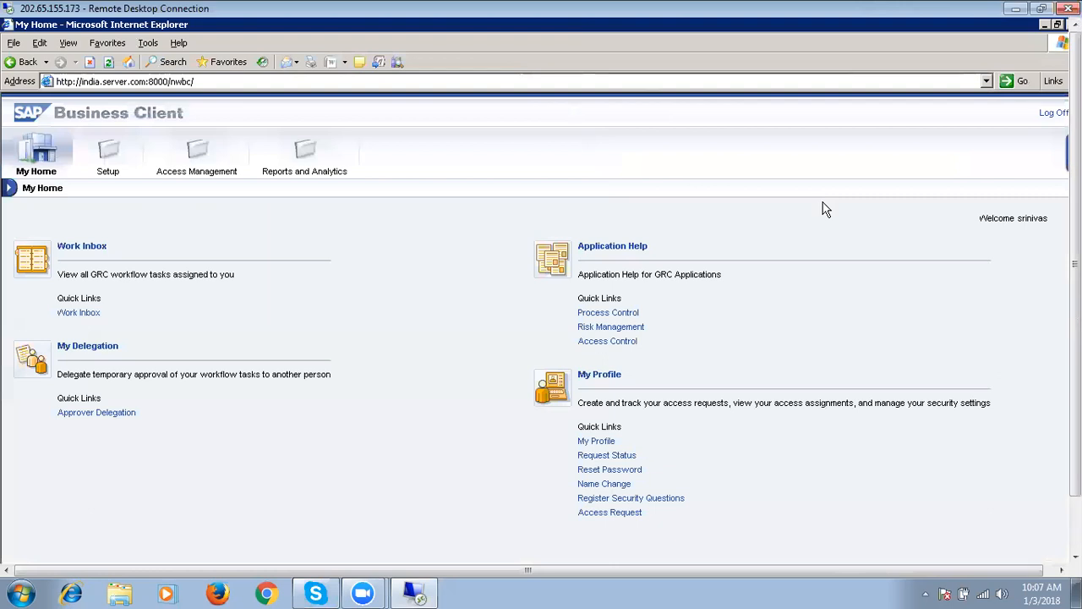
pyautogui.click(1047, 114)
pyautogui.click(609, 395)
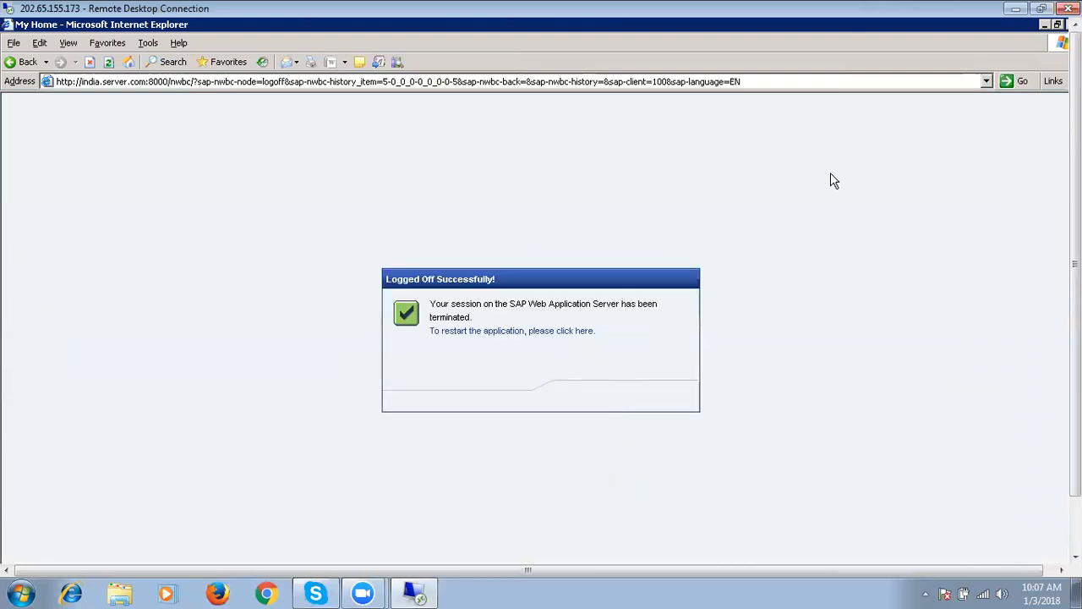
pyautogui.click(1057, 24)
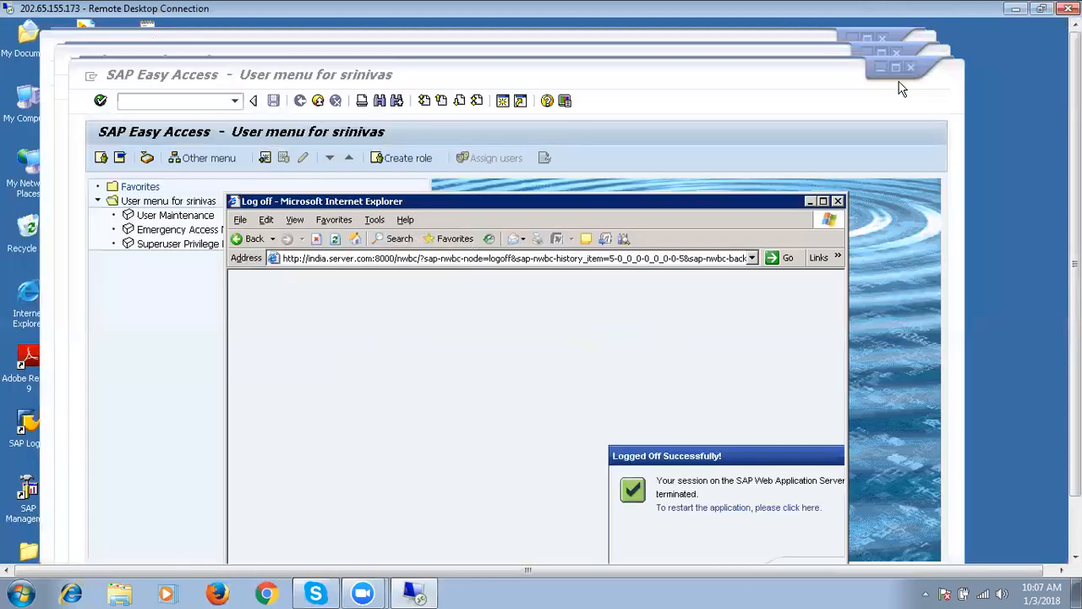
# Close the browser and open the prefilled user in SU01 change mode.
pyautogui.click(838, 201)
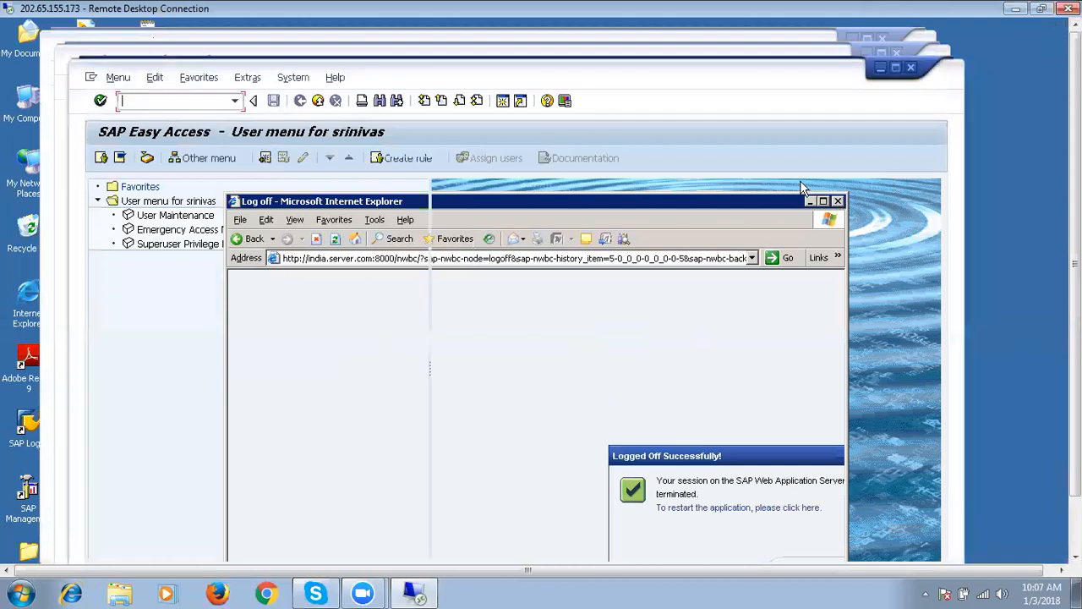
pyautogui.write('su01')
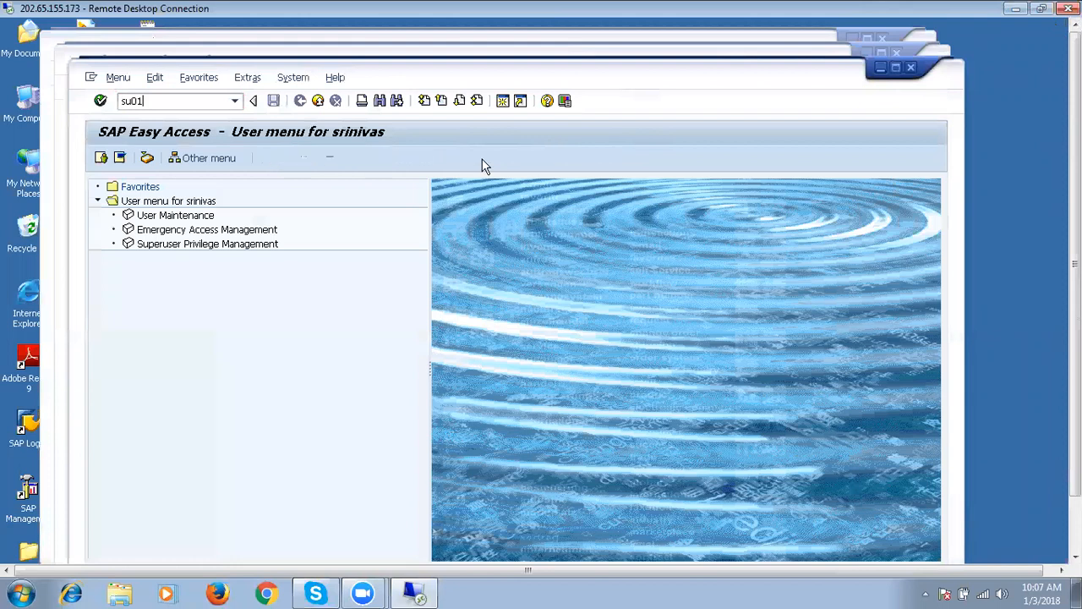
pyautogui.press('Return')
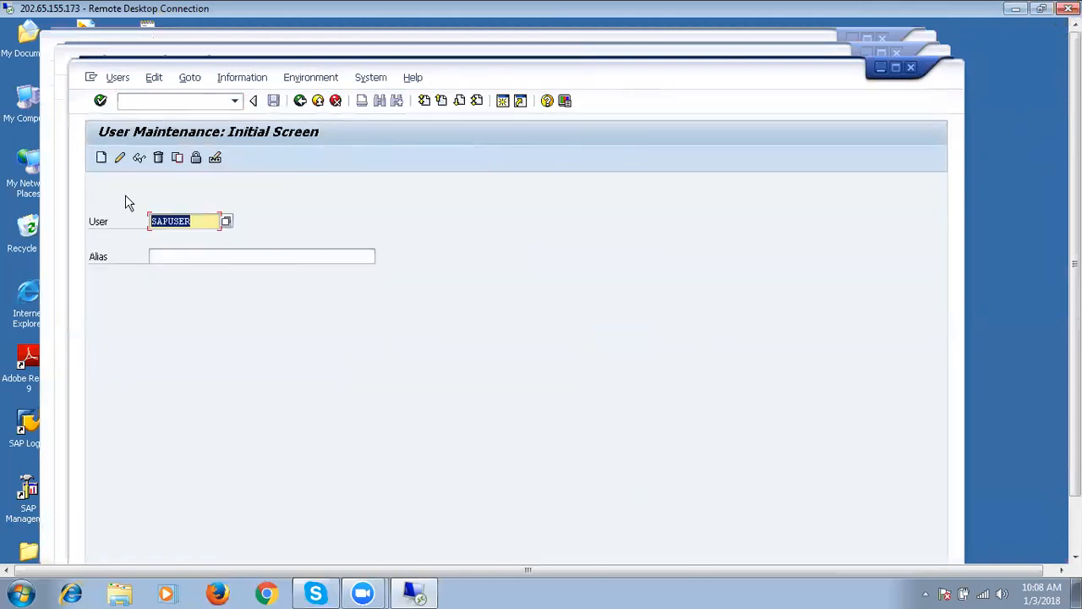
pyautogui.click(119, 161)
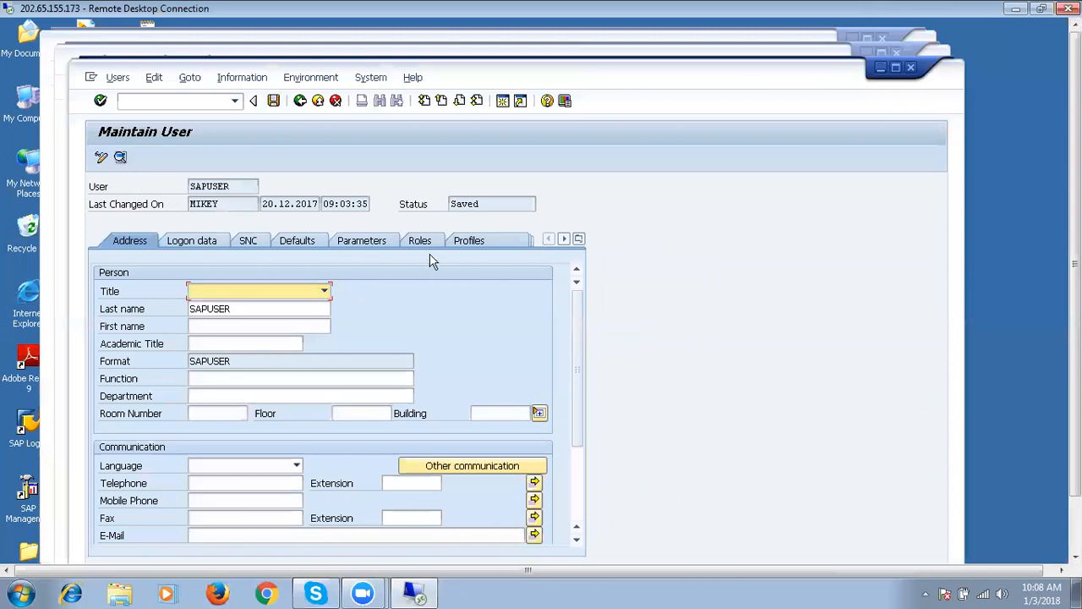
# Go back and open the current logged-in user's record for change instead.
pyautogui.click(301, 101)
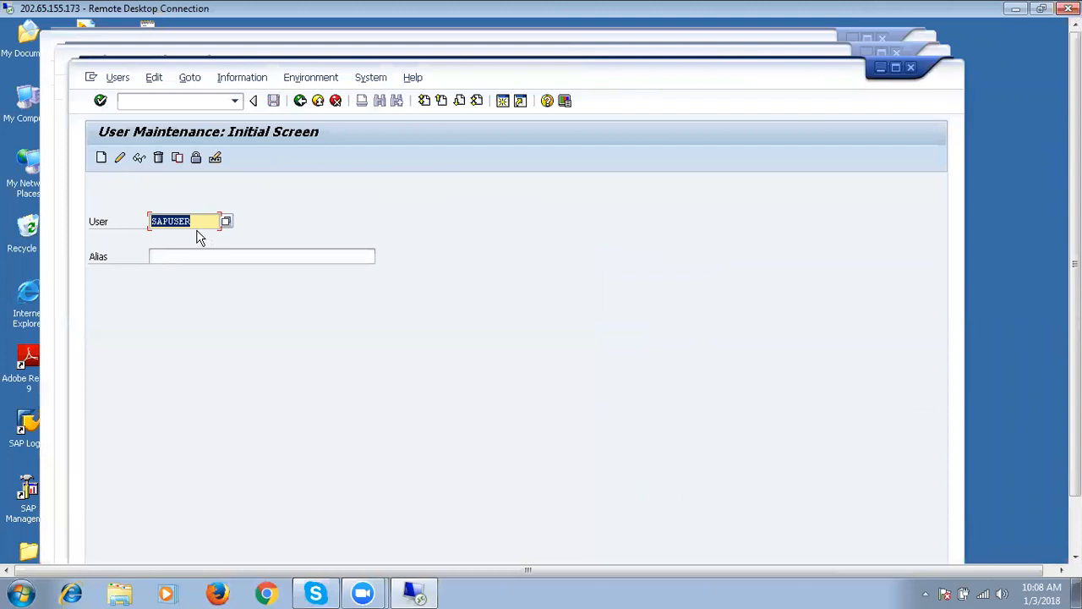
pyautogui.write('sr')
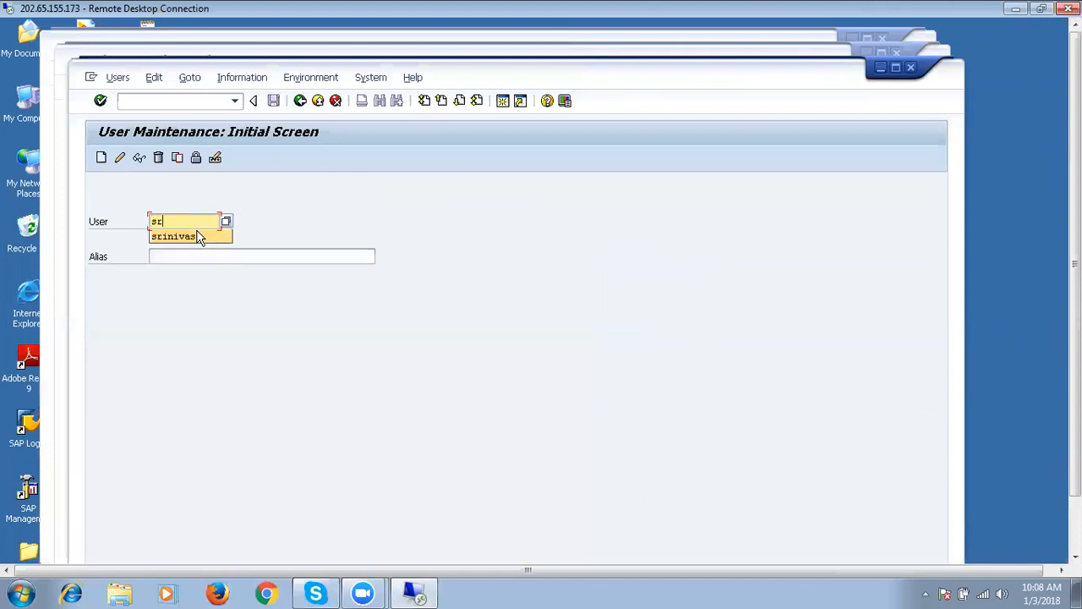
pyautogui.click(200, 237)
pyautogui.click(120, 158)
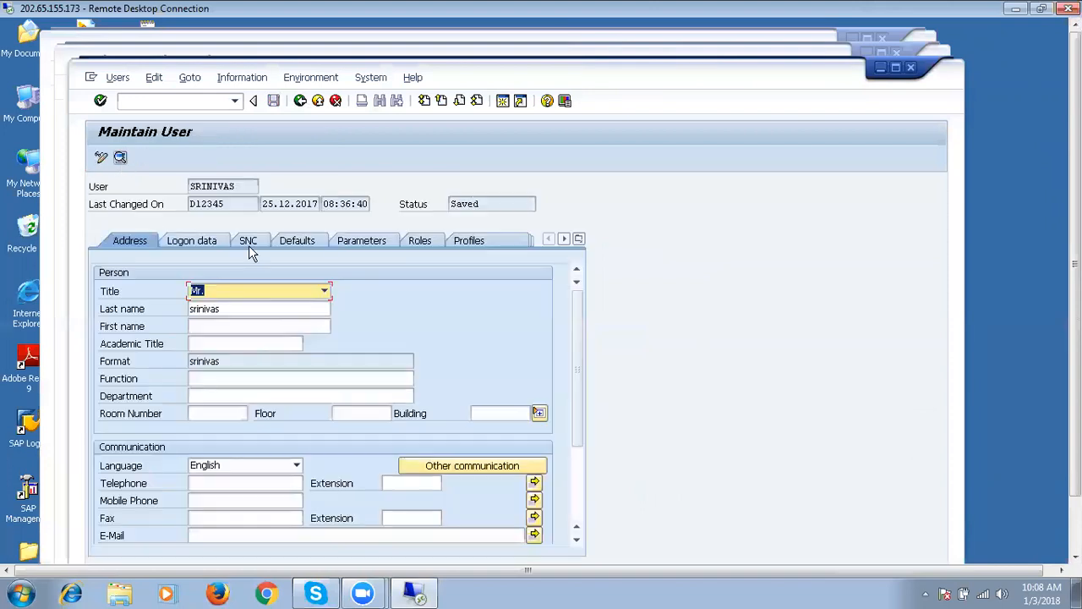
# Scroll the user's role assignments down to SAP_GRAC_NWBC and open that role.
pyautogui.click(423, 243)
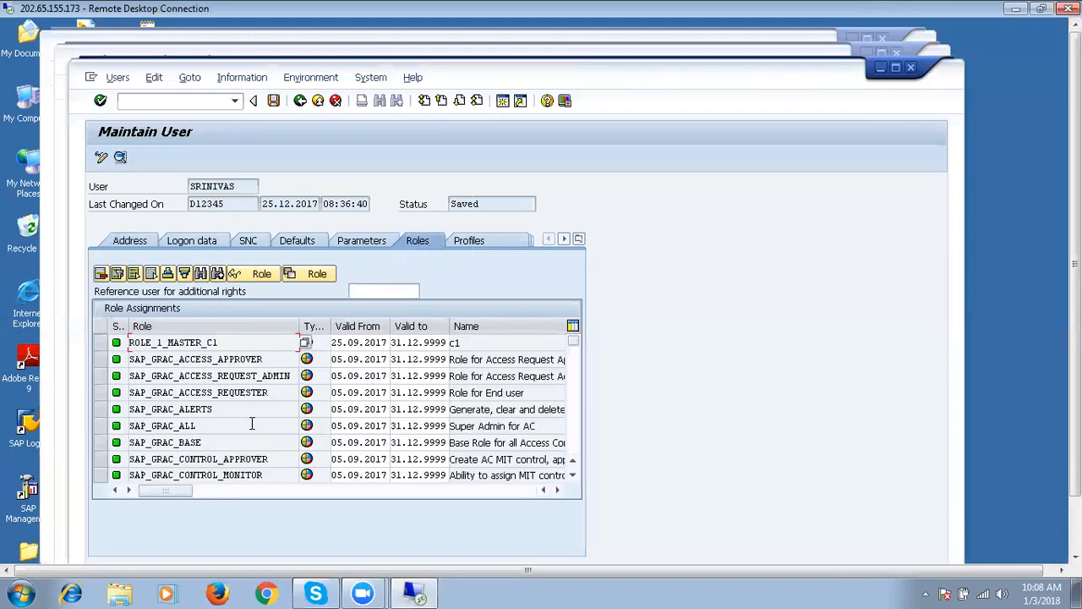
pyautogui.click(574, 478)
pyautogui.click(574, 479)
pyautogui.click(573, 478)
pyautogui.click(573, 478)
pyautogui.click(573, 478)
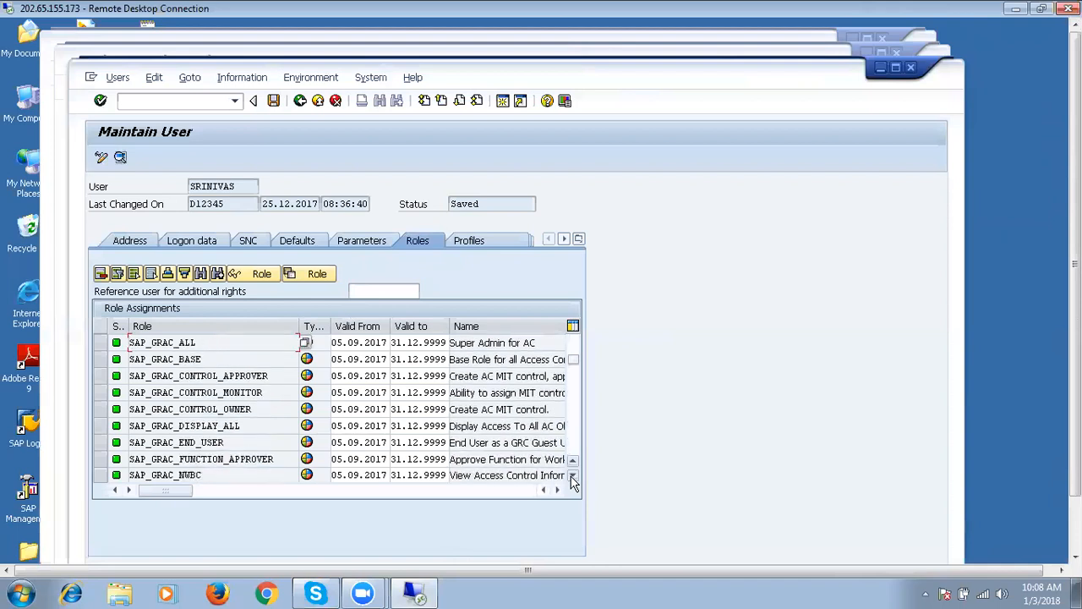
pyautogui.click(573, 479)
pyautogui.click(573, 478)
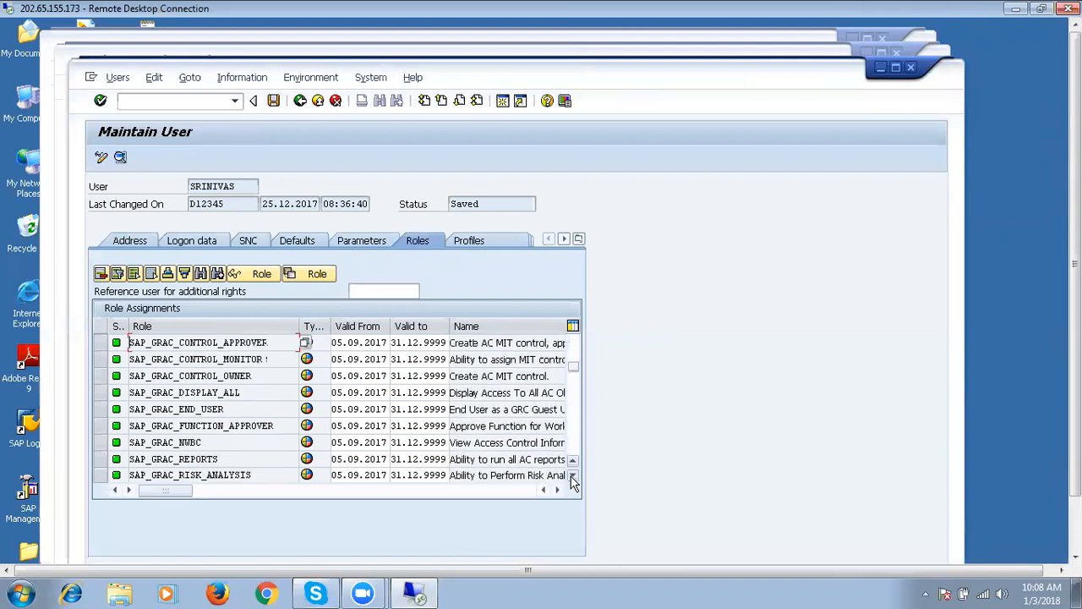
pyautogui.doubleClick(192, 443)
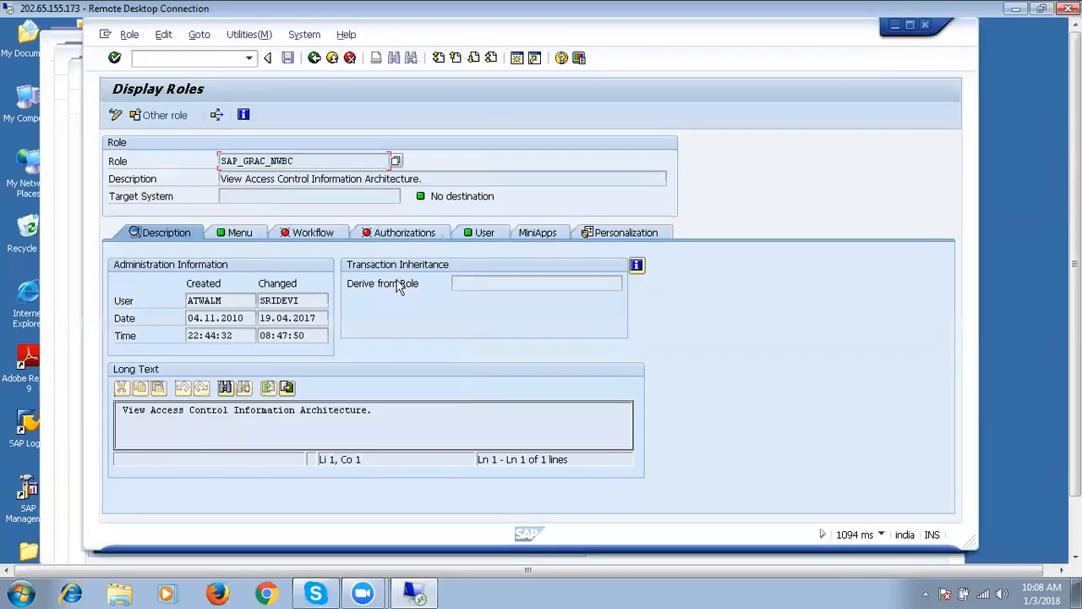
# Expand the My Home, Setup, Access Management and Reports and Analytics menu folders.
pyautogui.click(248, 235)
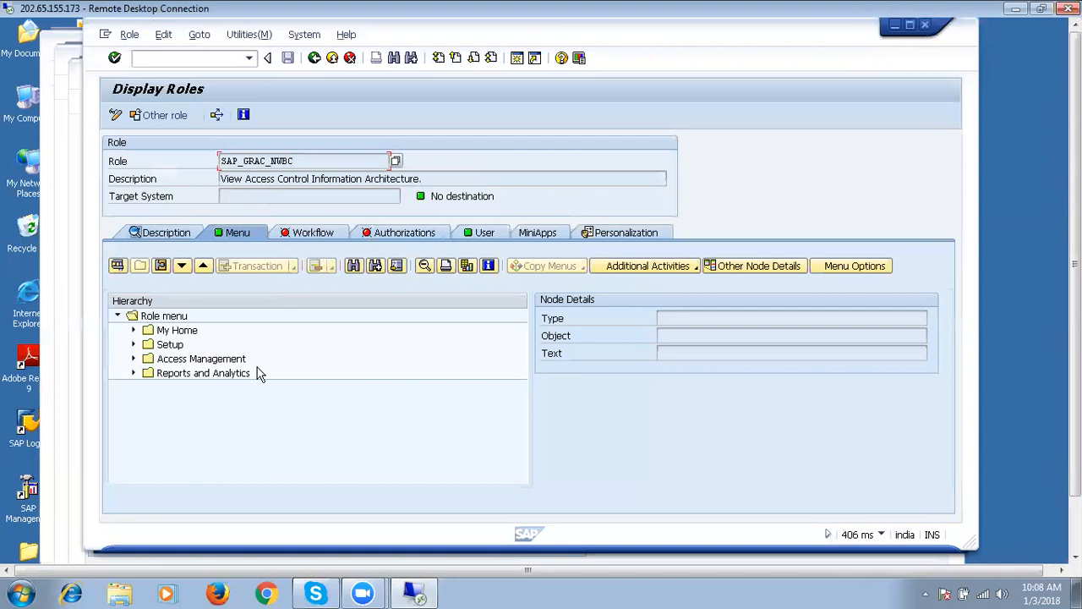
pyautogui.click(133, 331)
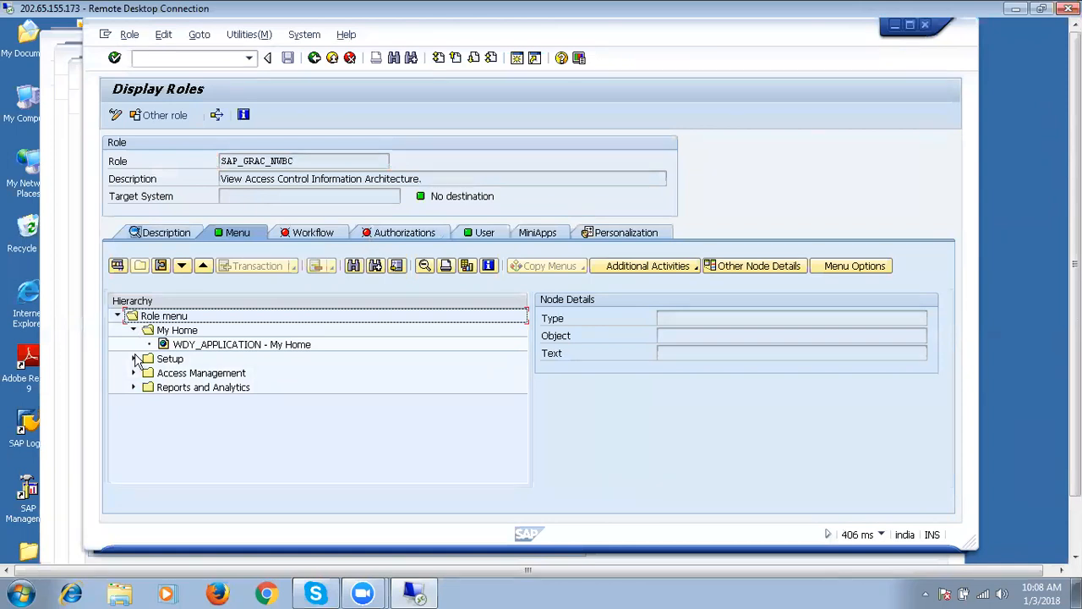
pyautogui.click(134, 359)
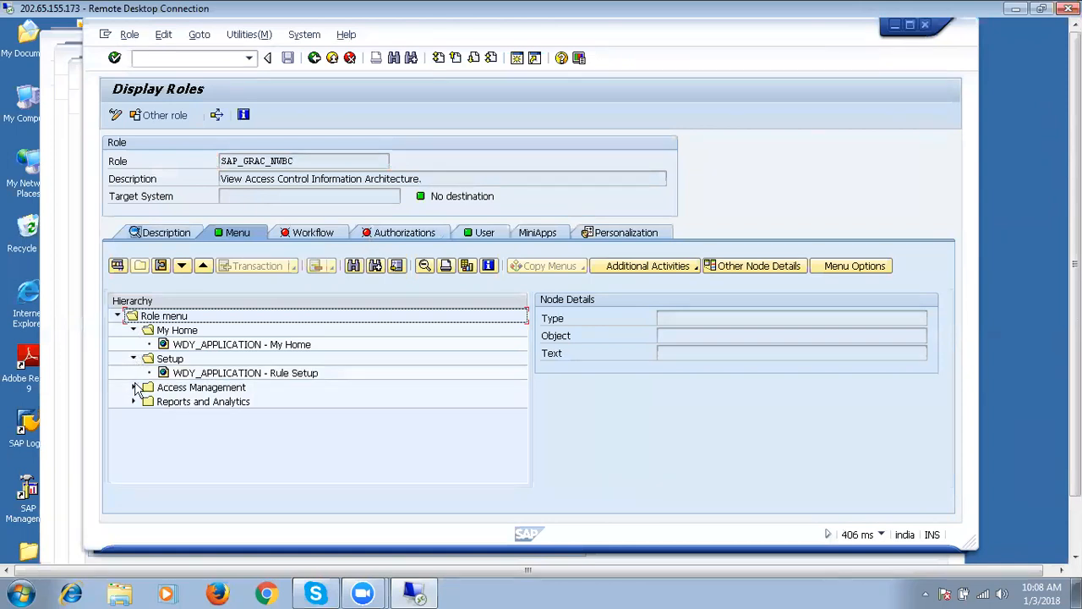
pyautogui.click(132, 387)
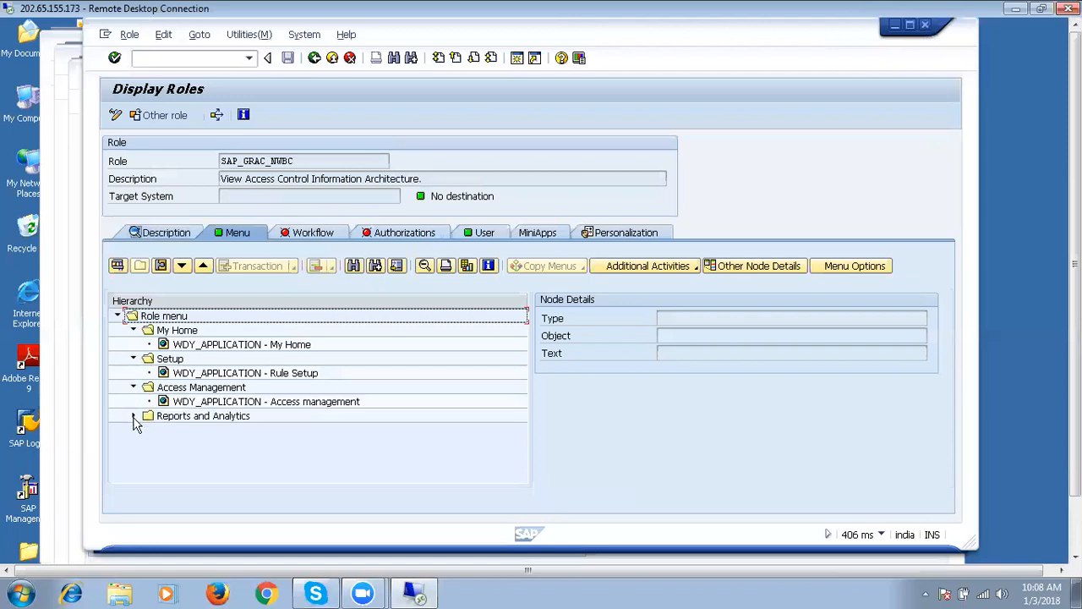
pyautogui.click(133, 416)
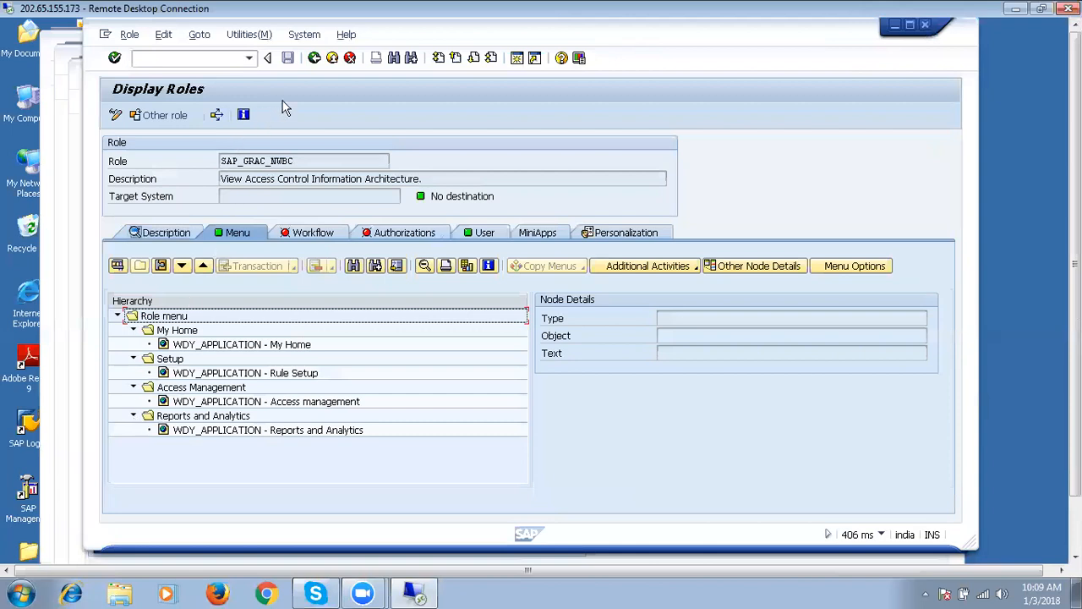
# Reopen SAP_GRAC_NWBC, copy its role name, and go back to Maintain User.
pyautogui.click(313, 57)
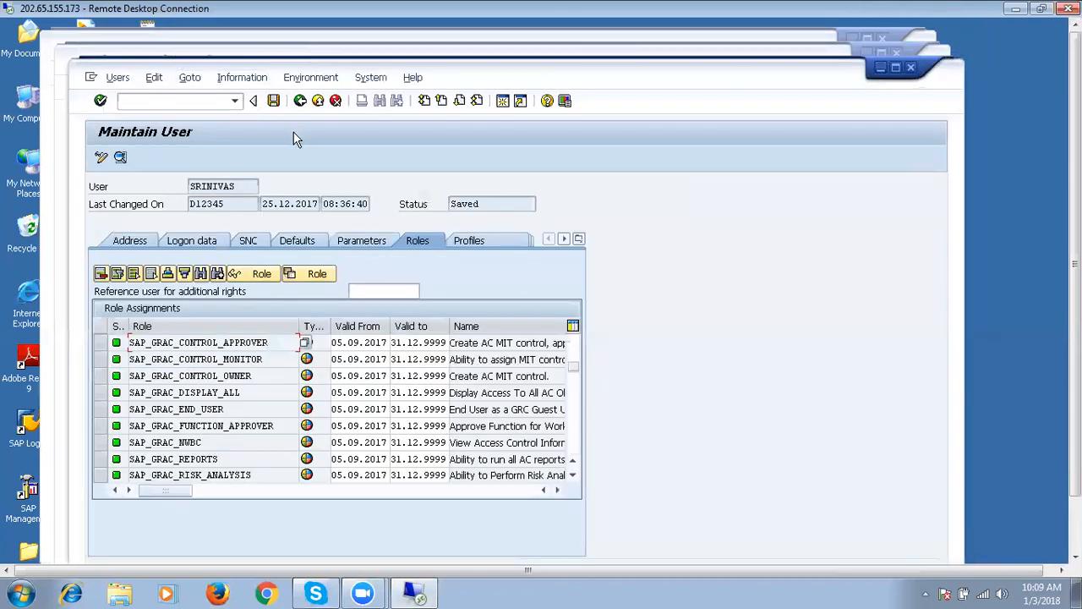
pyautogui.doubleClick(186, 442)
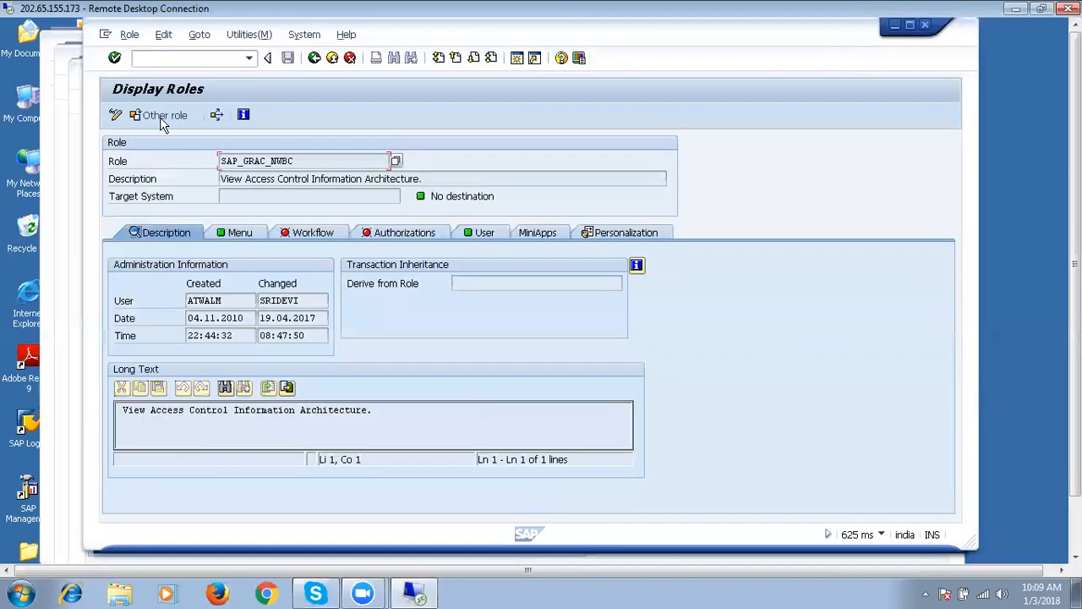
pyautogui.click(130, 34)
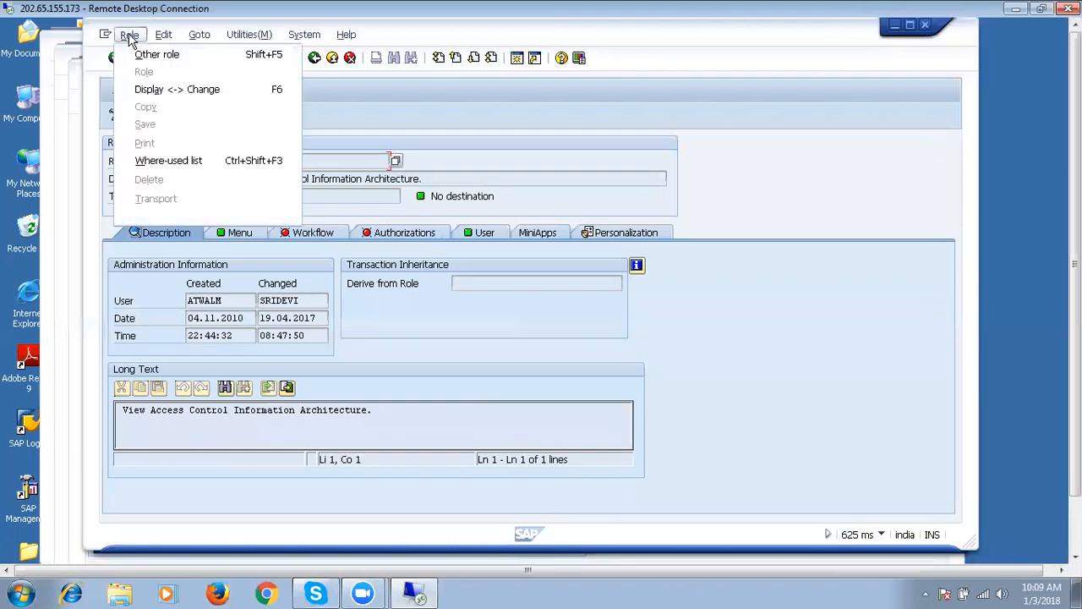
pyautogui.click(356, 142)
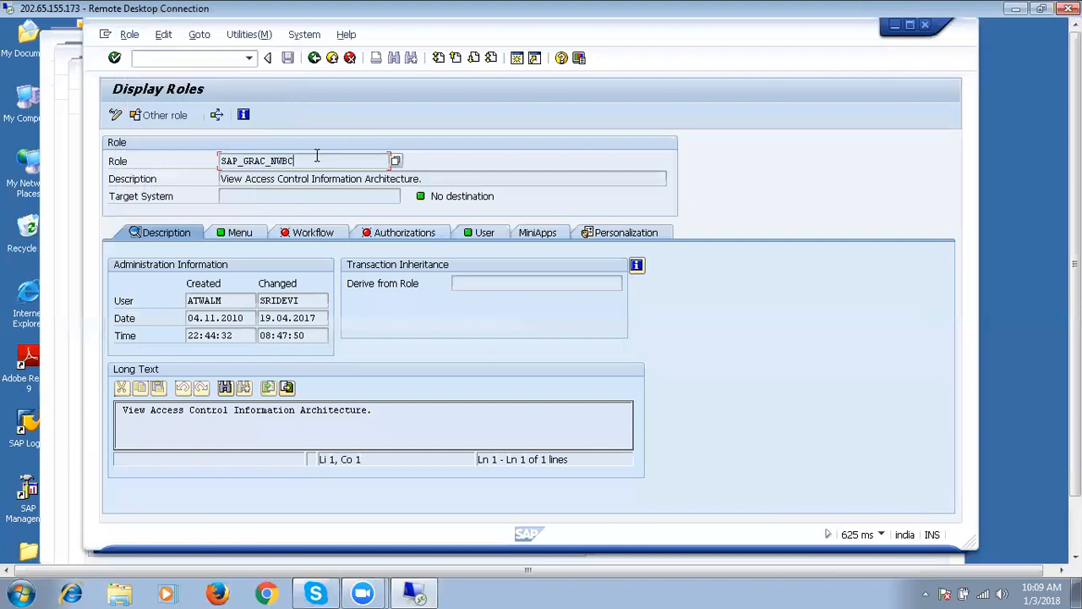
pyautogui.moveTo(308, 159); pyautogui.dragTo(217, 164)
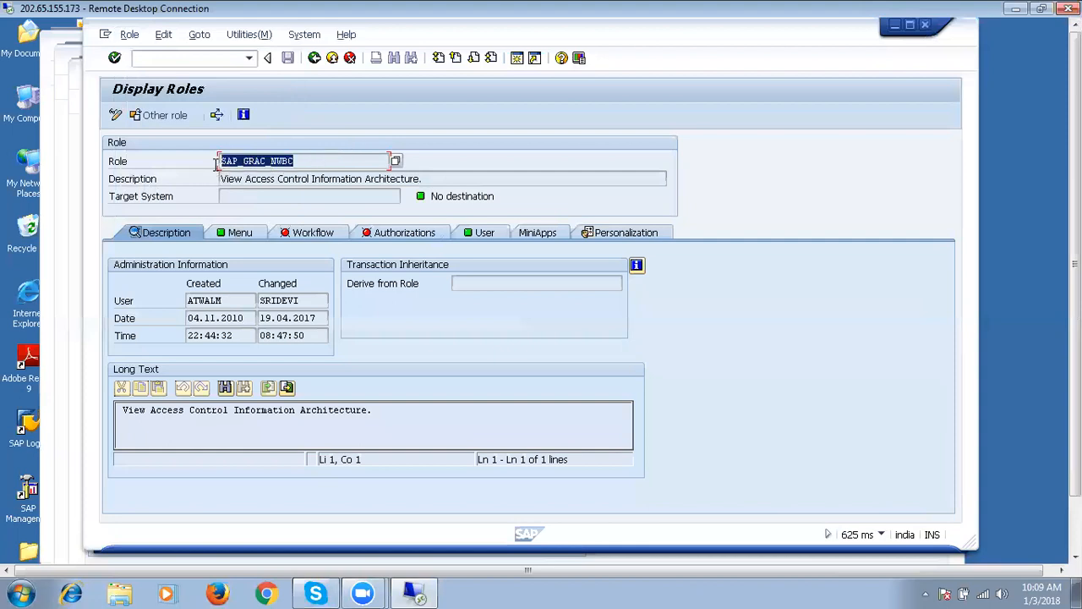
pyautogui.hotkey('ctrl', 'c')
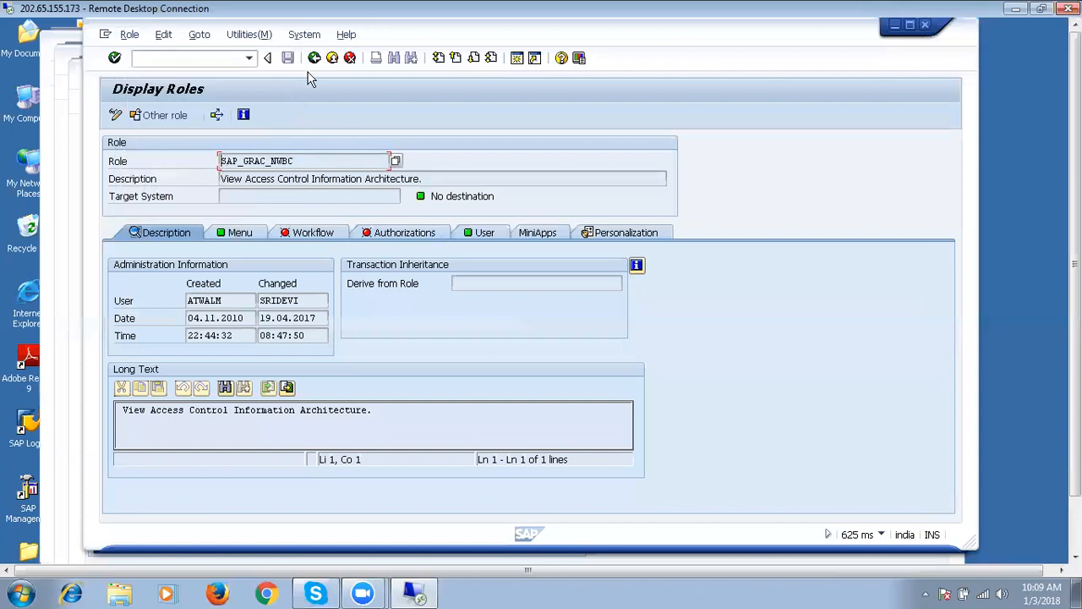
pyautogui.click(229, 58)
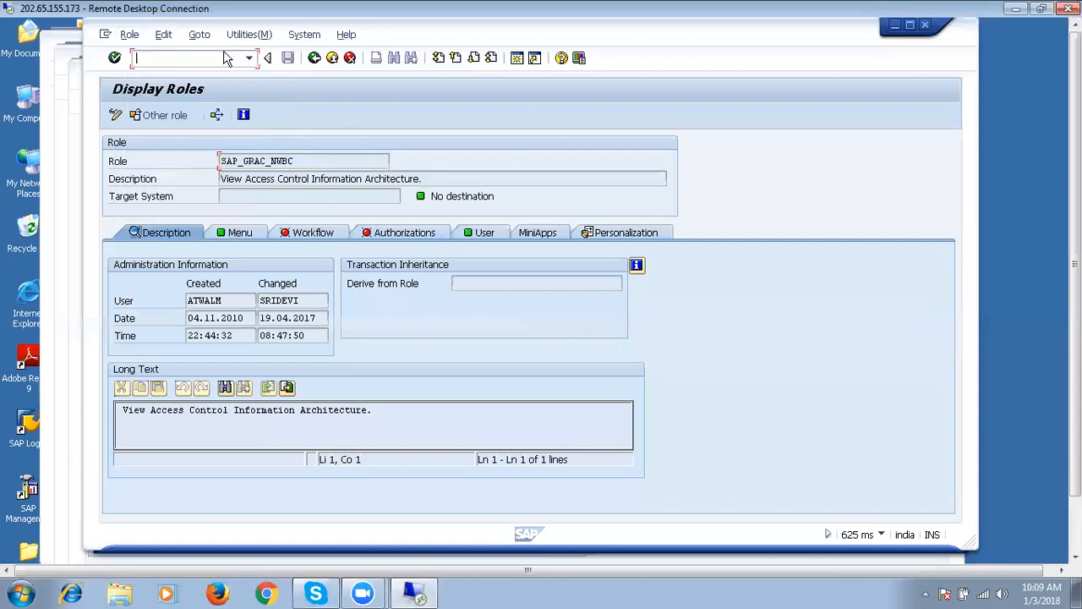
pyautogui.click(313, 57)
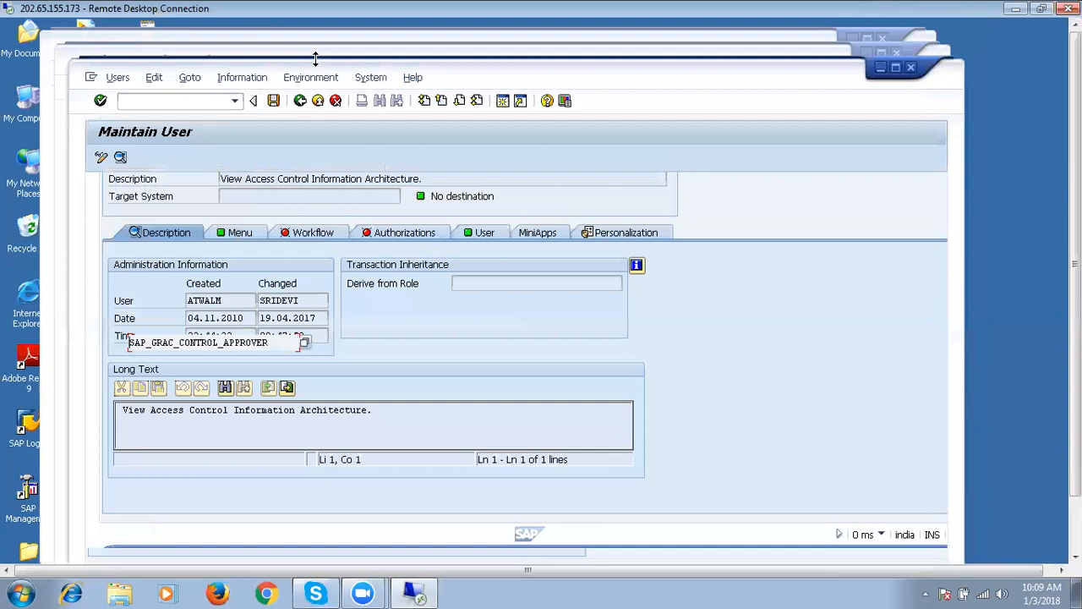
# Go back to user maintenance and run //nnwbc to launch NetWeaver Business Client.
pyautogui.click(299, 102)
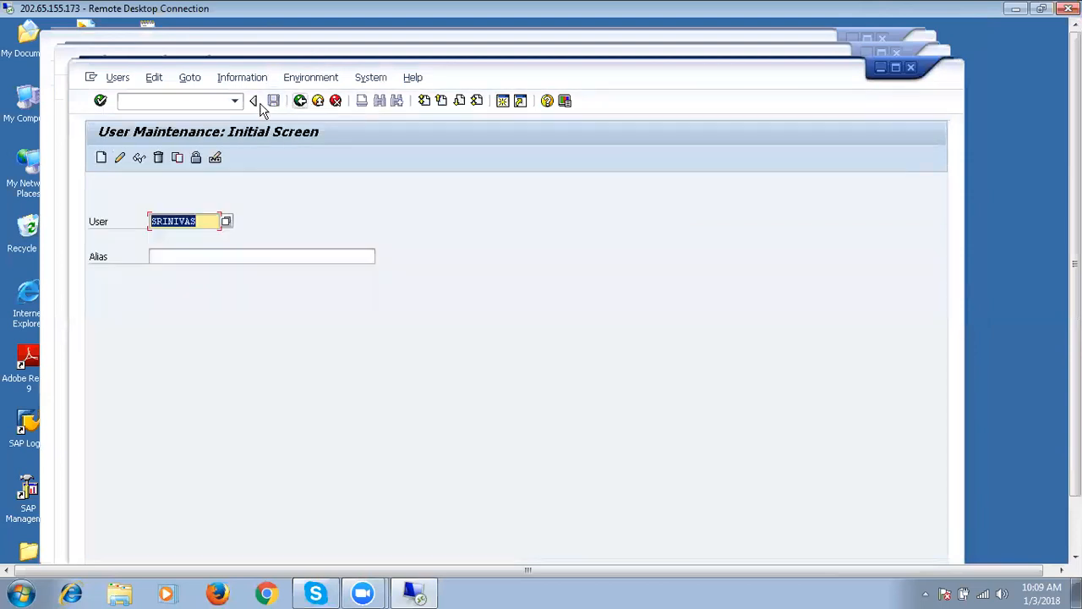
pyautogui.click(218, 99)
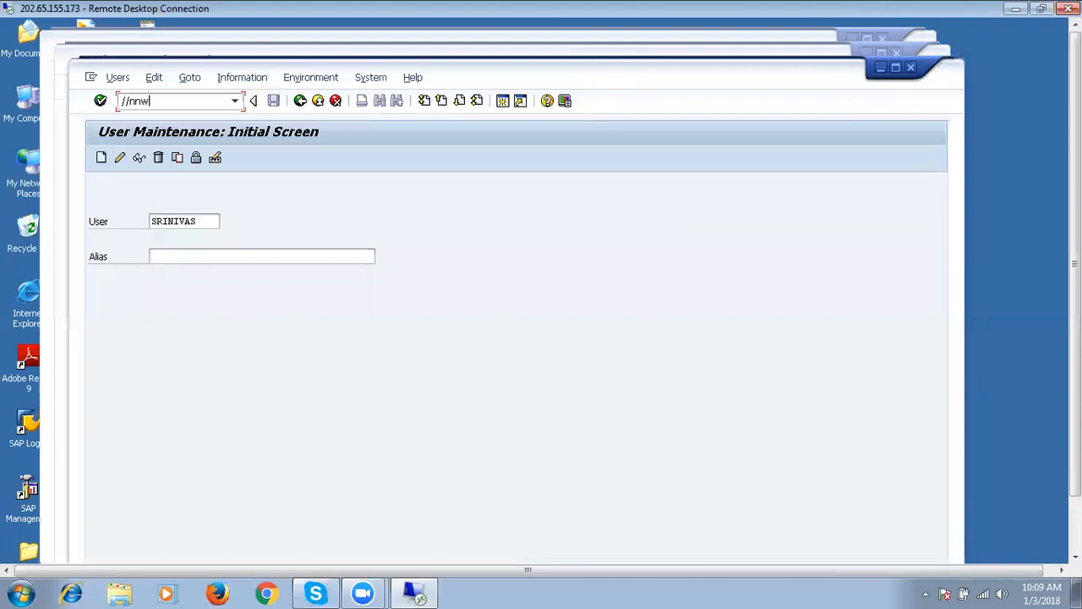
pyautogui.write('//nnwbc')
pyautogui.press('Return')
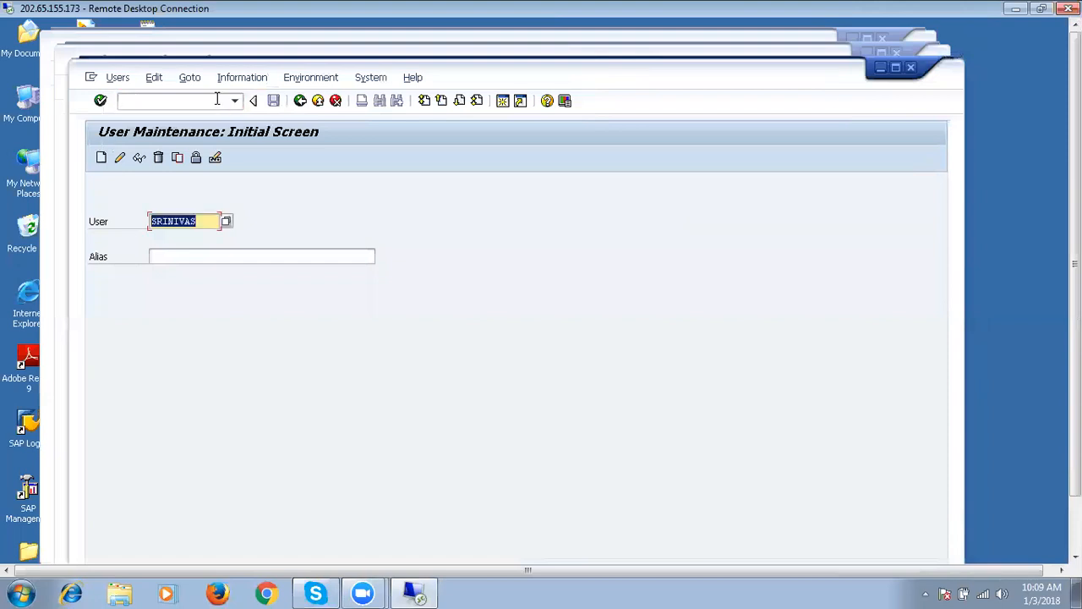
# In role maintenance, load role sap_grac_nwbc ('View Access Control Information Architecture').
pyautogui.click(210, 101)
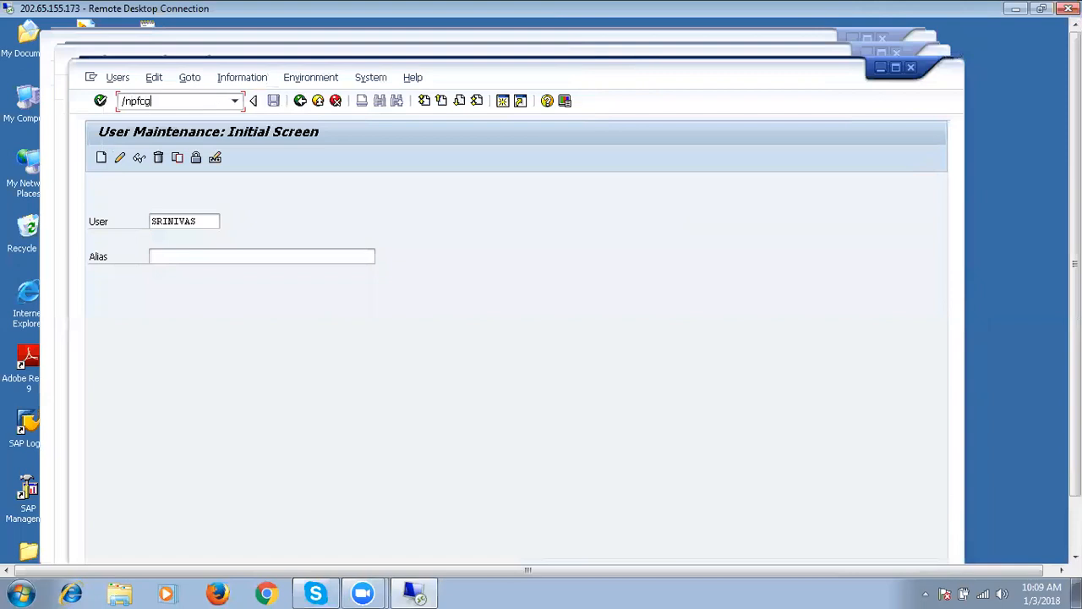
pyautogui.press('Return')
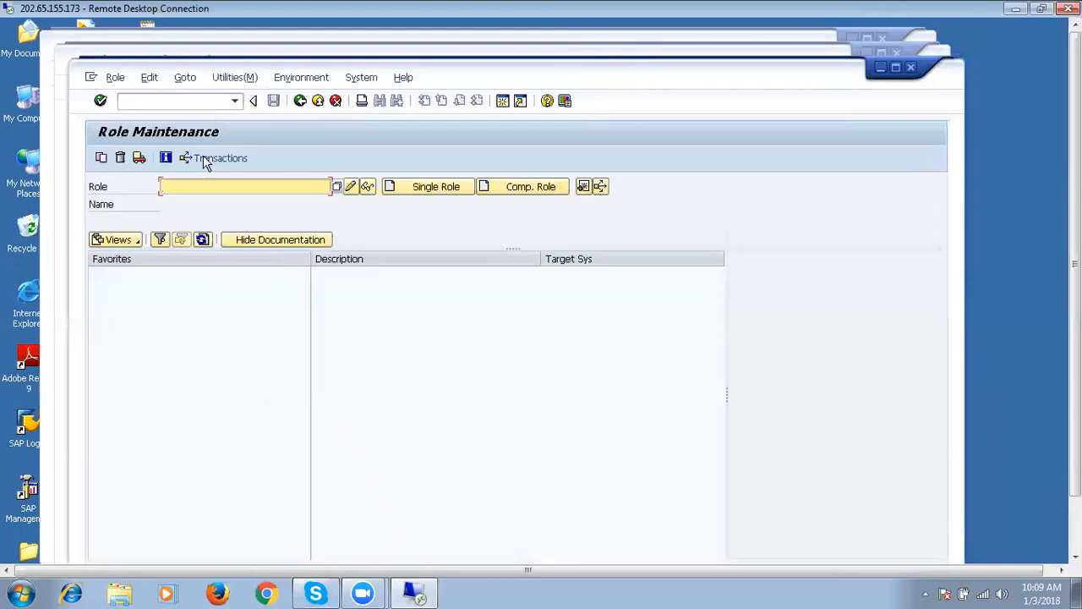
pyautogui.write('sa')
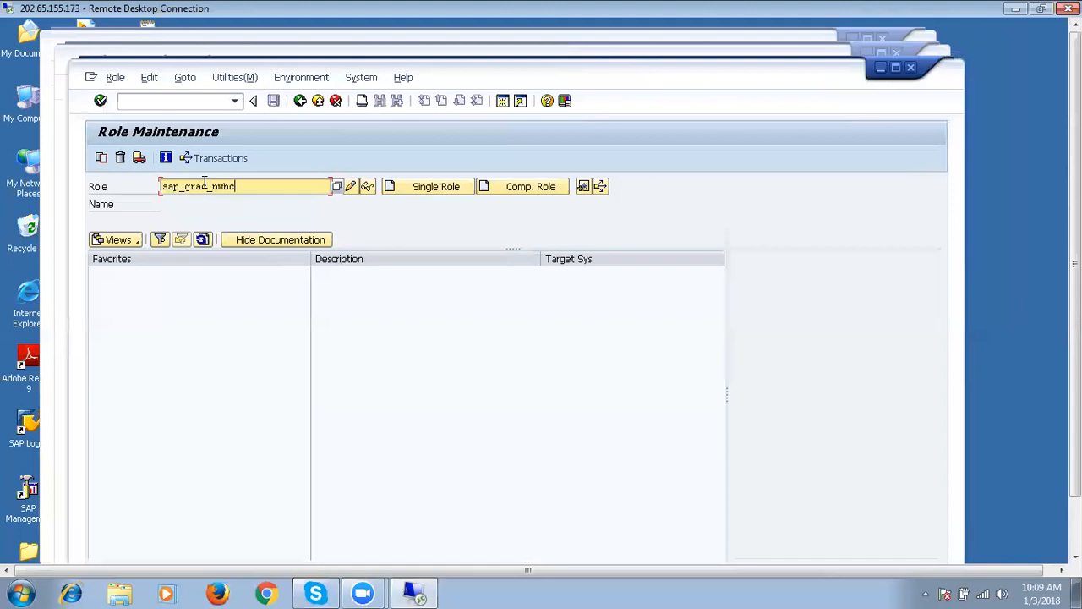
pyautogui.write('p_grac_nwbc')
pyautogui.press('Return')
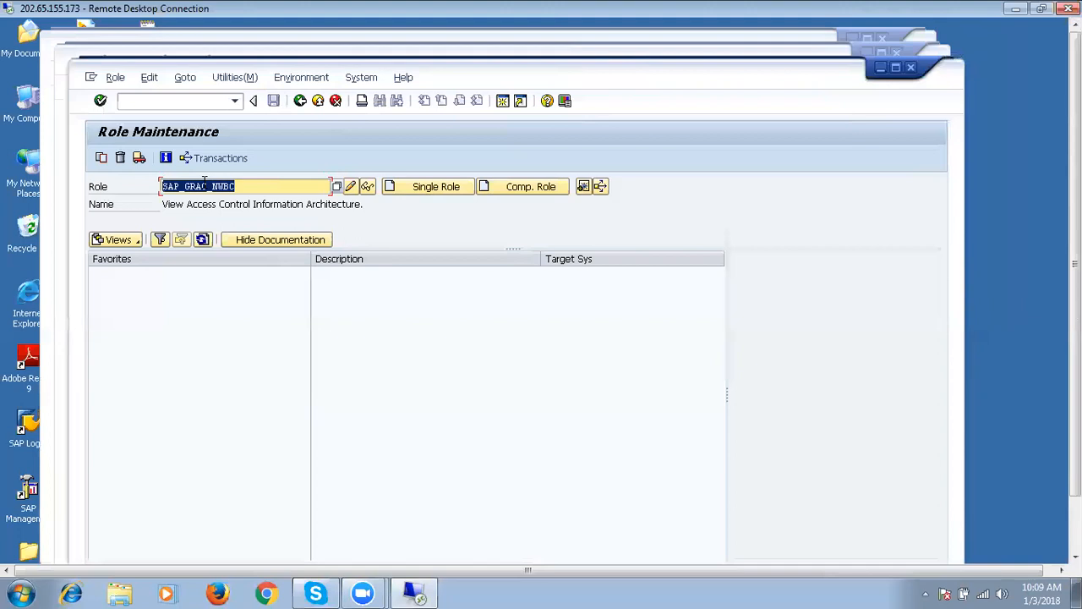
# Download role SAP_GRAC_NWBC to a Desktop file named SAP_GRAC_NWBC.
pyautogui.click(368, 189)
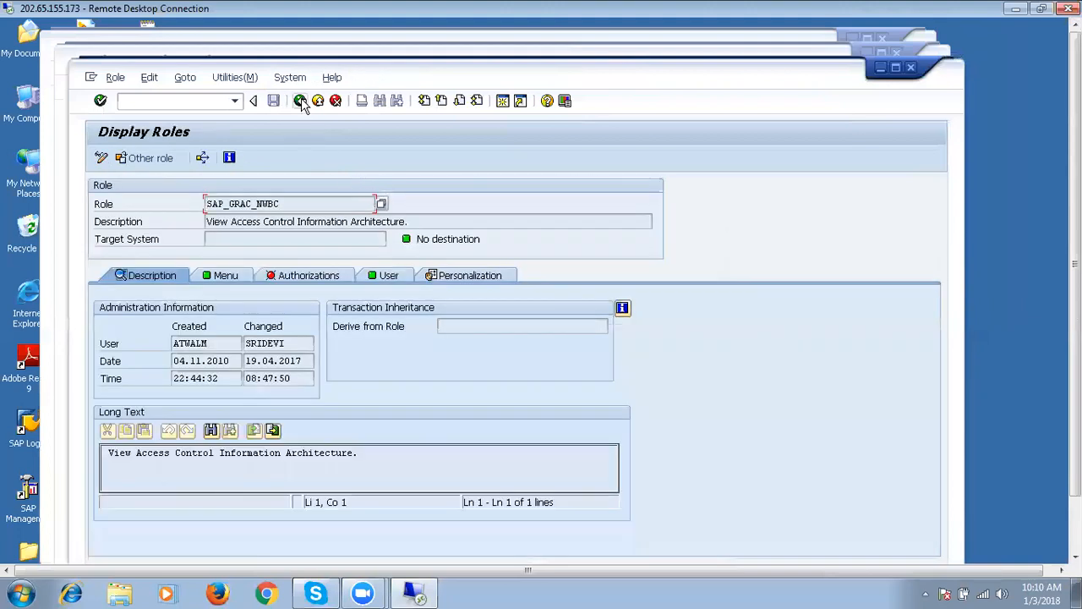
pyautogui.click(301, 101)
pyautogui.click(115, 77)
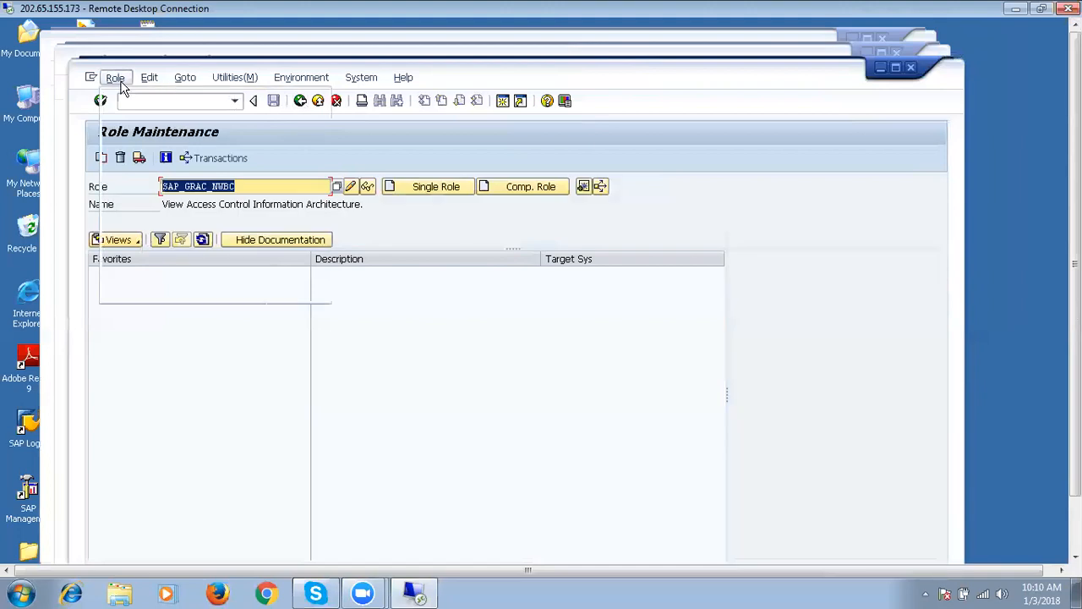
pyautogui.click(137, 185)
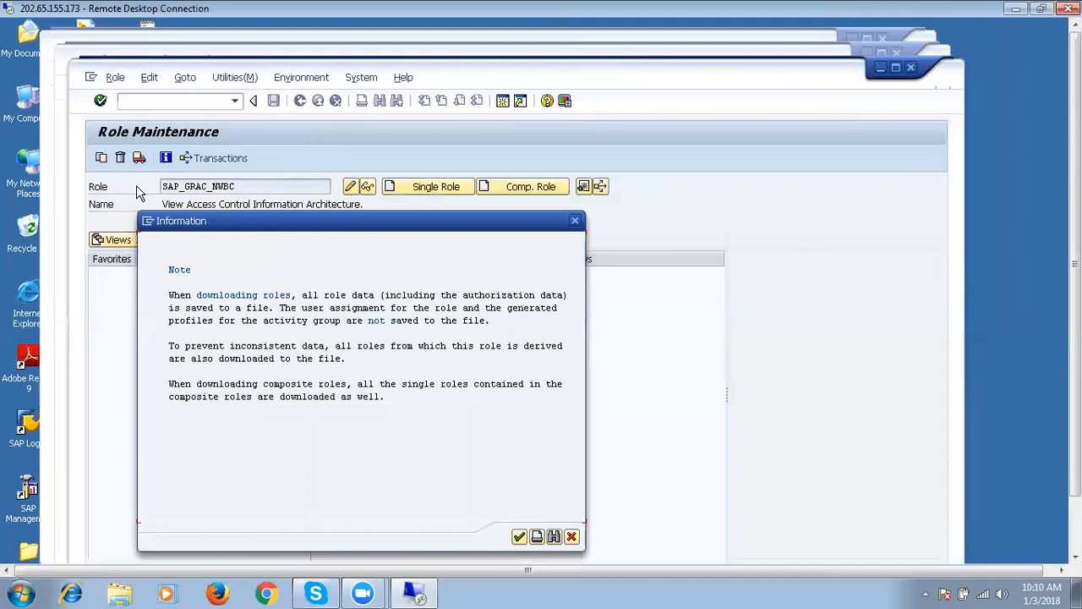
pyautogui.click(521, 539)
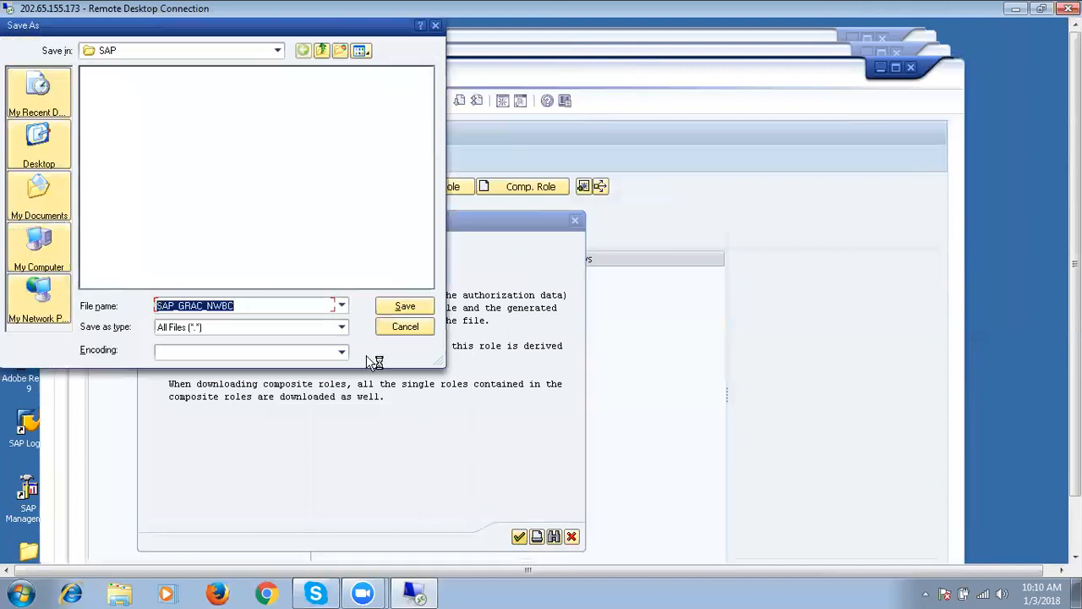
pyautogui.click(42, 143)
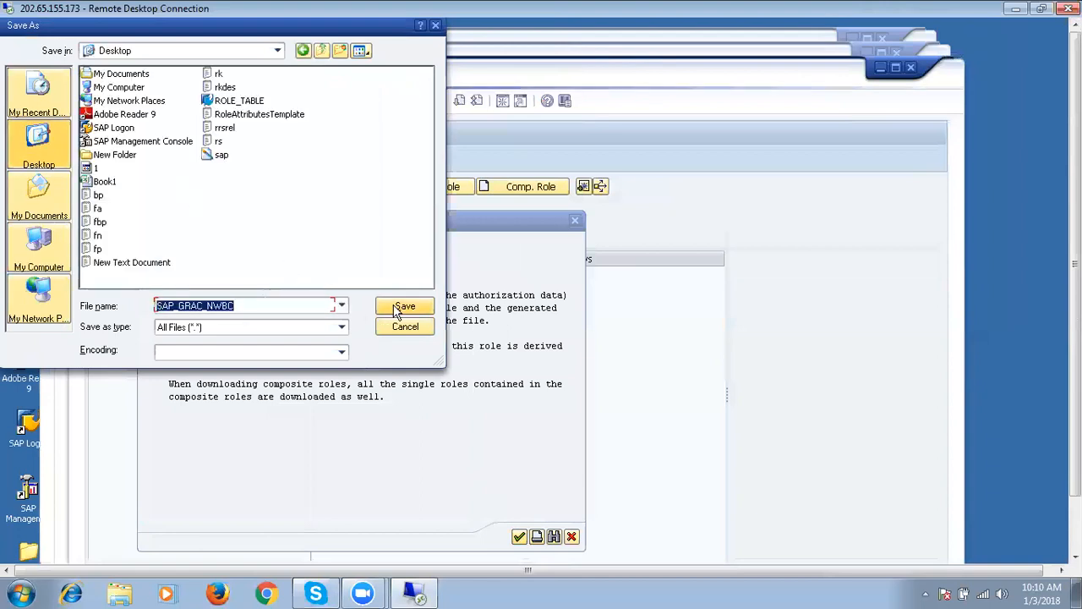
pyautogui.click(402, 307)
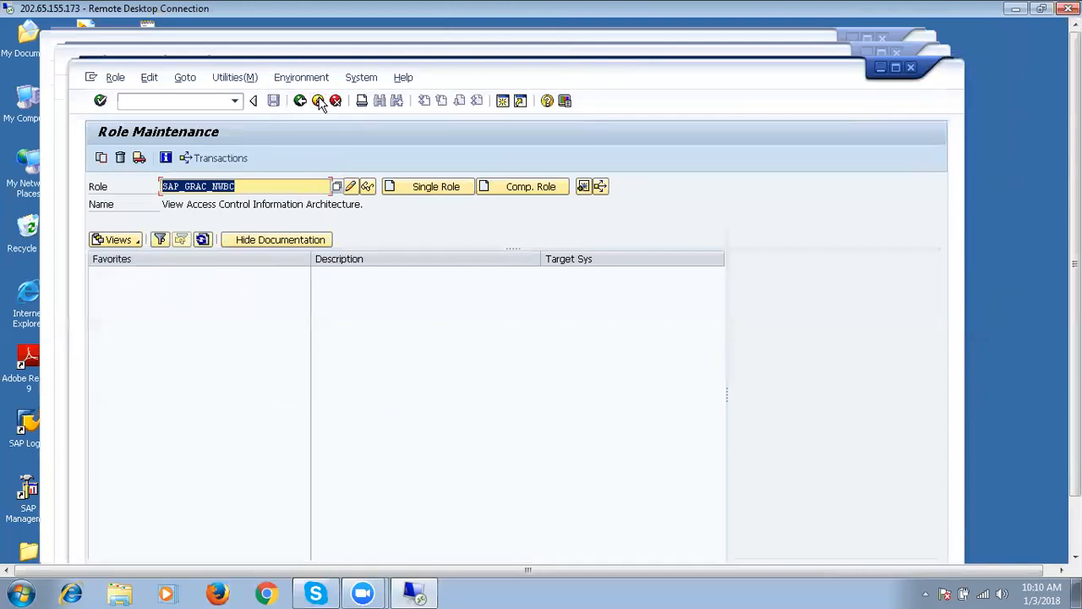
pyautogui.click(318, 101)
# Log off the newer SAP session and minimize the SAP Logon window.
pyautogui.click(318, 101)
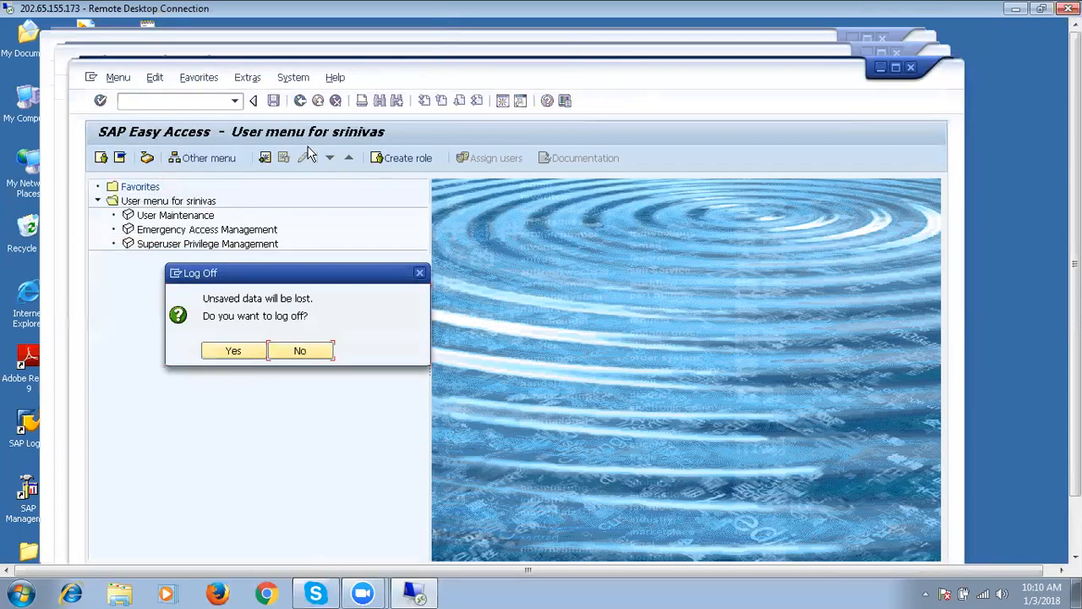
pyautogui.click(248, 353)
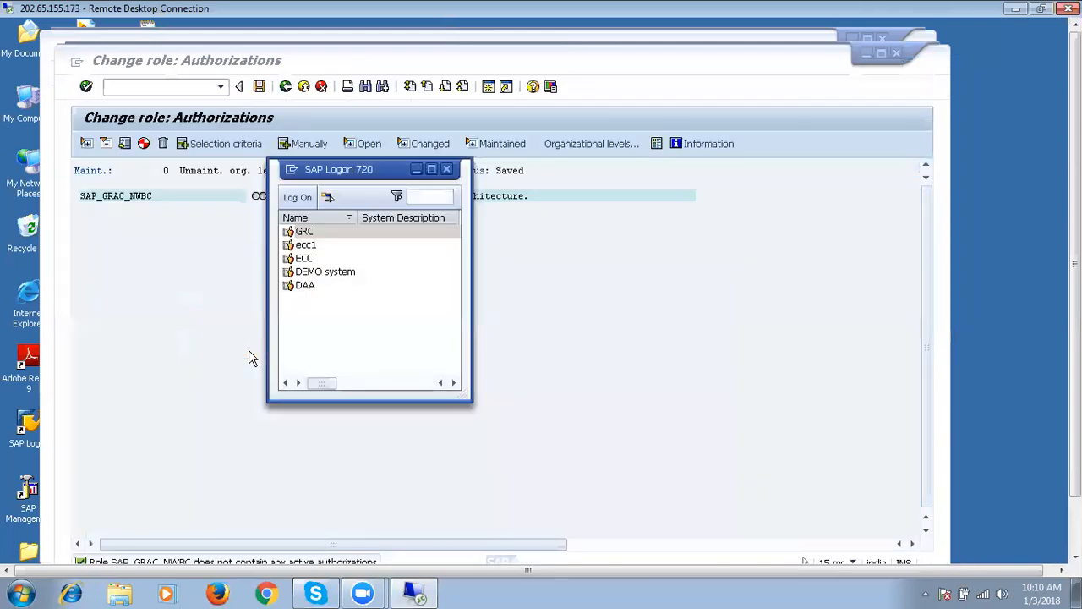
pyautogui.click(416, 178)
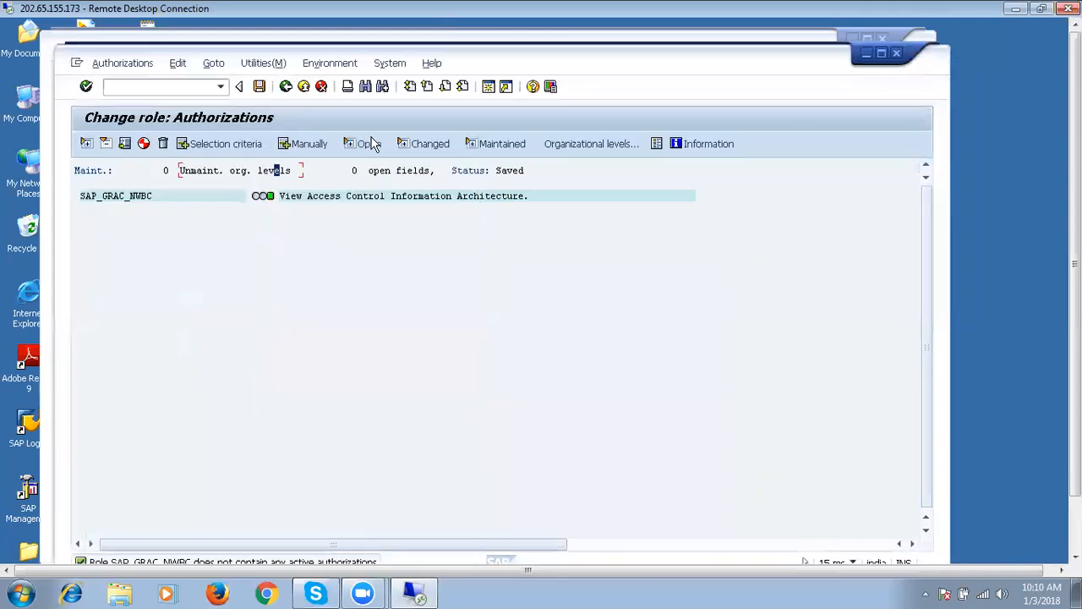
# Exit SAP_GRAC_NWBC's authorization maintenance and return to the user's role assignments.
pyautogui.click(287, 90)
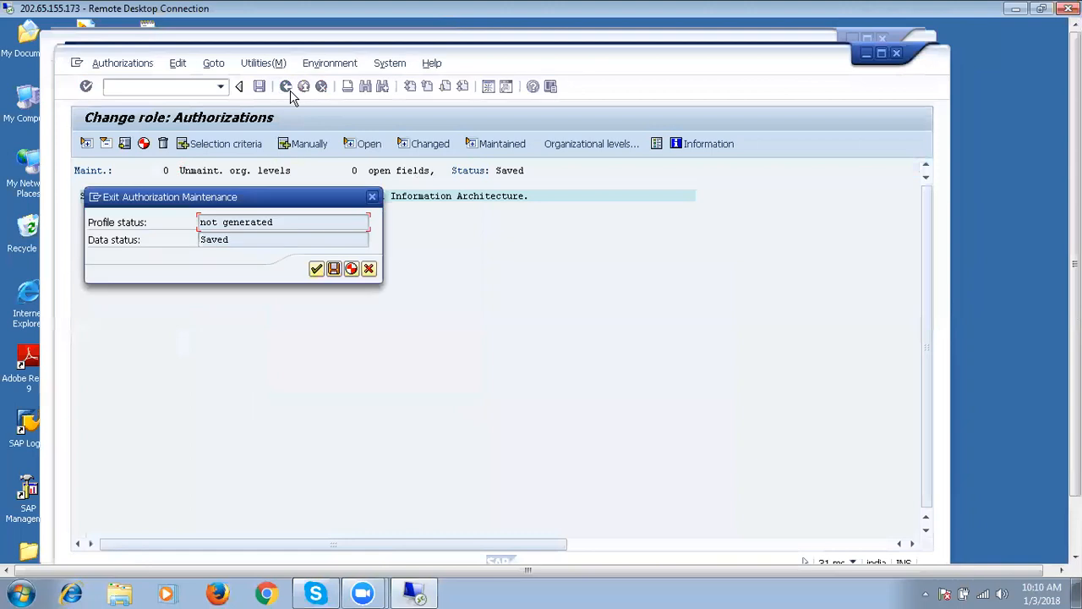
pyautogui.click(317, 269)
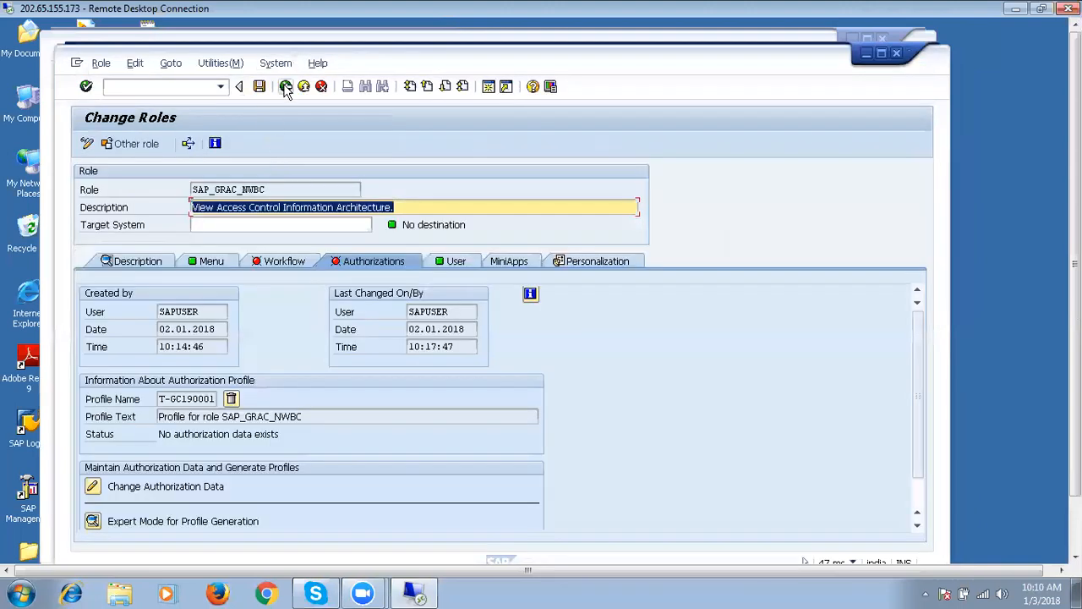
pyautogui.click(287, 88)
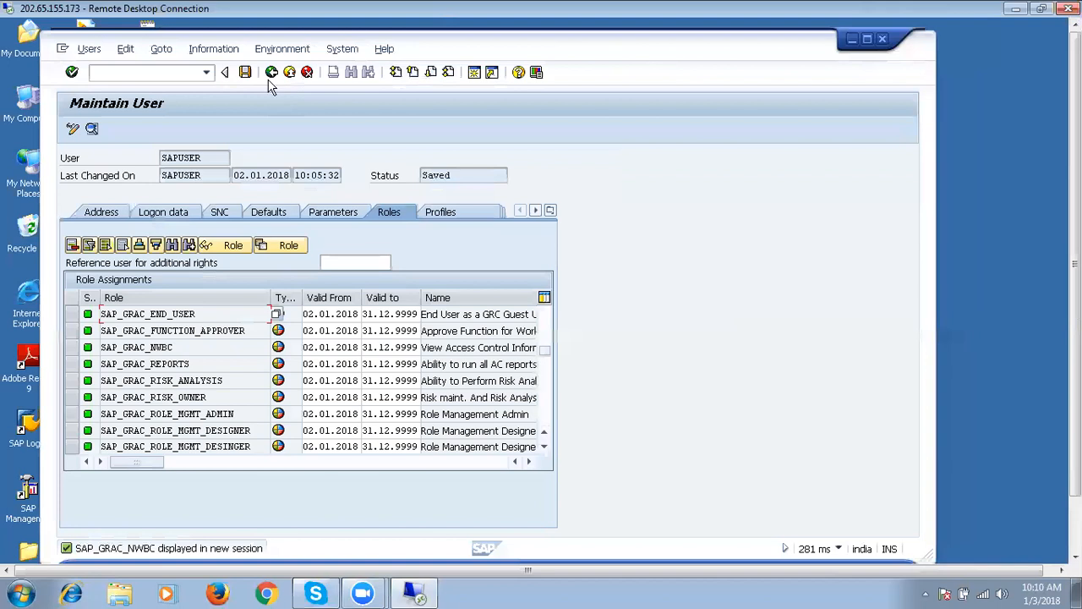
# Return to the User Maintenance initial screen, briefly checking the status-bar system information.
pyautogui.click(270, 76)
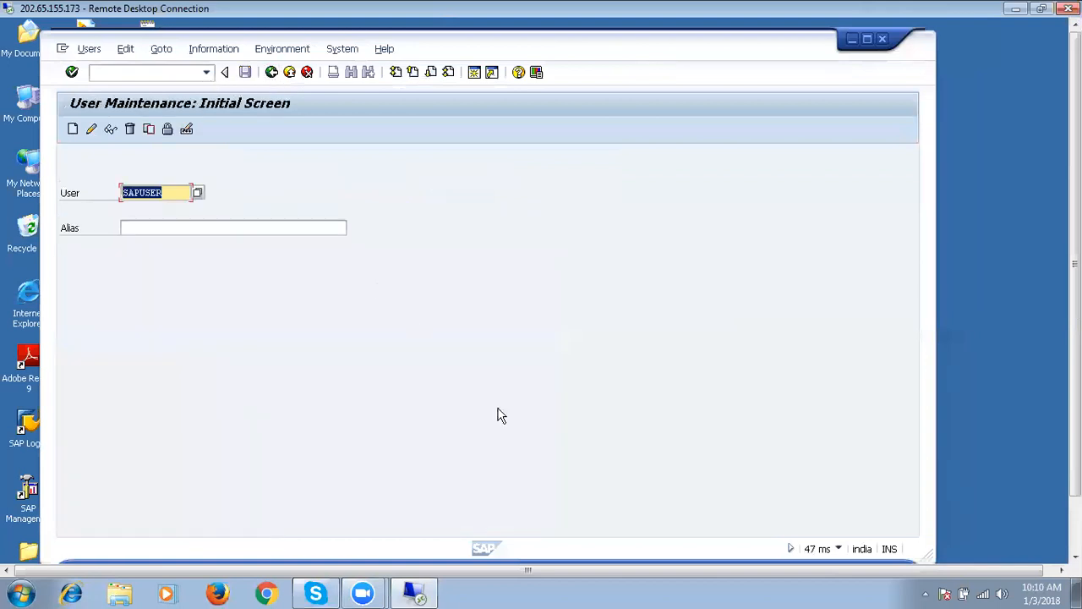
pyautogui.click(840, 548)
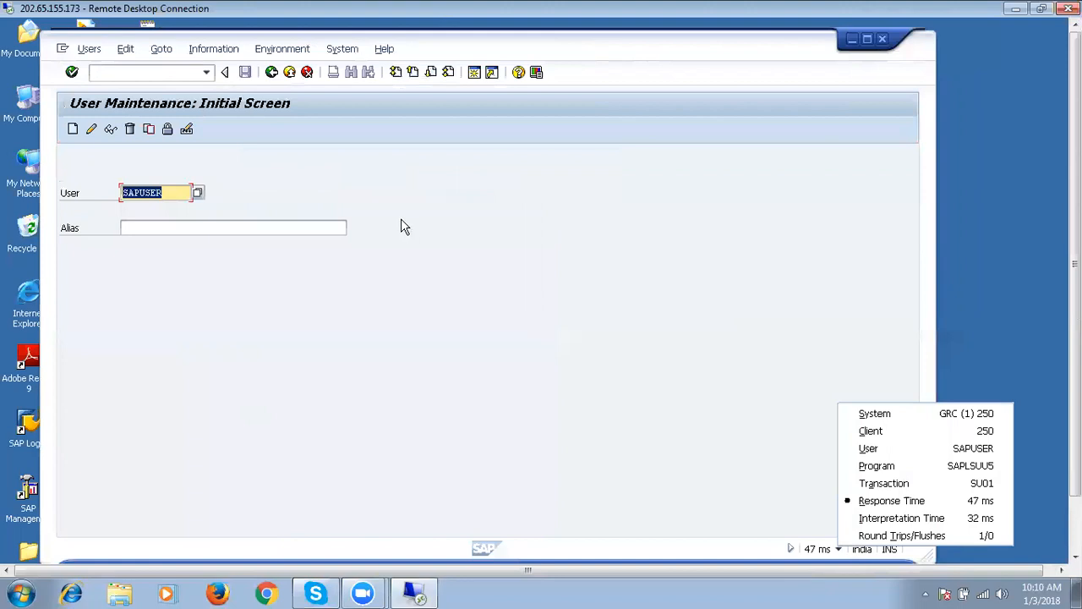
pyautogui.click(177, 74)
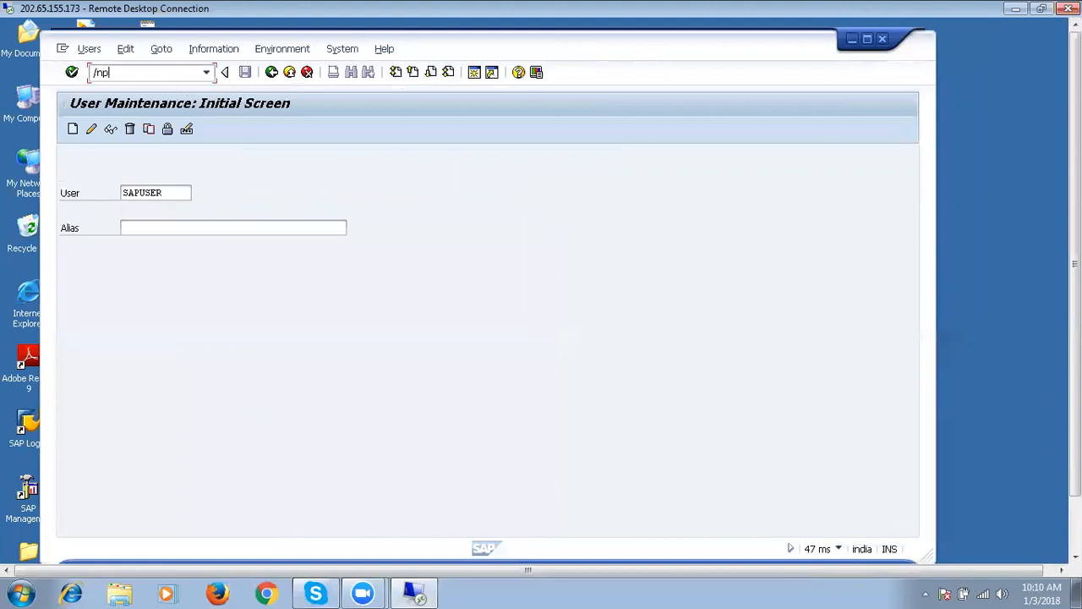
# In PFCG, upload SAP_GRAC_NWBC from the Desktop file, overwriting the existing role.
pyautogui.press('Return')
pyautogui.click(87, 49)
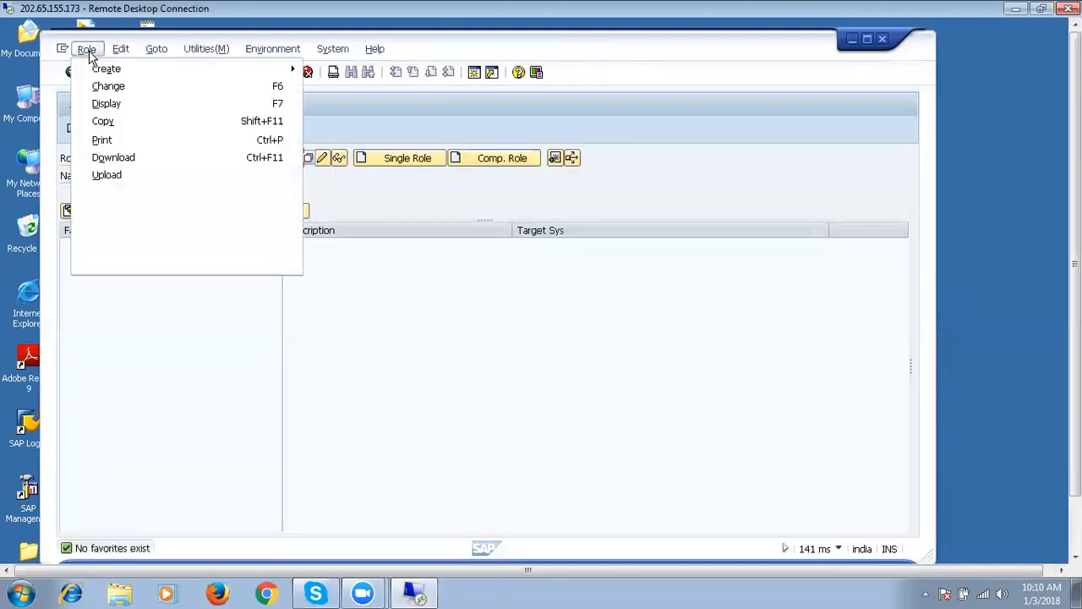
pyautogui.click(108, 175)
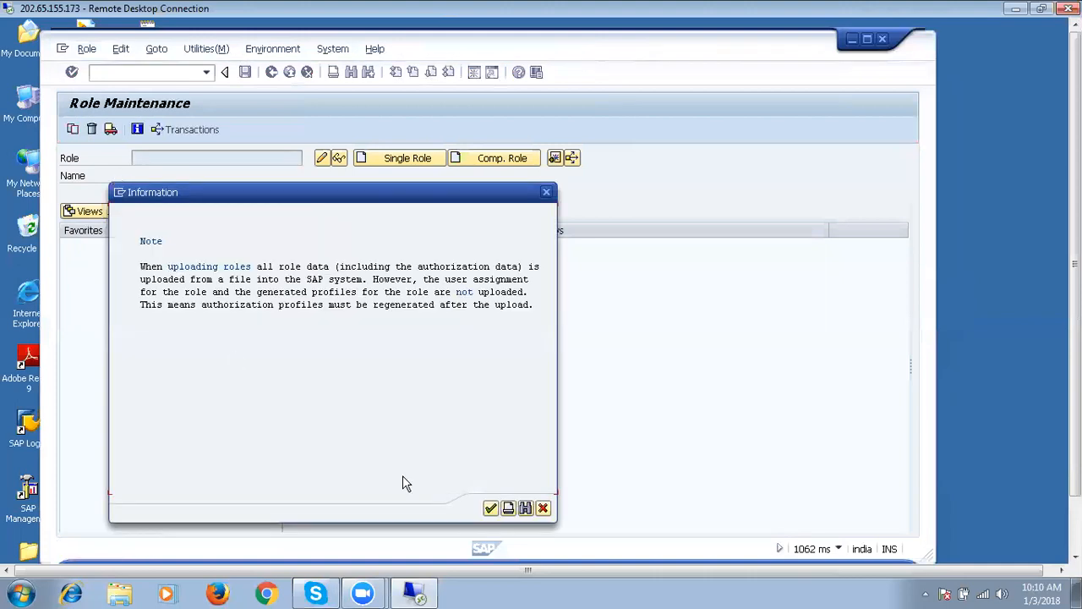
pyautogui.click(490, 507)
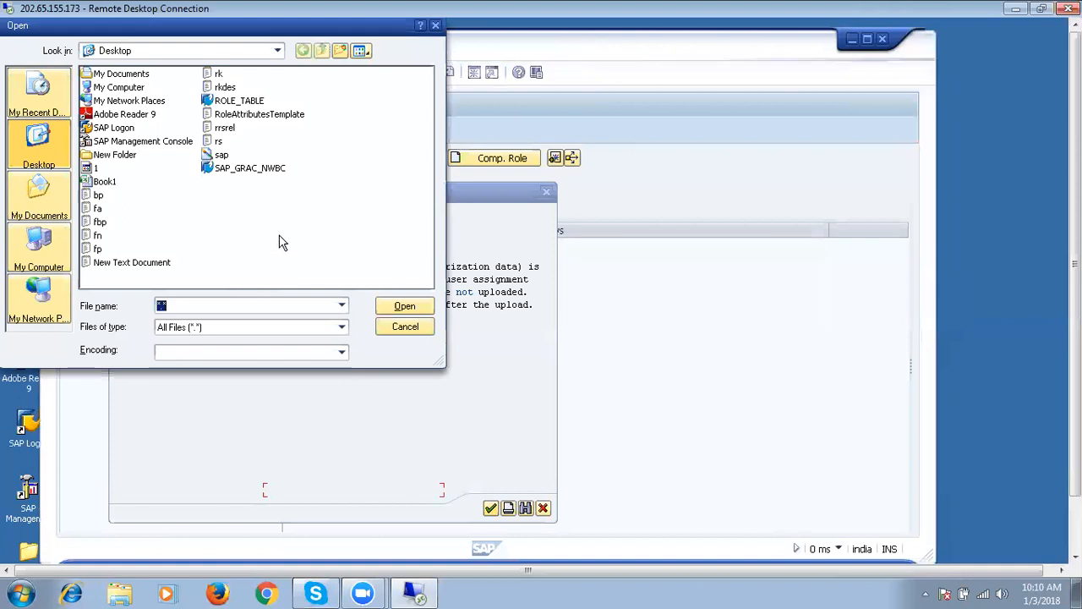
pyautogui.click(261, 169)
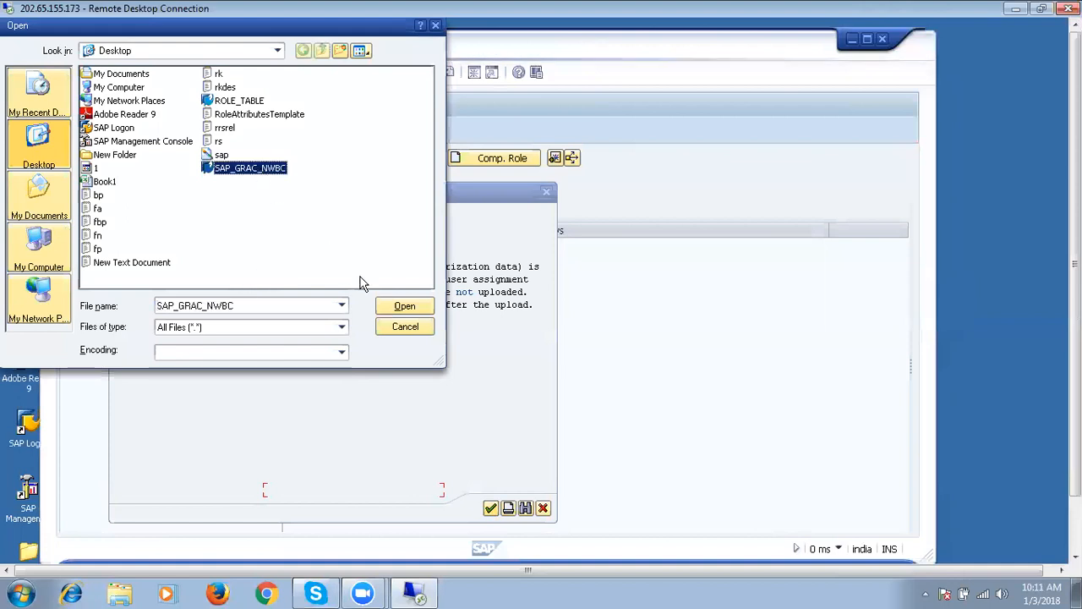
pyautogui.click(404, 307)
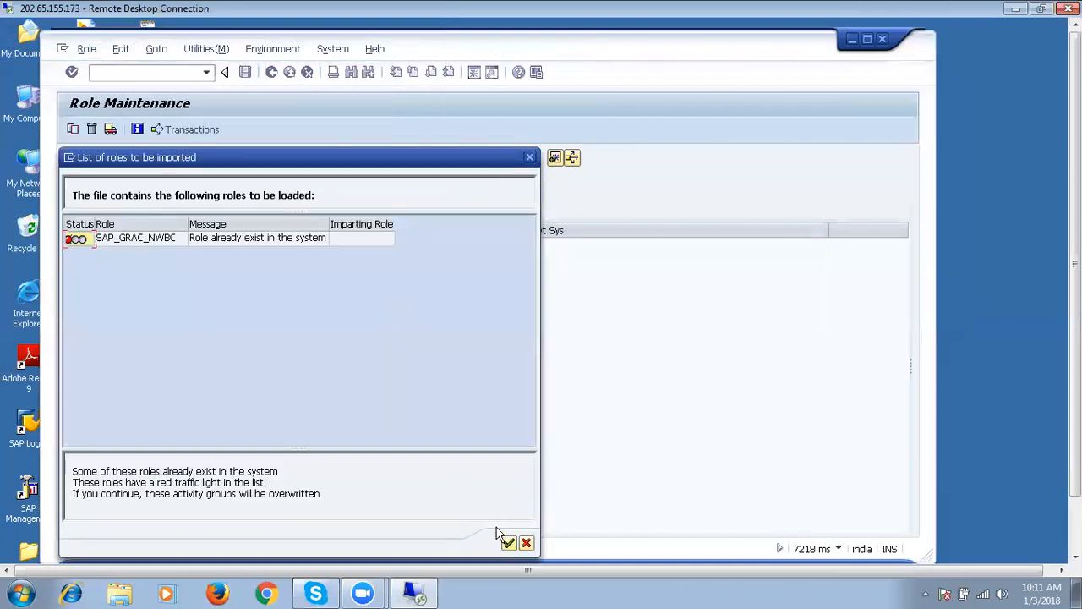
pyautogui.click(510, 544)
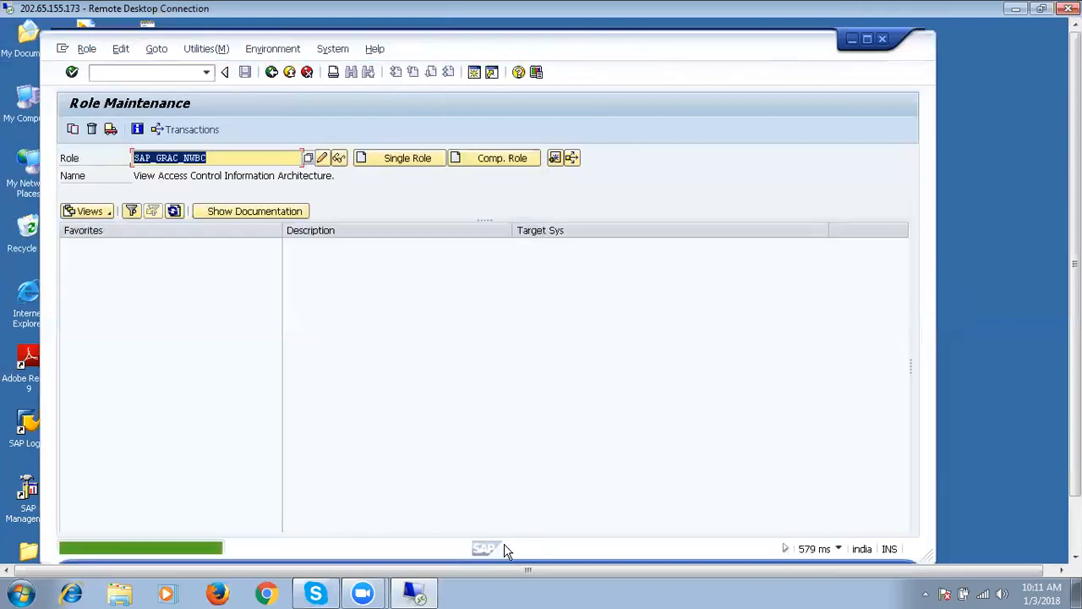
# Edit SAP_GRAC_NWBC's authorization data without a template, save it, and leave.
pyautogui.click(322, 158)
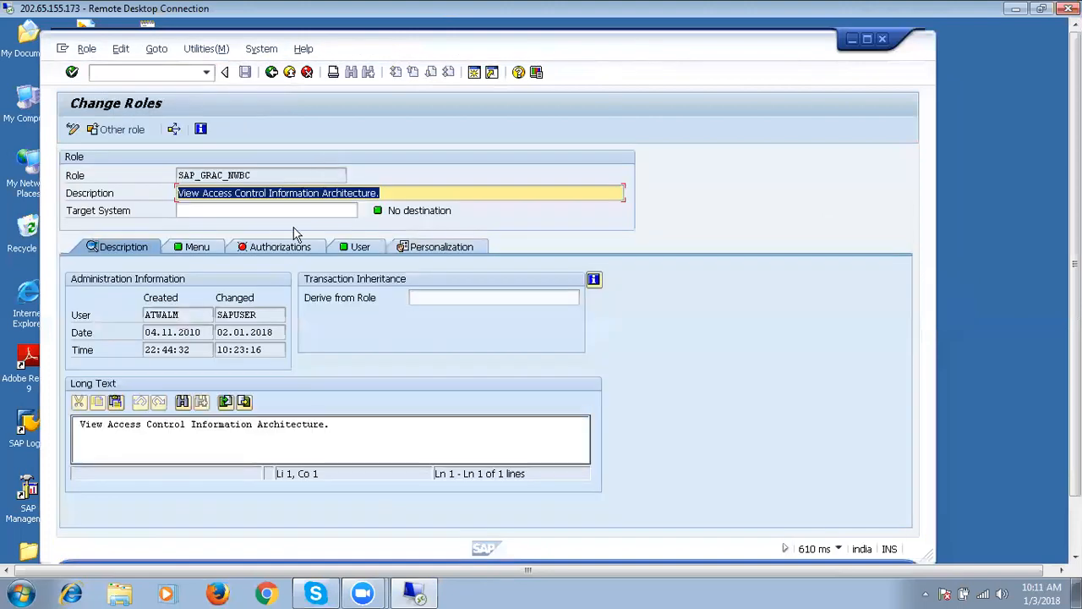
pyautogui.click(307, 249)
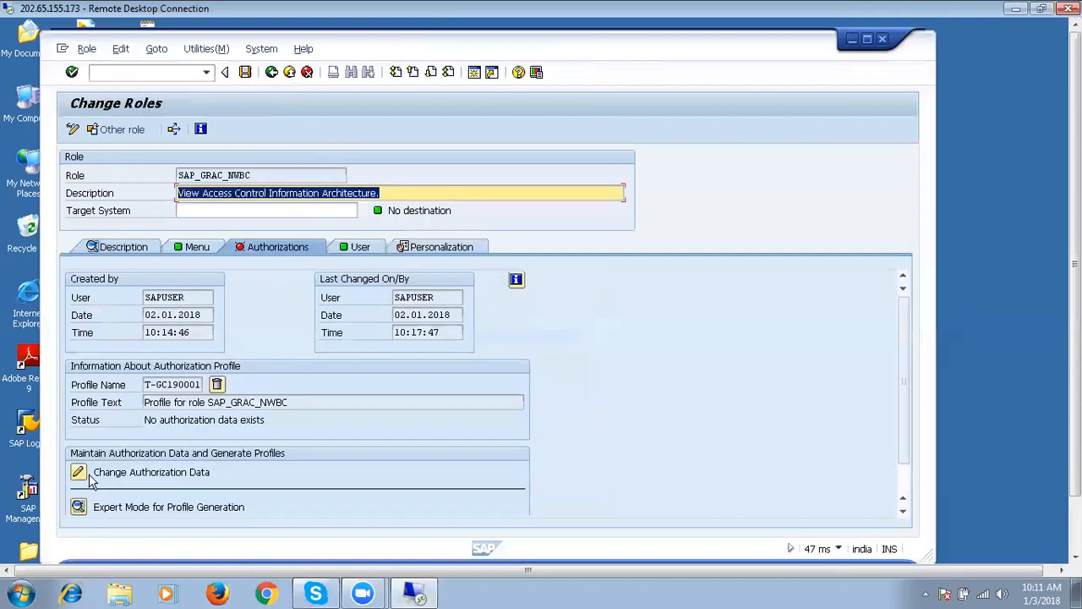
pyautogui.click(78, 473)
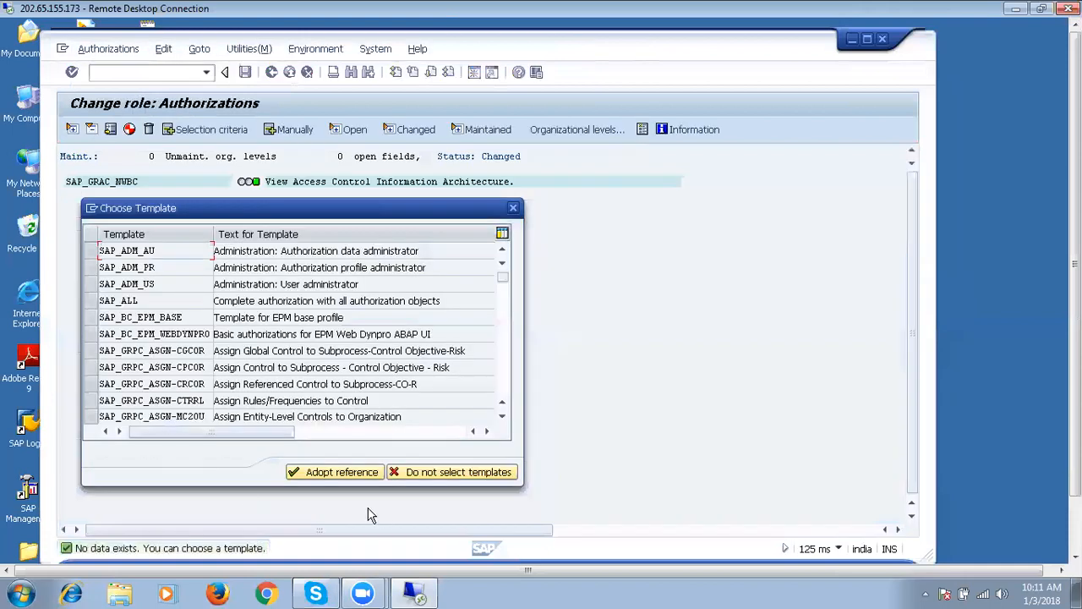
pyautogui.click(424, 473)
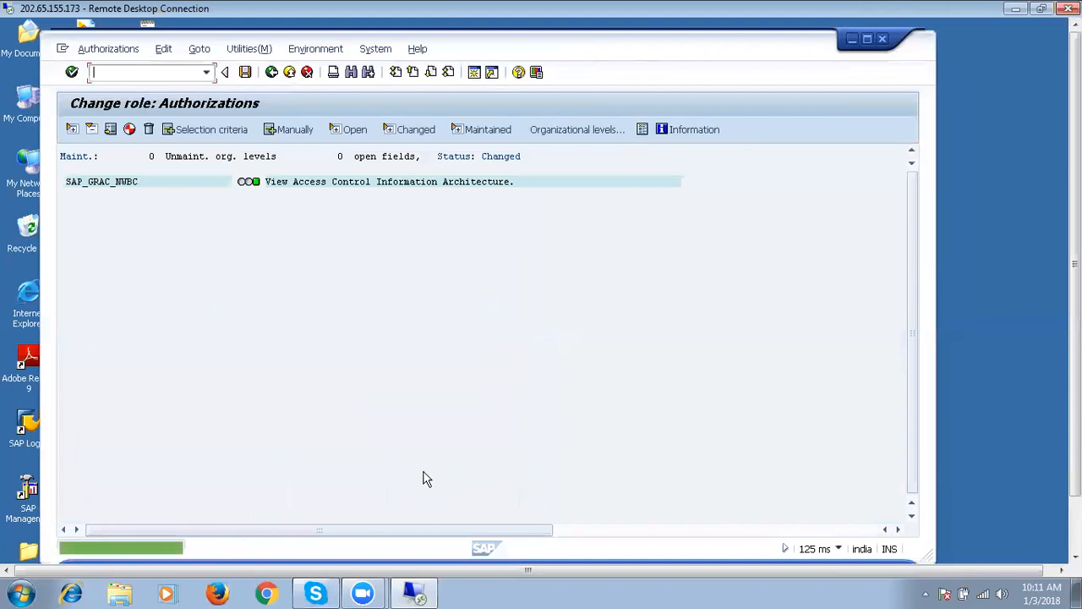
pyautogui.click(246, 72)
pyautogui.click(130, 131)
pyautogui.click(130, 131)
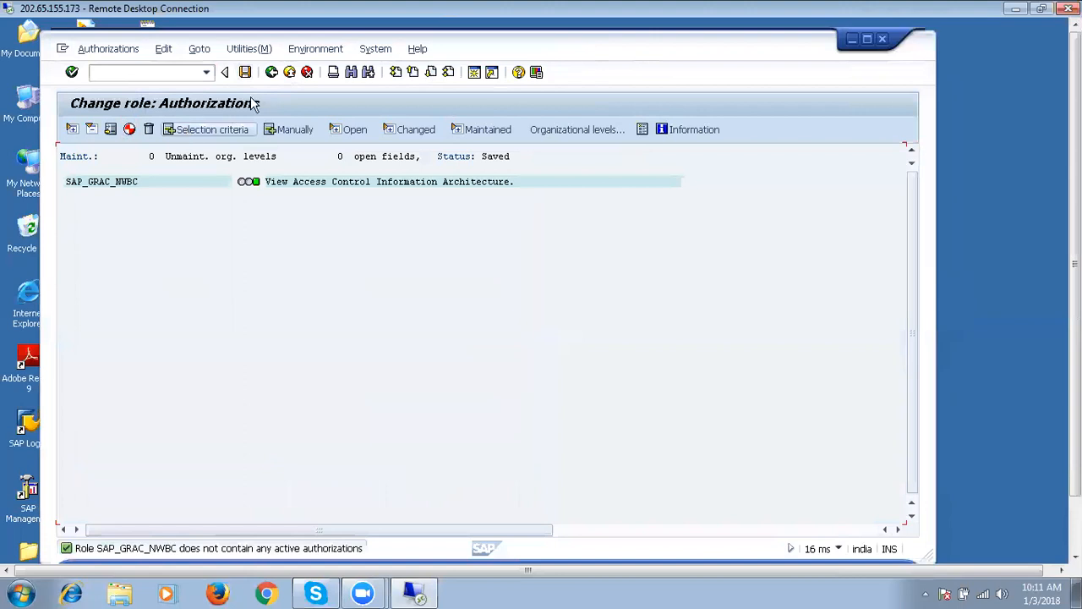
pyautogui.click(271, 73)
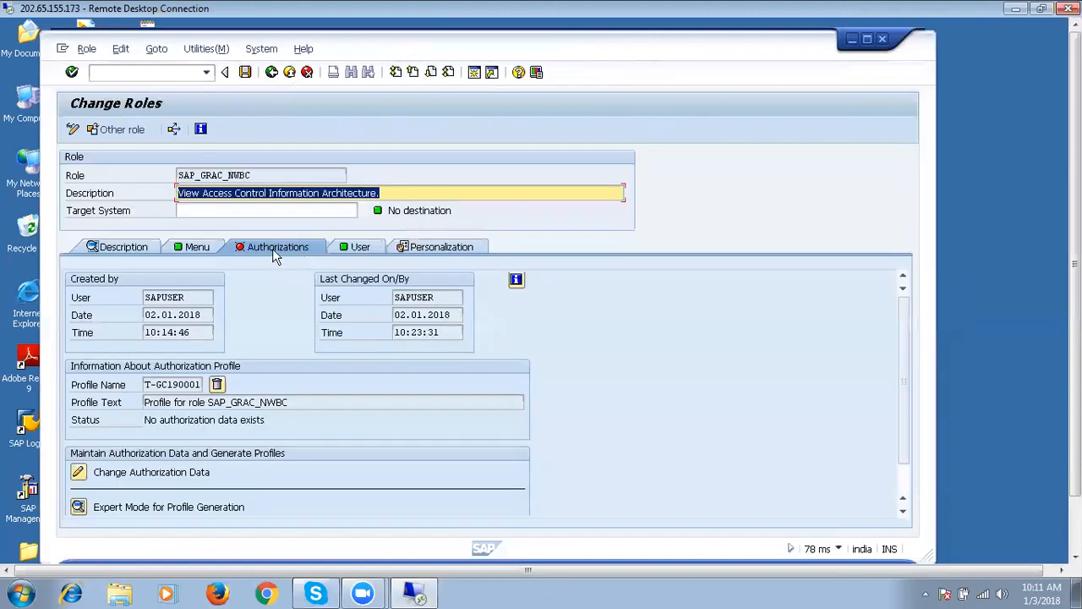
# Re-enter the authorization data without a template, save again, and confirm exiting.
pyautogui.click(211, 249)
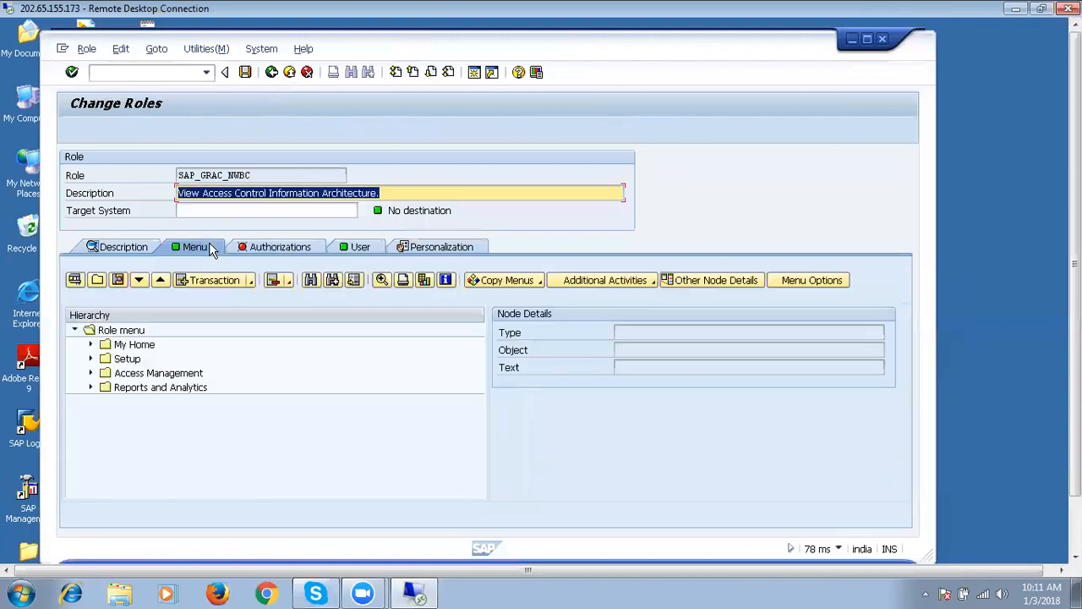
pyautogui.click(275, 249)
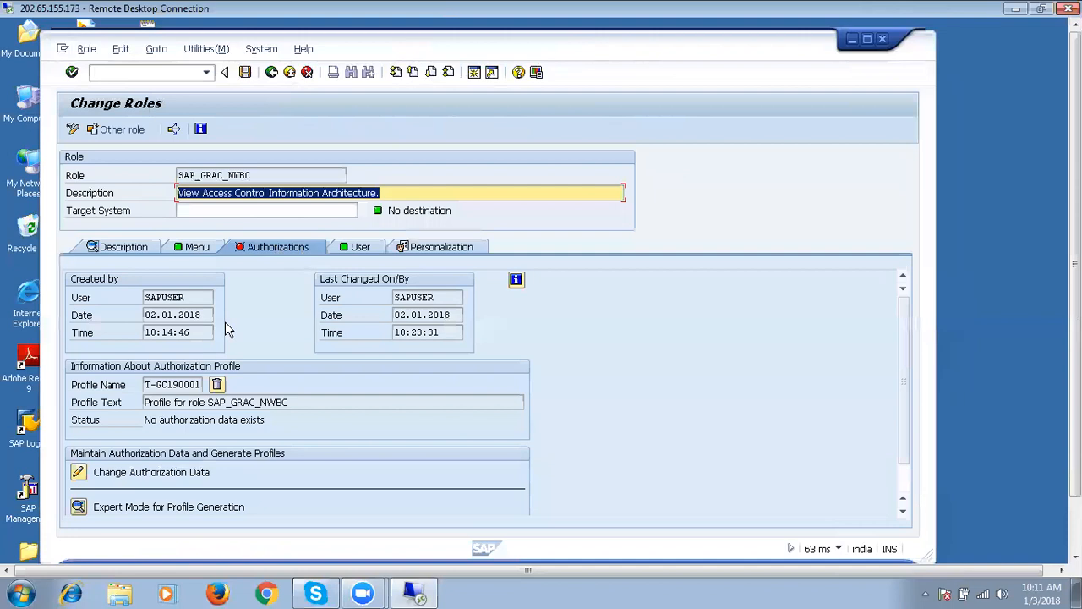
pyautogui.click(78, 471)
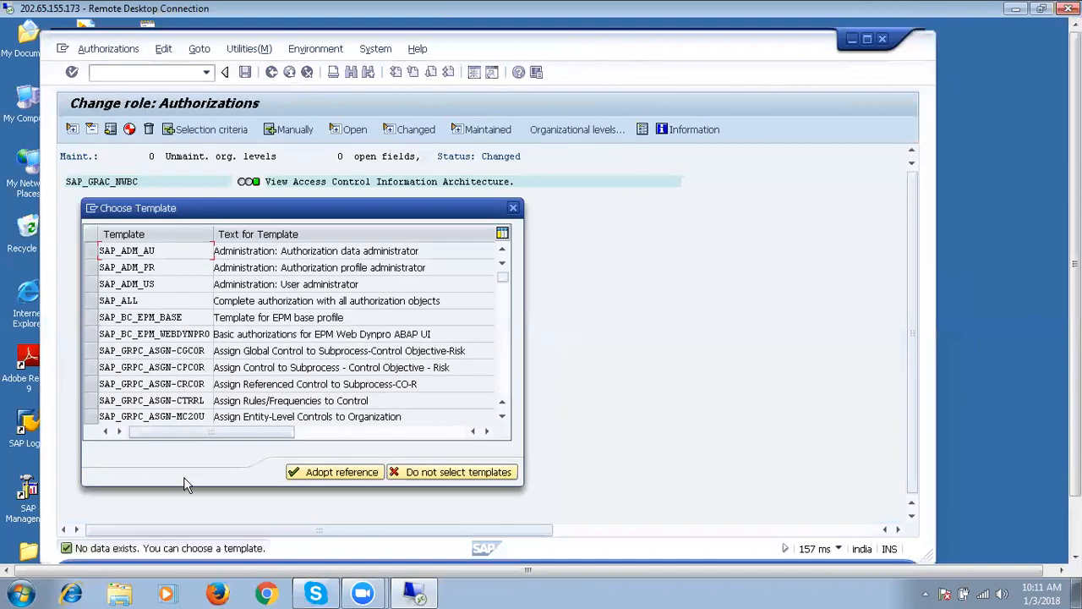
pyautogui.click(442, 473)
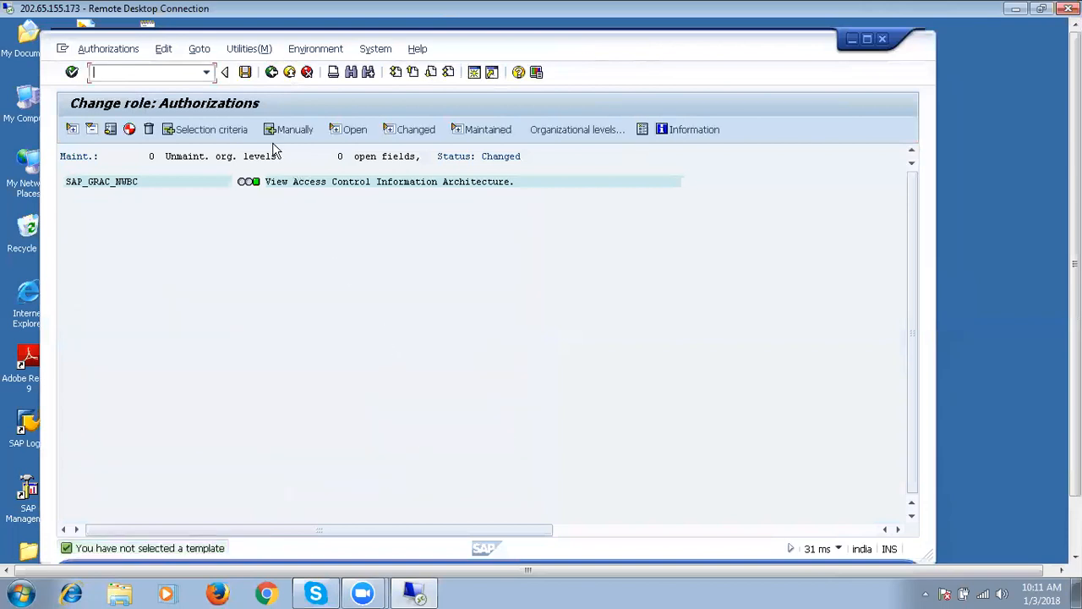
pyautogui.click(129, 129)
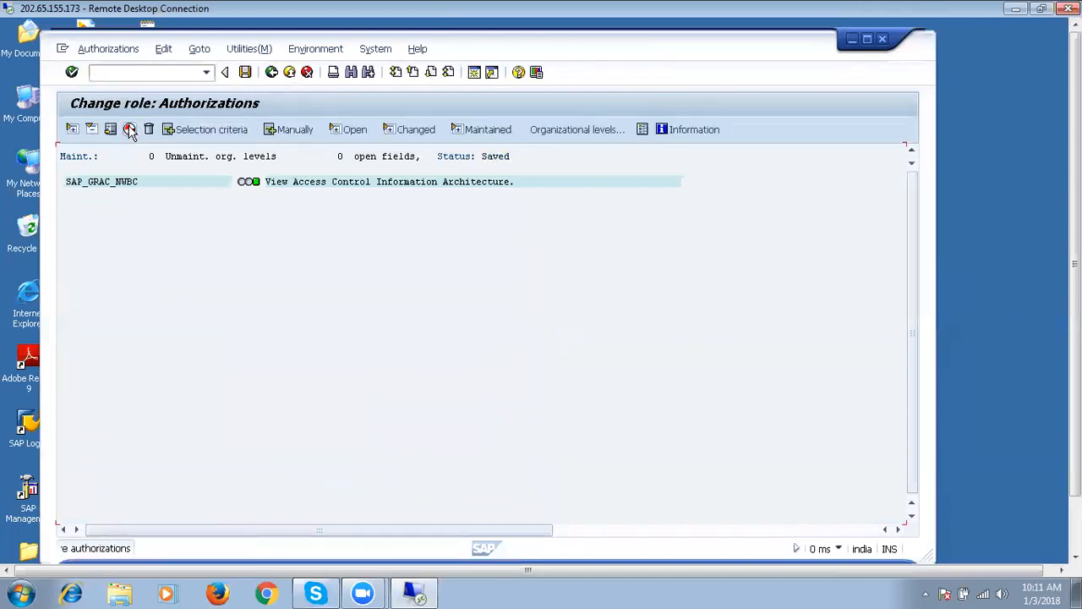
pyautogui.click(272, 73)
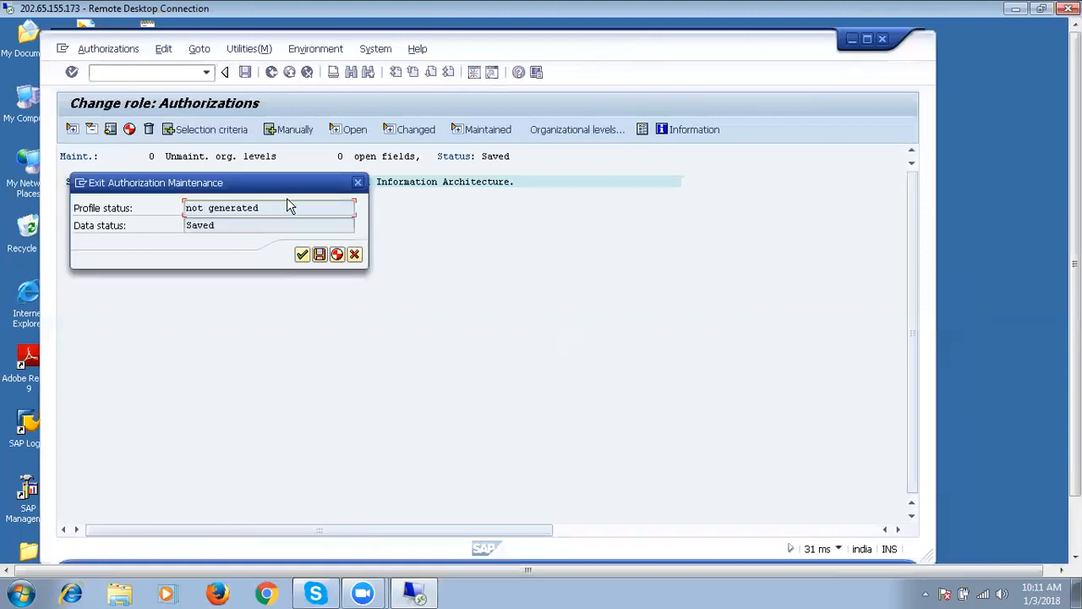
pyautogui.click(302, 254)
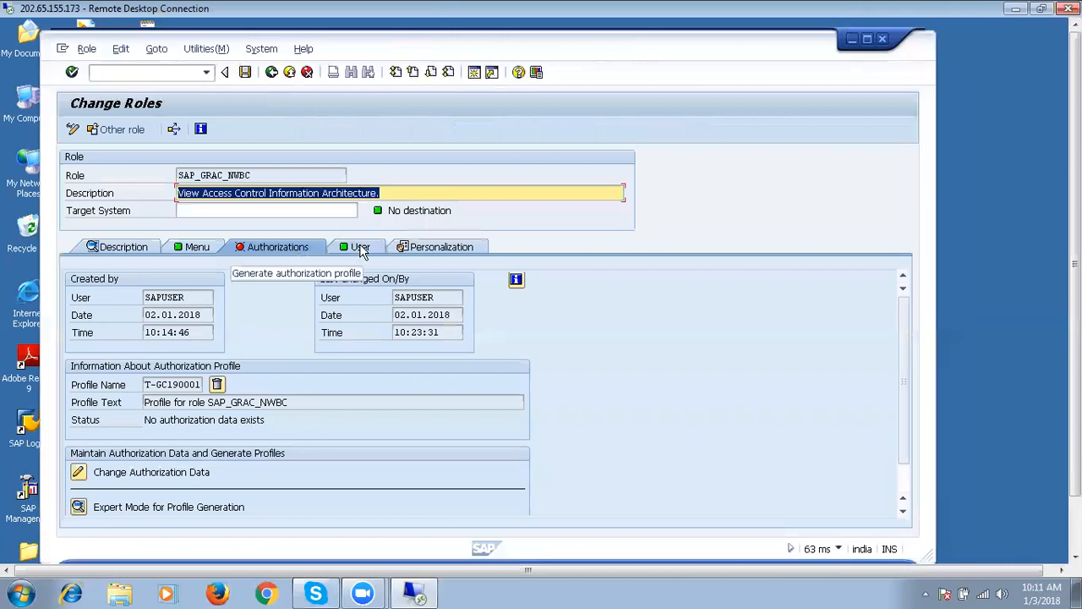
# Save the role from the User tab and return to role maintenance.
pyautogui.click(364, 247)
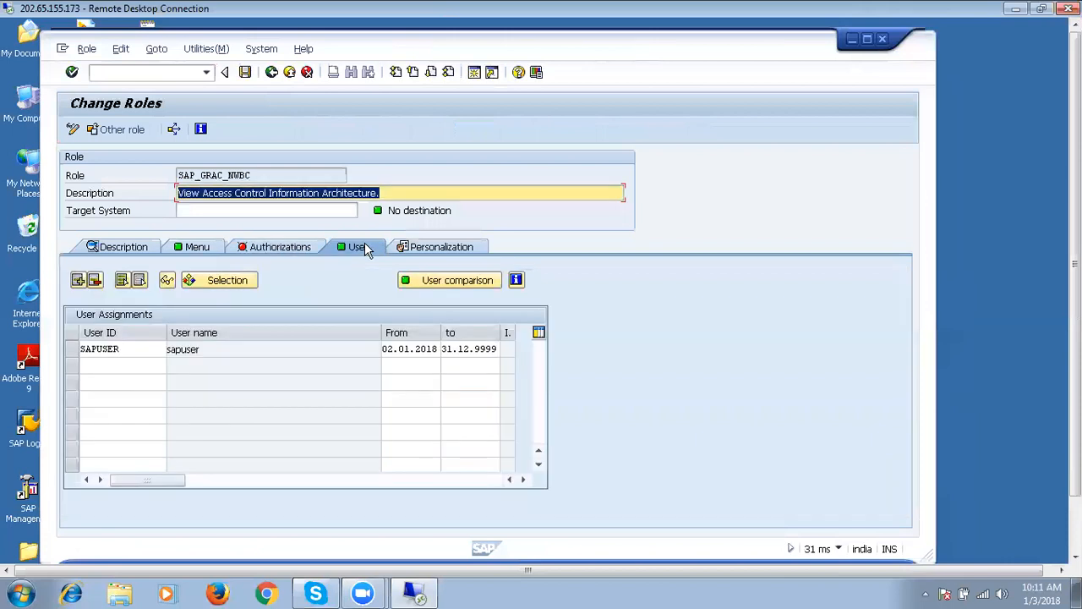
pyautogui.click(245, 73)
pyautogui.click(271, 73)
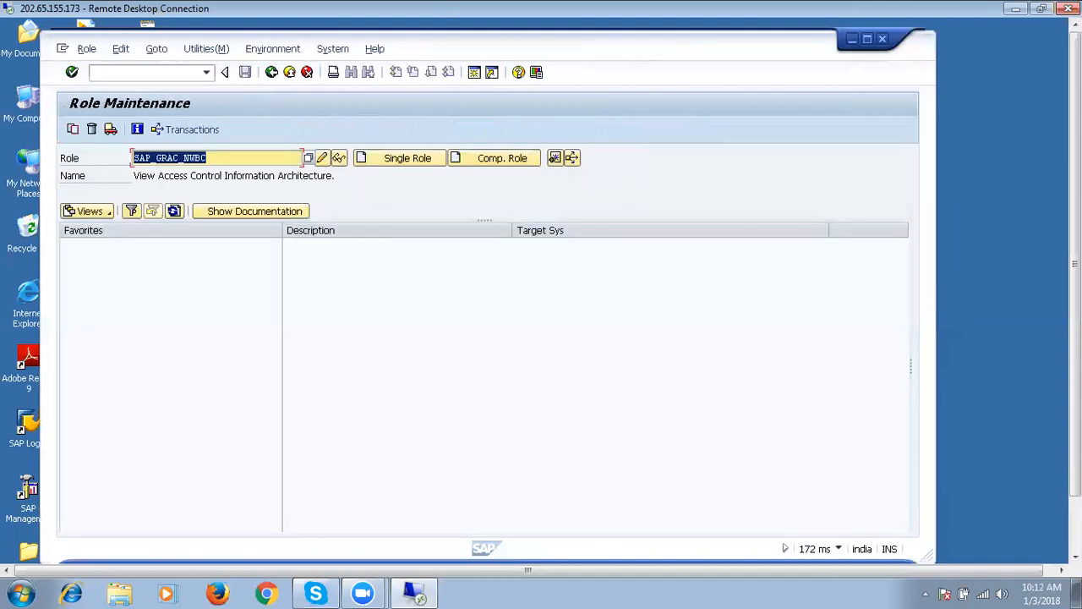
# Run /nnwbc to open the NetWeaver Business Client launch page in the browser.
pyautogui.moveTo(1075, 287); pyautogui.dragTo(1075, 341)
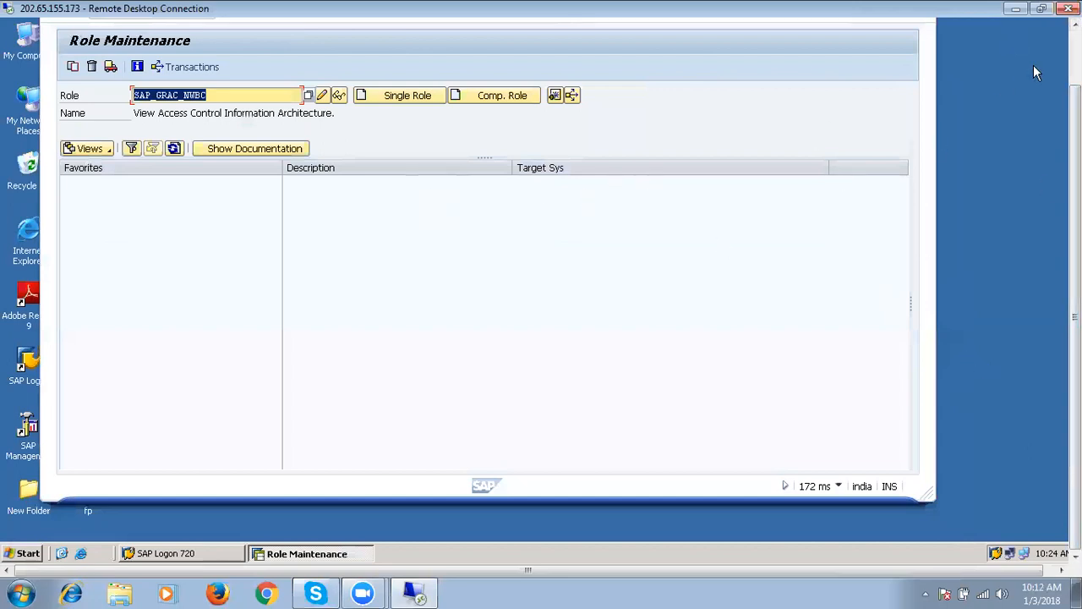
pyautogui.moveTo(1075, 317); pyautogui.dragTo(1075, 264)
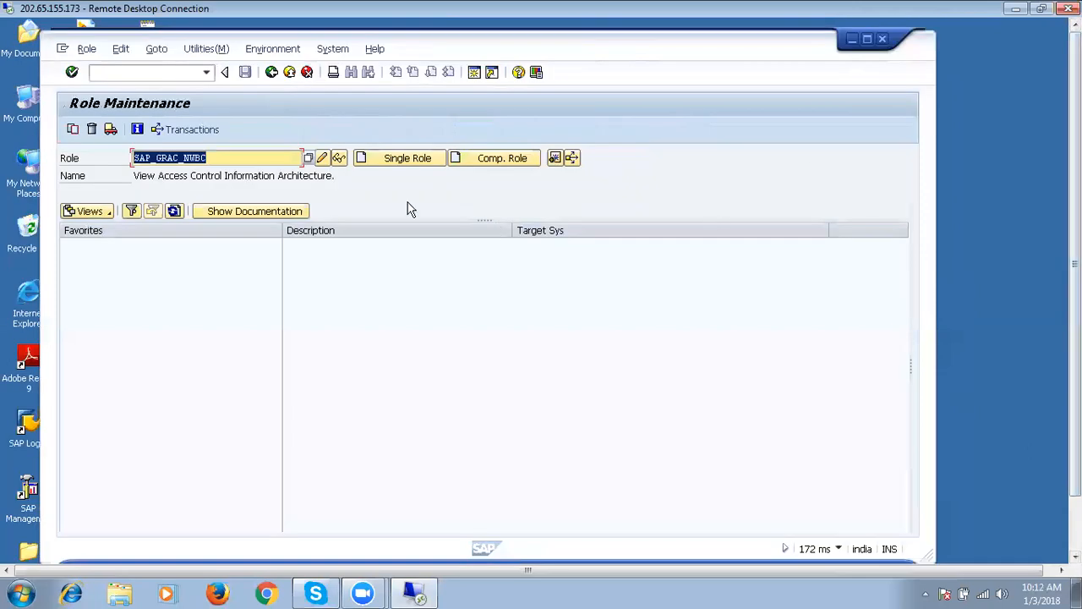
pyautogui.click(157, 71)
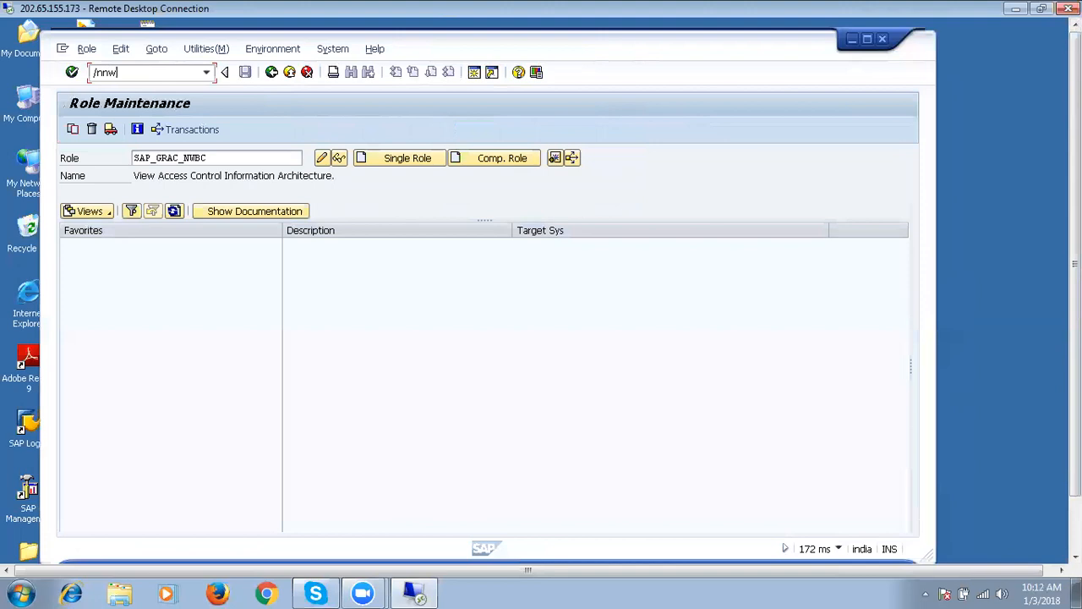
pyautogui.write('/nnwbc')
pyautogui.press('Return')
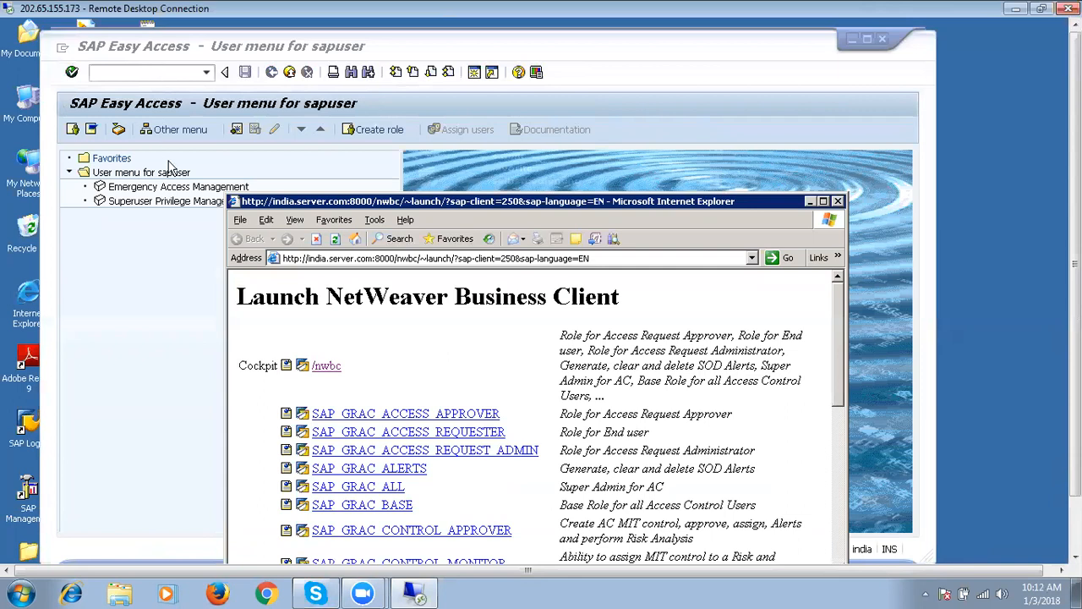
# Open the /nwbc cockpit, then log off NWBC and close the browser window.
pyautogui.click(328, 369)
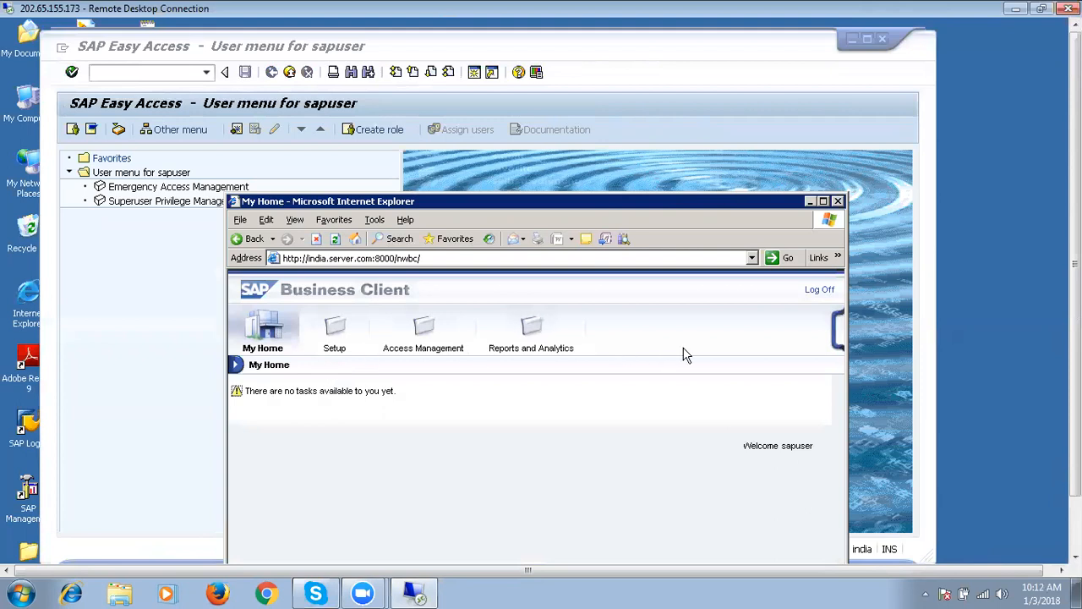
pyautogui.click(819, 290)
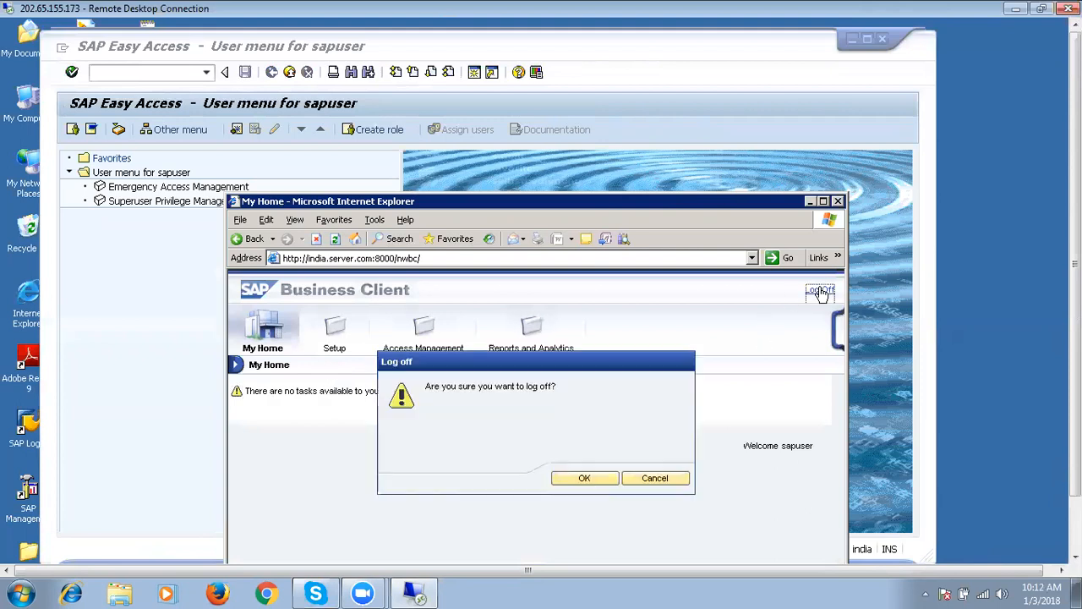
pyautogui.click(584, 479)
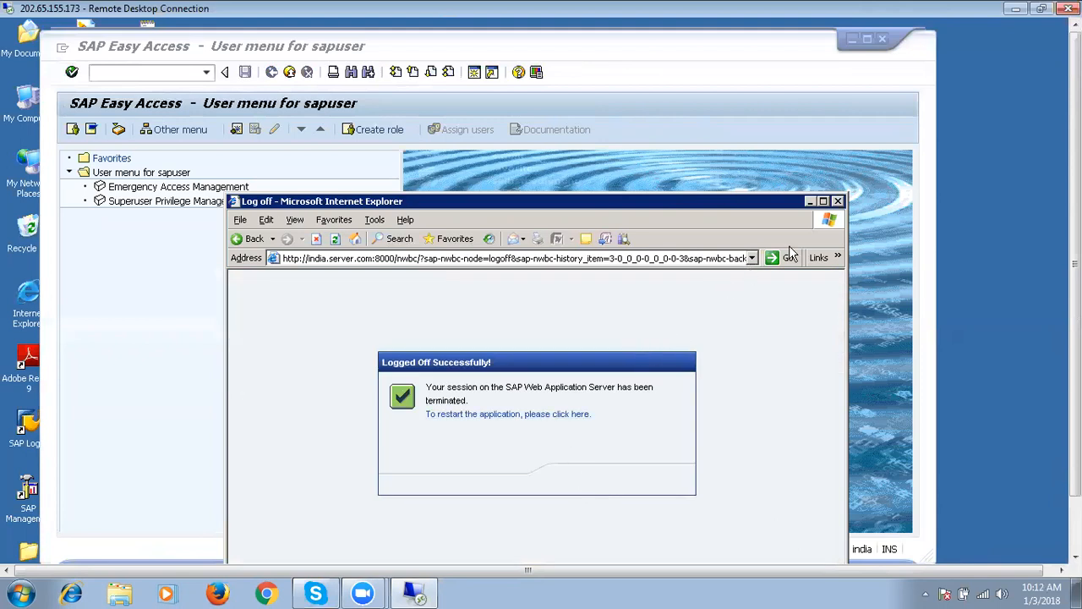
pyautogui.click(838, 201)
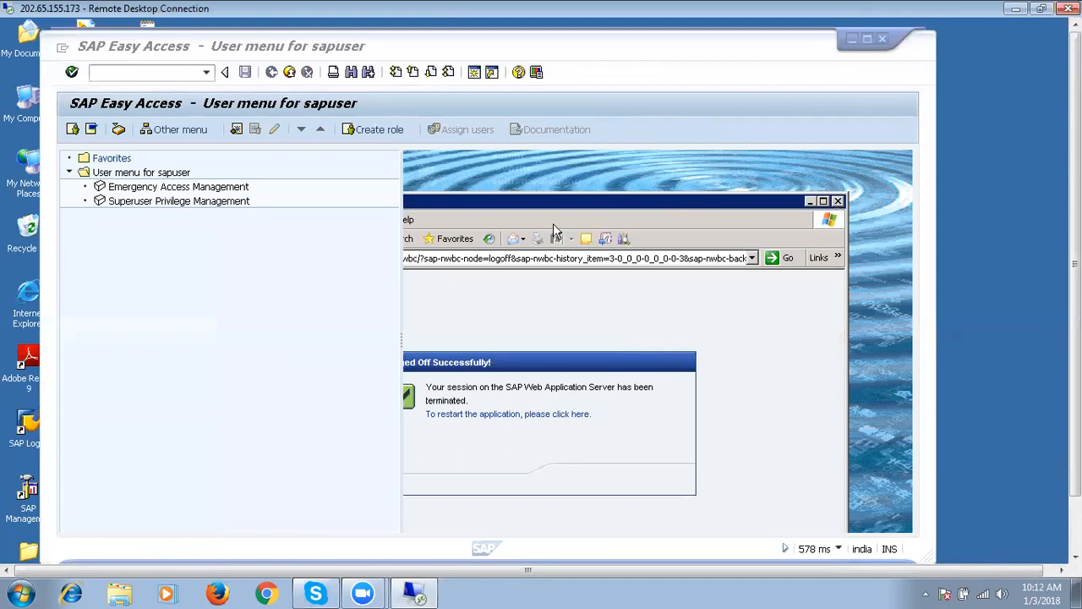
# Rerun /npfcg from the command history and open SAP_GRAC_NWBC for changing.
pyautogui.click(207, 73)
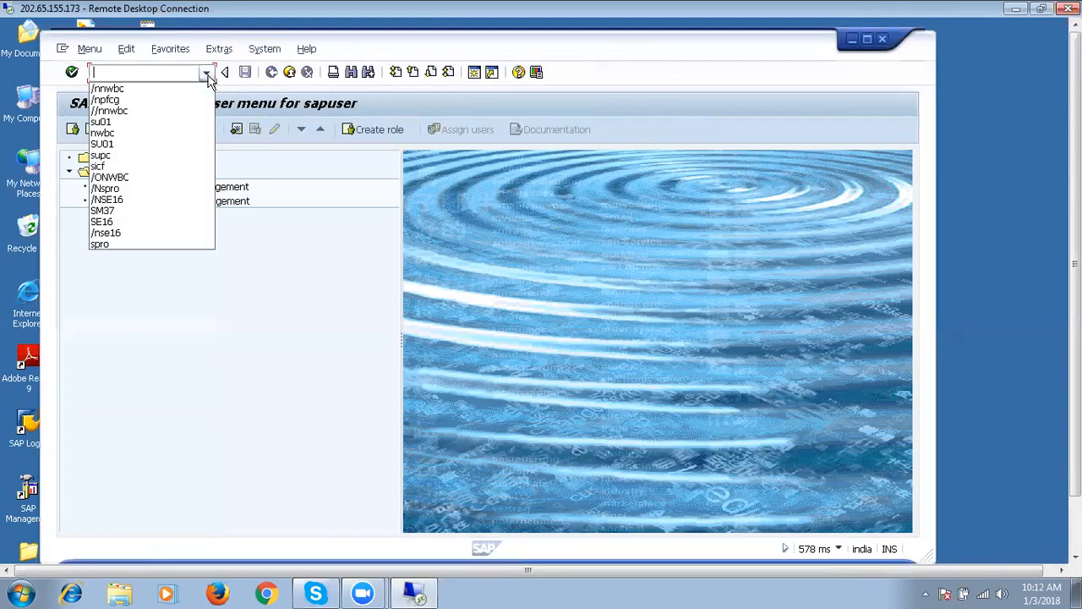
pyautogui.click(133, 111)
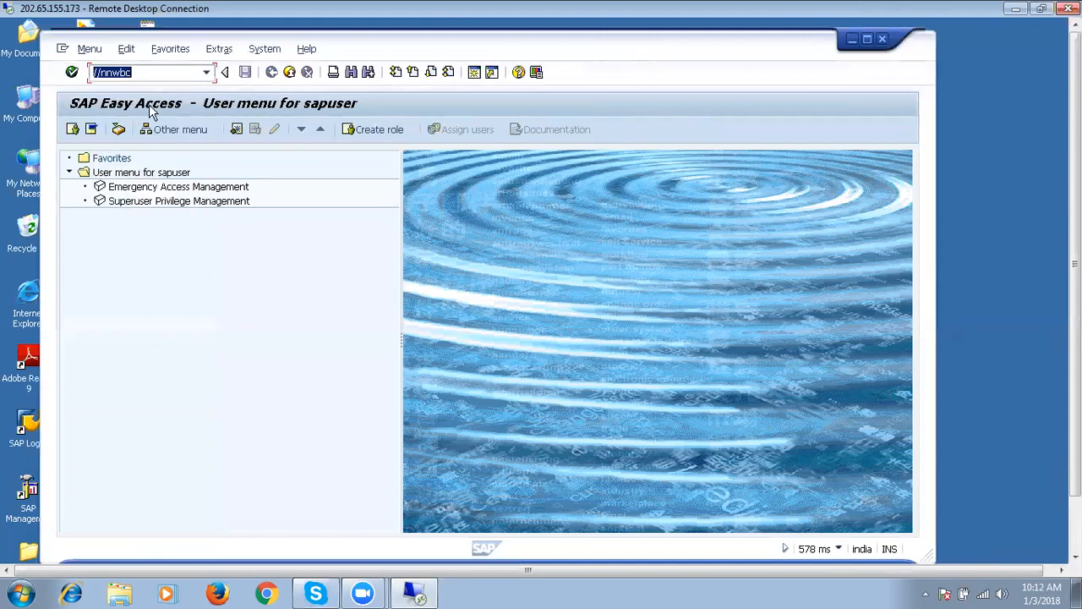
pyautogui.click(207, 74)
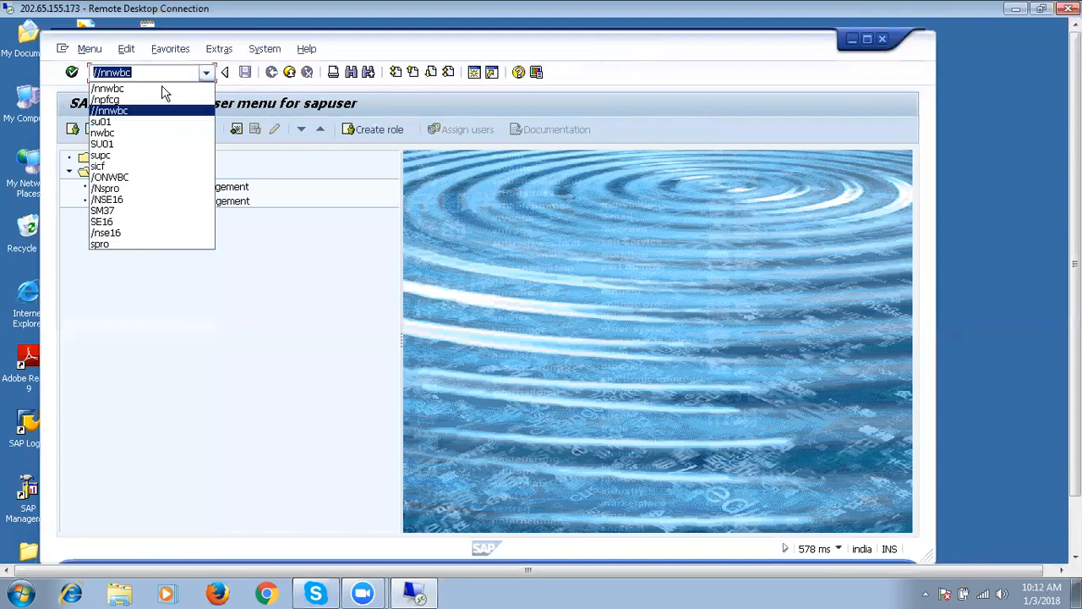
pyautogui.click(151, 105)
pyautogui.click(72, 73)
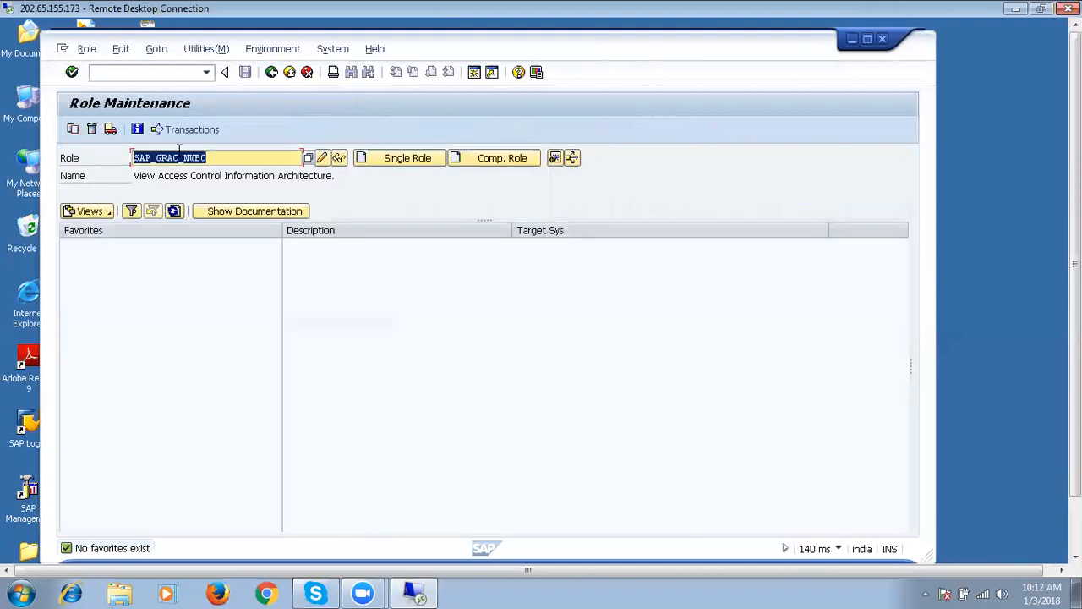
pyautogui.click(322, 160)
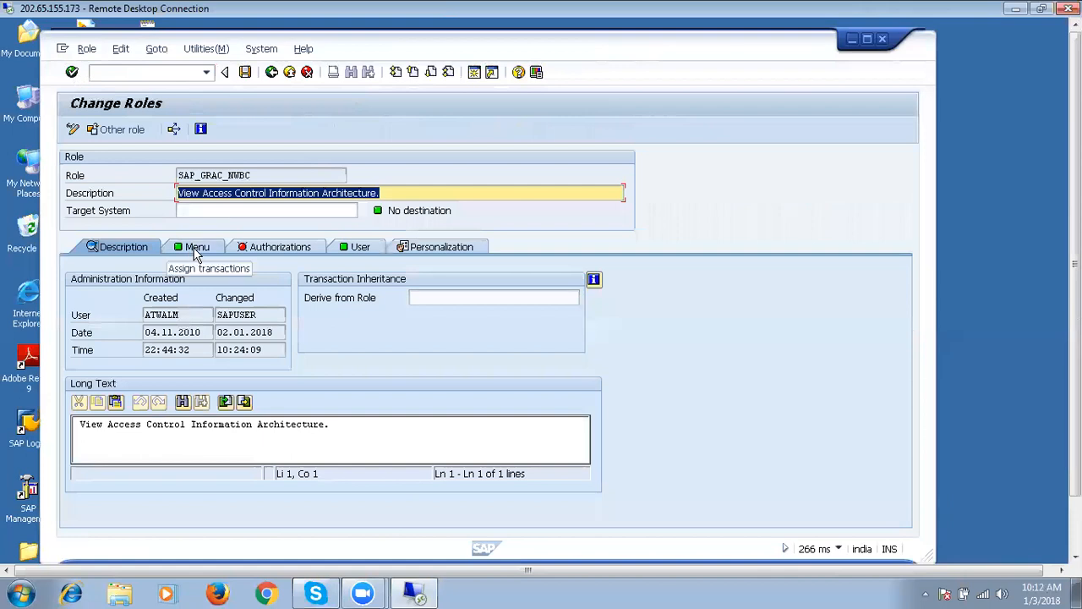
# Expand the My Home, Setup, Access Management and Reports and Analytics folders, check assigned users, then leave Change Roles.
pyautogui.click(195, 250)
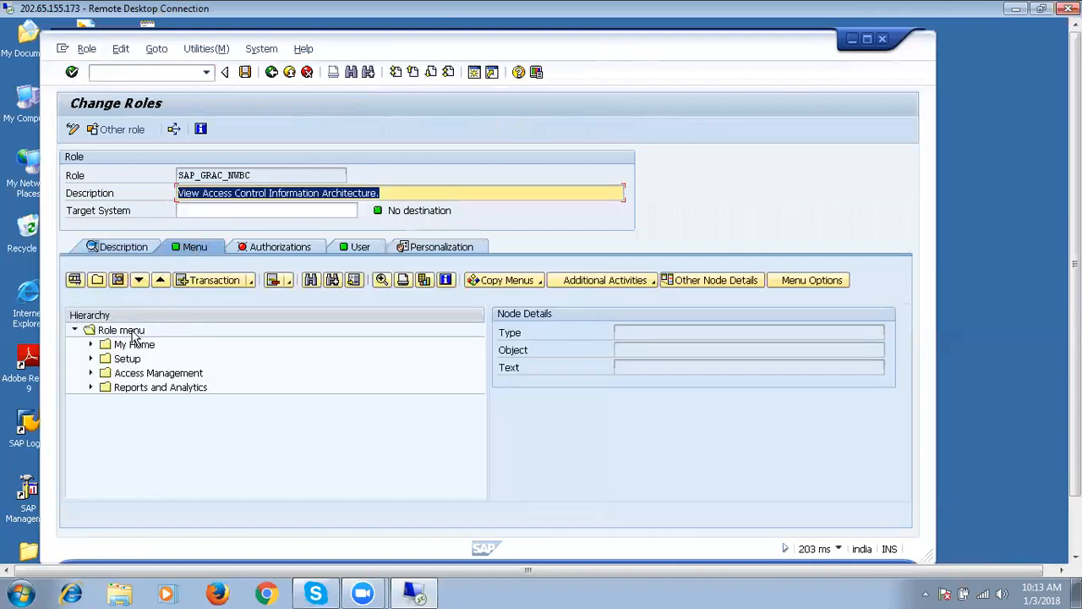
pyautogui.click(91, 345)
pyautogui.click(90, 373)
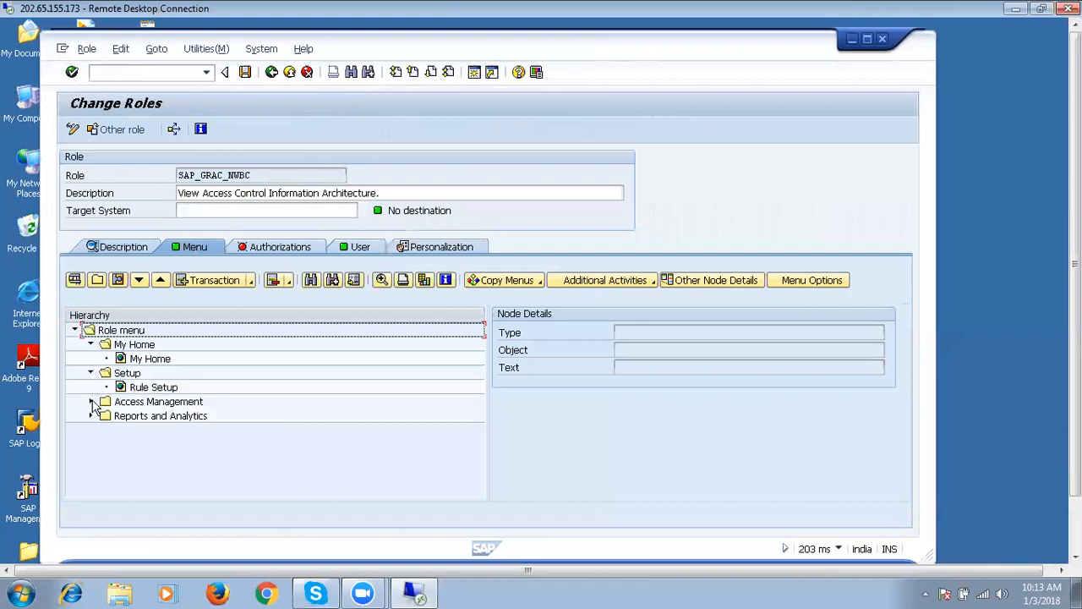
pyautogui.click(91, 402)
pyautogui.click(92, 431)
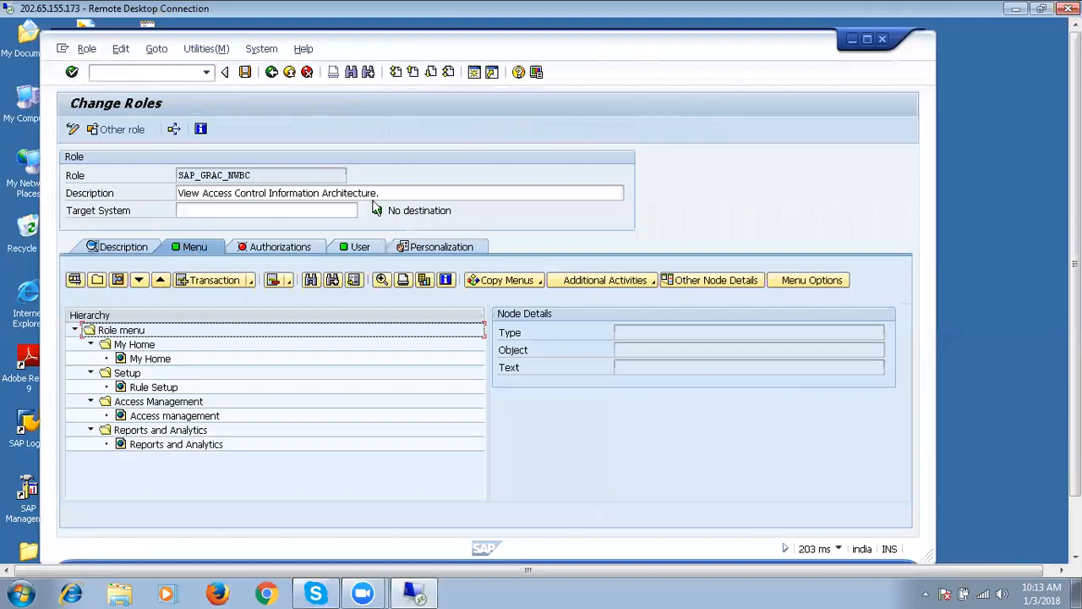
pyautogui.click(358, 247)
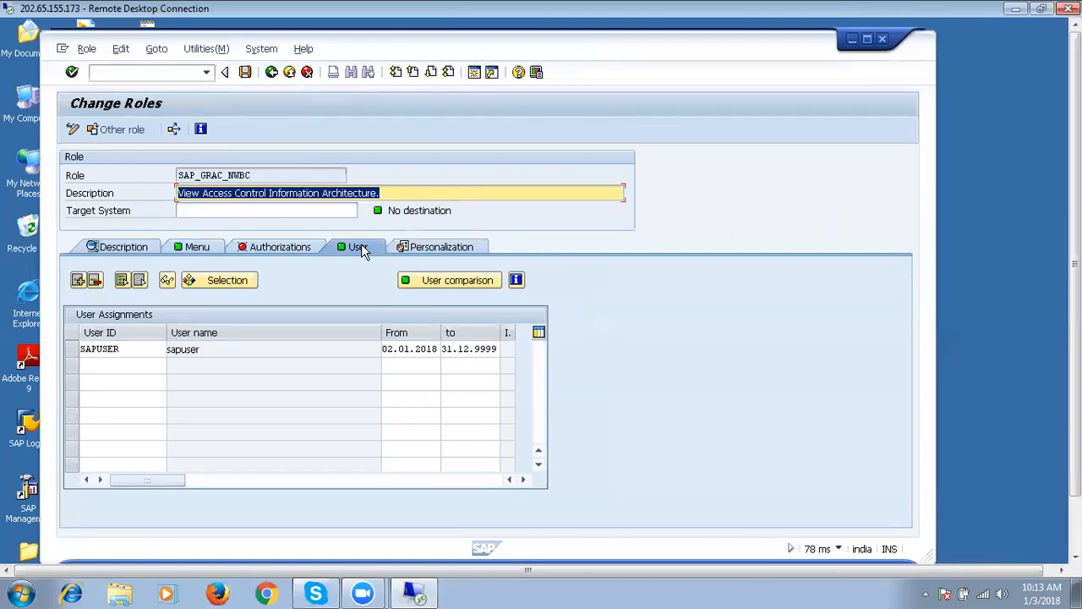
pyautogui.click(268, 75)
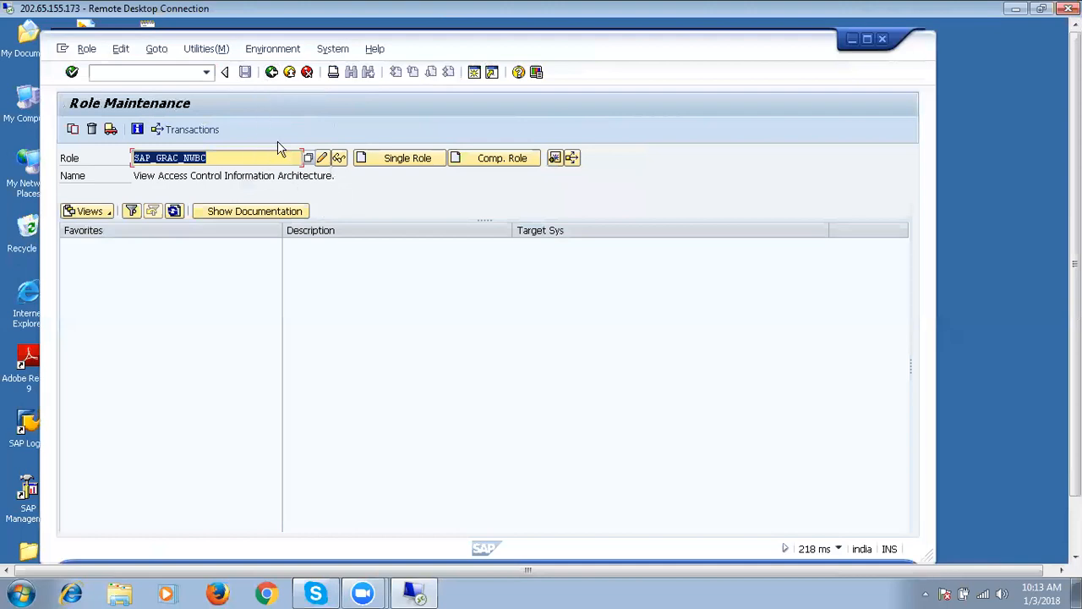
# Return to Easy Access and rerun /npfcg from the command history.
pyautogui.click(270, 73)
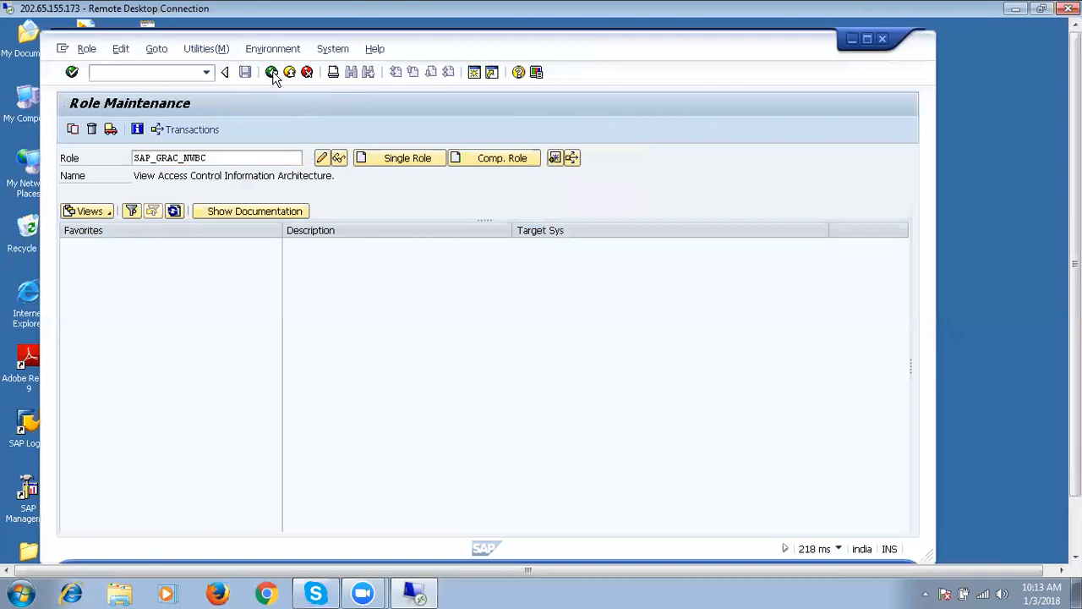
pyautogui.click(205, 74)
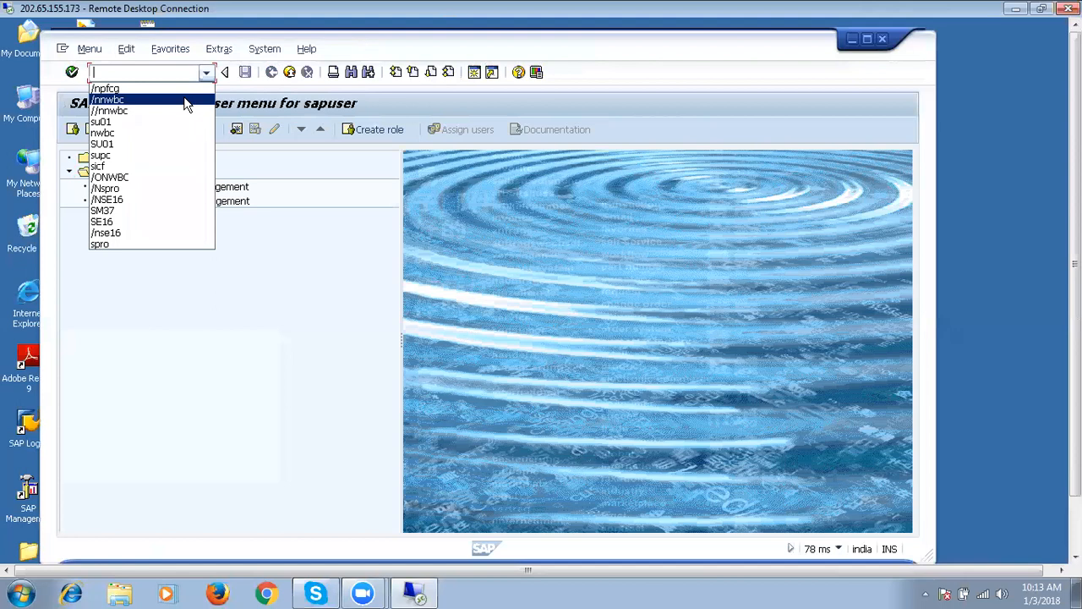
pyautogui.click(186, 100)
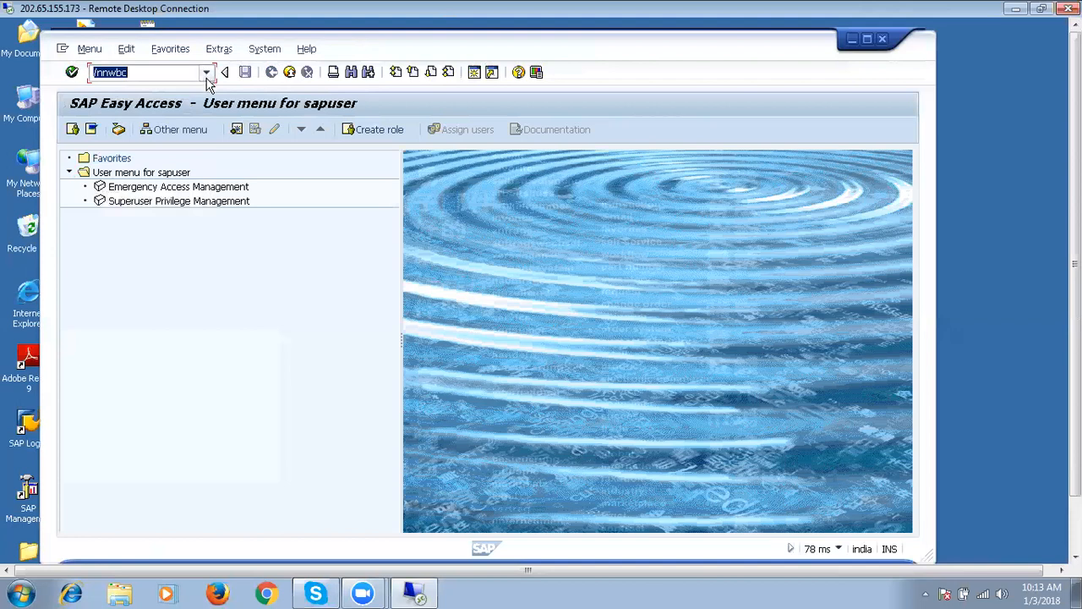
pyautogui.click(207, 74)
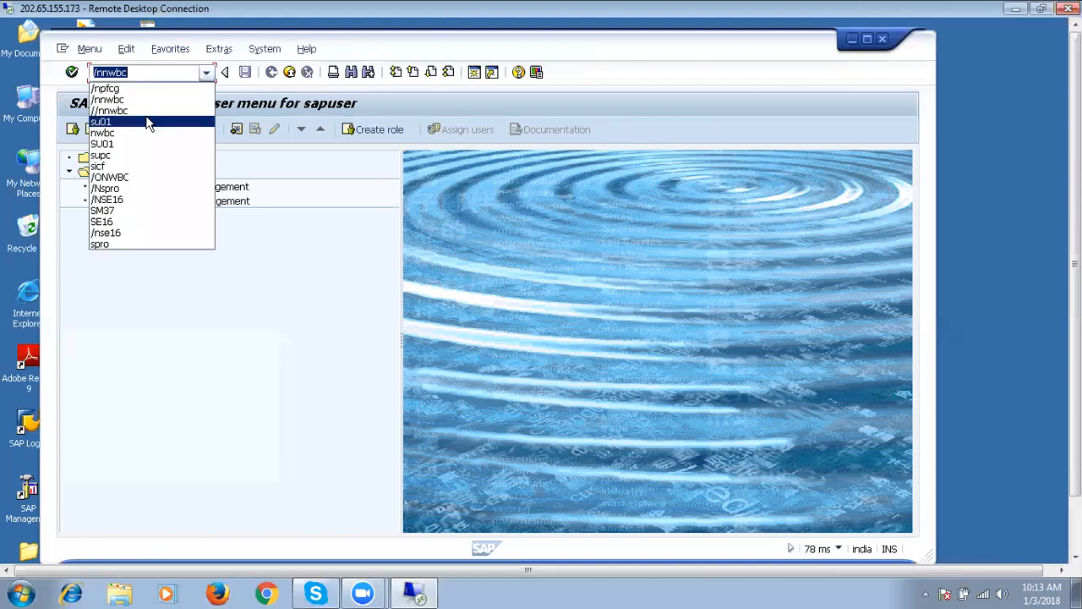
pyautogui.click(138, 90)
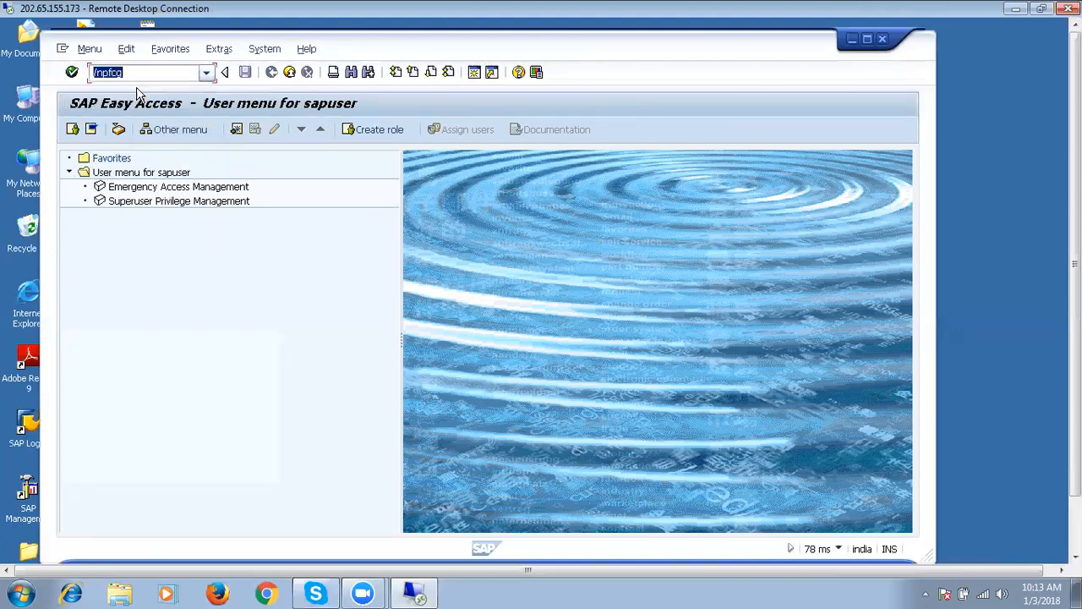
pyautogui.click(71, 71)
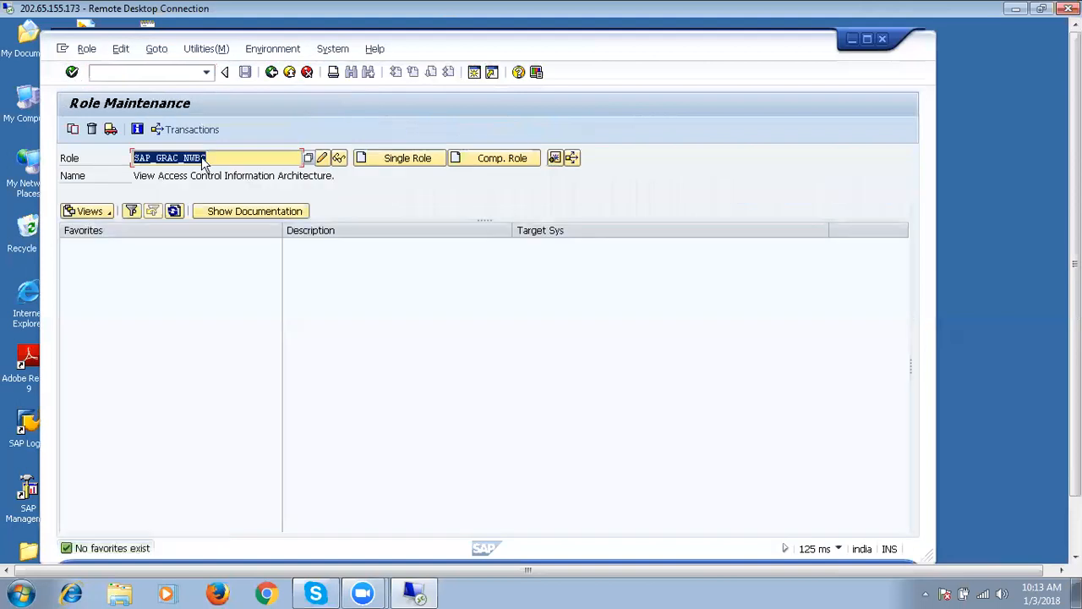
# Open SAP_GRAC_NWBC in change mode and check its Menu and Authorizations tabs.
pyautogui.click(321, 158)
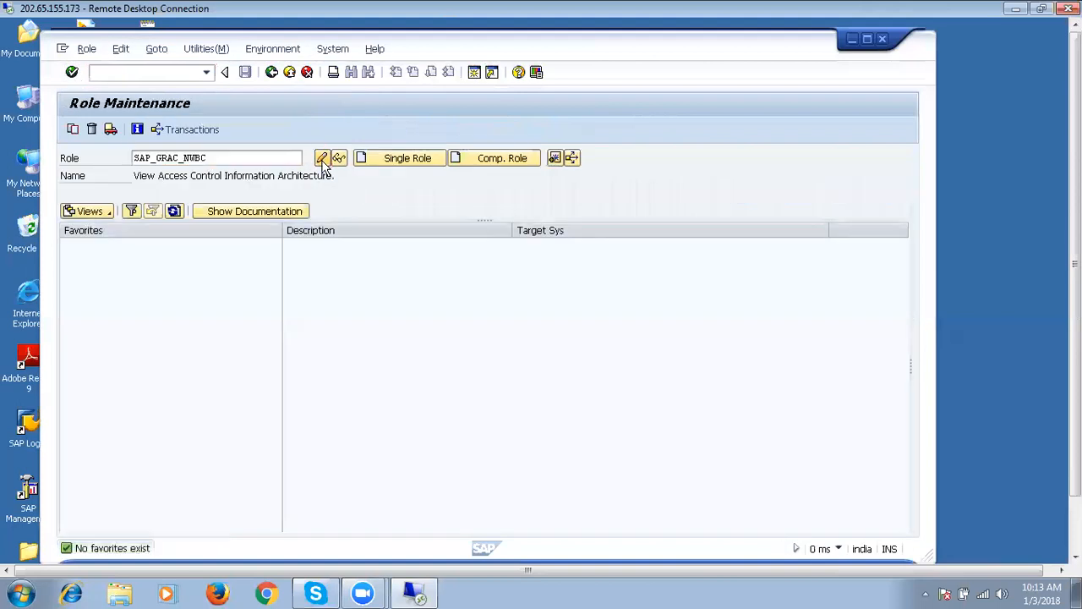
pyautogui.click(206, 249)
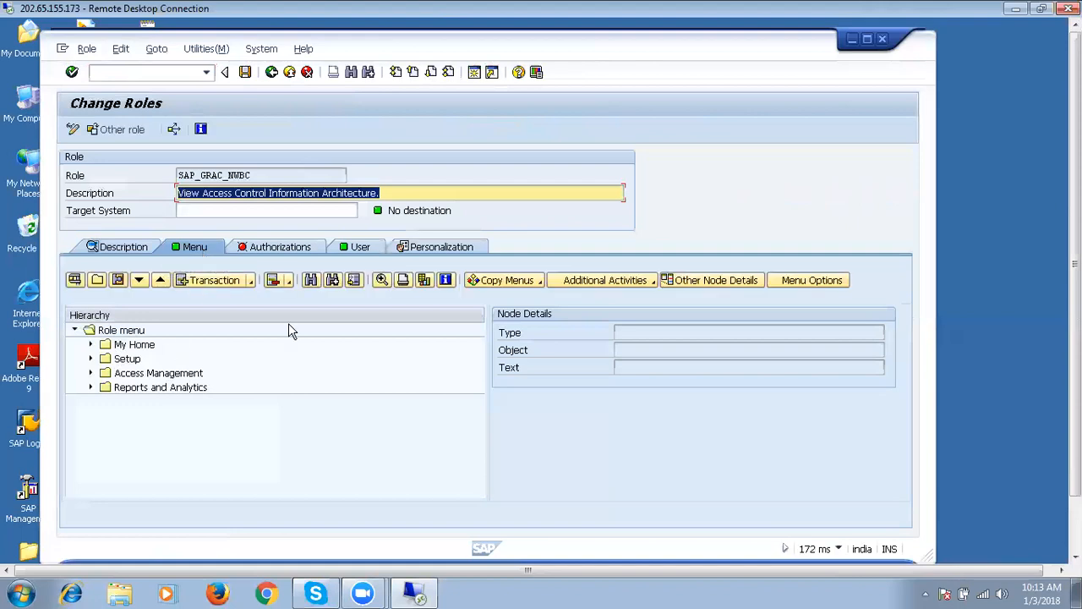
pyautogui.click(311, 249)
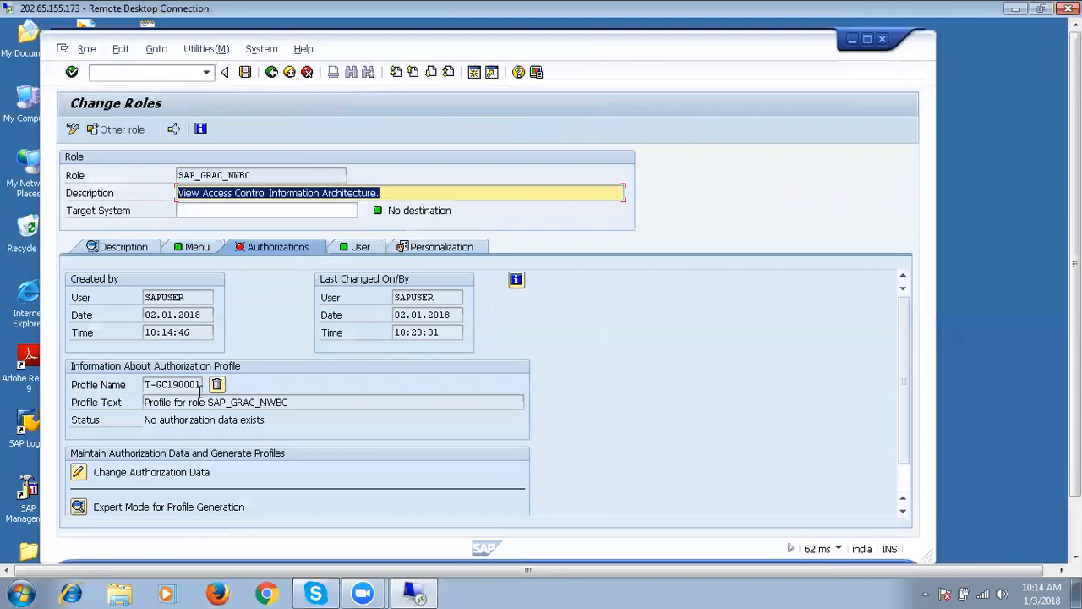
# Maintain SAP_GRAC_NWBC authorization data without a template, then save and generate it.
pyautogui.click(79, 473)
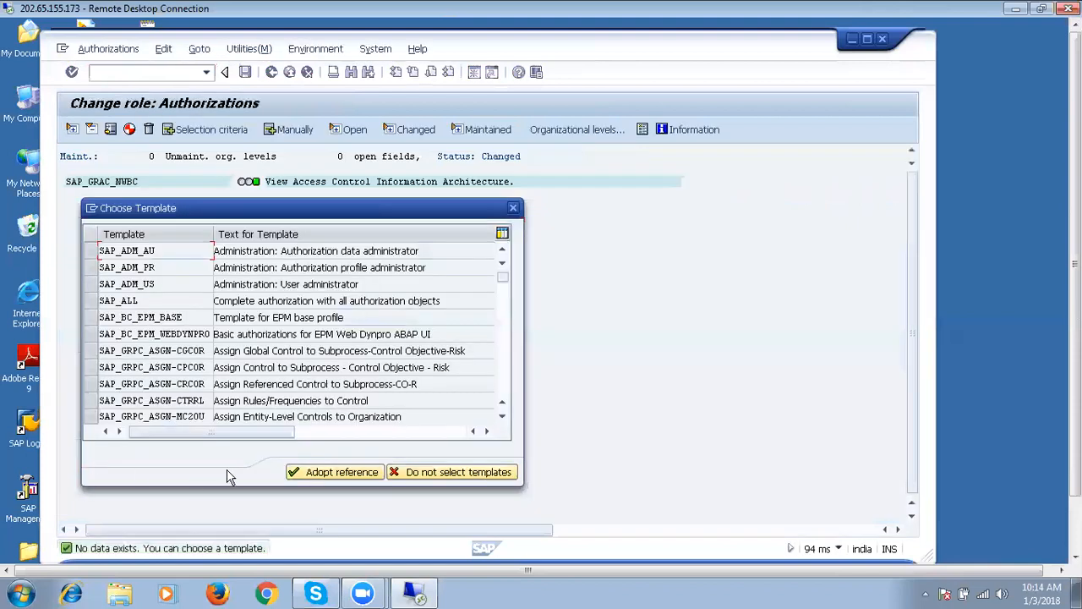
pyautogui.click(406, 474)
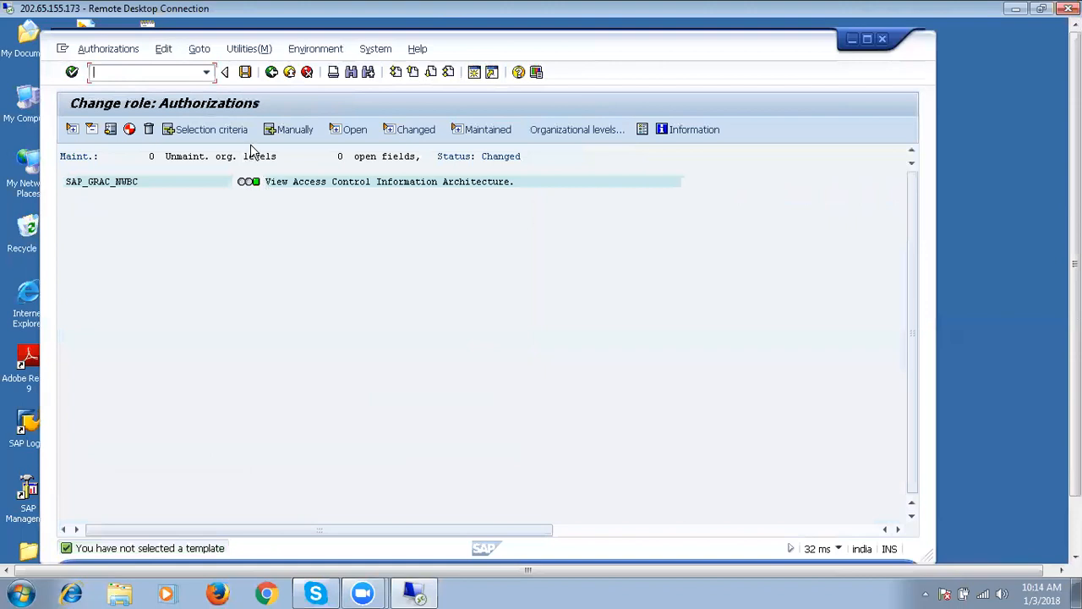
pyautogui.click(245, 72)
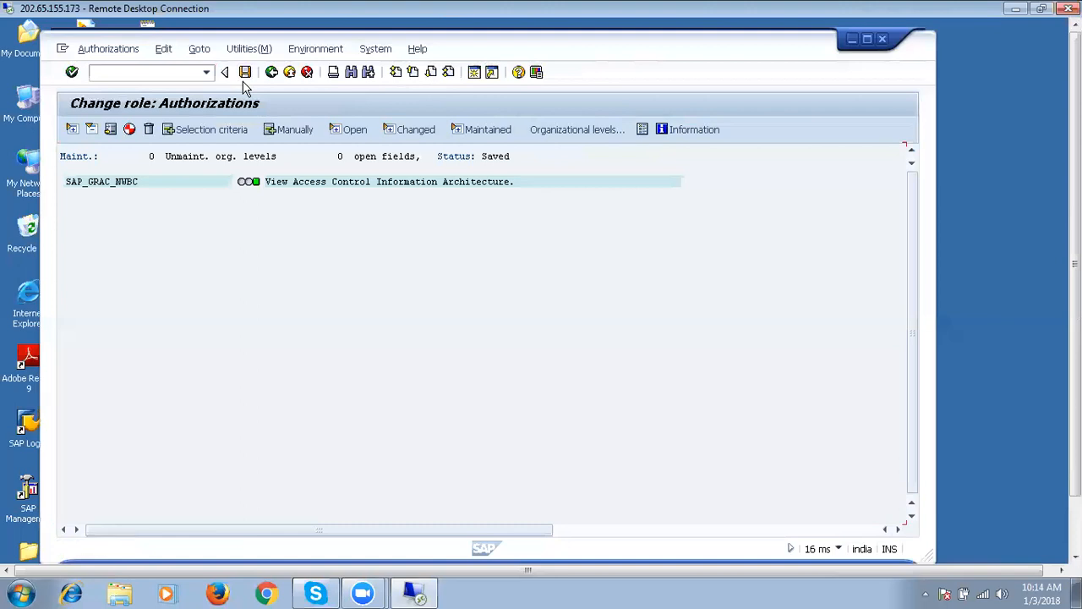
pyautogui.click(130, 130)
# Exit authorization maintenance through the confirmation prompts and back out to the Easy Access menu.
pyautogui.click(270, 73)
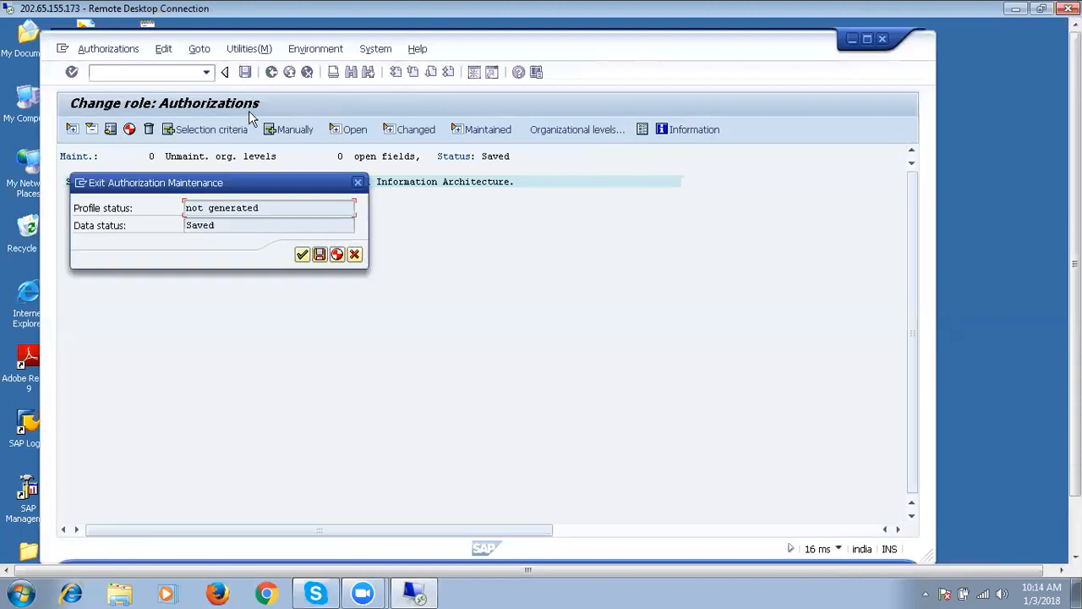
pyautogui.click(336, 255)
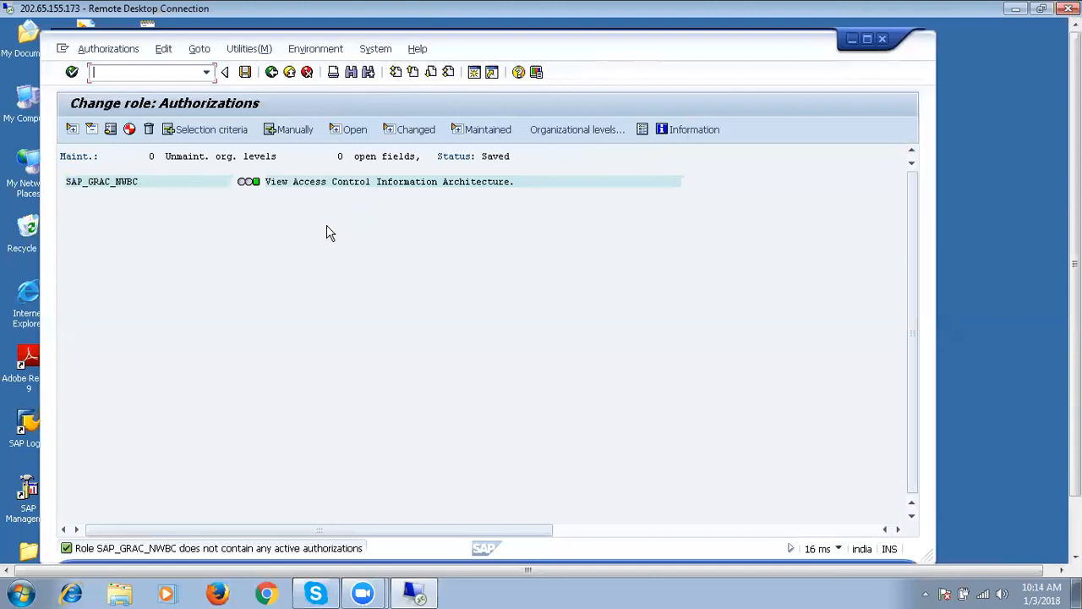
pyautogui.click(273, 73)
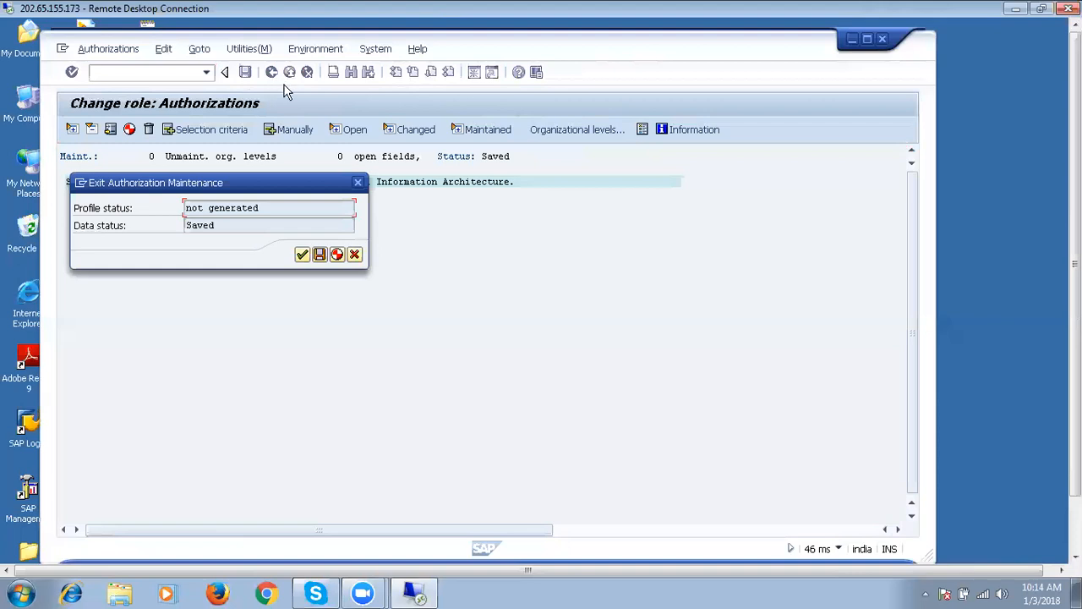
pyautogui.click(302, 254)
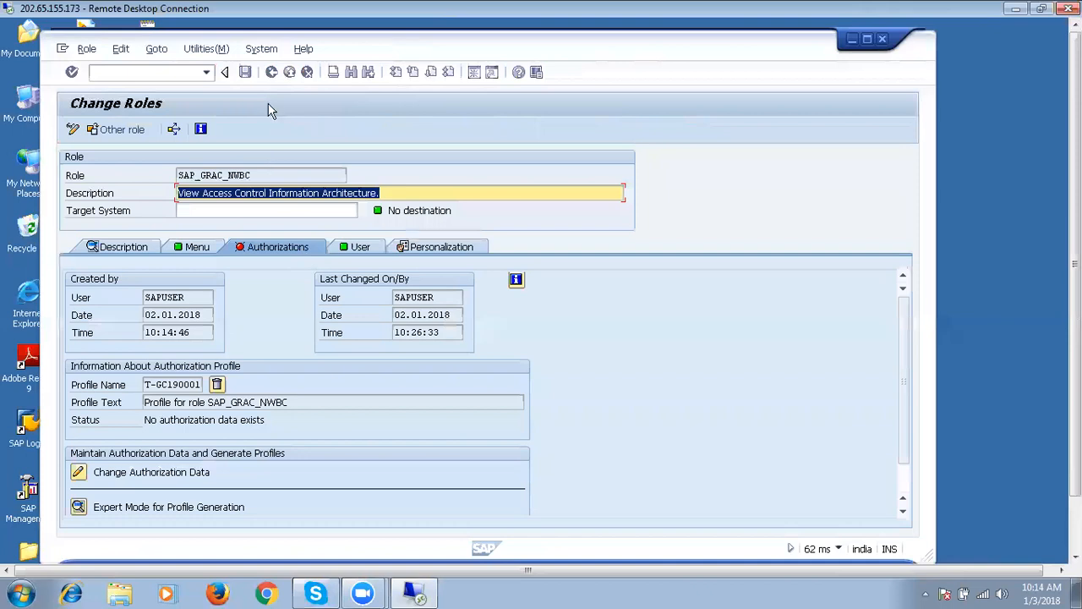
pyautogui.click(271, 73)
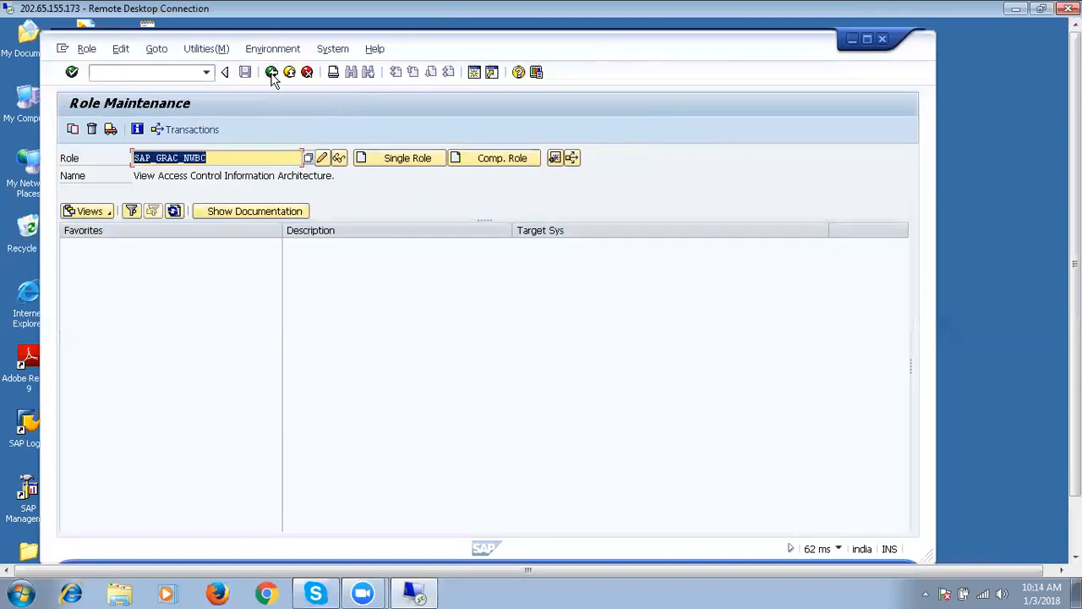
pyautogui.click(271, 73)
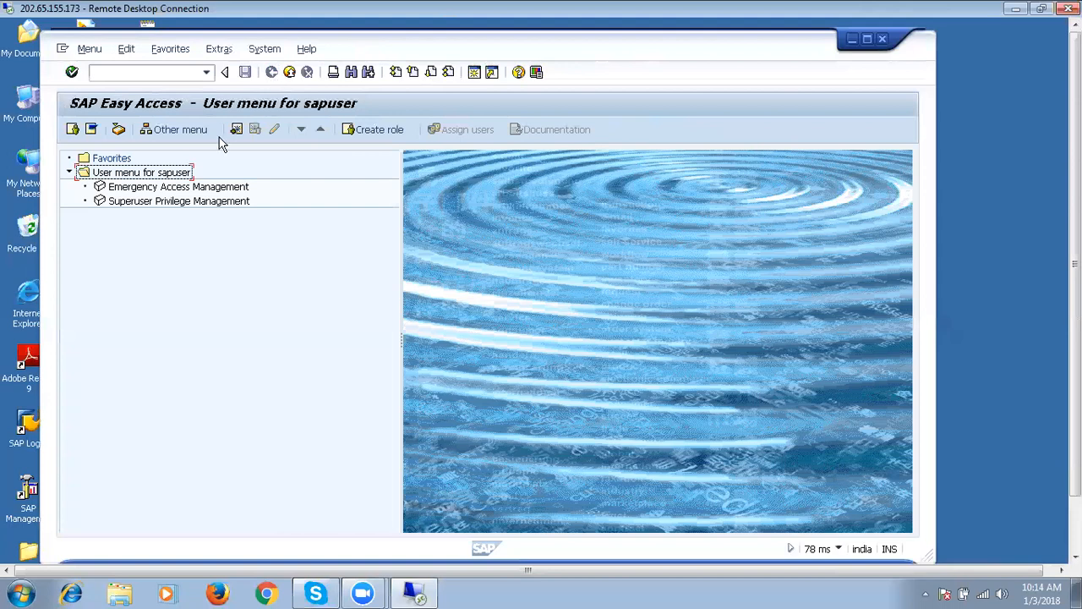
# Check the system information popup, then launch Business Client with the nwbc command.
pyautogui.click(839, 549)
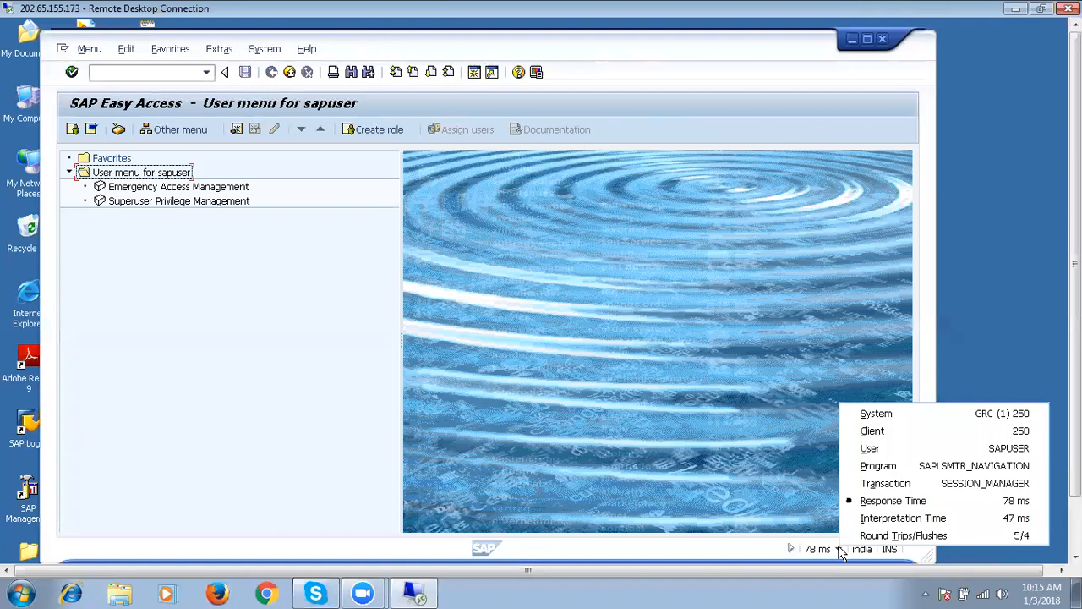
pyautogui.click(672, 391)
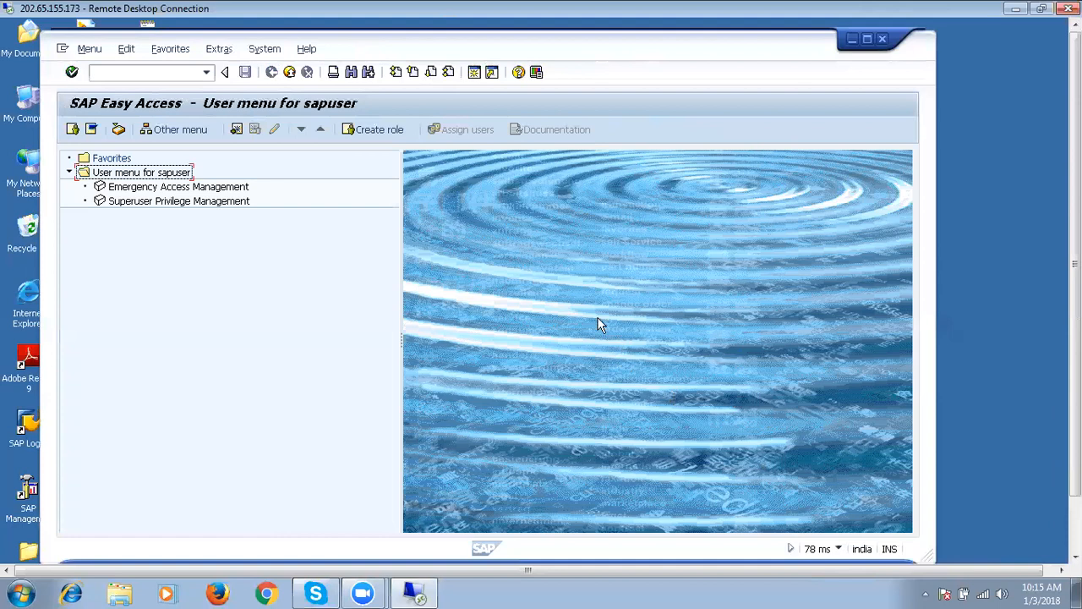
pyautogui.click(176, 75)
pyautogui.write('nwbc')
pyautogui.press('Return')
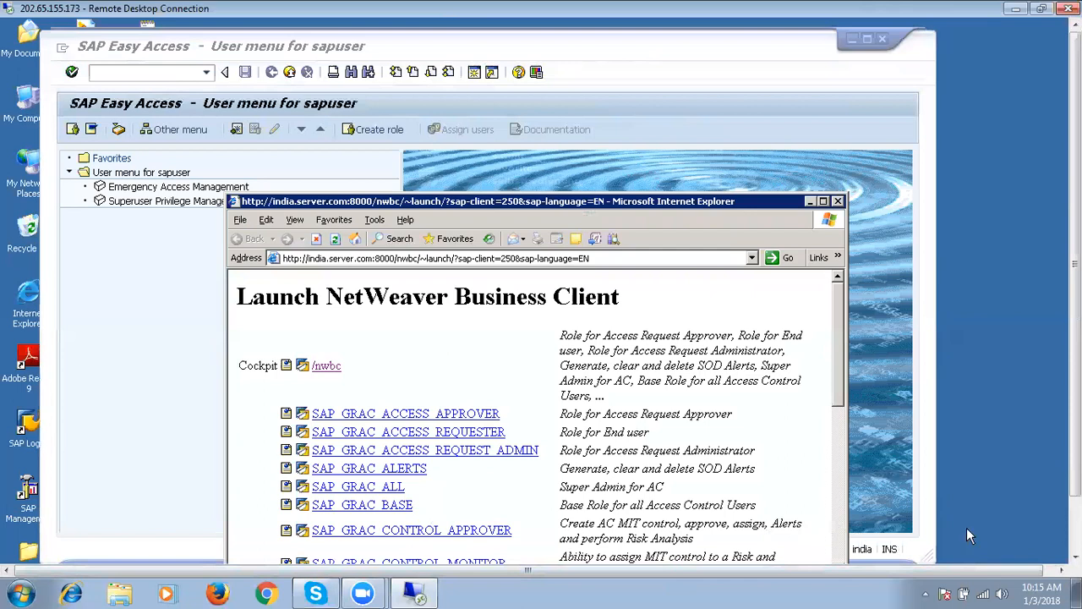
# Scroll the launch page and open the SAP_GRAC_NWBC role's Business Client link.
pyautogui.click(1075, 535)
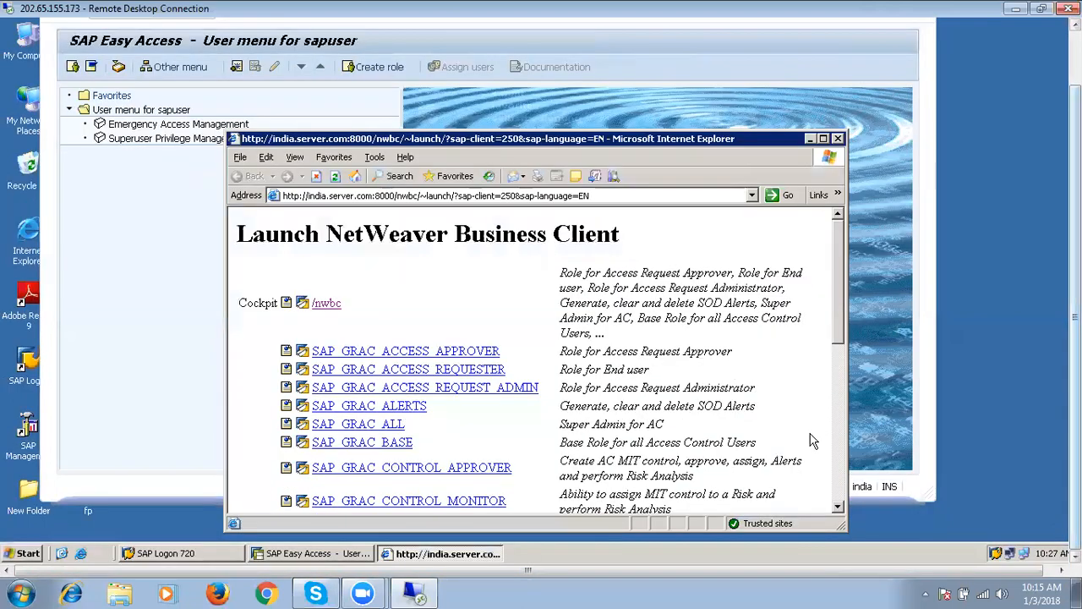
pyautogui.click(840, 482)
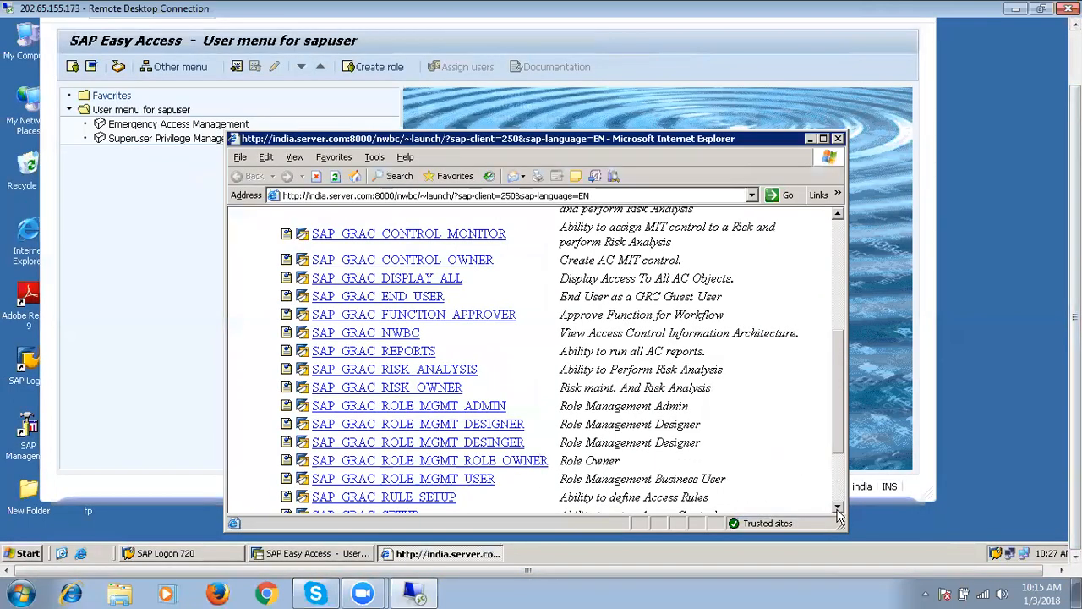
pyautogui.click(394, 335)
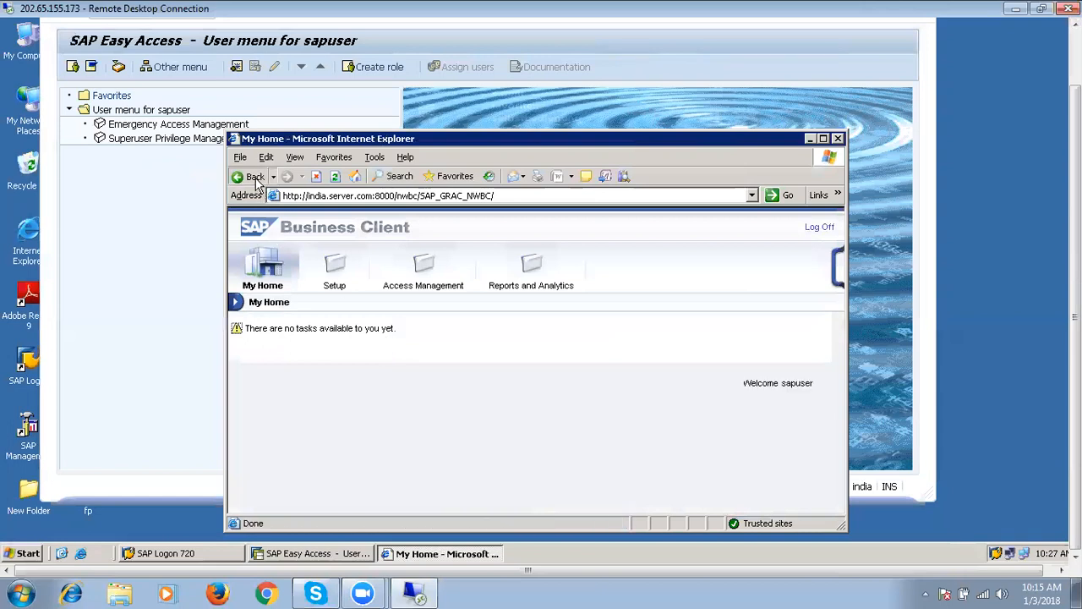
# Reload the Business Client page and view the Reports and Analytics and Setup sections.
pyautogui.click(336, 177)
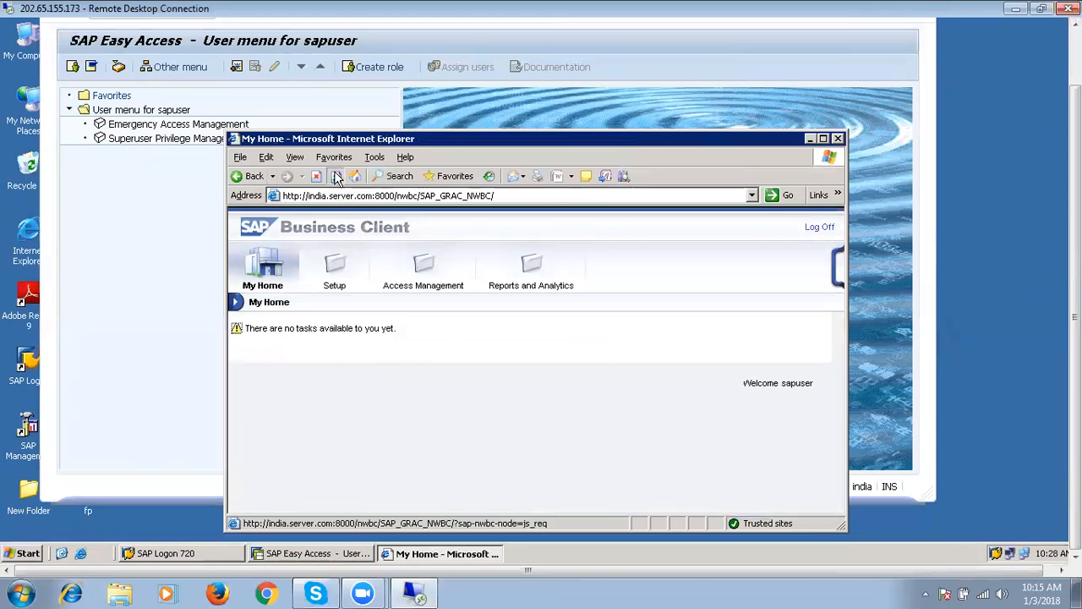
pyautogui.click(507, 294)
pyautogui.click(499, 283)
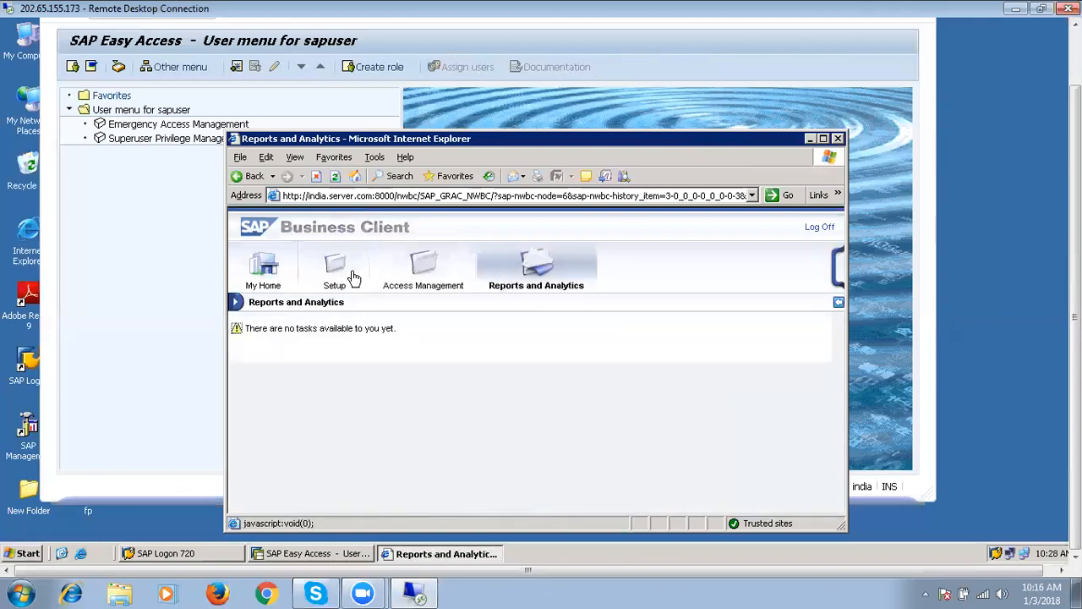
pyautogui.click(347, 279)
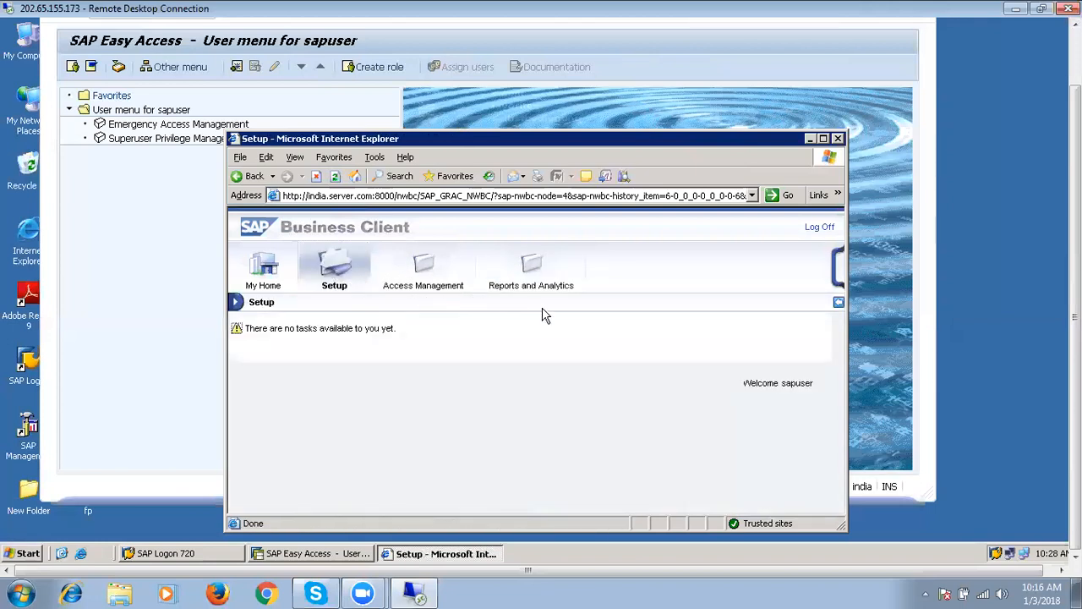
# Log off Business Client and close the browser window.
pyautogui.click(817, 229)
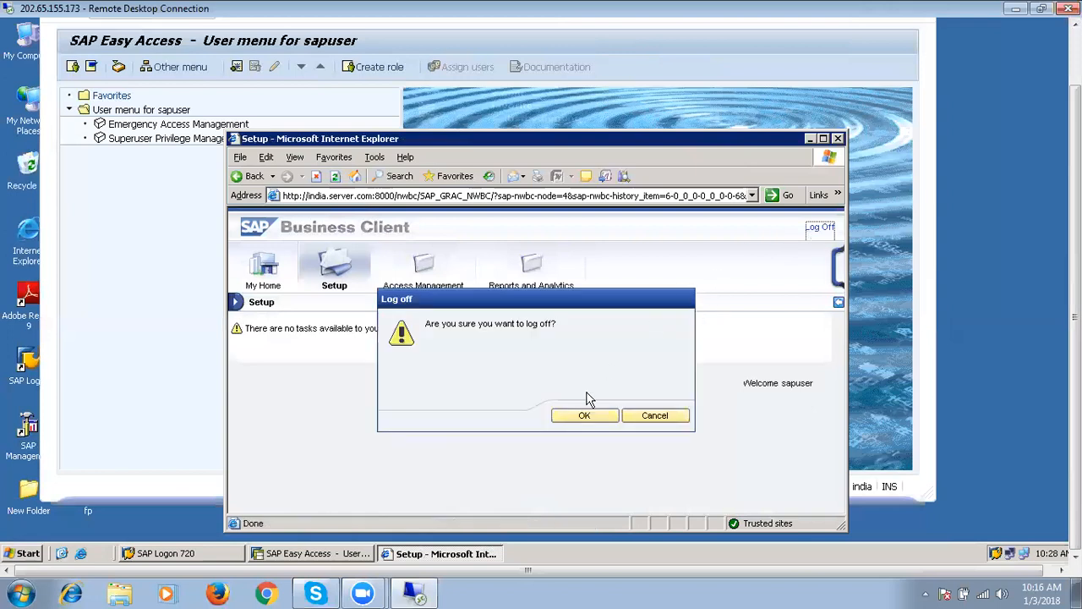
pyautogui.click(586, 416)
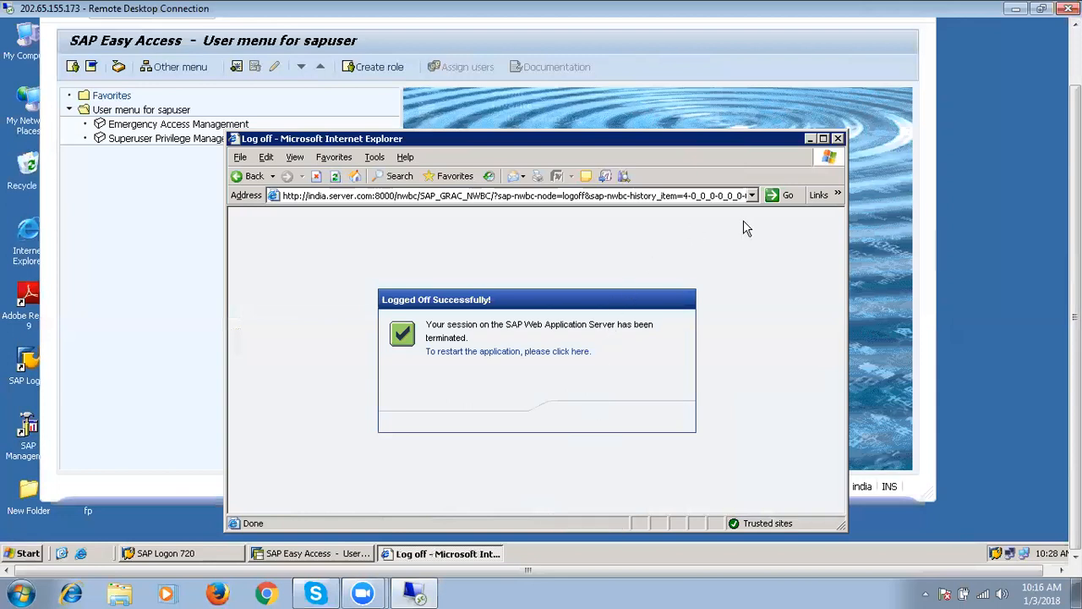
pyautogui.click(838, 138)
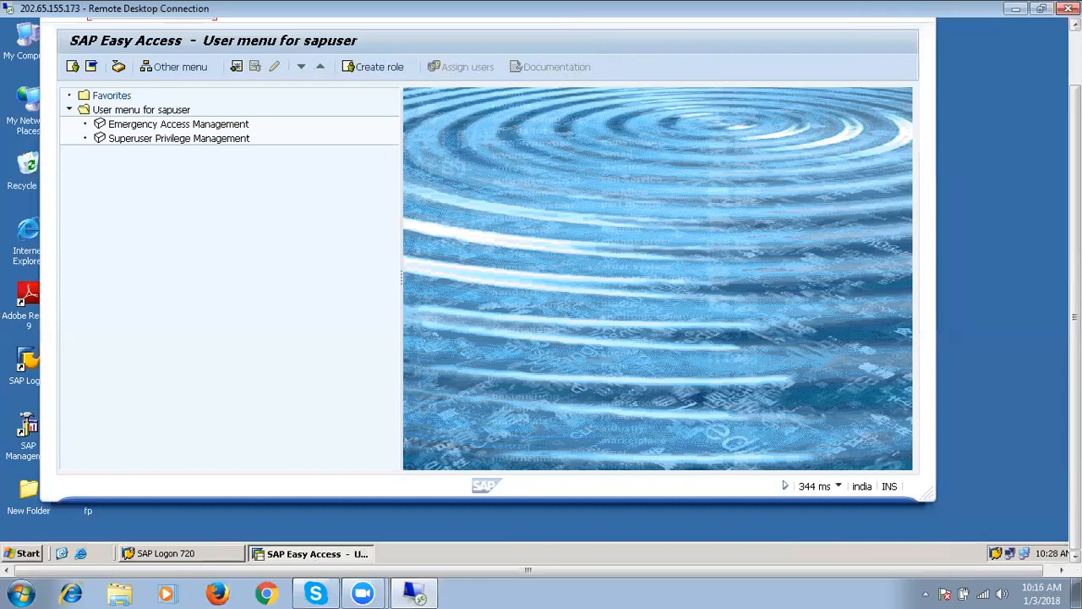
# Rerun /npfcg, open SAP_GRAC_NWBC for changing, and view its Menu and Authorizations tabs.
pyautogui.click(1075, 64)
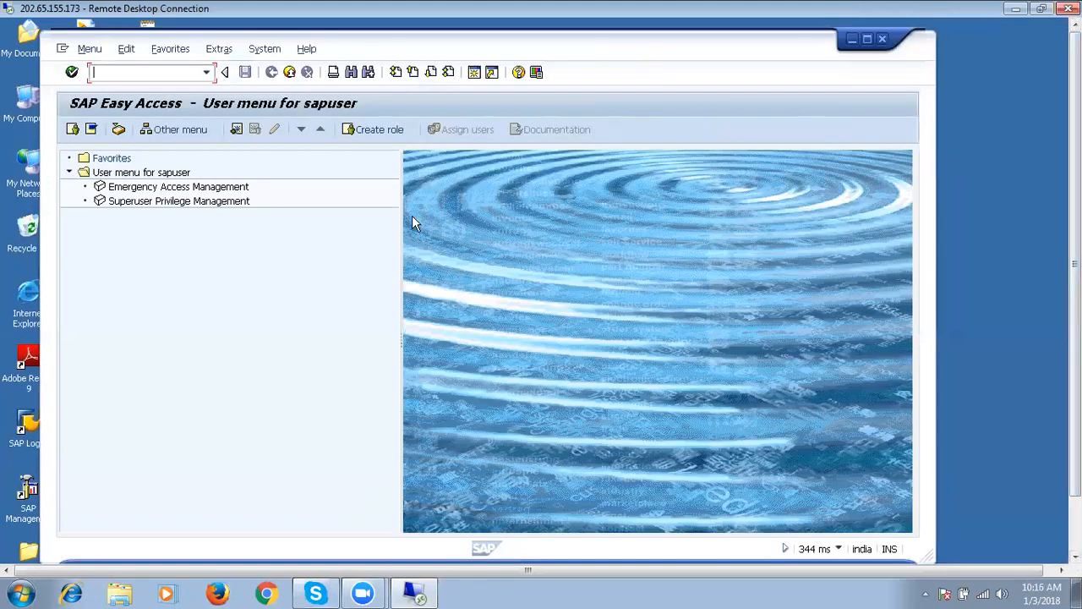
pyautogui.click(207, 74)
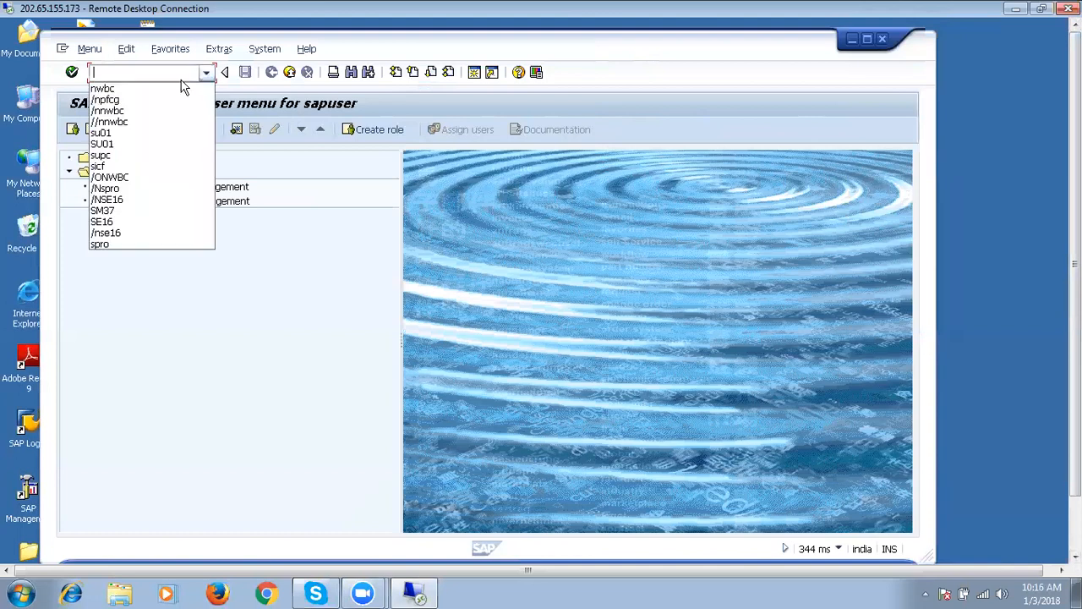
pyautogui.click(148, 101)
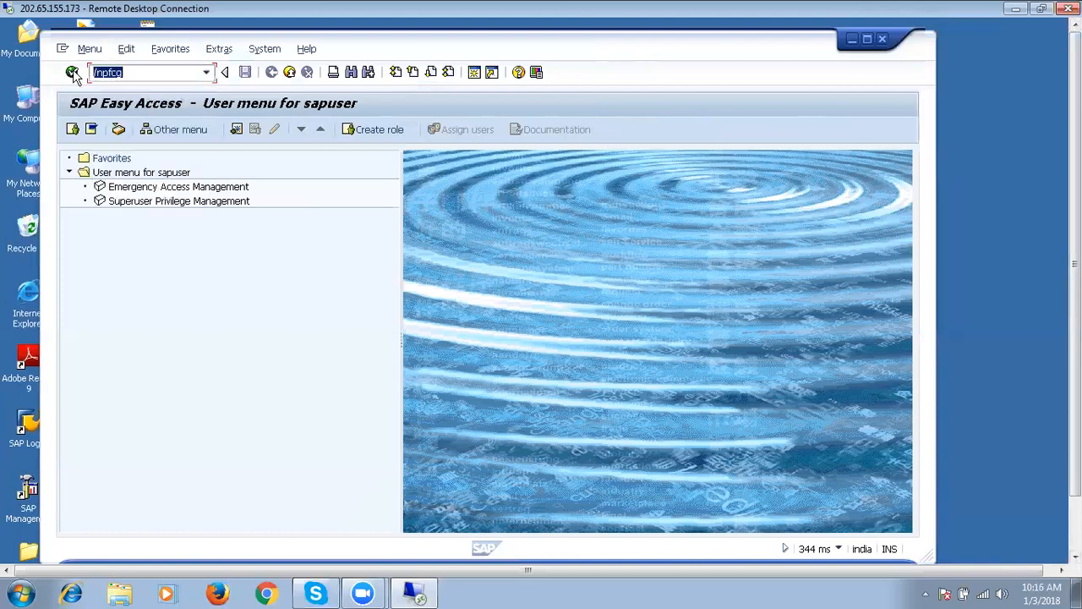
pyautogui.click(72, 72)
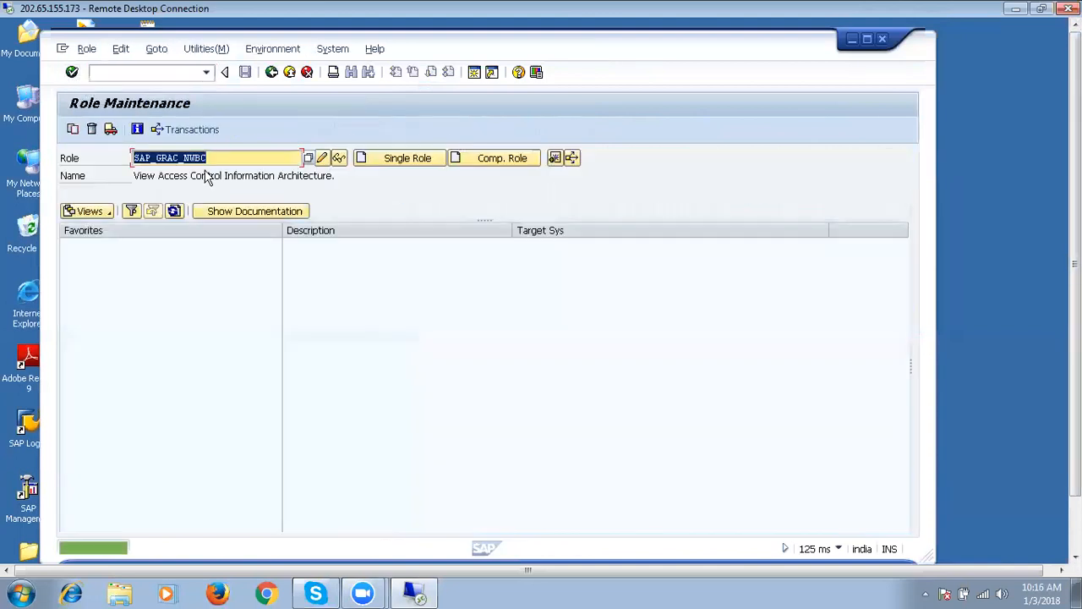
pyautogui.click(321, 161)
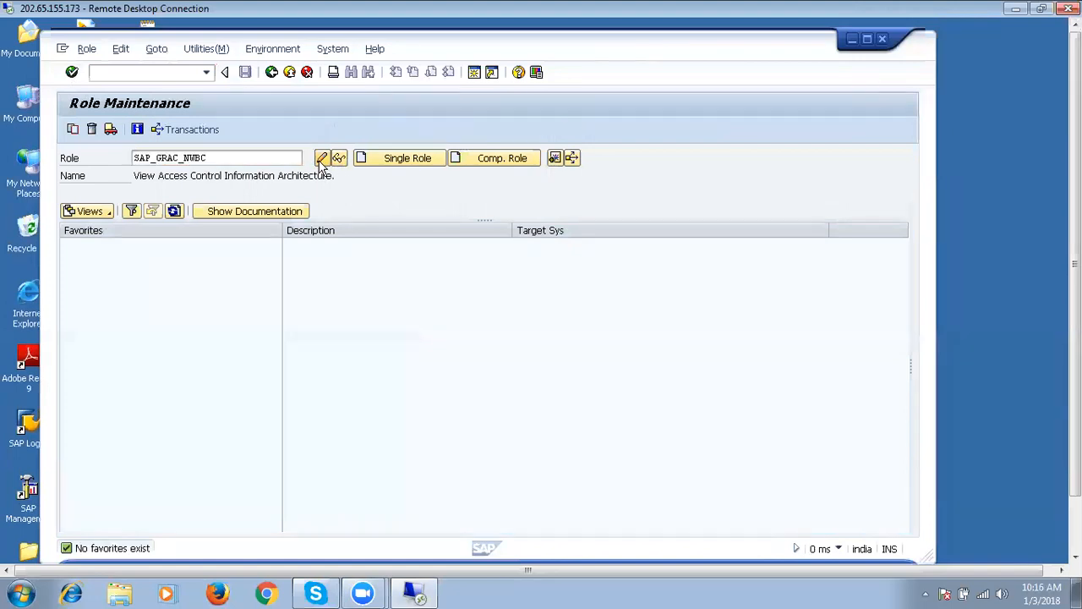
pyautogui.click(216, 246)
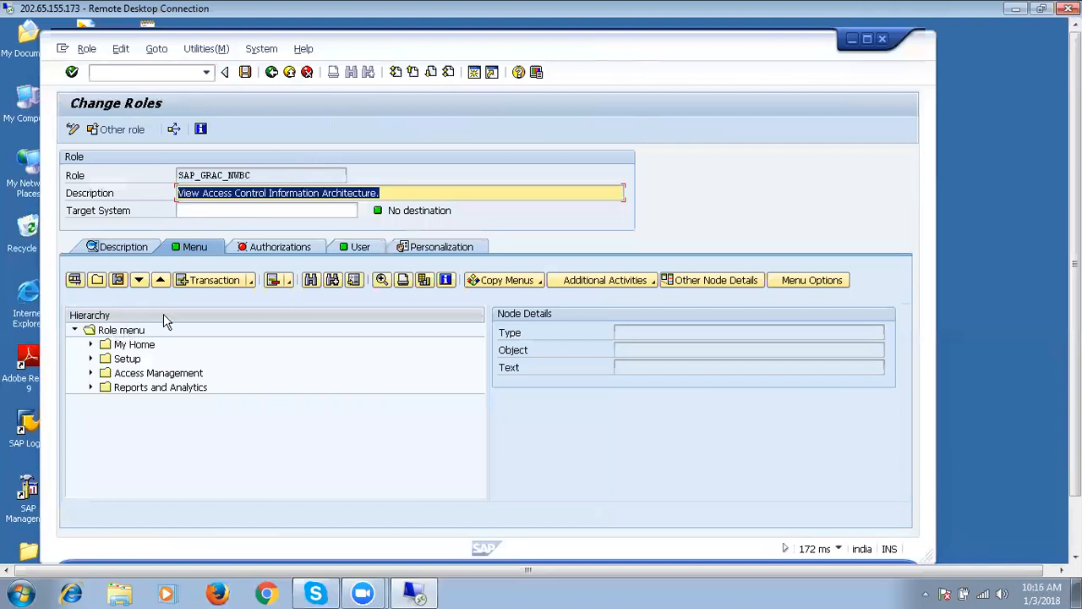
pyautogui.click(307, 249)
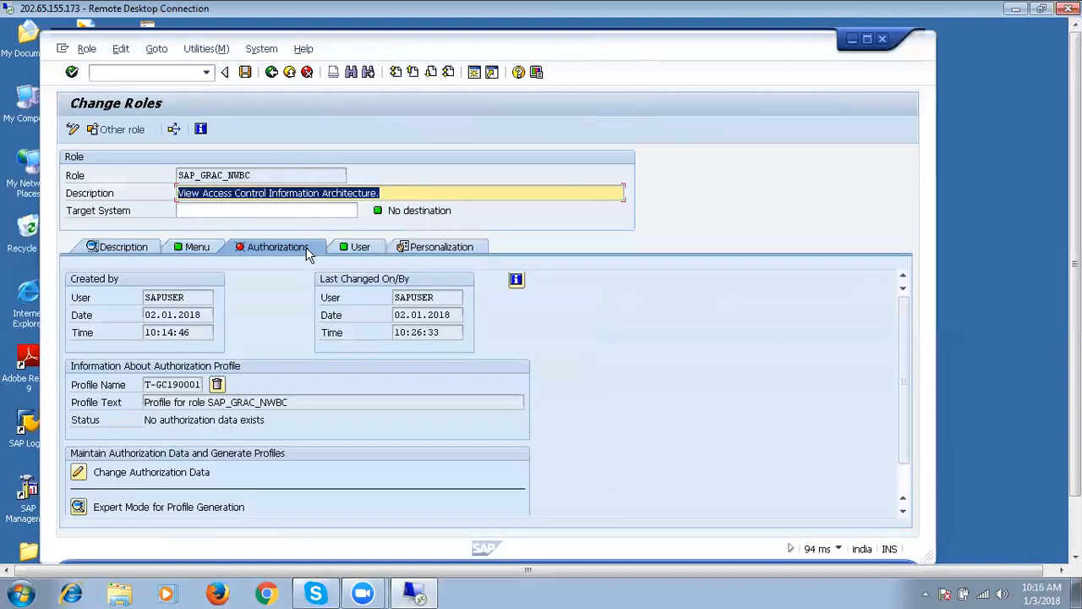
# Open Change Authorization Data, dismiss the template choice, and exit back without saving.
pyautogui.click(79, 474)
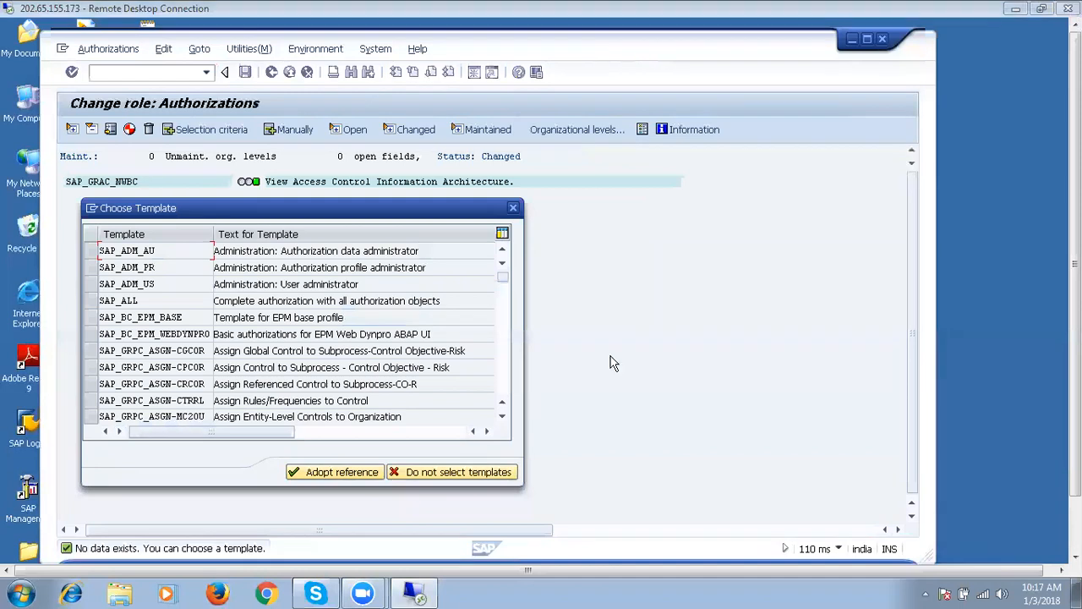
pyautogui.click(513, 207)
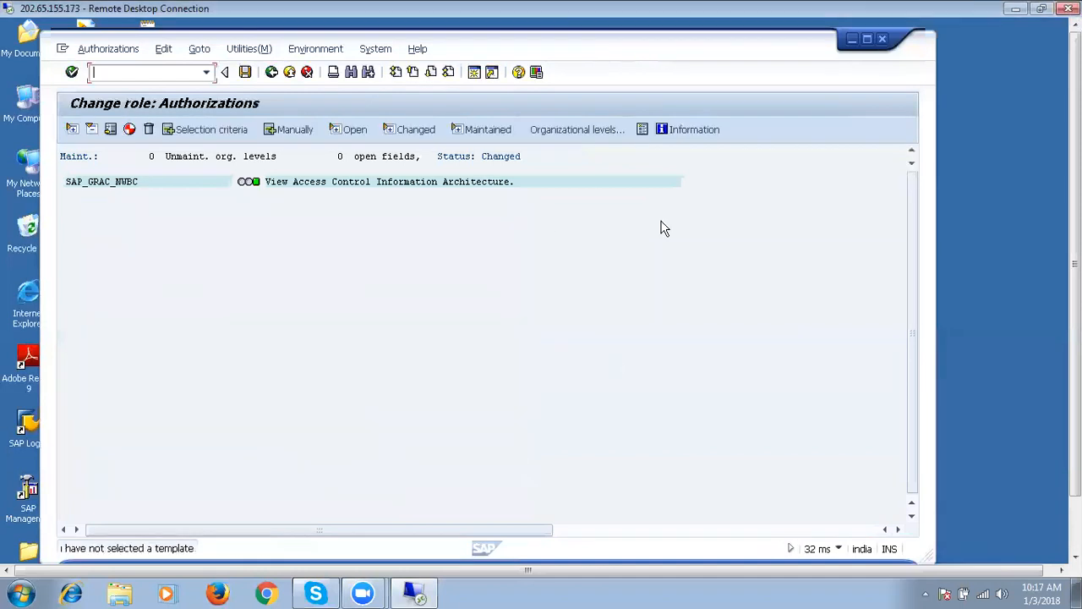
pyautogui.click(272, 72)
pyautogui.click(303, 255)
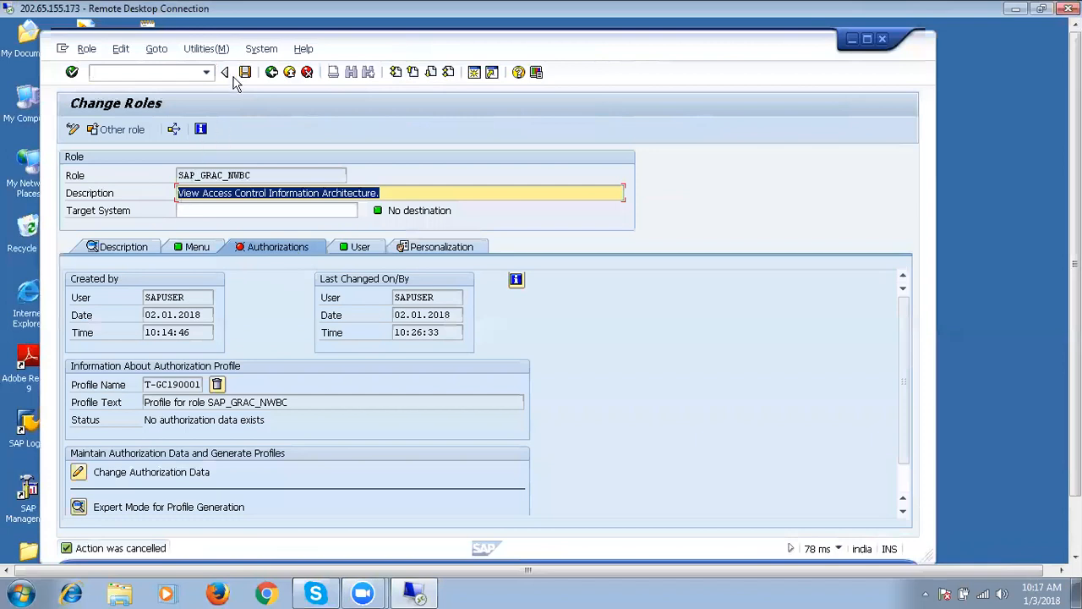
pyautogui.click(272, 73)
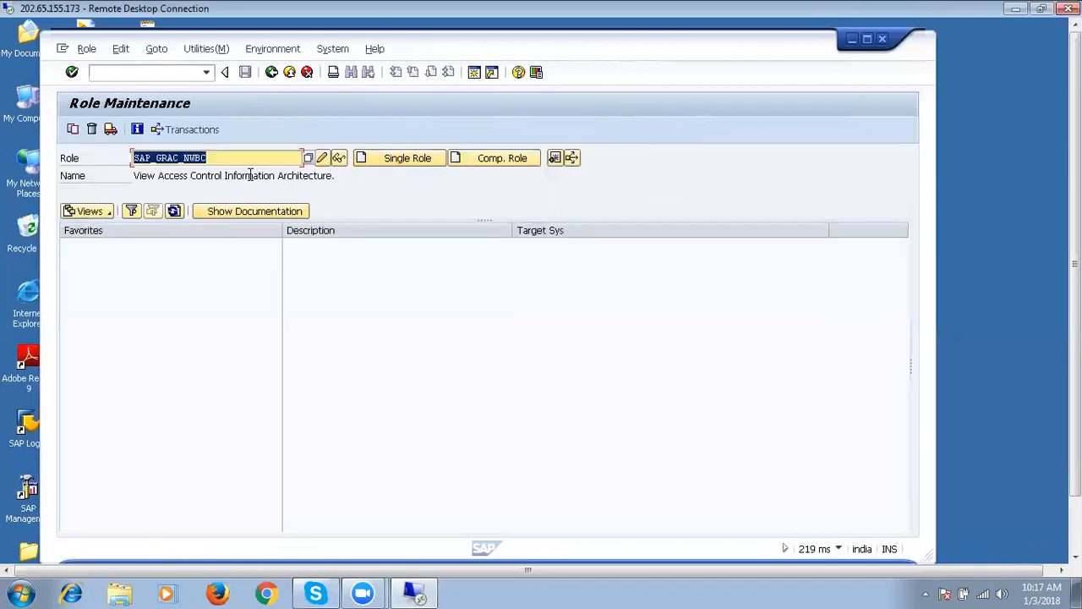
# Copy SAP_GRAC_NWBC with all contents to the new role Z_SAP_GRAC_NWBC.
pyautogui.click(72, 129)
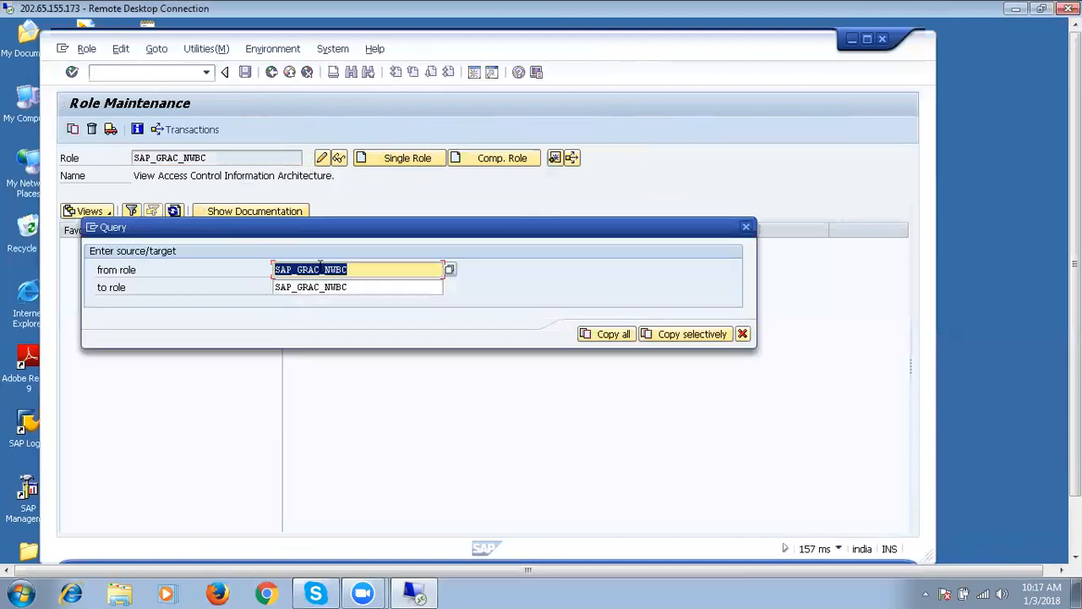
pyautogui.click(275, 287)
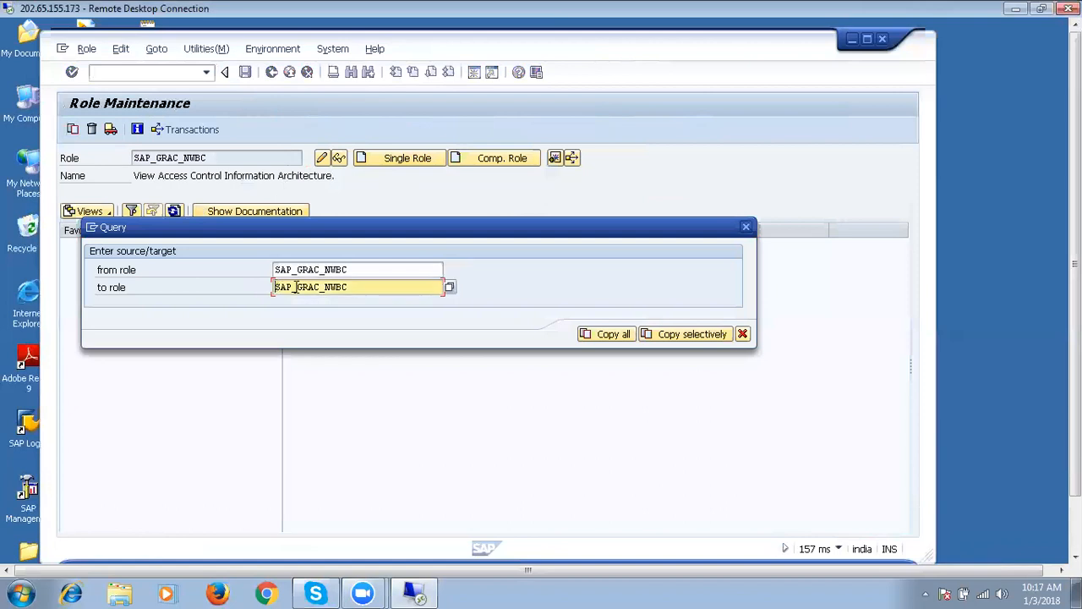
pyautogui.write('Z_')
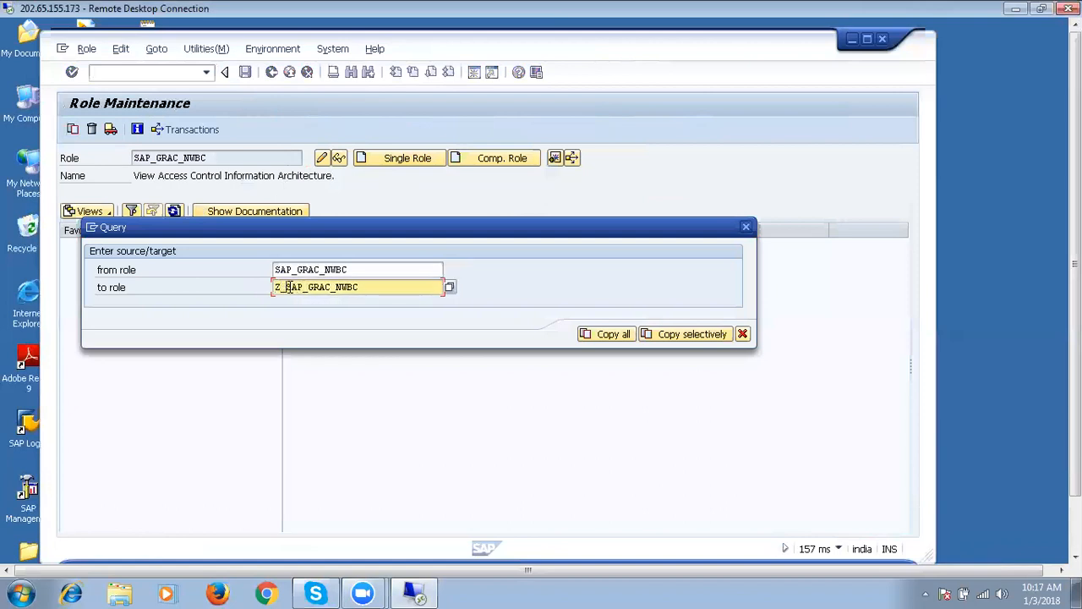
pyautogui.click(615, 335)
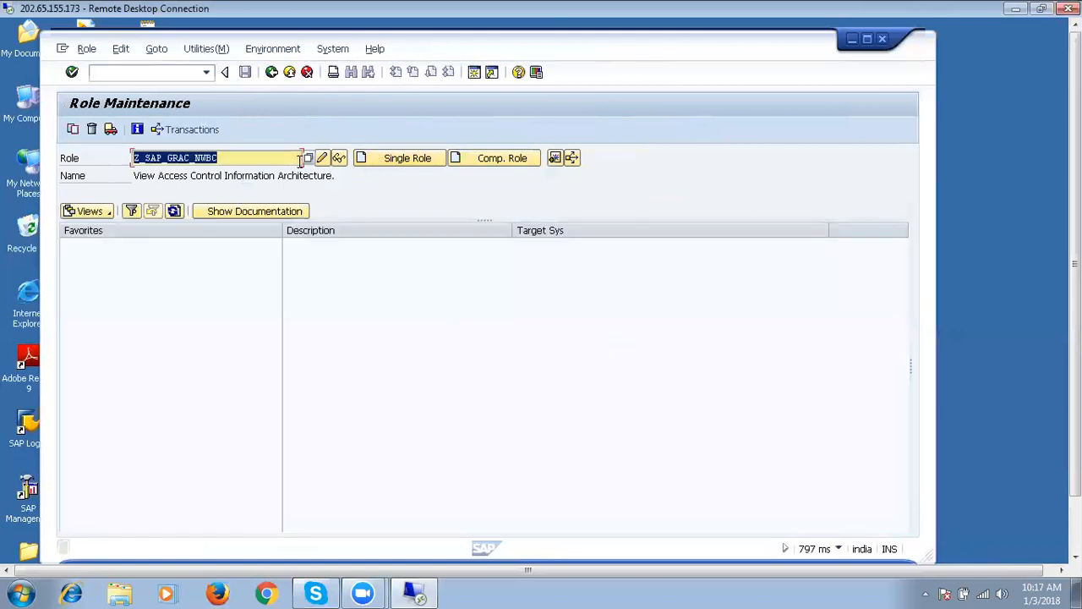
# Display Z_SAP_GRAC_NWBC, expand its My Home menu folder, and check its authorizations.
pyautogui.click(339, 157)
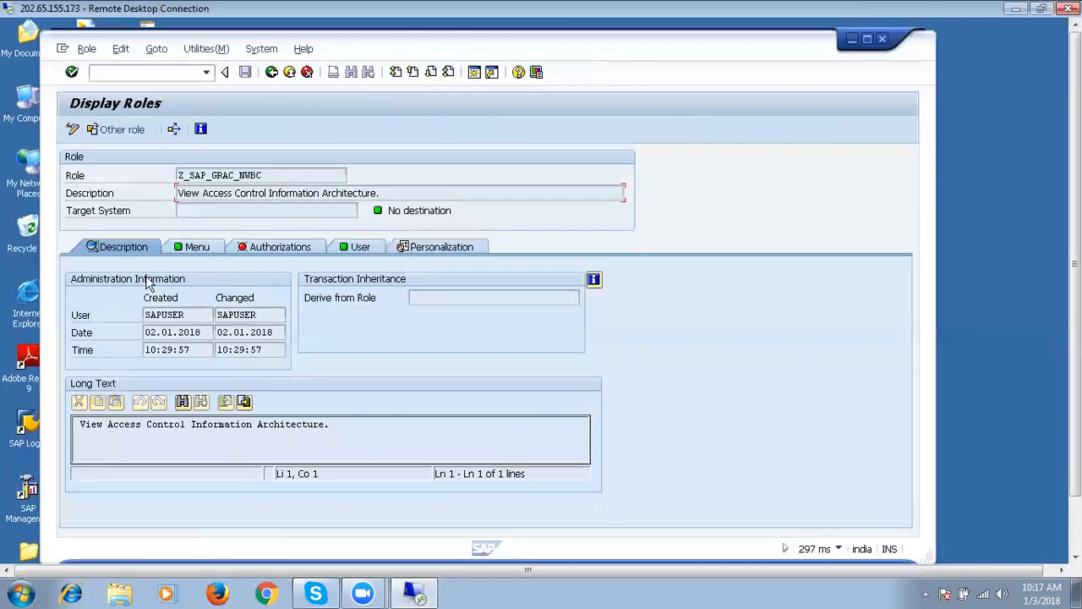
pyautogui.click(207, 251)
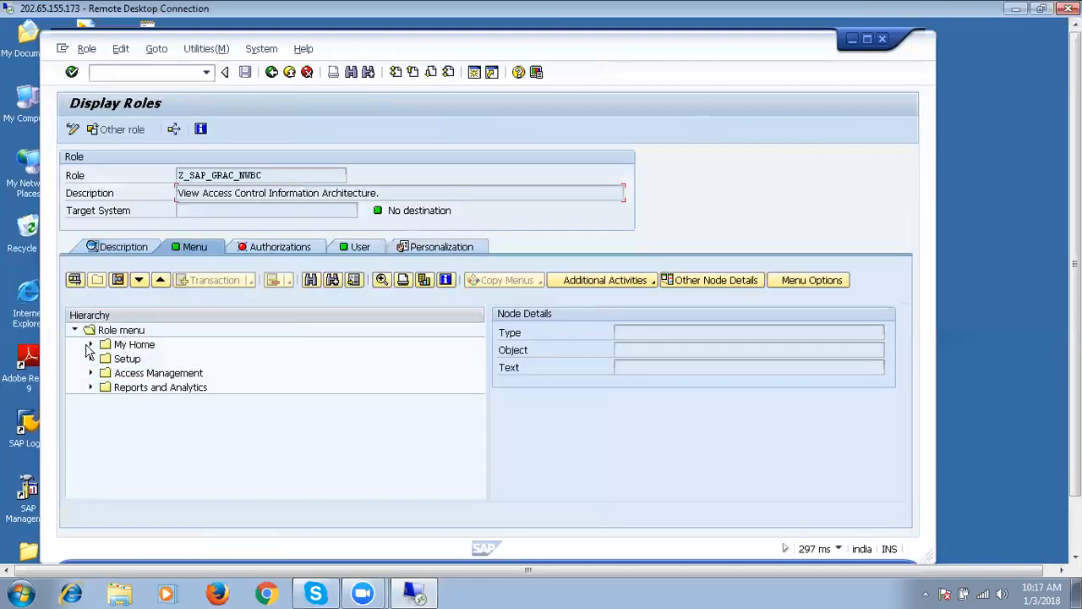
pyautogui.click(91, 346)
pyautogui.click(272, 246)
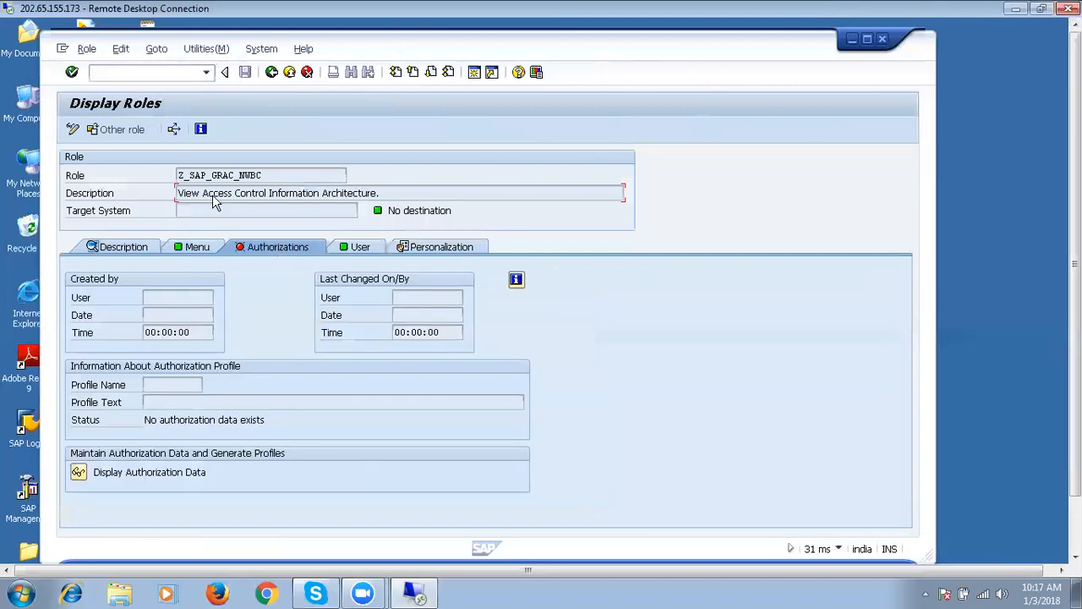
# Switch Z_SAP_GRAC_NWBC to change mode, assign profile name T-GC190002, and save the role.
pyautogui.click(73, 131)
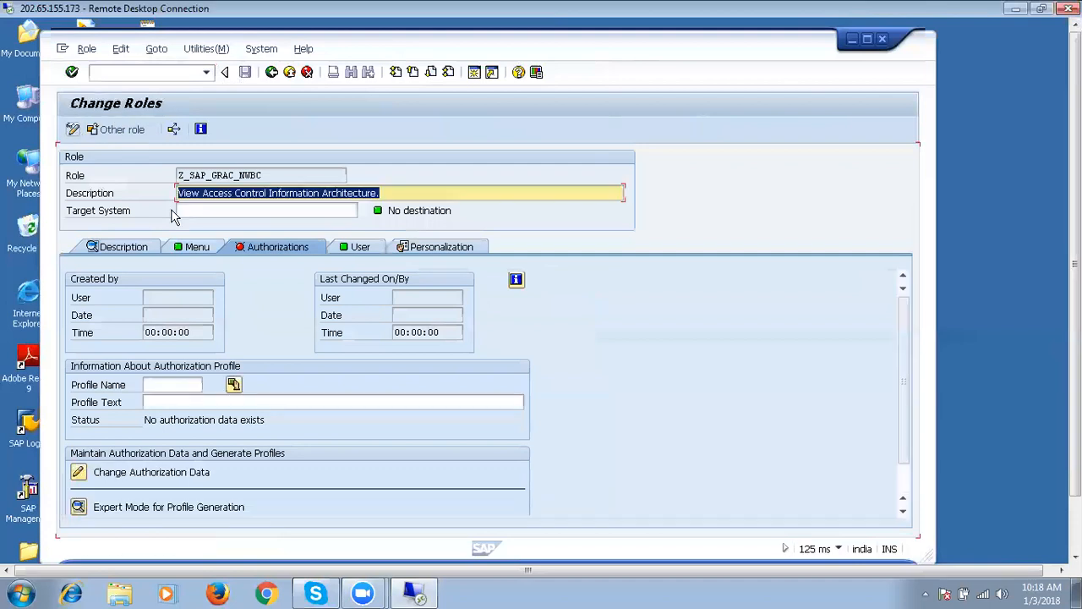
pyautogui.click(235, 385)
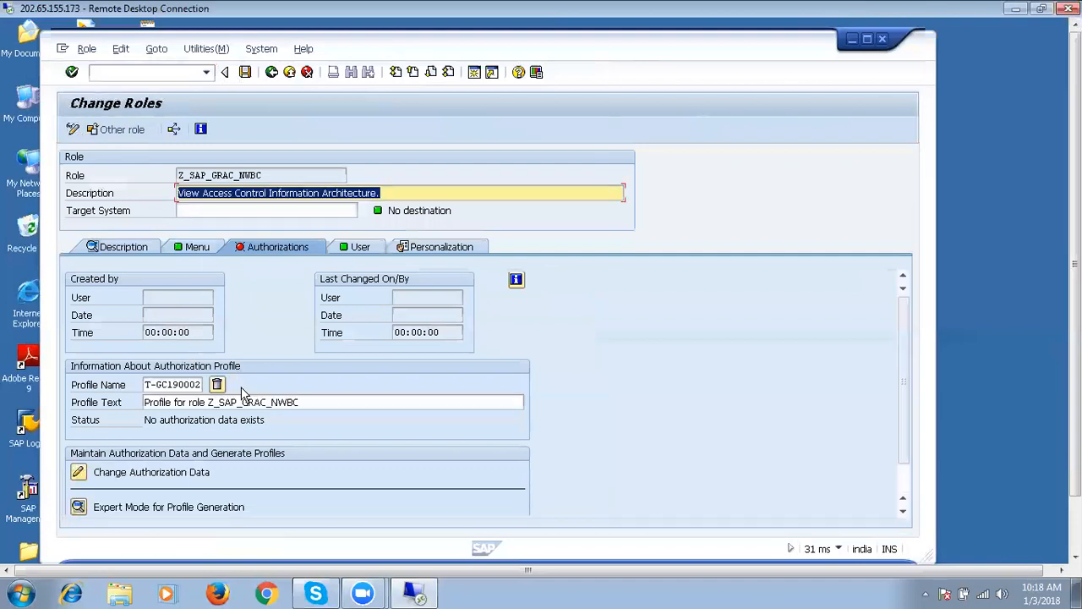
pyautogui.click(246, 72)
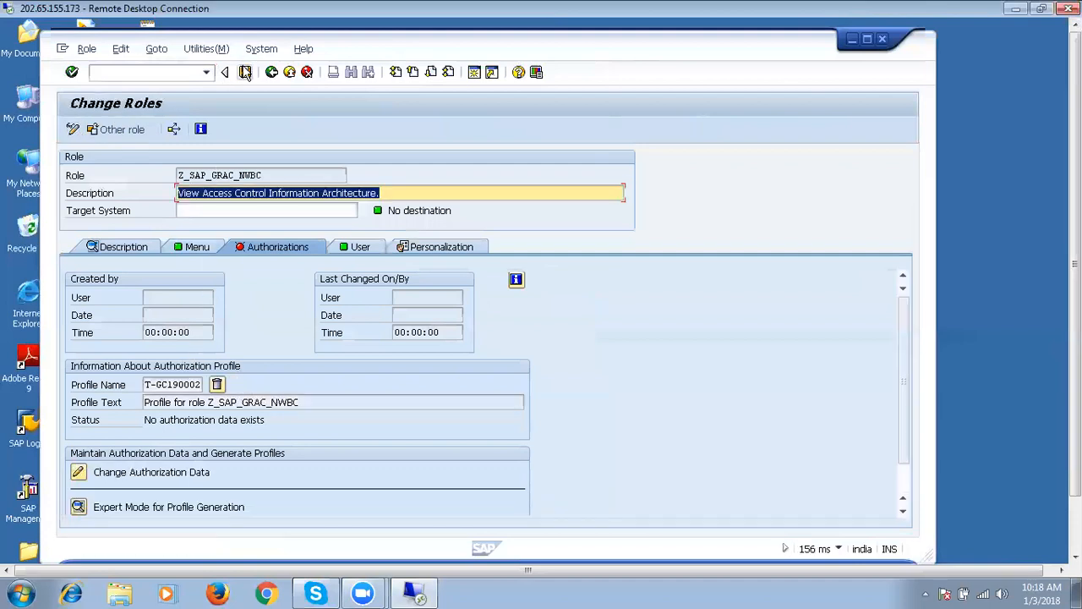
# Enter authorization data without a template, save it, and return to the role's change screen.
pyautogui.click(95, 472)
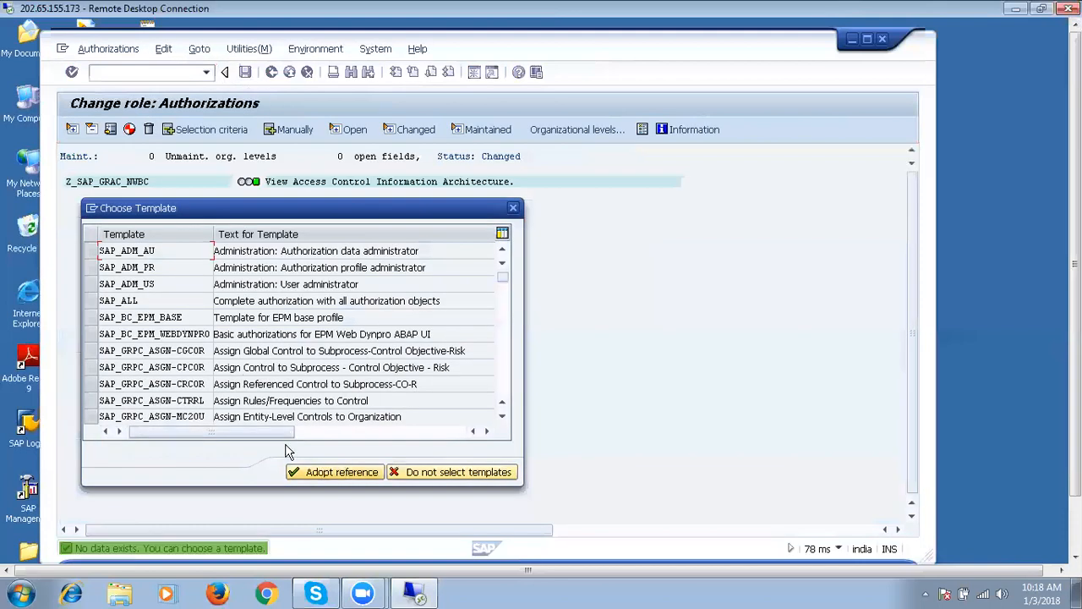
pyautogui.moveTo(504, 272); pyautogui.dragTo(502, 325)
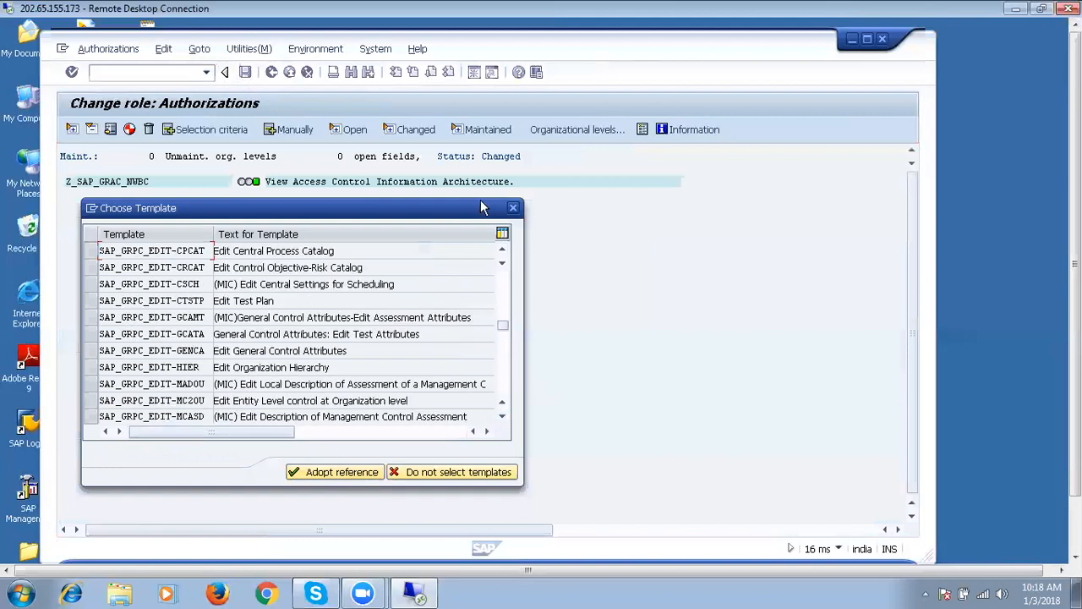
pyautogui.click(512, 208)
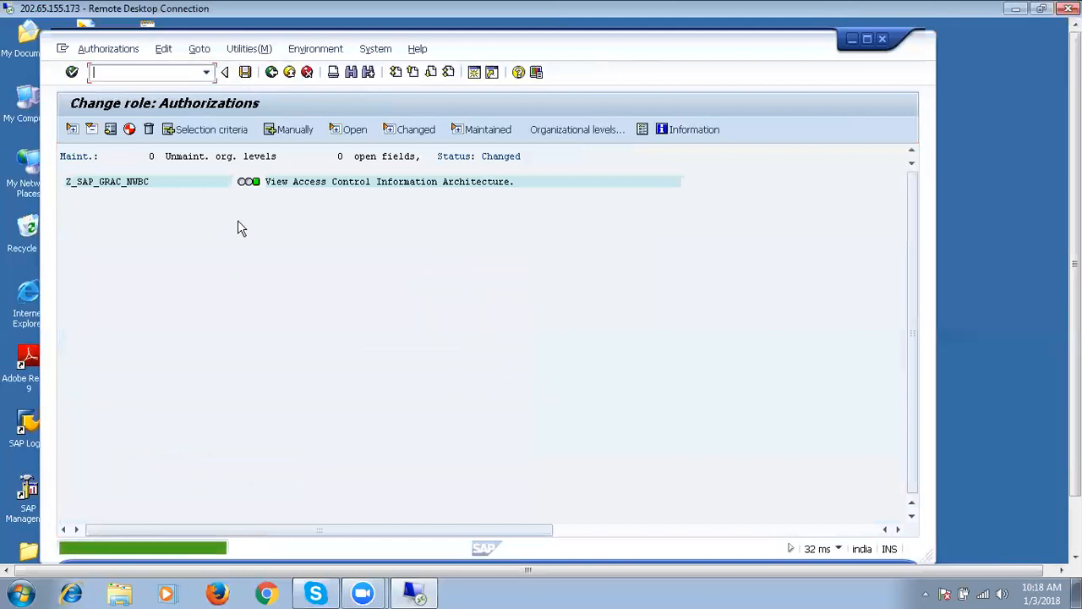
pyautogui.click(272, 72)
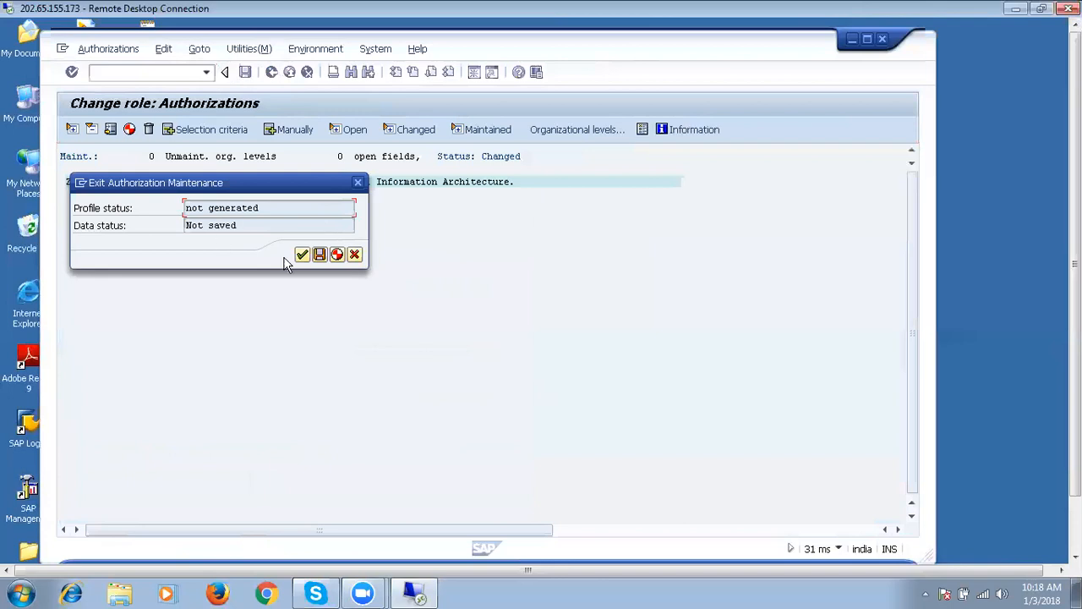
pyautogui.click(336, 253)
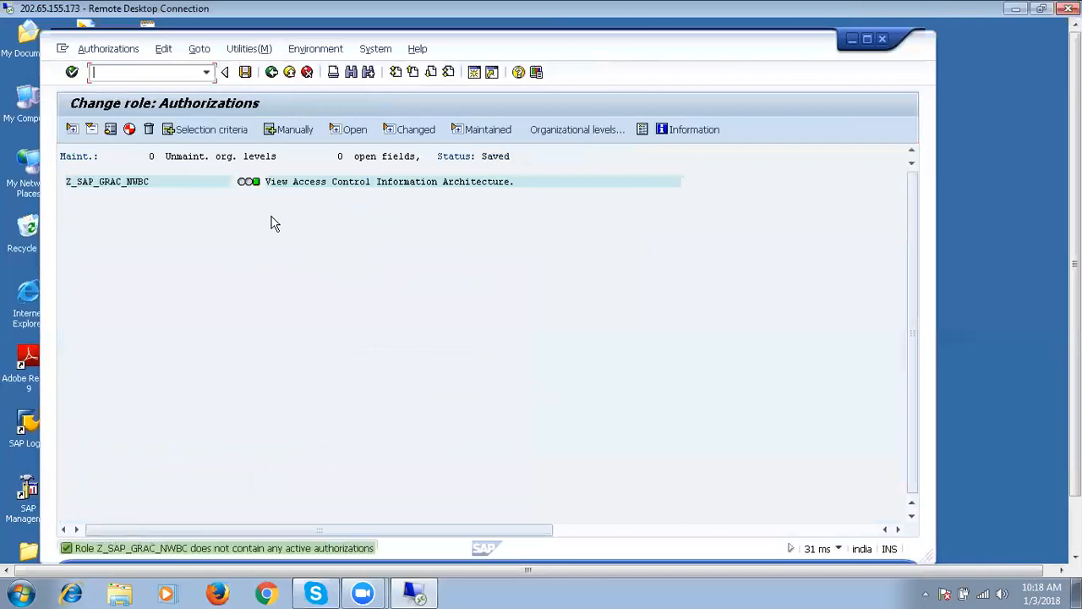
pyautogui.click(272, 72)
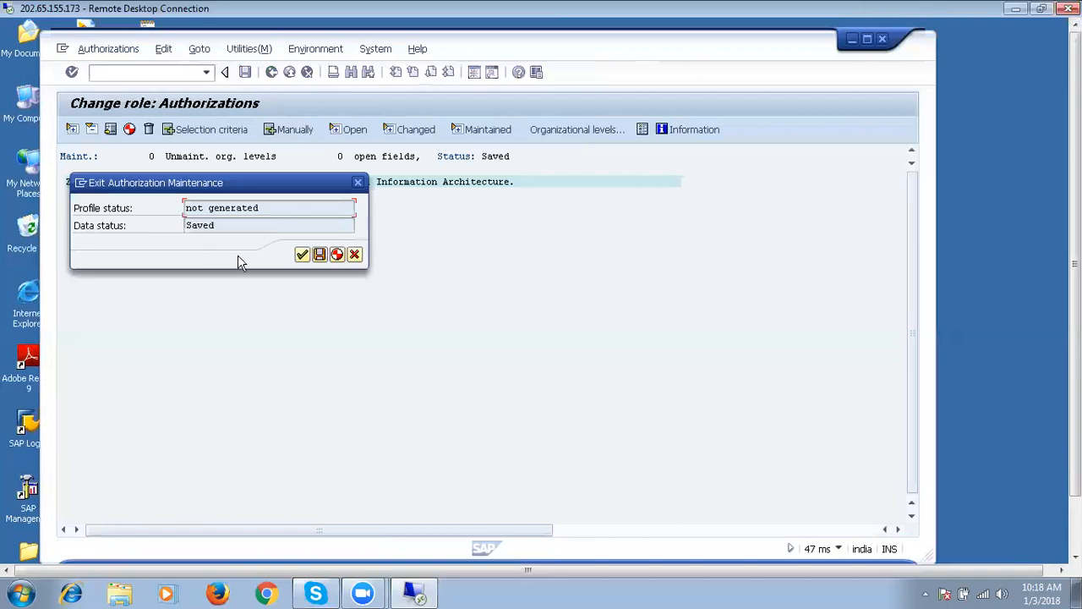
pyautogui.click(302, 254)
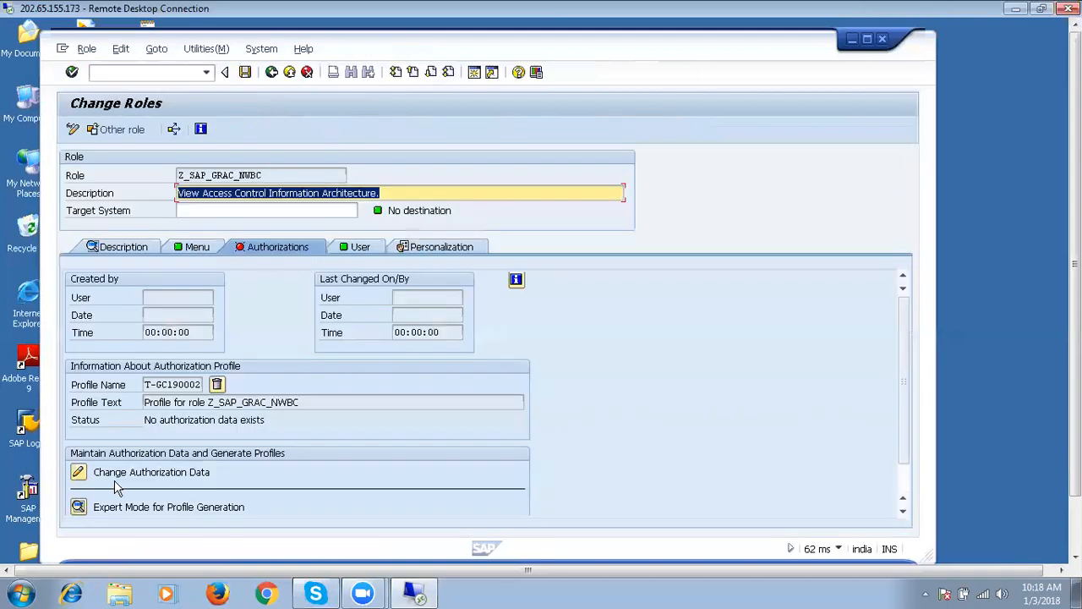
# Enter and leave authorization maintenance once more without picking a template.
pyautogui.click(78, 508)
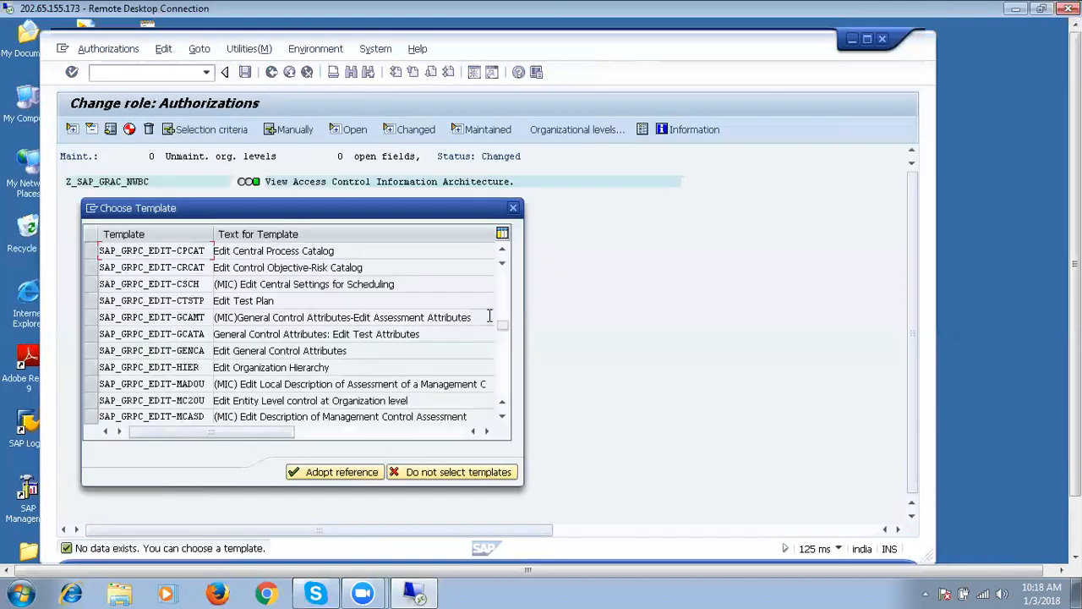
pyautogui.moveTo(502, 328); pyautogui.dragTo(502, 386)
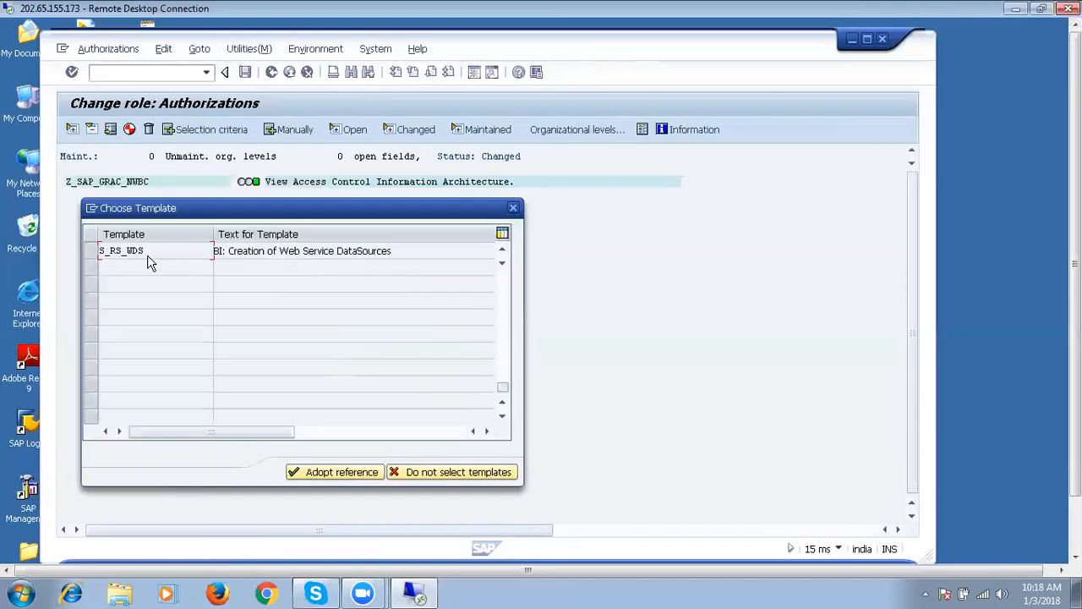
pyautogui.click(512, 208)
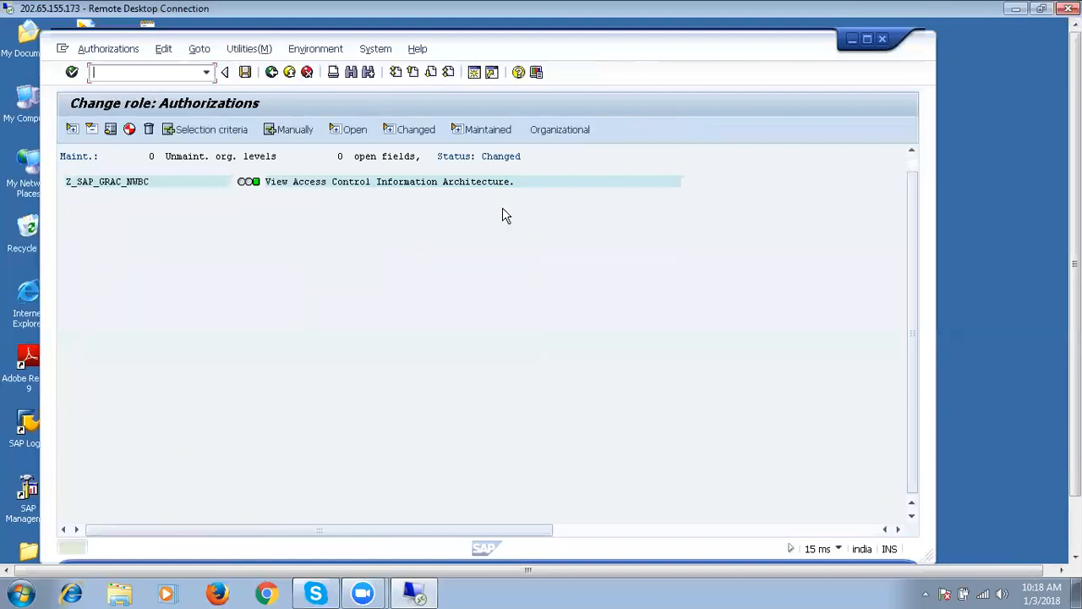
pyautogui.click(271, 72)
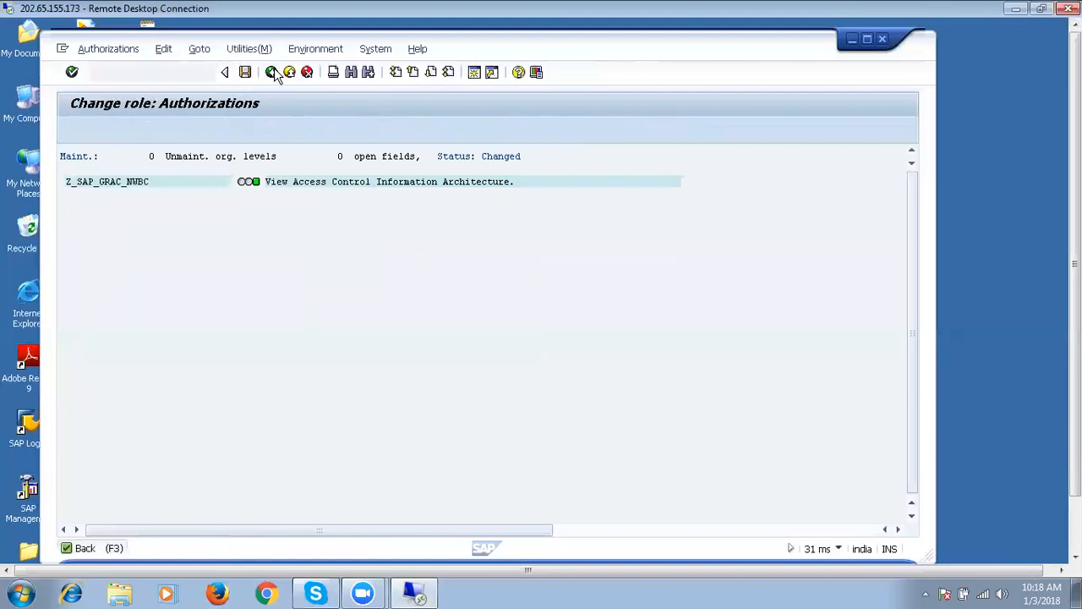
pyautogui.click(302, 255)
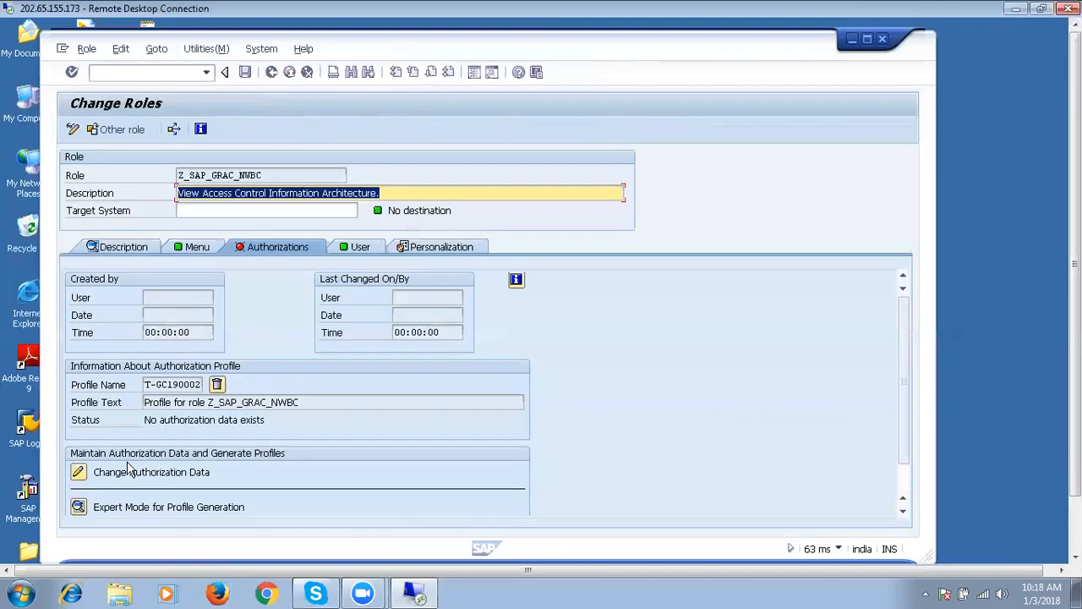
# Browse the Choose Template list and select the SAP_ALL complete-authorization template.
pyautogui.click(78, 472)
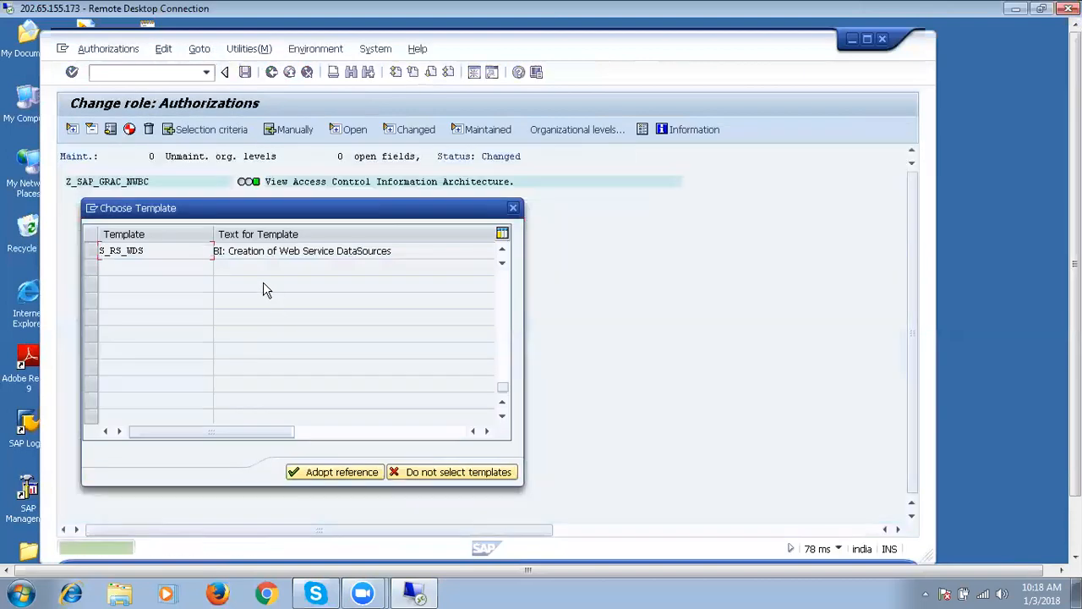
pyautogui.click(501, 285)
pyautogui.click(501, 285)
pyautogui.click(501, 285)
pyautogui.click(502, 285)
pyautogui.click(502, 285)
pyautogui.click(502, 285)
pyautogui.click(501, 285)
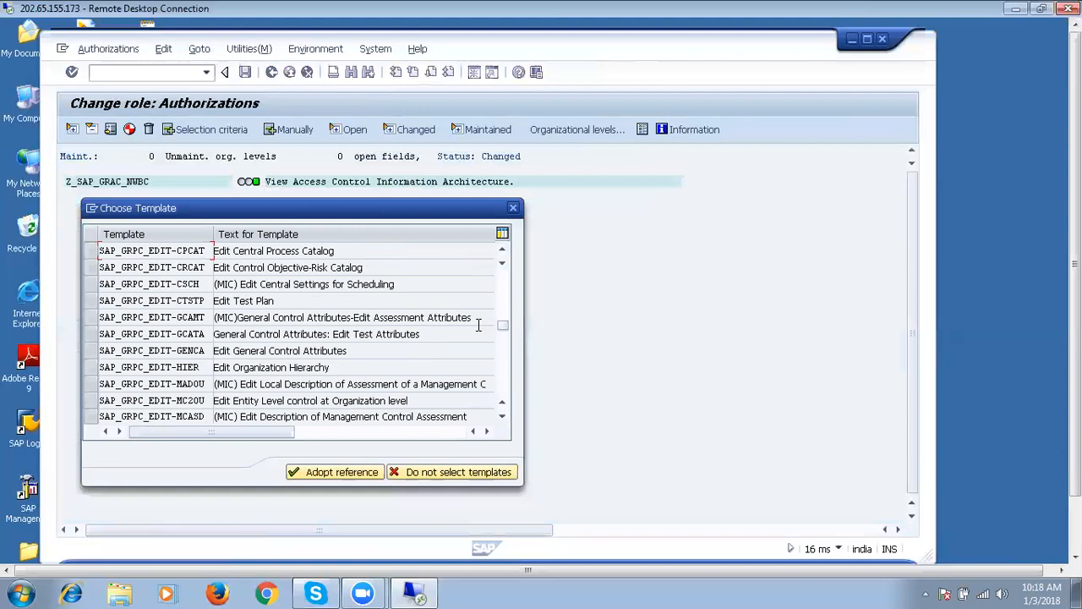
pyautogui.moveTo(504, 328); pyautogui.dragTo(497, 273)
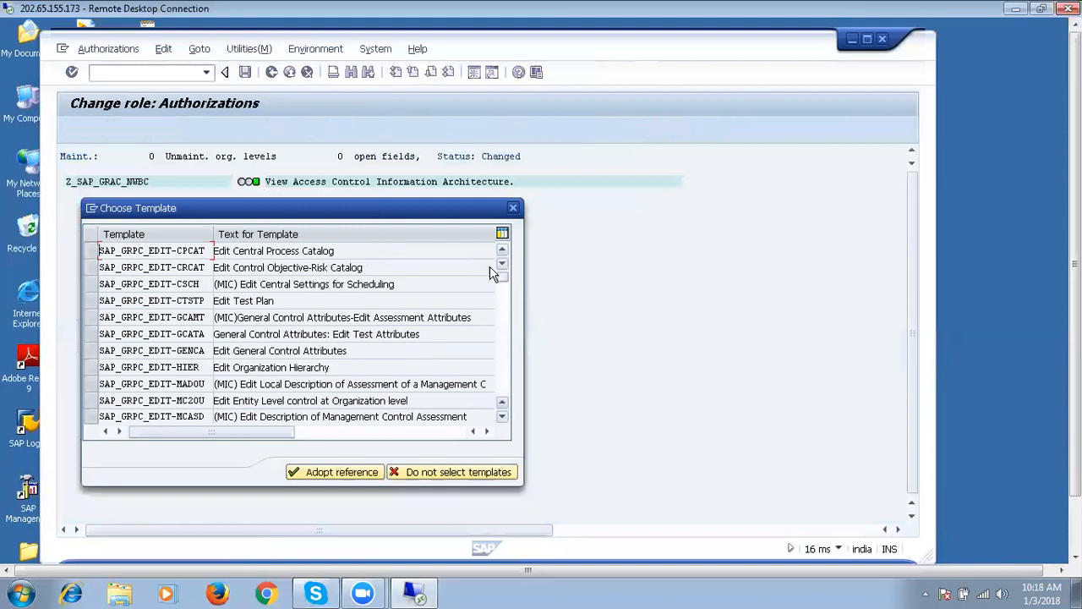
pyautogui.click(95, 259)
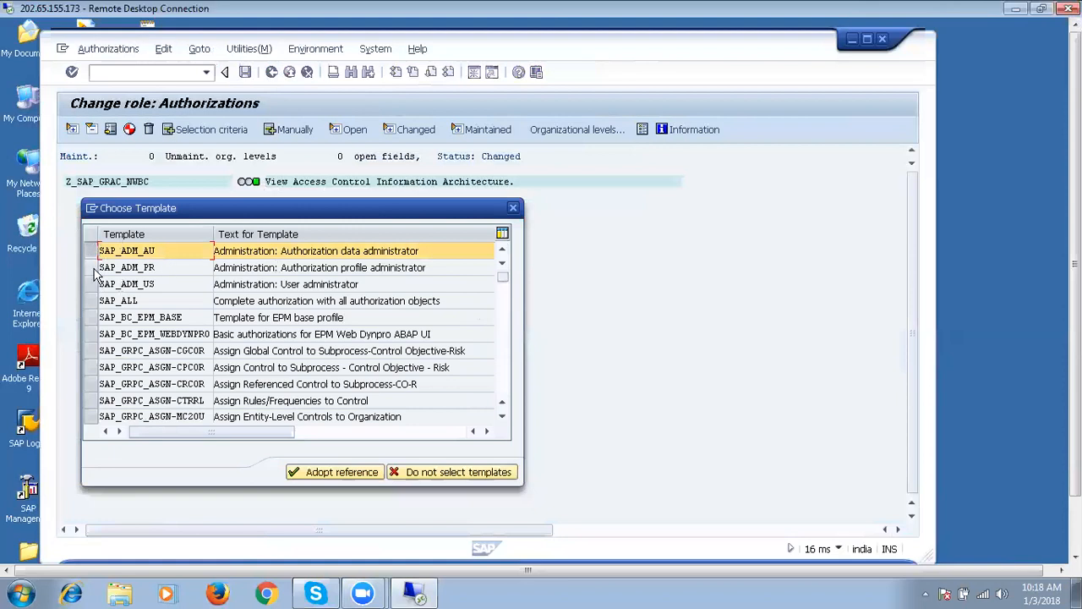
pyautogui.scroll(-4, 95, 274)
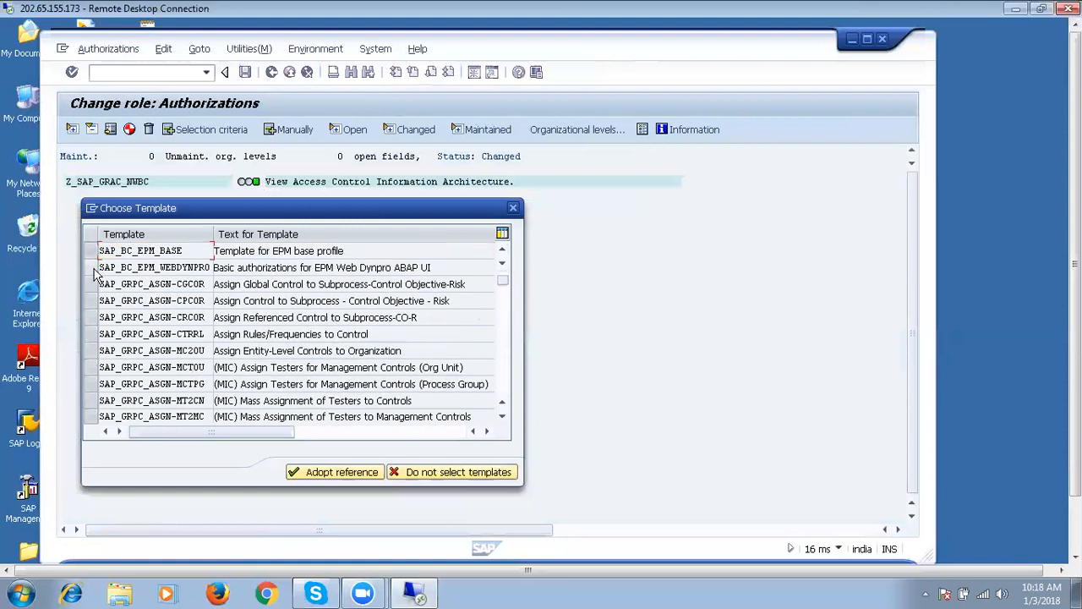
pyautogui.scroll(4, 135, 281)
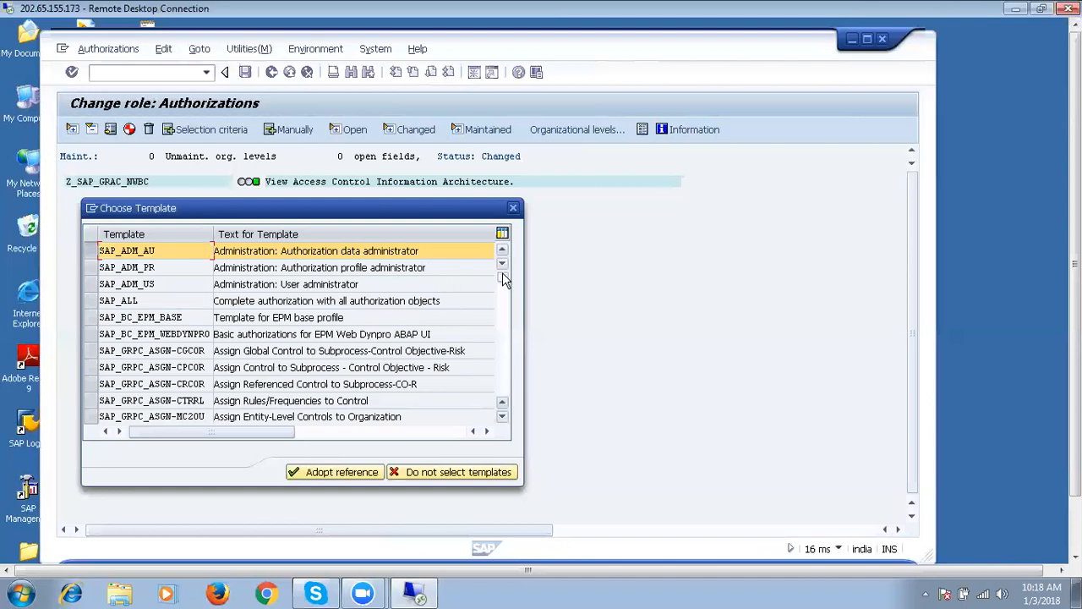
pyautogui.click(92, 268)
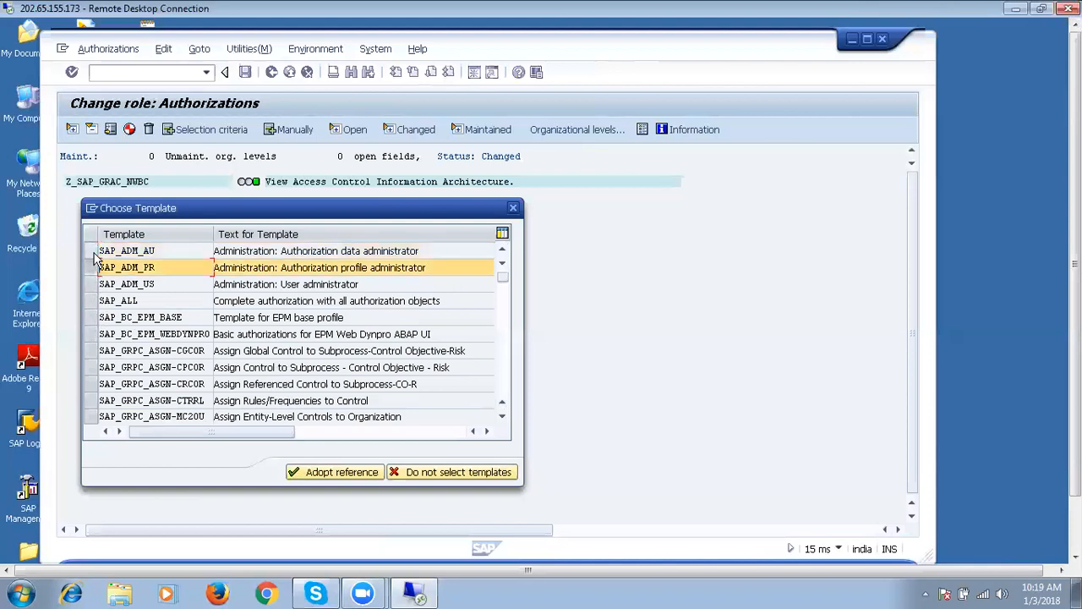
pyautogui.click(93, 252)
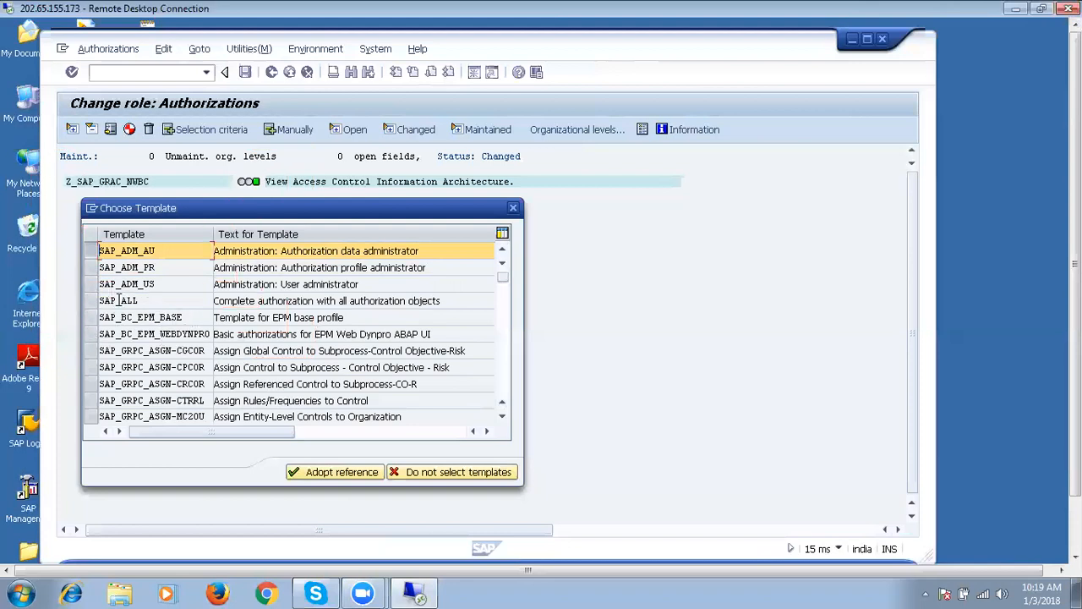
pyautogui.click(92, 301)
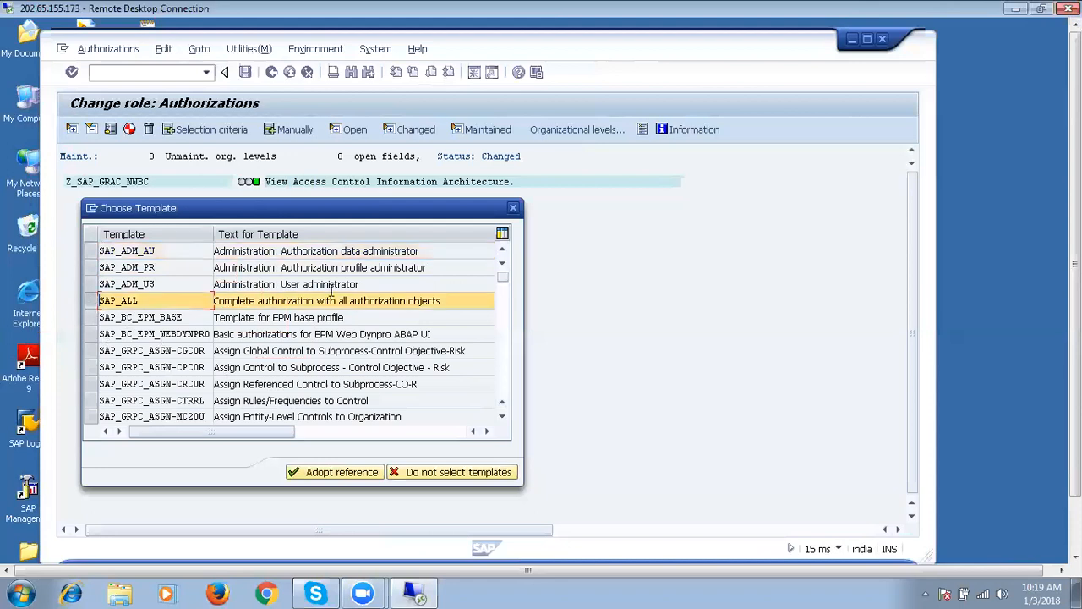
# Adopt SAP_ALL, insert all its authorizations into Z_SAP_GRAC_NWBC, and exit to the Change Roles screen.
pyautogui.click(348, 471)
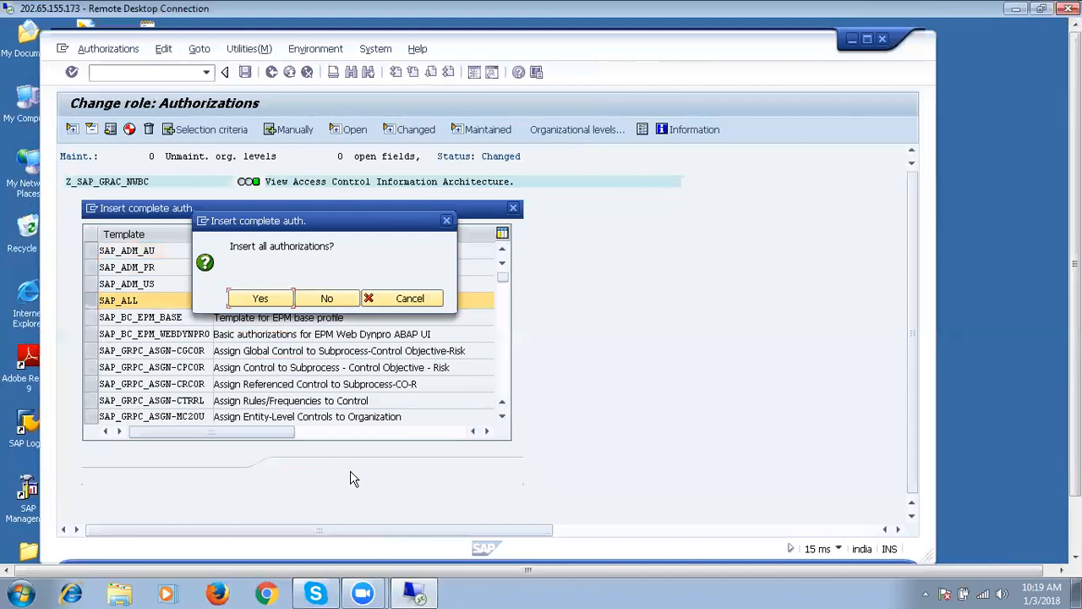
pyautogui.click(269, 305)
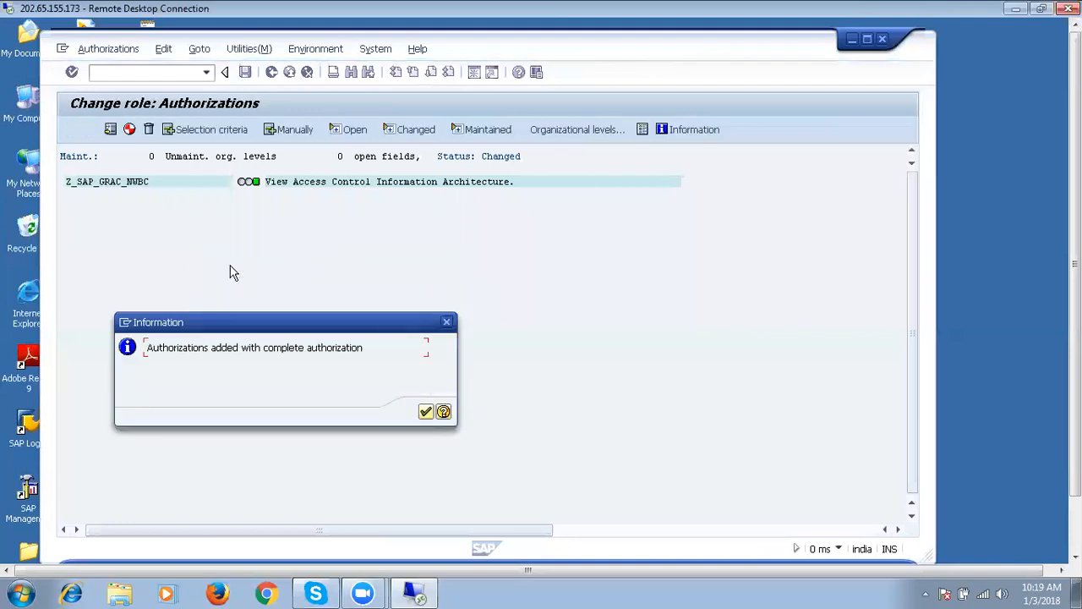
pyautogui.click(425, 412)
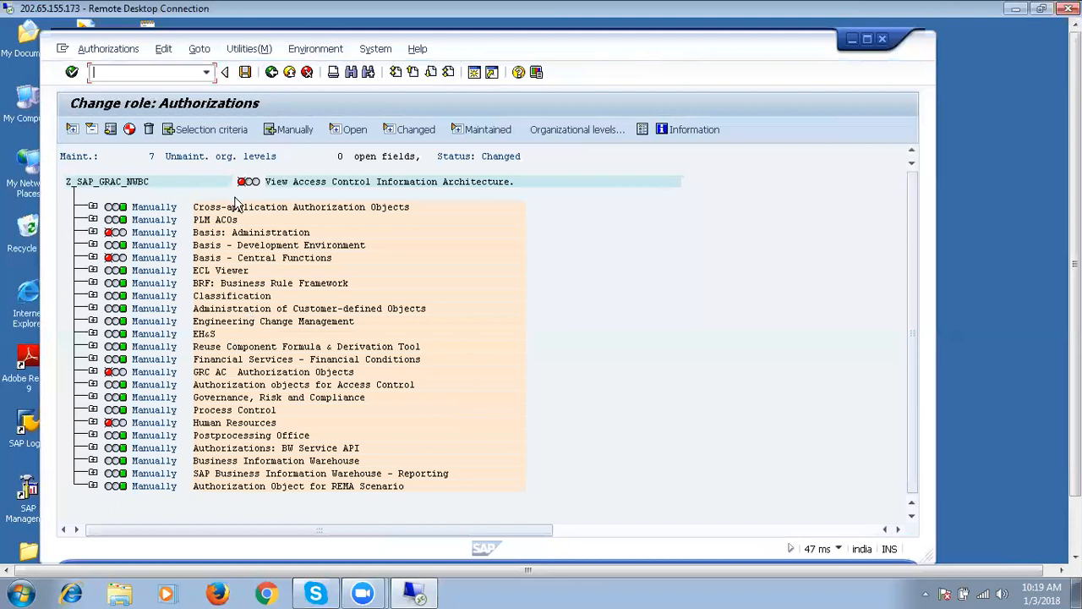
pyautogui.click(273, 76)
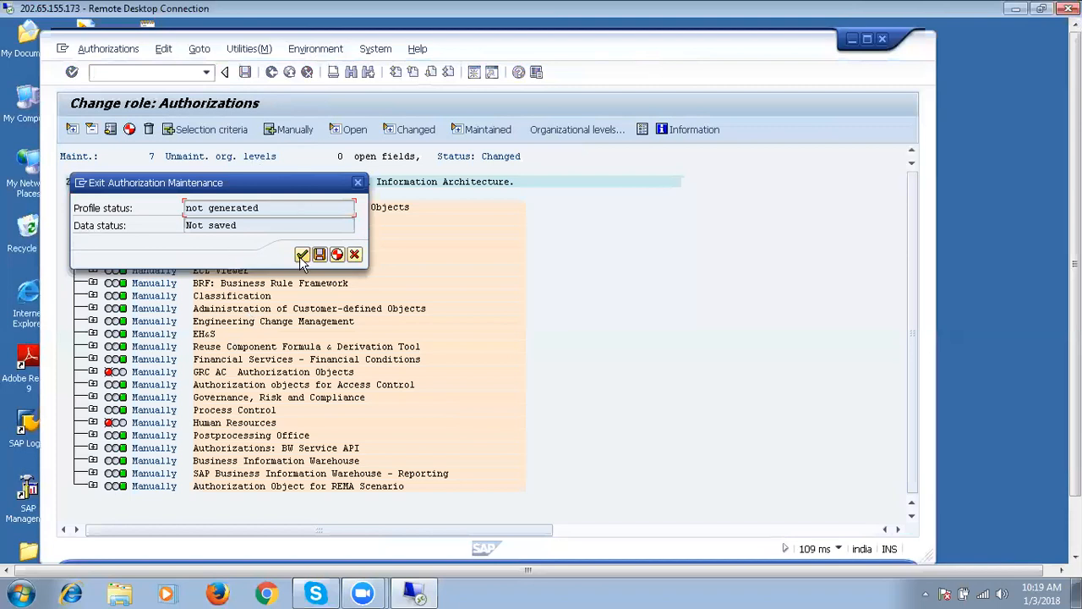
pyautogui.click(302, 255)
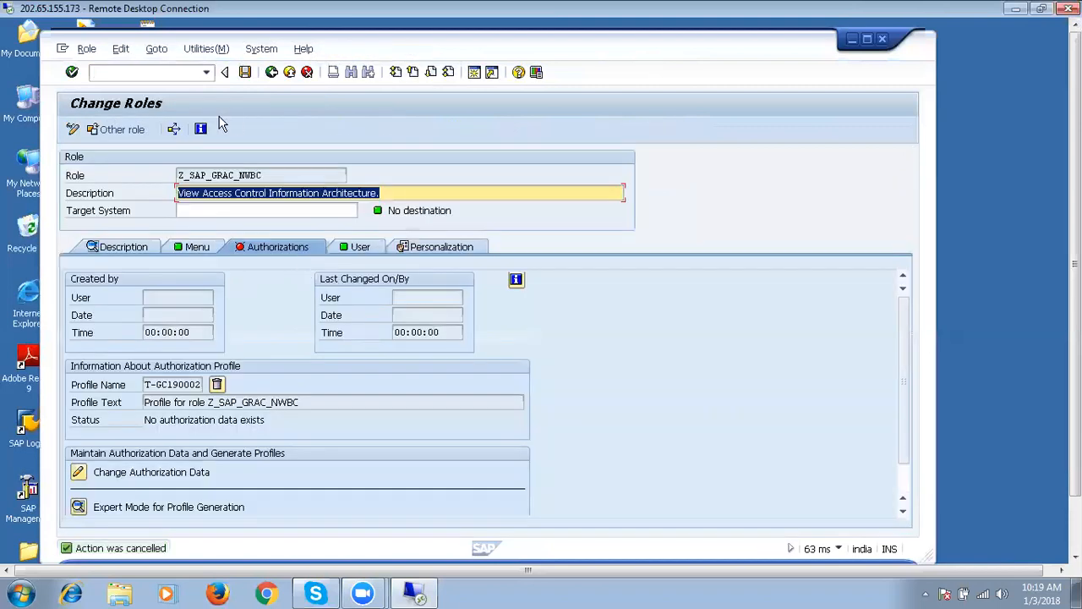
# Delete role Z_SAP_GRAC_NWBC with all its information from Role Maintenance, then shrink the remote desktop to a window.
pyautogui.click(271, 74)
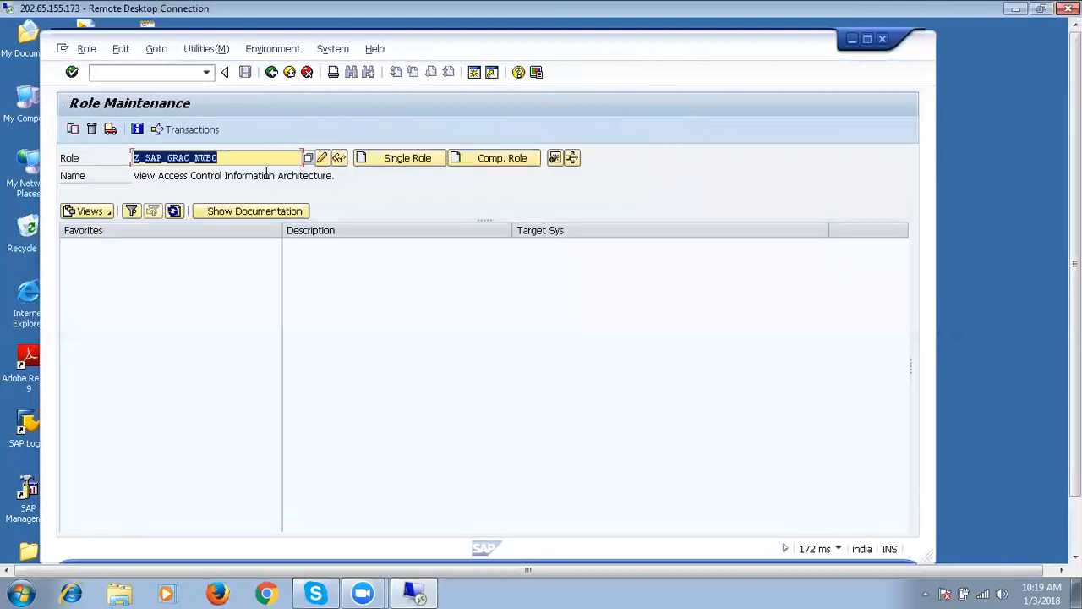
pyautogui.click(92, 132)
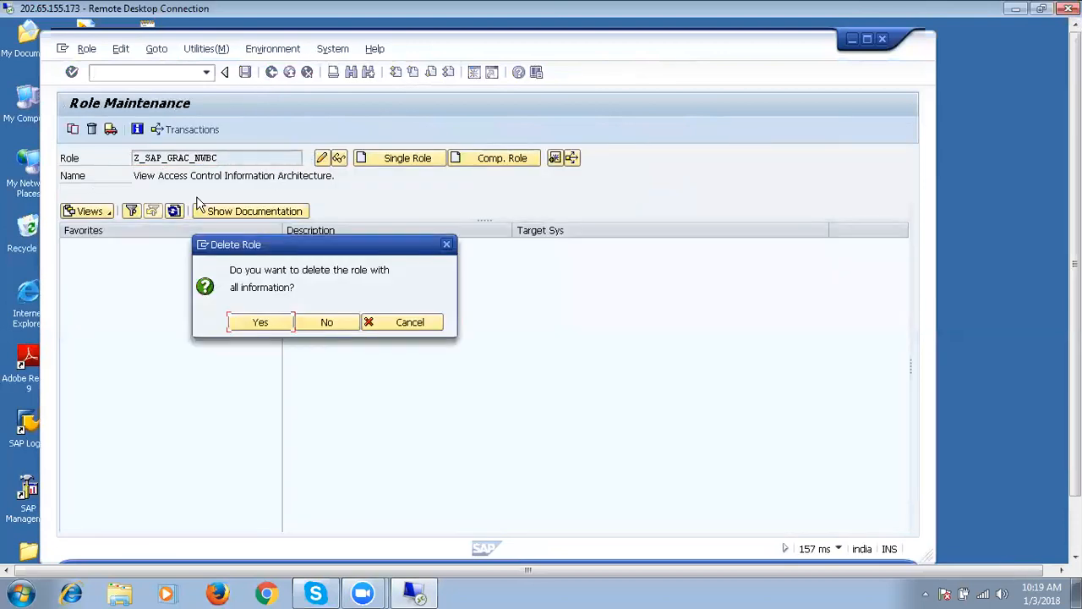
pyautogui.click(261, 321)
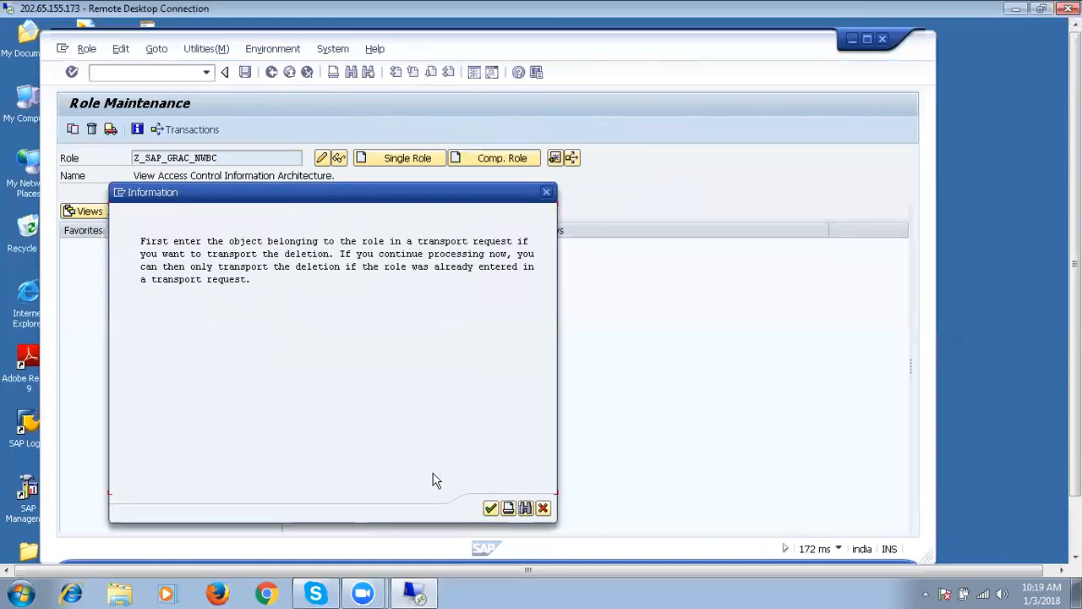
pyautogui.click(491, 507)
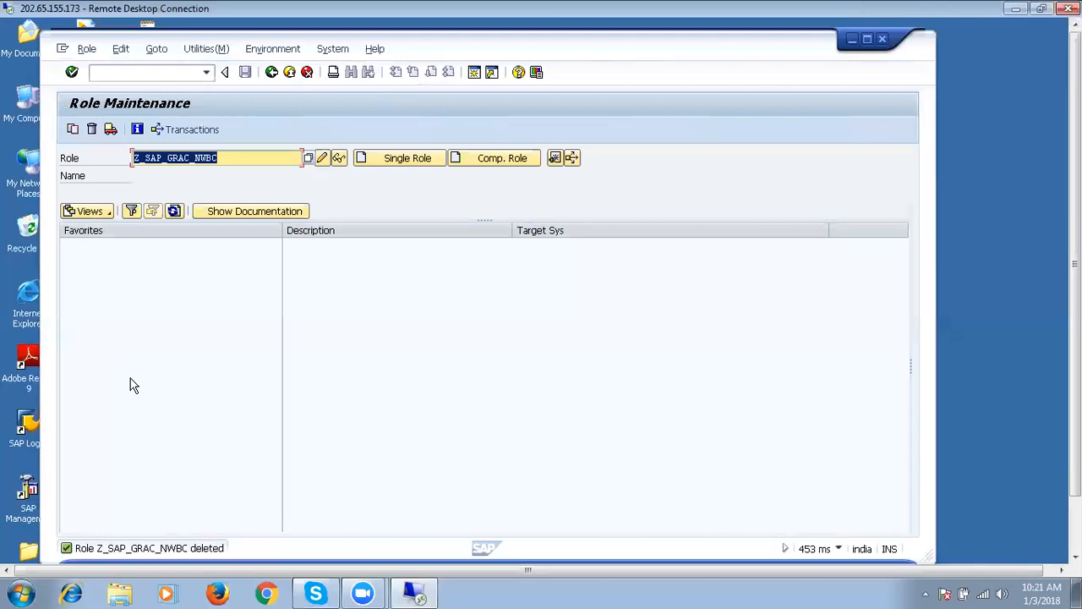
pyautogui.doubleClick(299, 7)
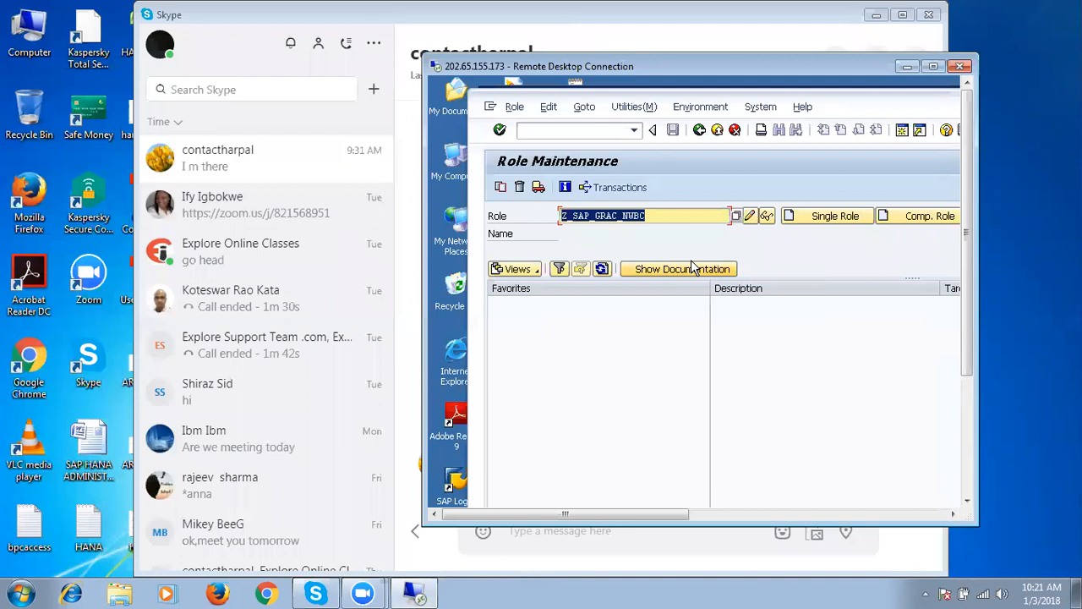
# Log off the SAP system and disconnect the Remote Desktop session.
pyautogui.click(717, 132)
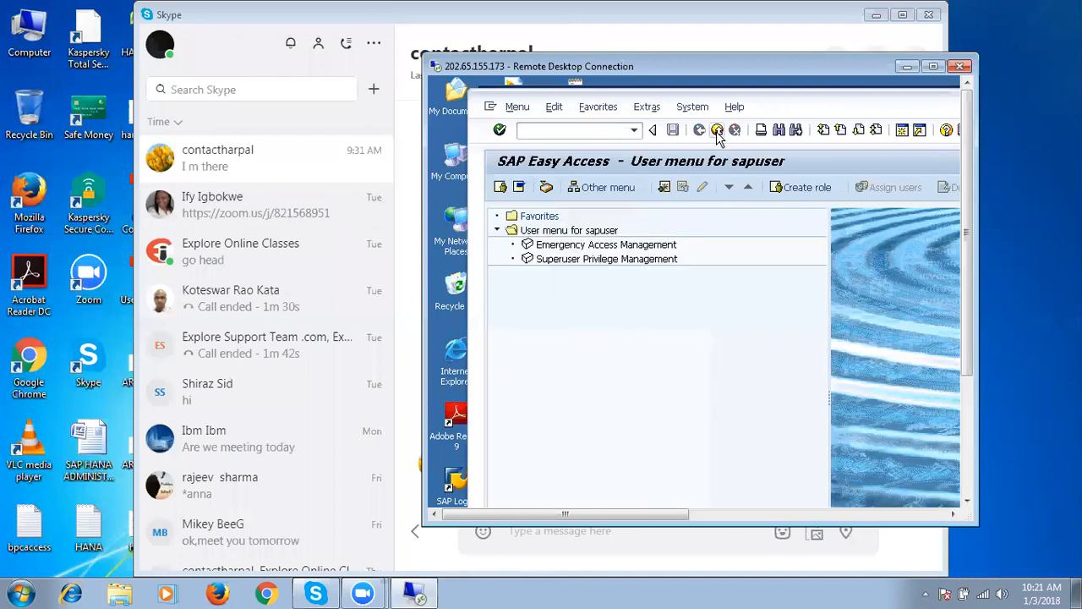
pyautogui.click(717, 131)
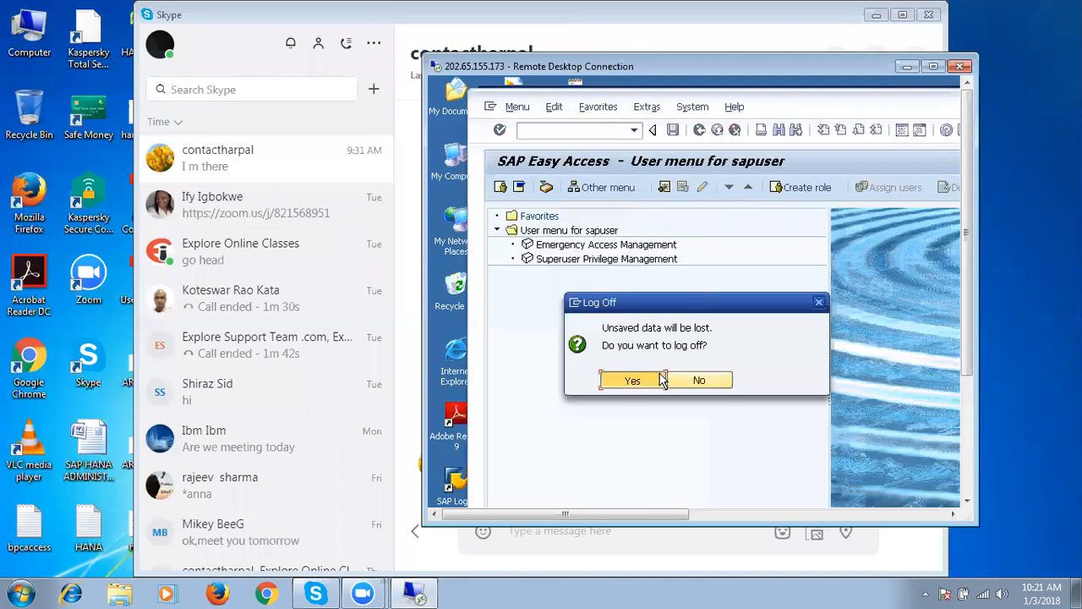
pyautogui.click(633, 381)
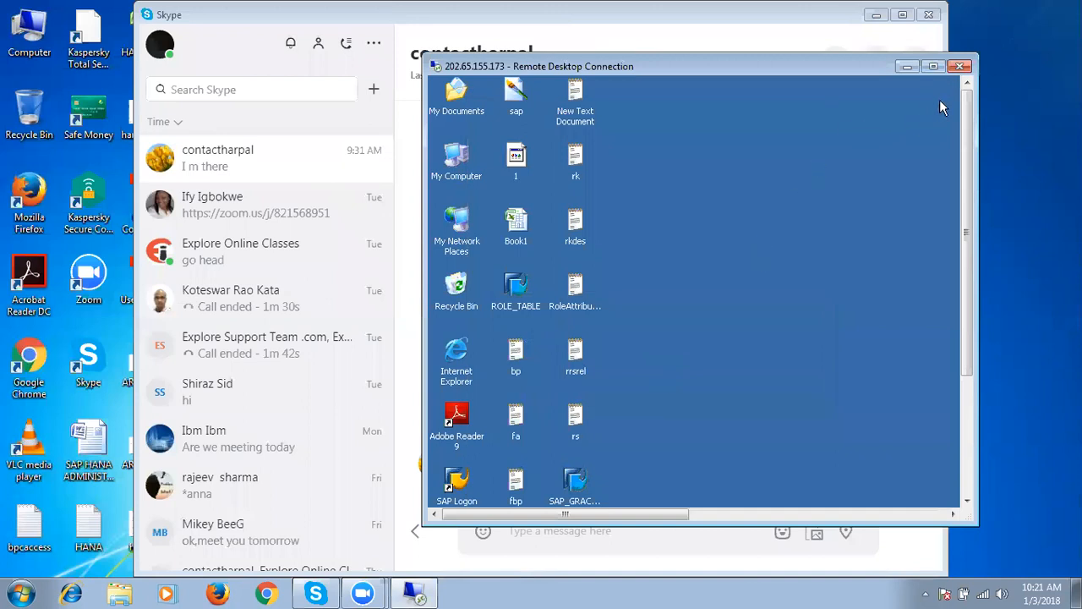
pyautogui.click(960, 68)
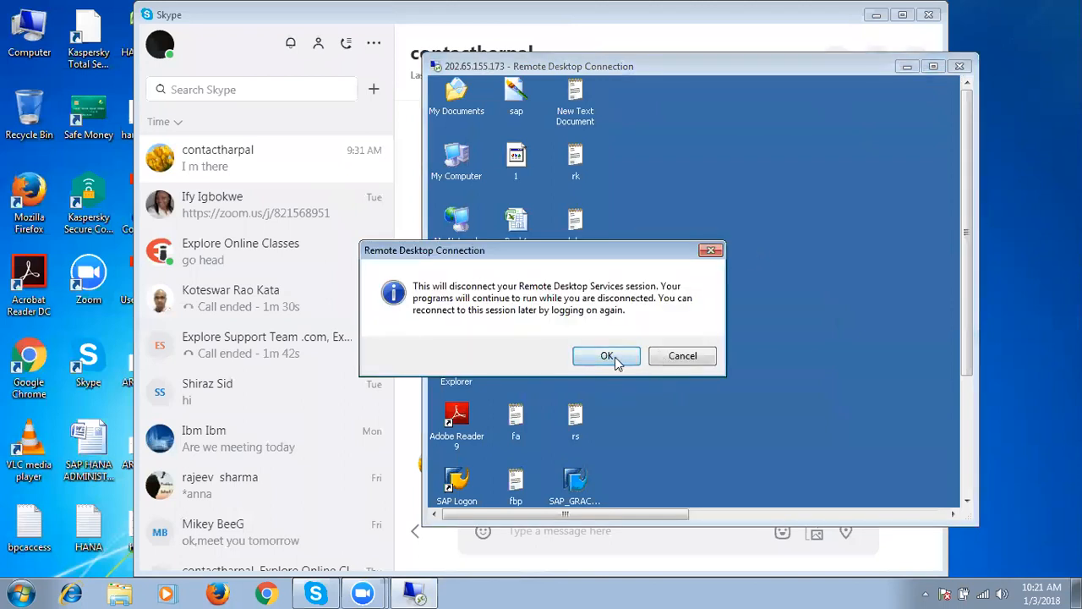
pyautogui.click(615, 357)
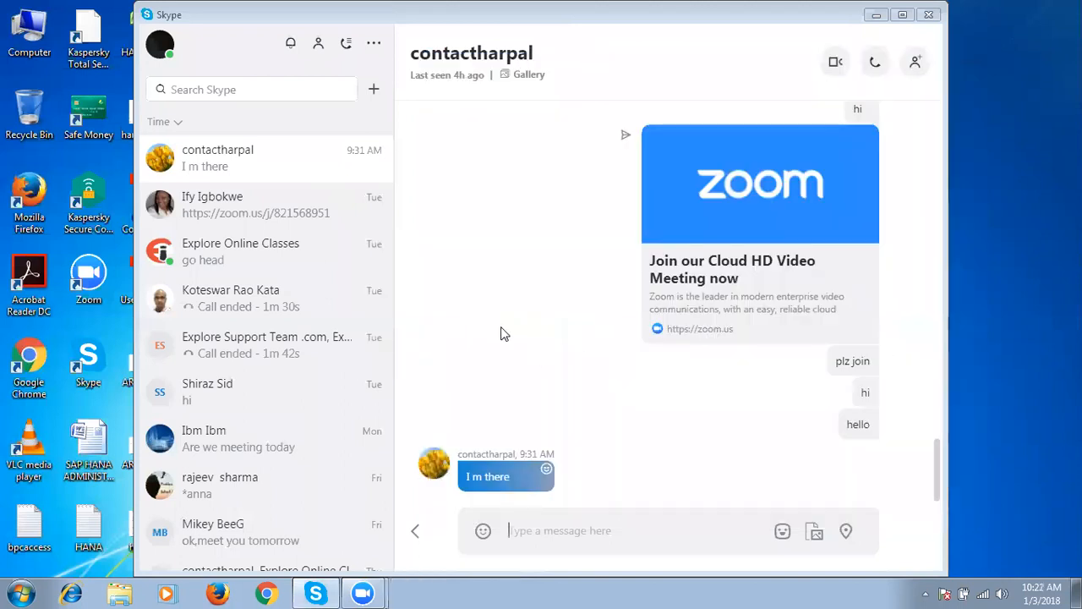